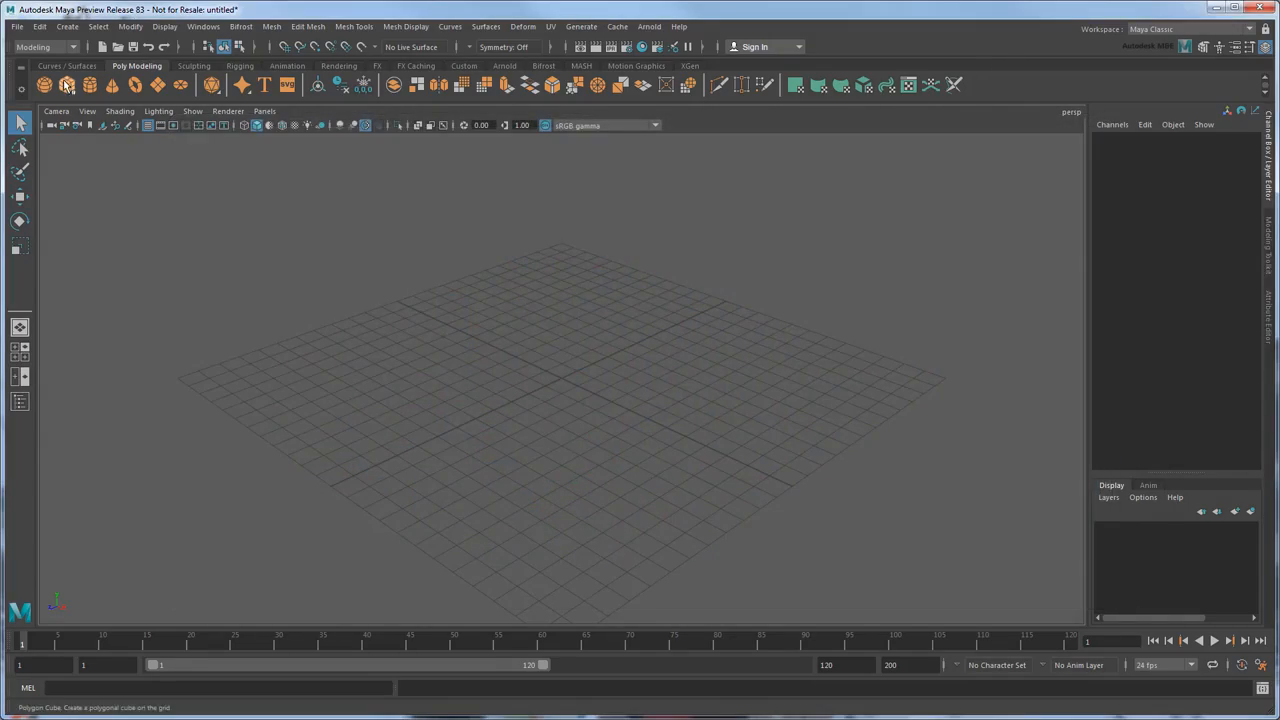
Create a polygon cube at the grid origin and build a MASH network from it in the MASH workspace
click(66, 85)
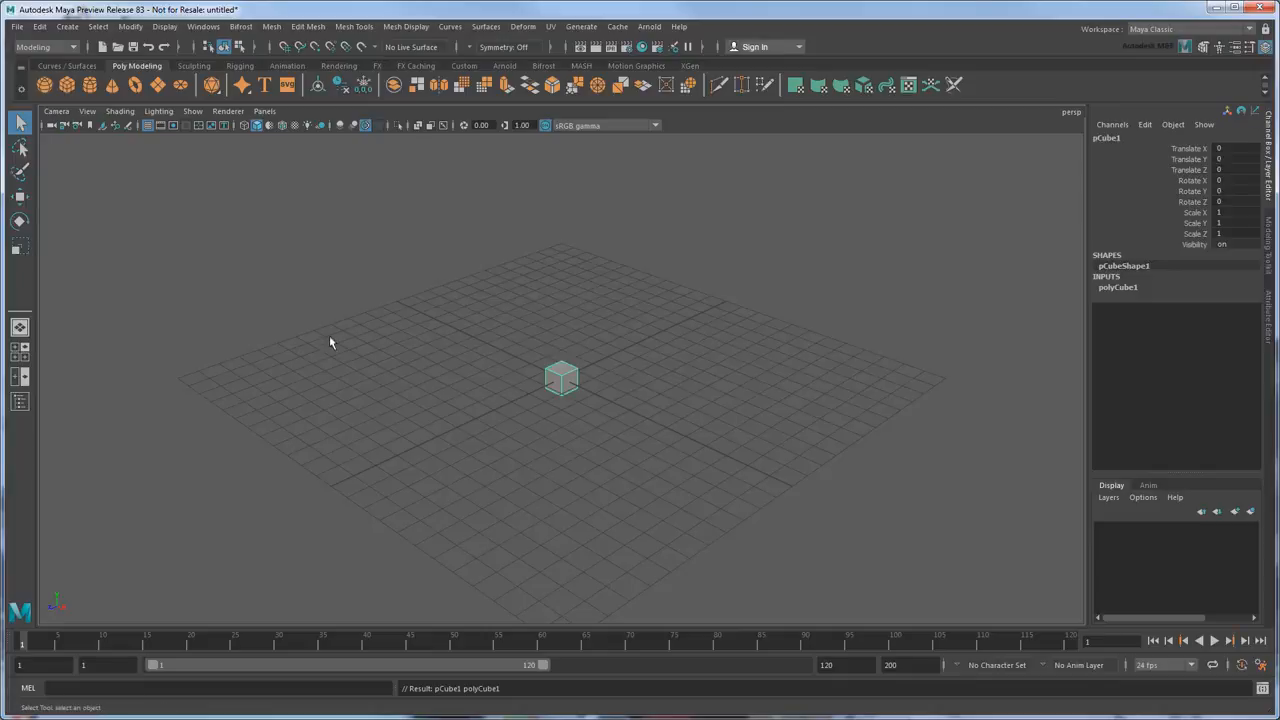
click(1200, 28)
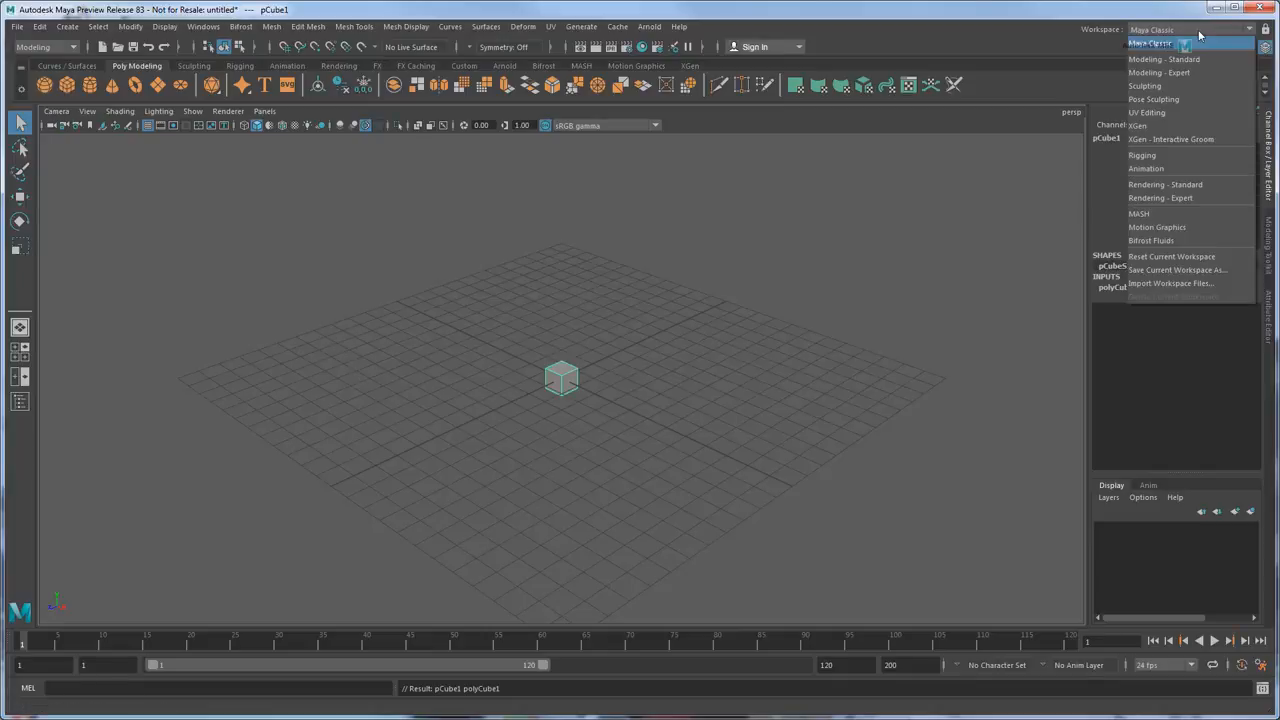
click(1171, 214)
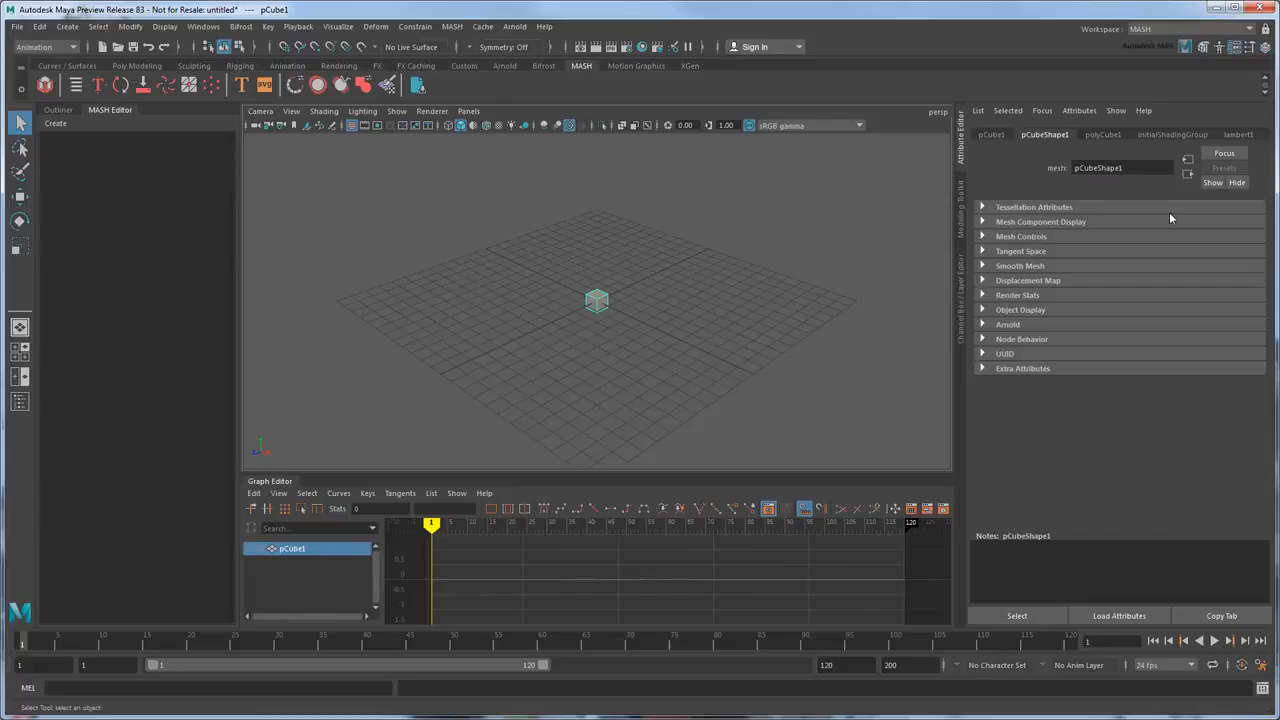
click(60, 125)
click(126, 188)
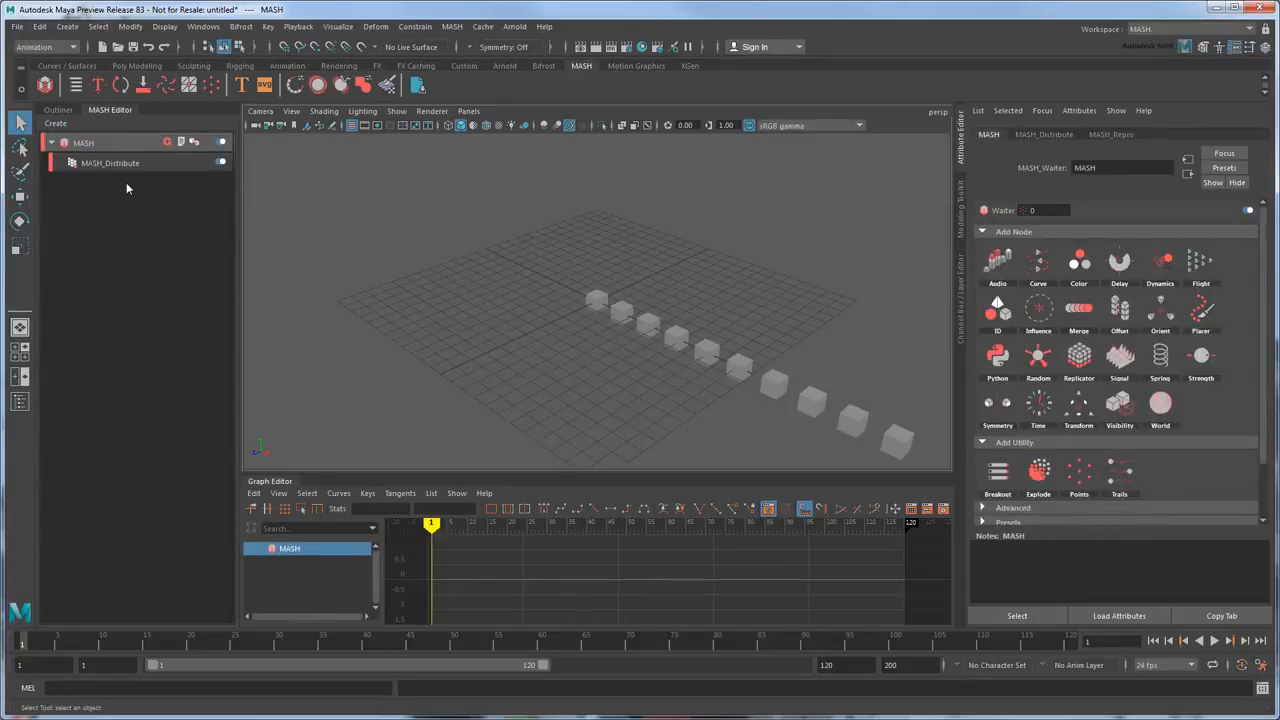
Change the MASH Distribute node to a Radial distribution with 52 points
alt+drag(424, 370, 640, 335)
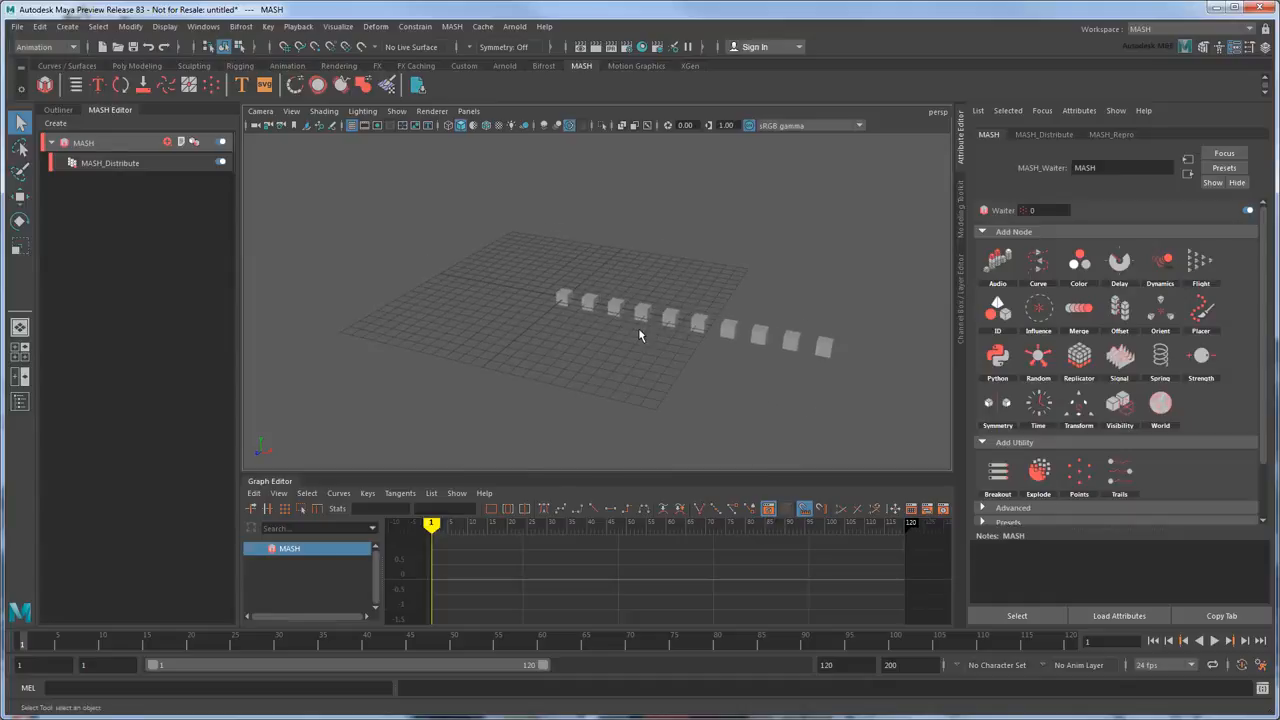
click(1041, 136)
click(1105, 248)
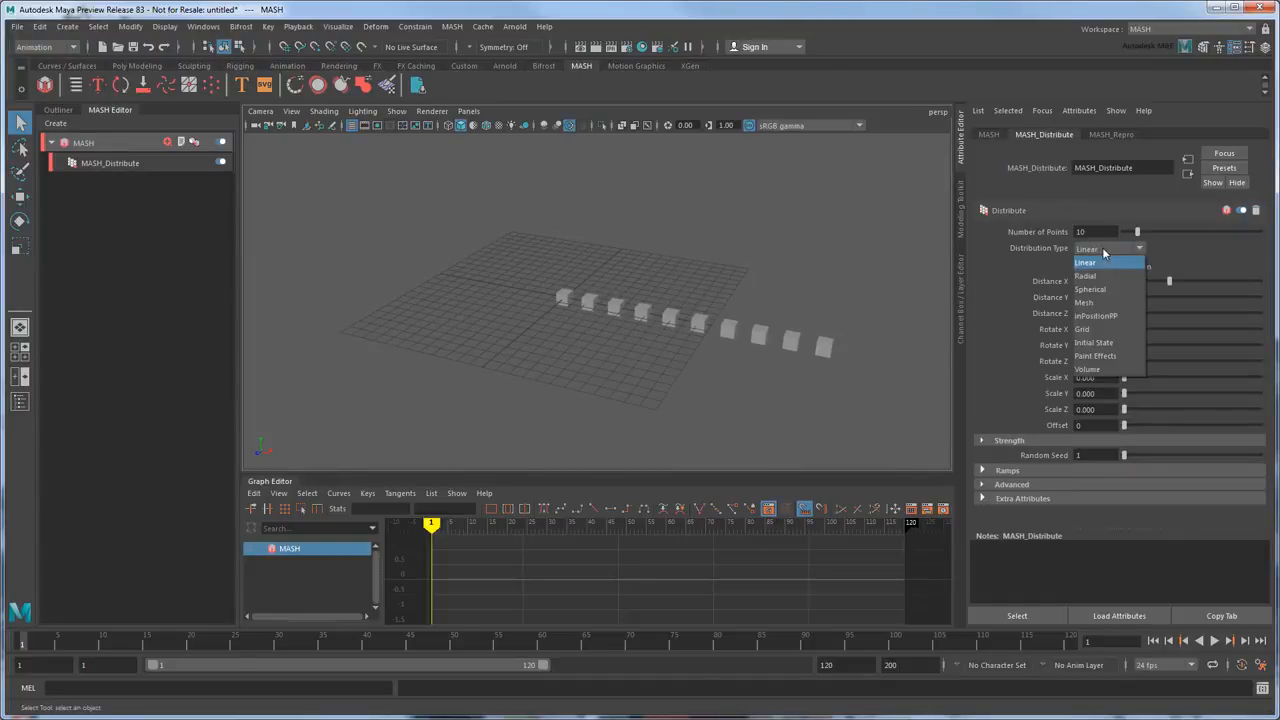
click(1112, 281)
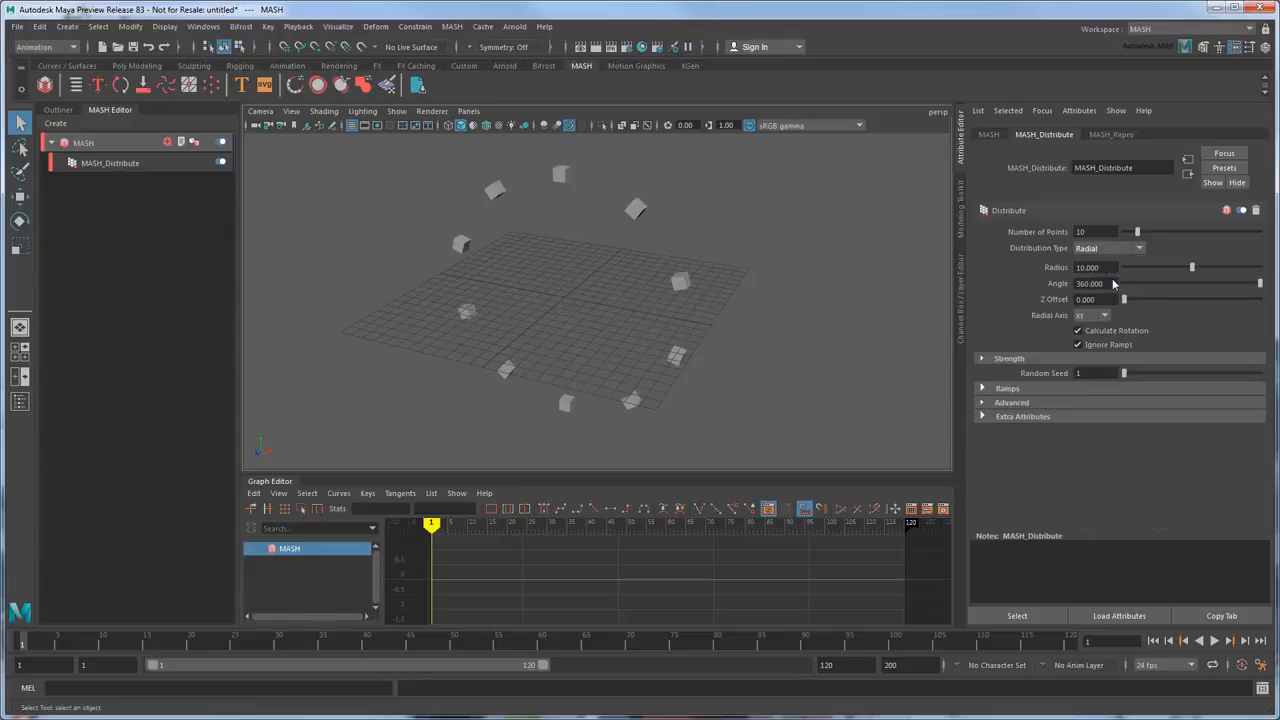
drag(1137, 232, 1195, 234)
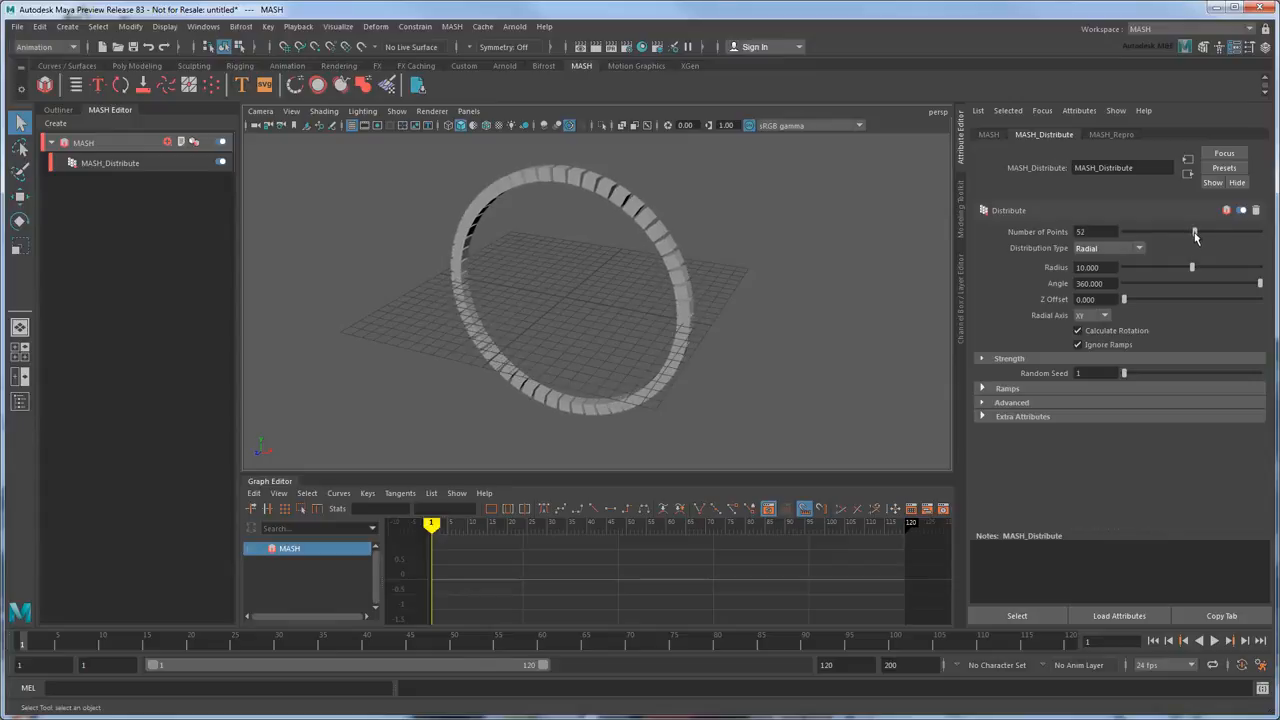
Add a Replicator node to the MASH network and set its replicants to 100 to form a tube
alt+drag(697, 317, 766, 315)
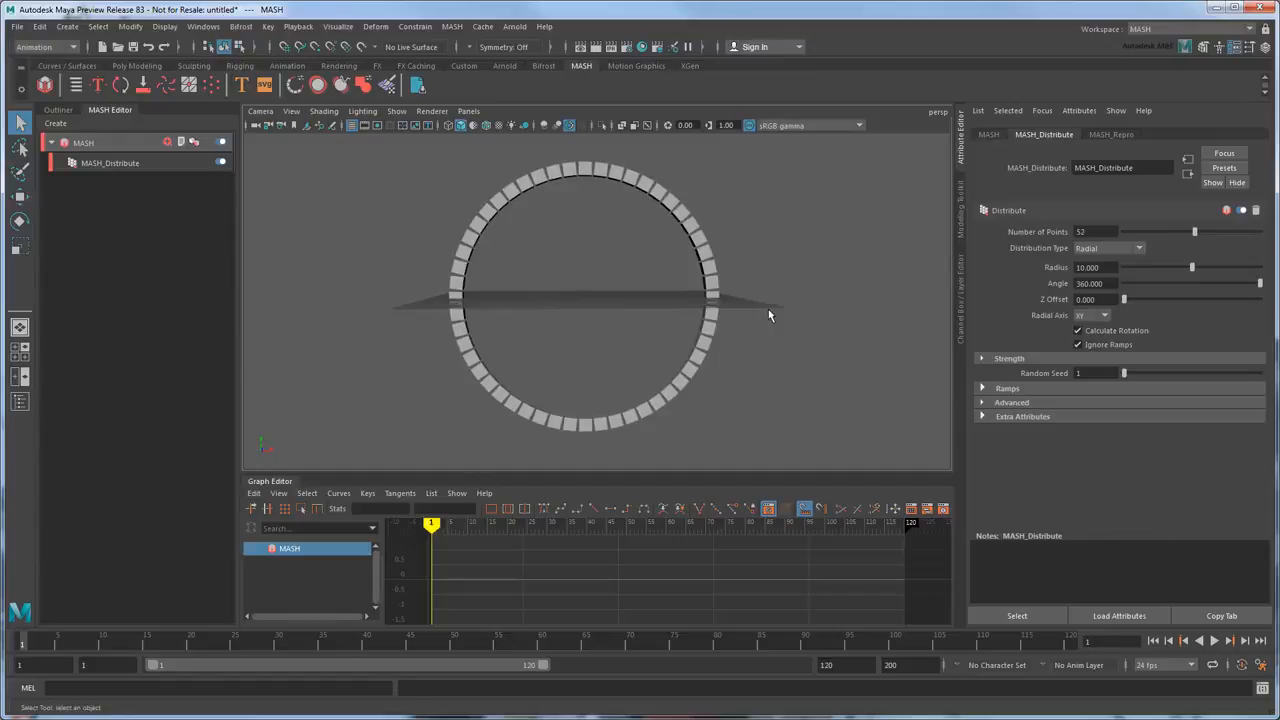
click(168, 143)
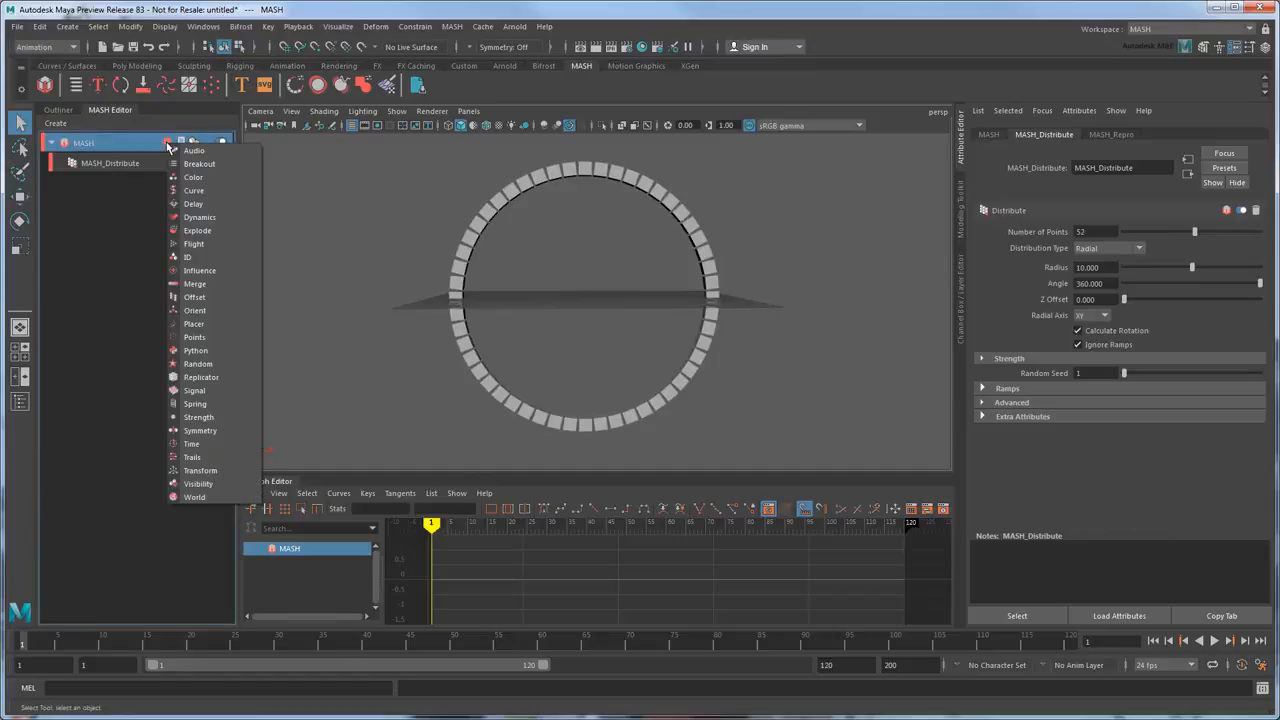
click(226, 379)
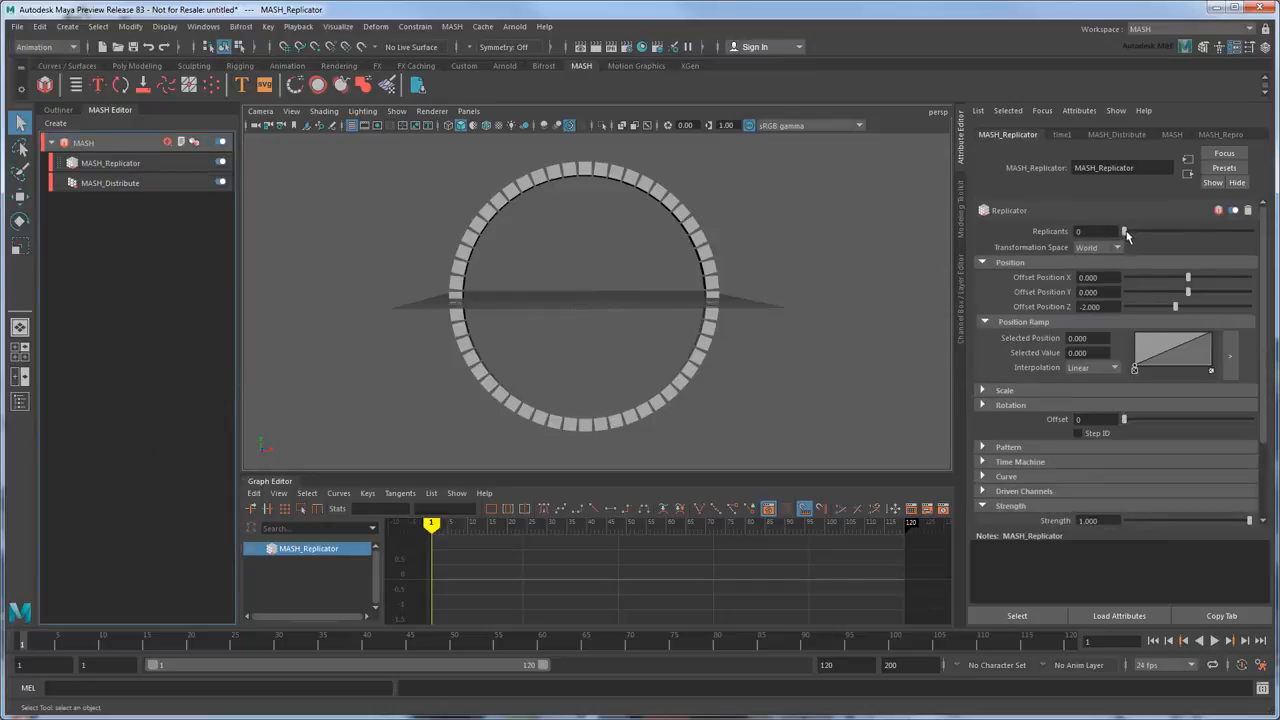
drag(1125, 231, 1268, 236)
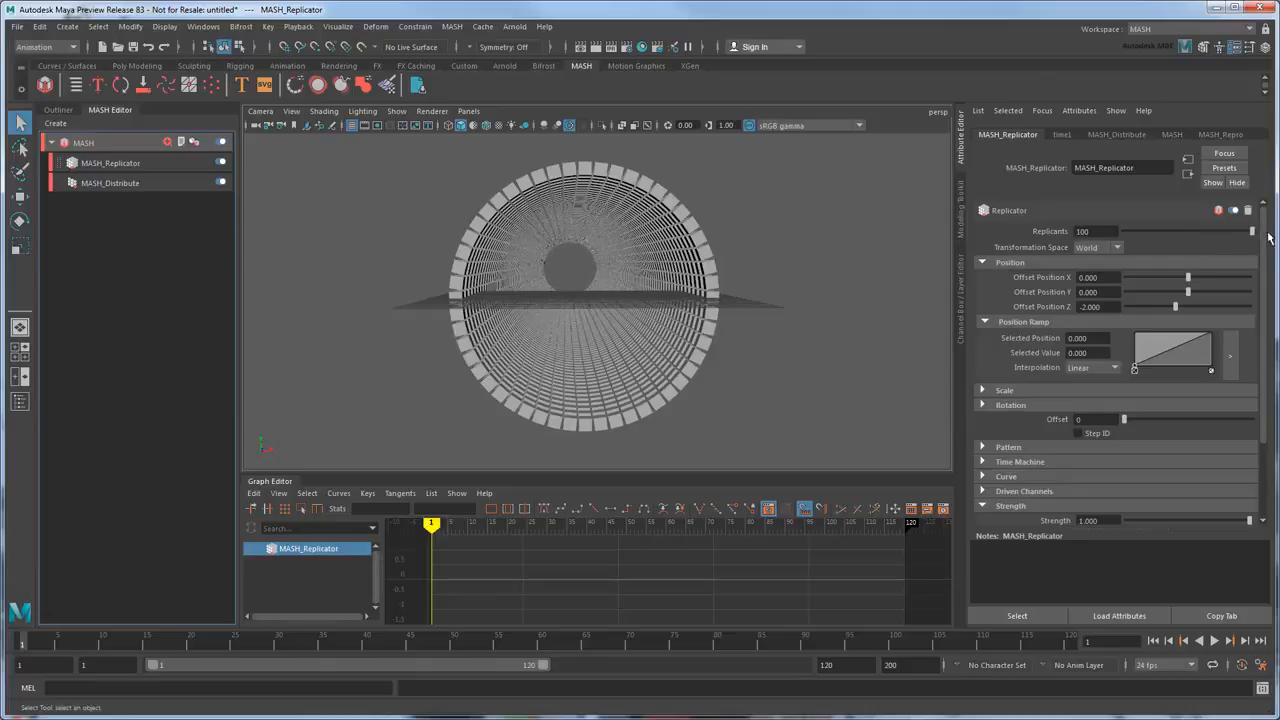
alt+drag(703, 358, 661, 358)
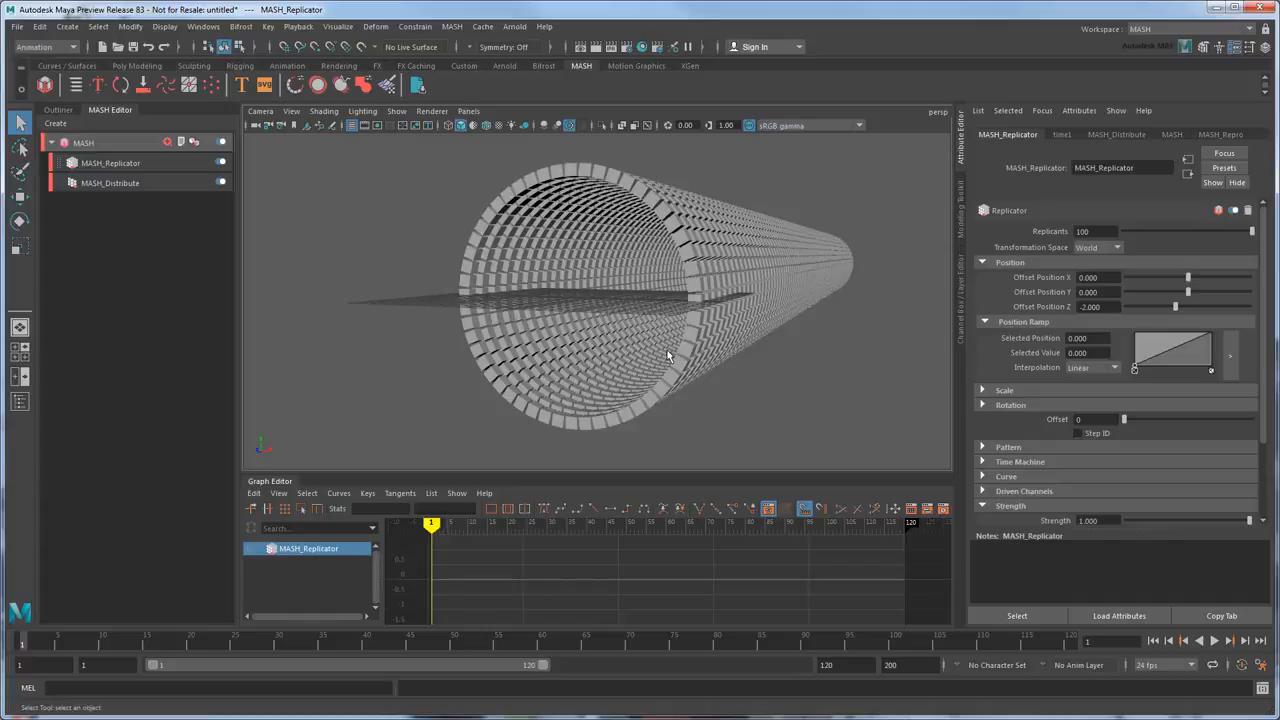
Try offsetting the replicants' X and Y position and rotating them about Z, undoing each change
mouse_move(1188, 277)
mouse_down()
mouse_move(1174, 268)
mouse_move(1174, 296)
mouse_move(1197, 292)
mouse_up()
key(ctrl+z)
key(ctrl+z)
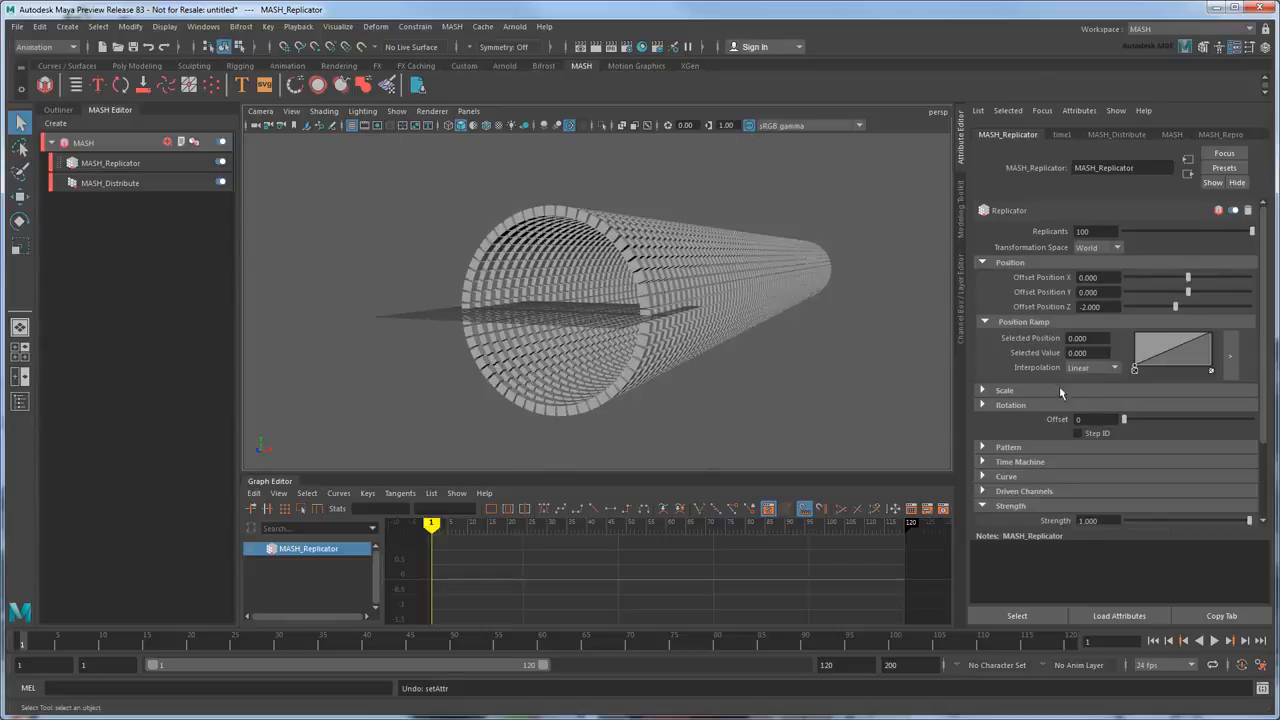
click(1044, 405)
drag(1180, 462, 1131, 458)
key(ctrl+z)
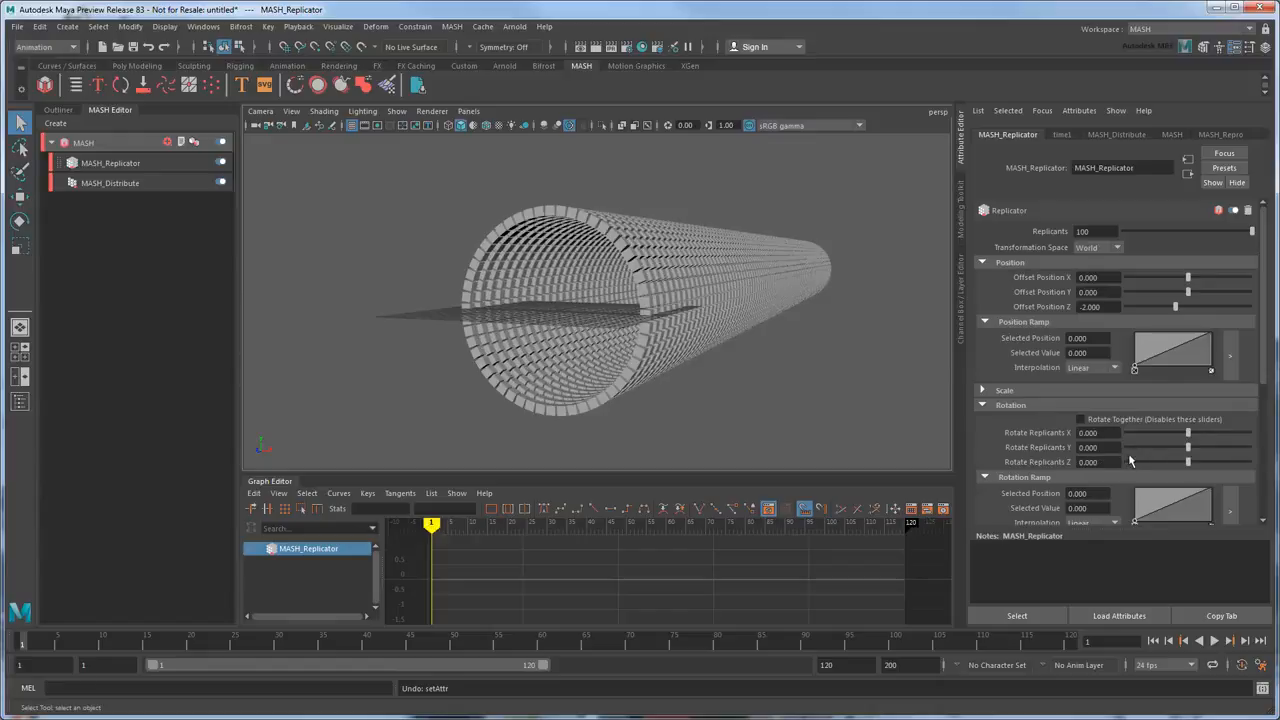
Set the Replicator's Scale Replicants X, Y and Z to 0.330
click(1078, 390)
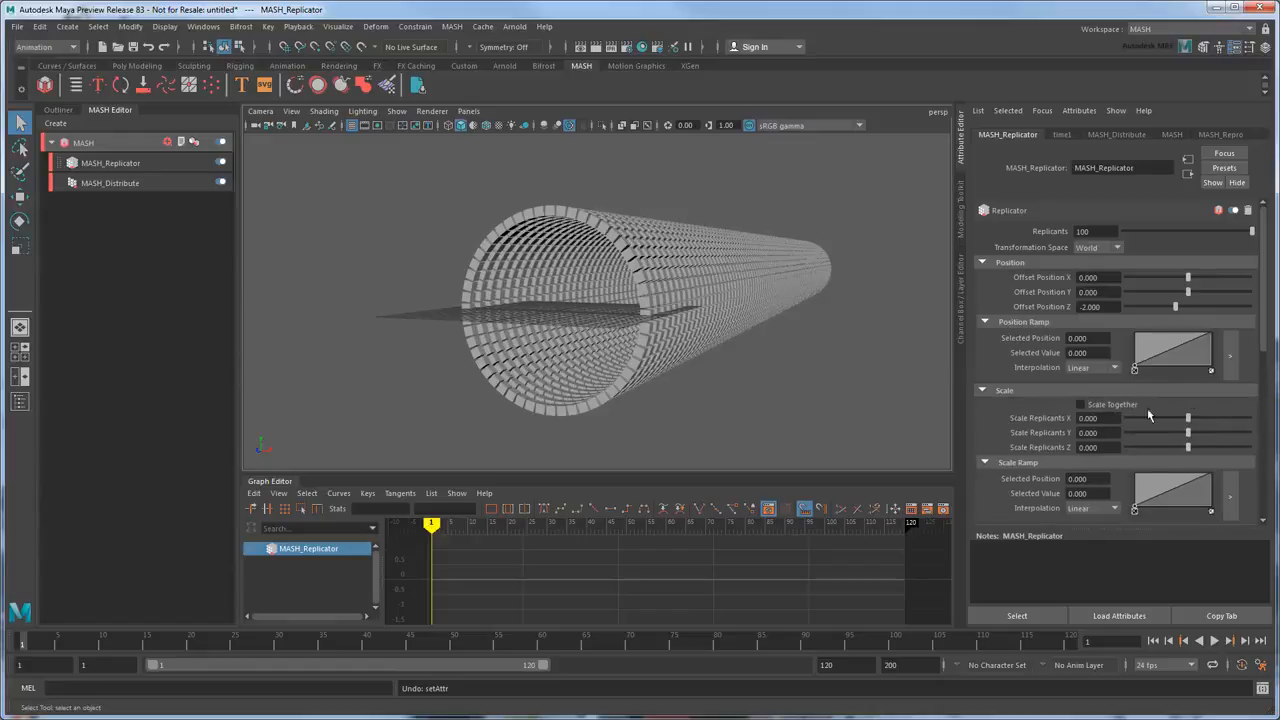
drag(1189, 419, 1199, 455)
scroll(829, 349, up, 5)
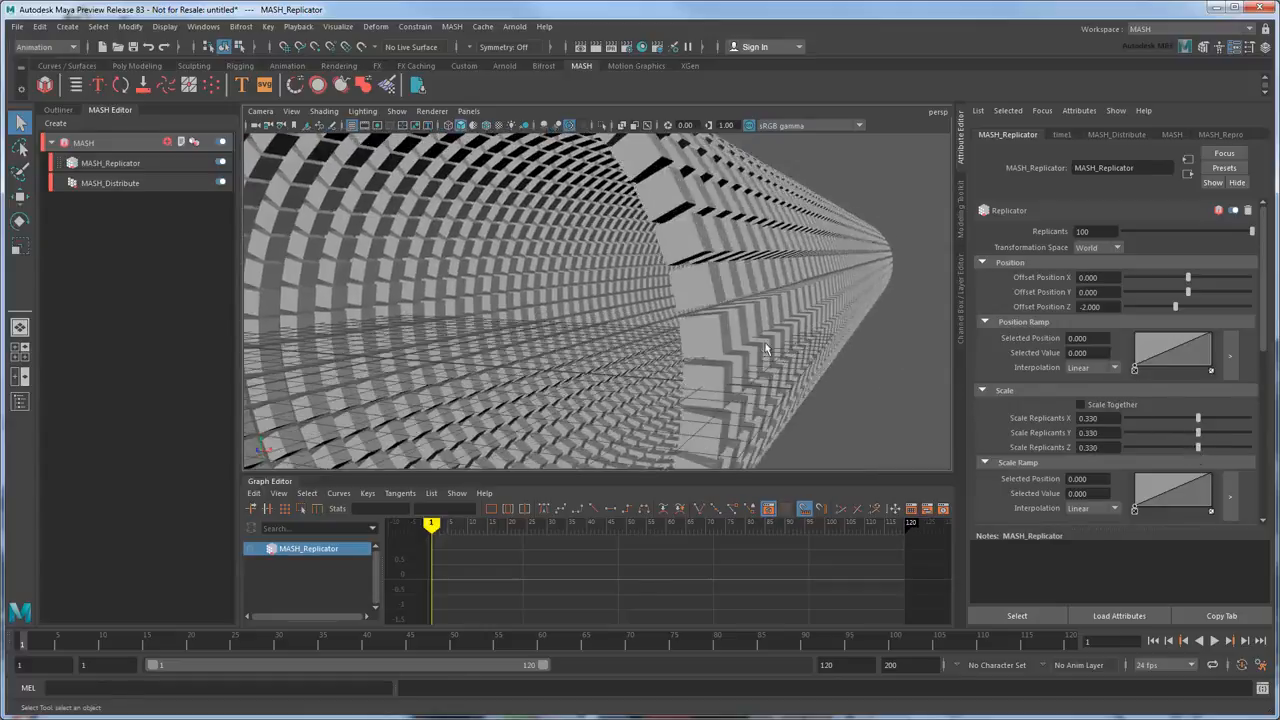
Frame the perspective view inside the tunnel and hide the viewport grid
alt+drag(720, 350, 794, 329)
alt+middle_drag(777, 360, 895, 320)
alt+drag(830, 330, 786, 366)
alt+middle_drag(786, 366, 815, 345)
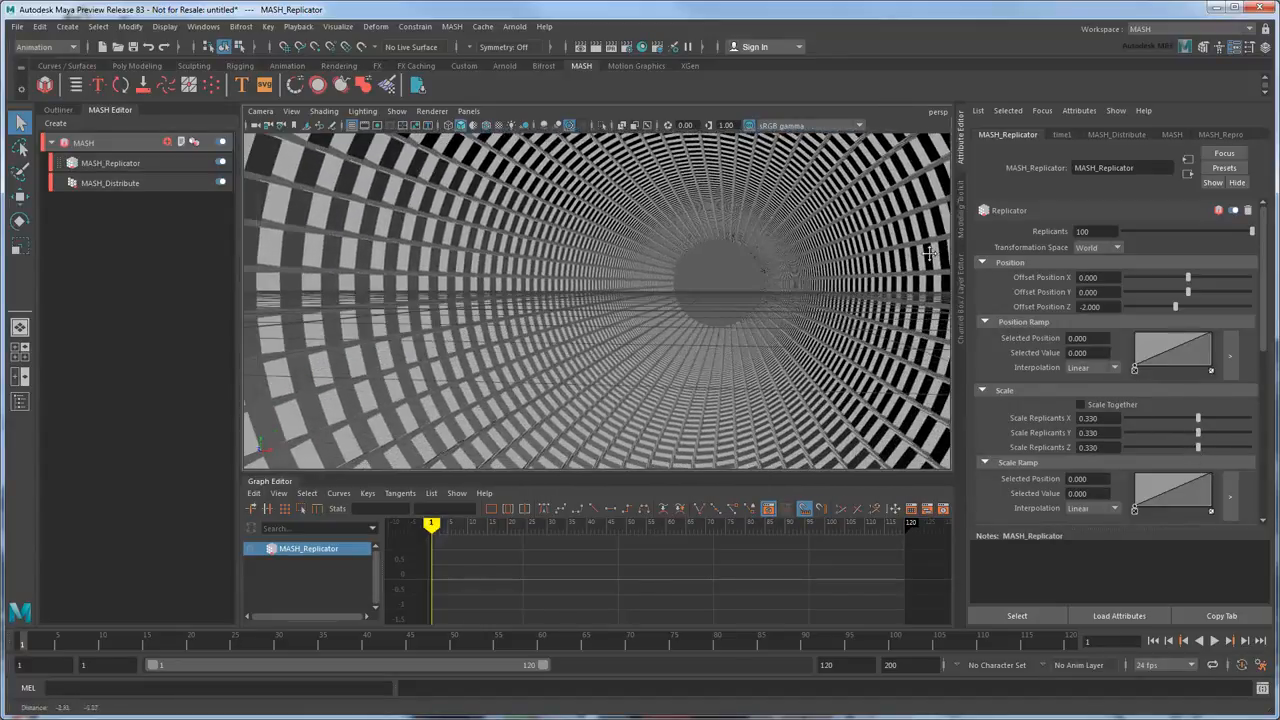
click(352, 125)
alt+drag(762, 339, 792, 352)
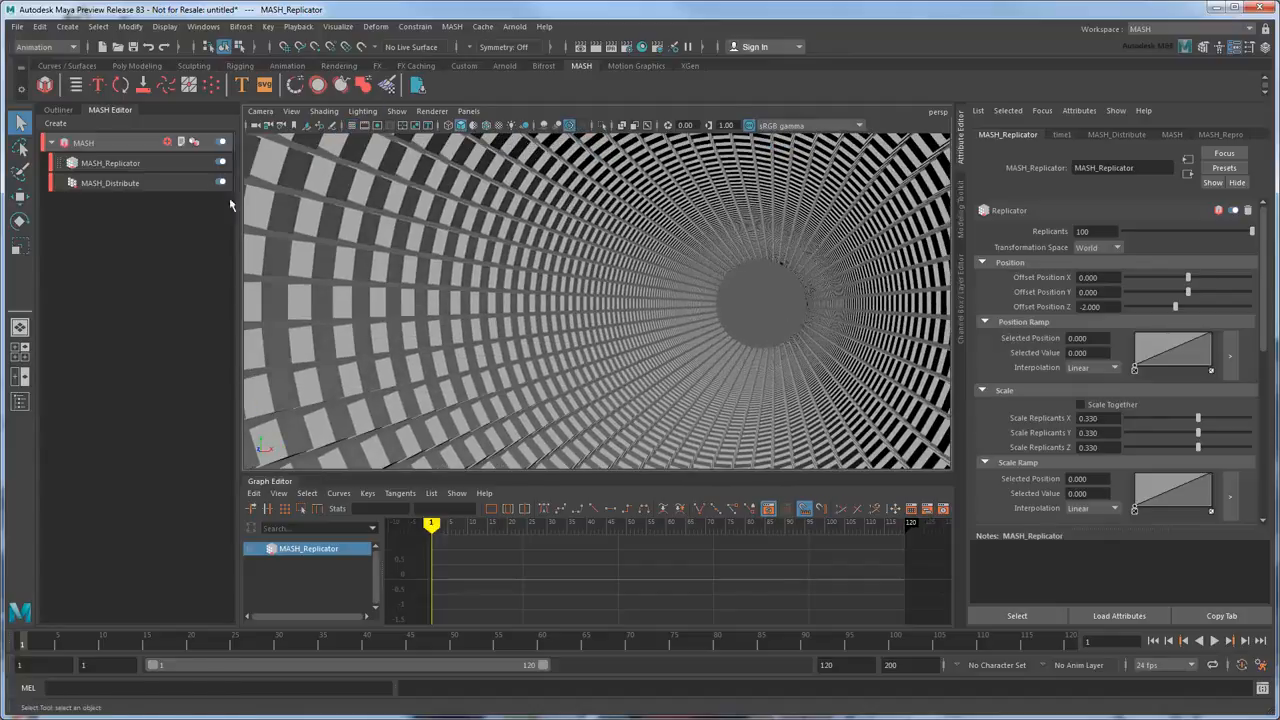
Add a Color node with Random Hue 0.851, Saturation Random 0.851 and Value Random 0.327
click(172, 144)
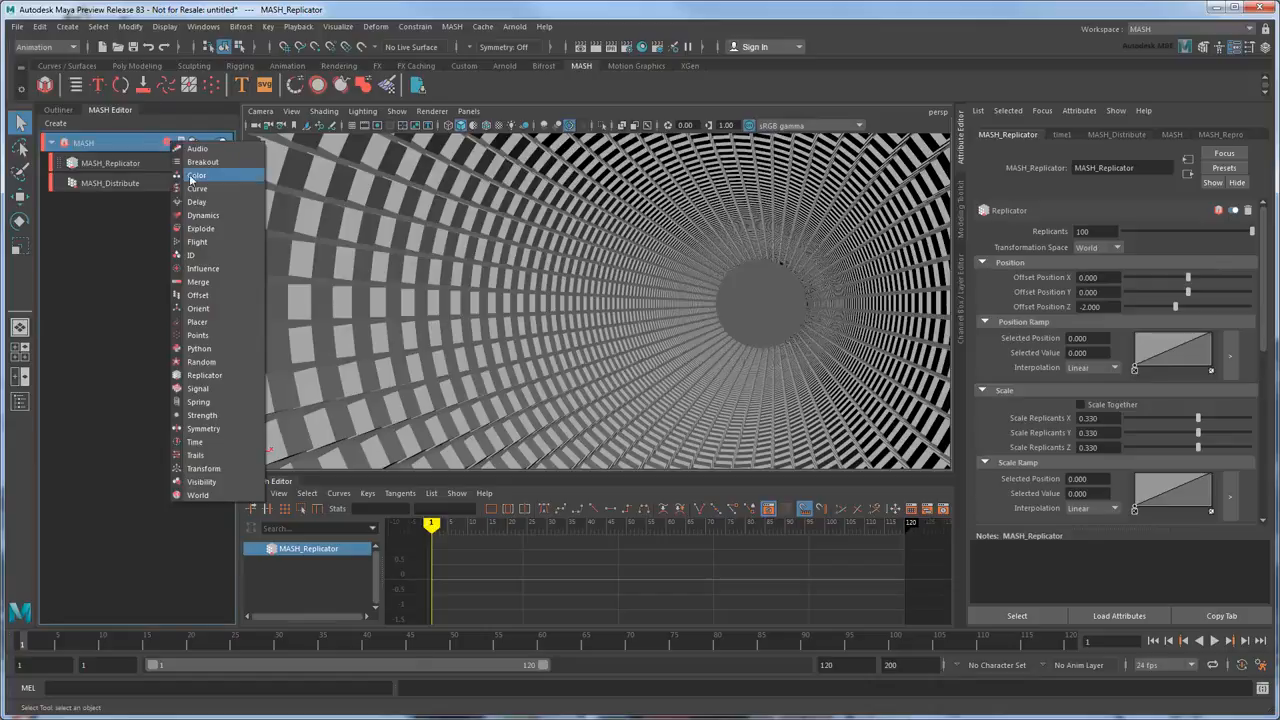
click(195, 177)
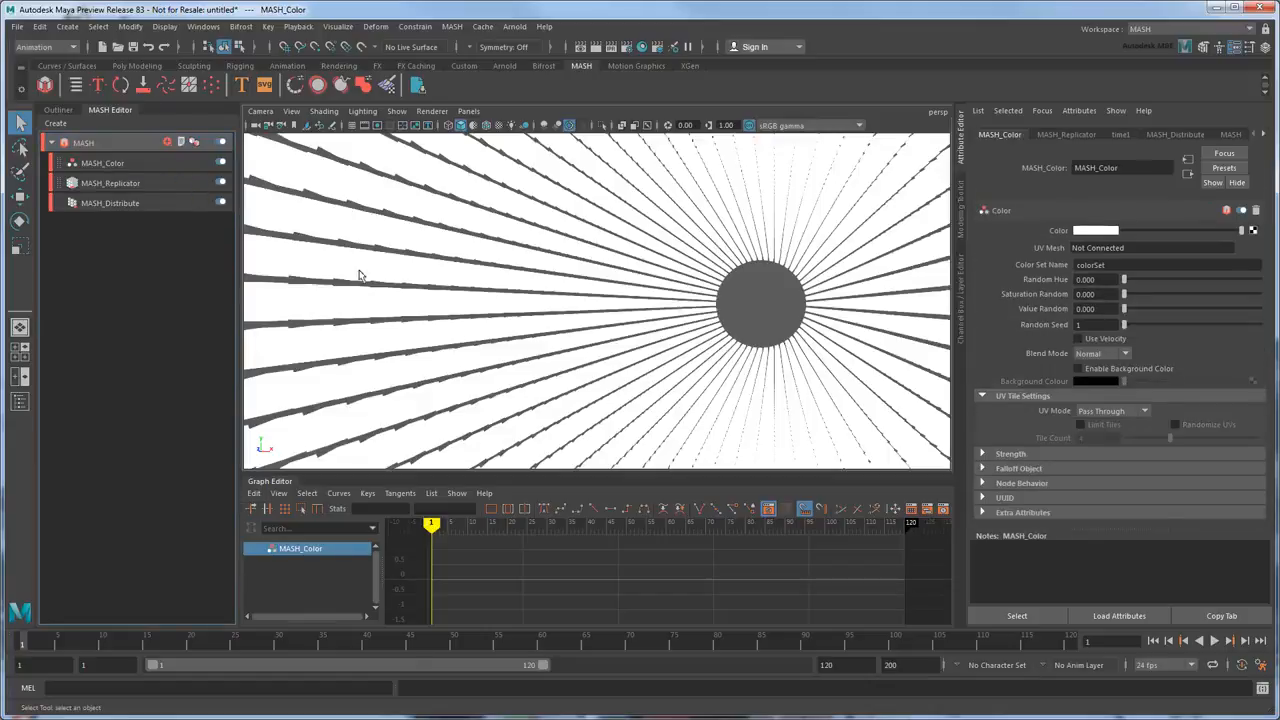
drag(1155, 284, 1239, 304)
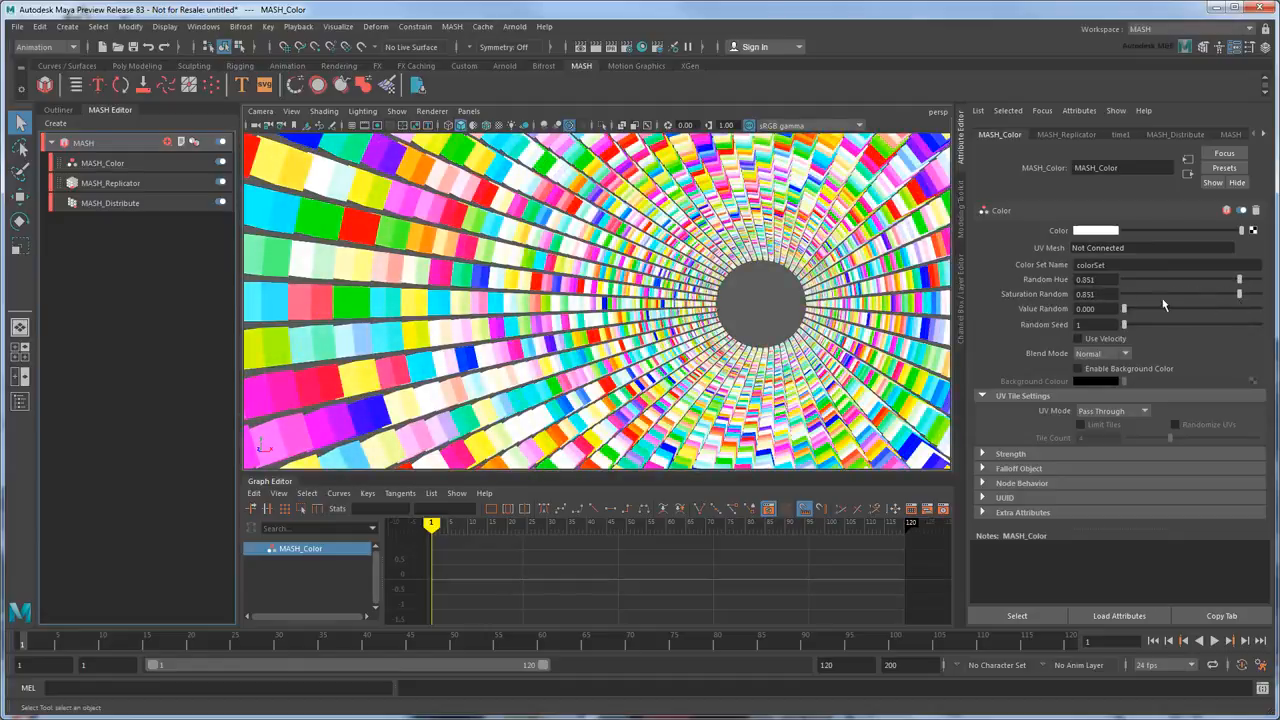
mouse_move(1124, 309)
mouse_down()
mouse_move(1169, 313)
mouse_move(1118, 327)
mouse_up()
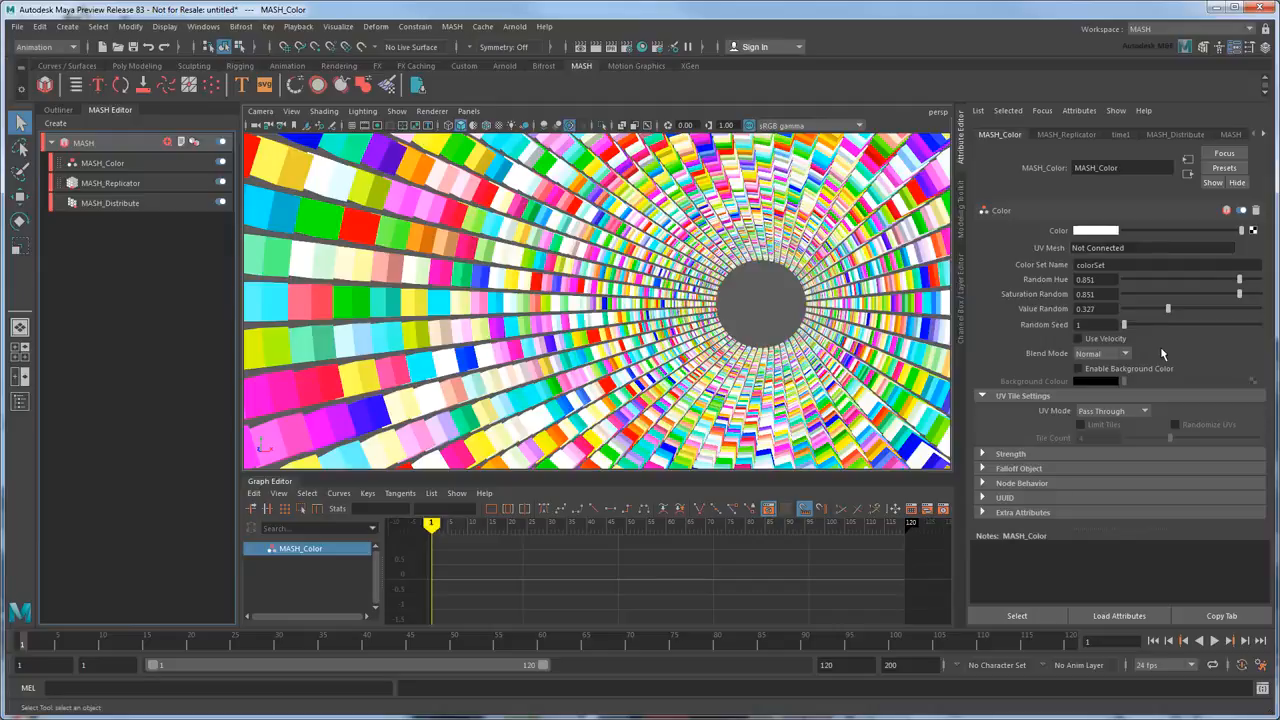
Add an Audio node to the network and load "No Copyright Holiday Music - Around The World.wav" as its sound file
click(168, 144)
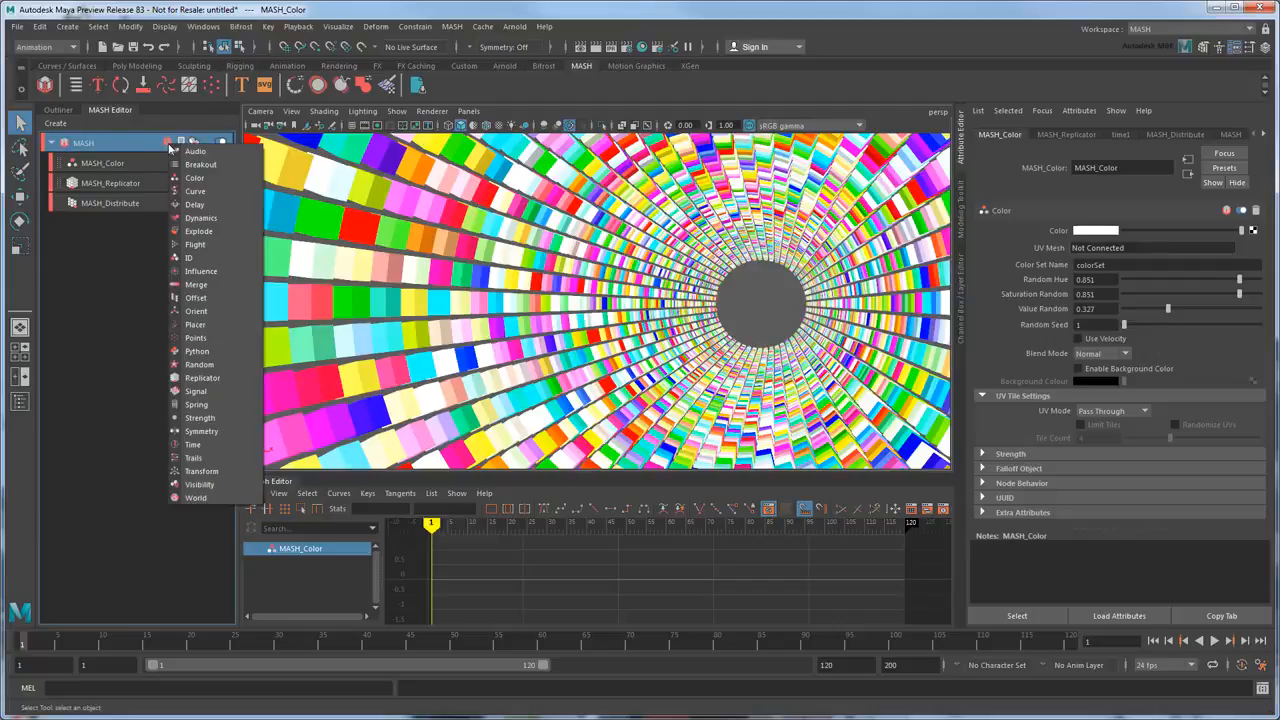
click(195, 158)
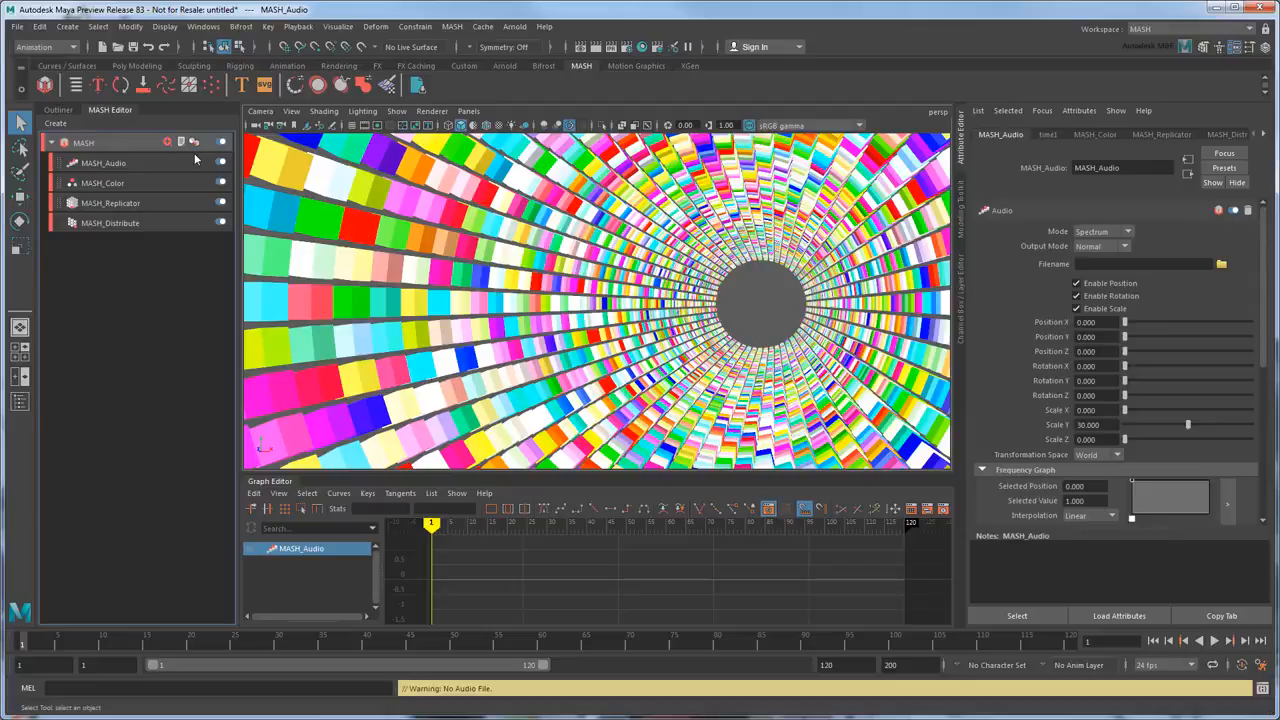
click(1221, 265)
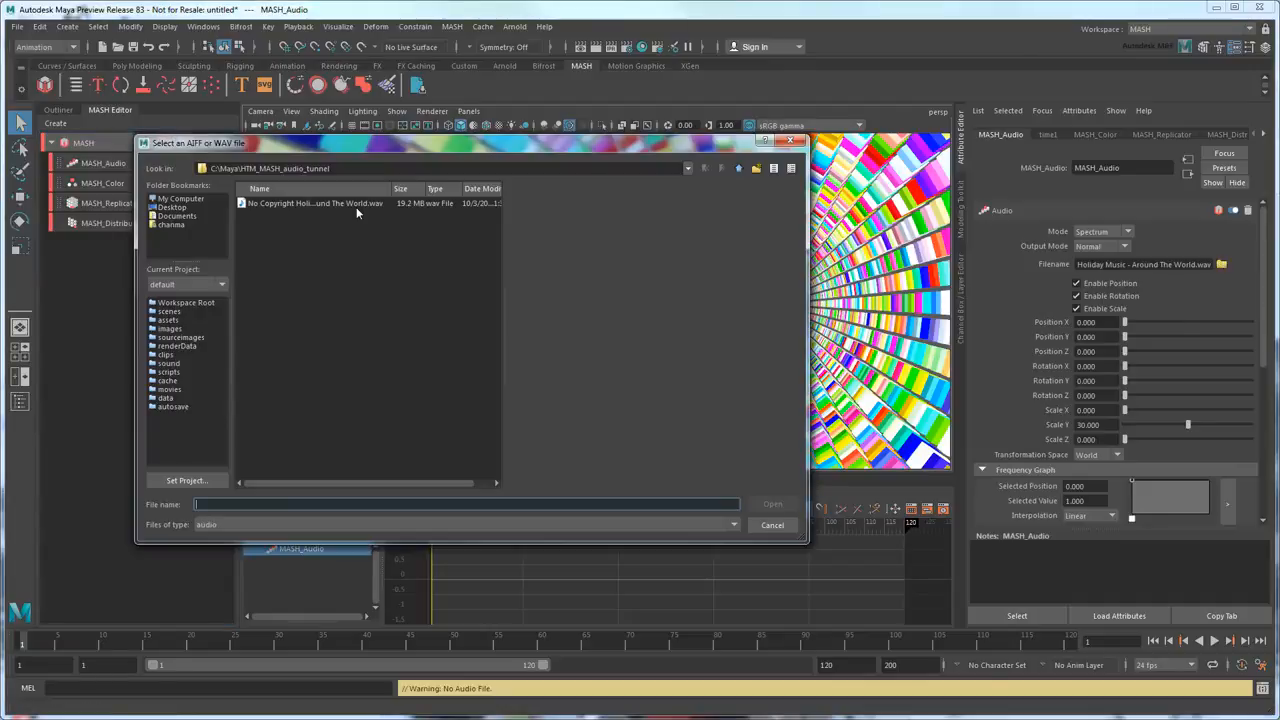
double_click(340, 203)
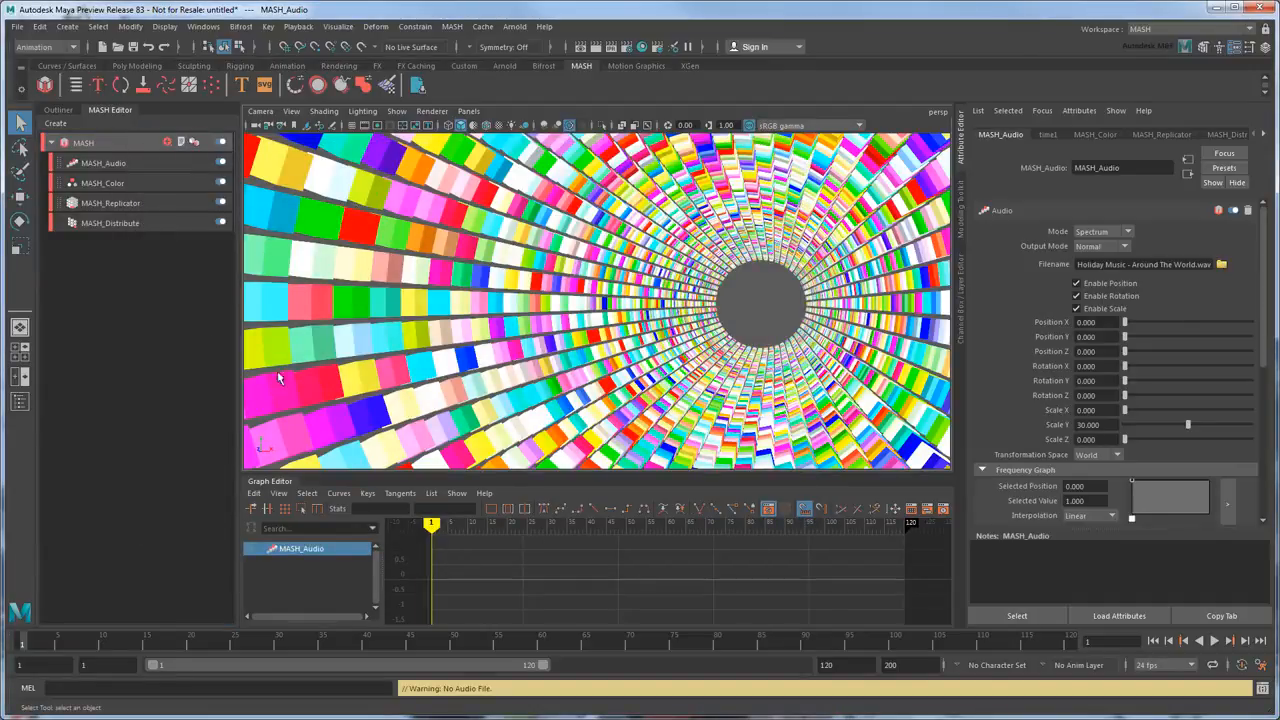
Place the "No Copyright Holiday Music - Around The World.wav" file from the HTM_MASH_audio_tunnel folder window onto the time slider
click(196, 714)
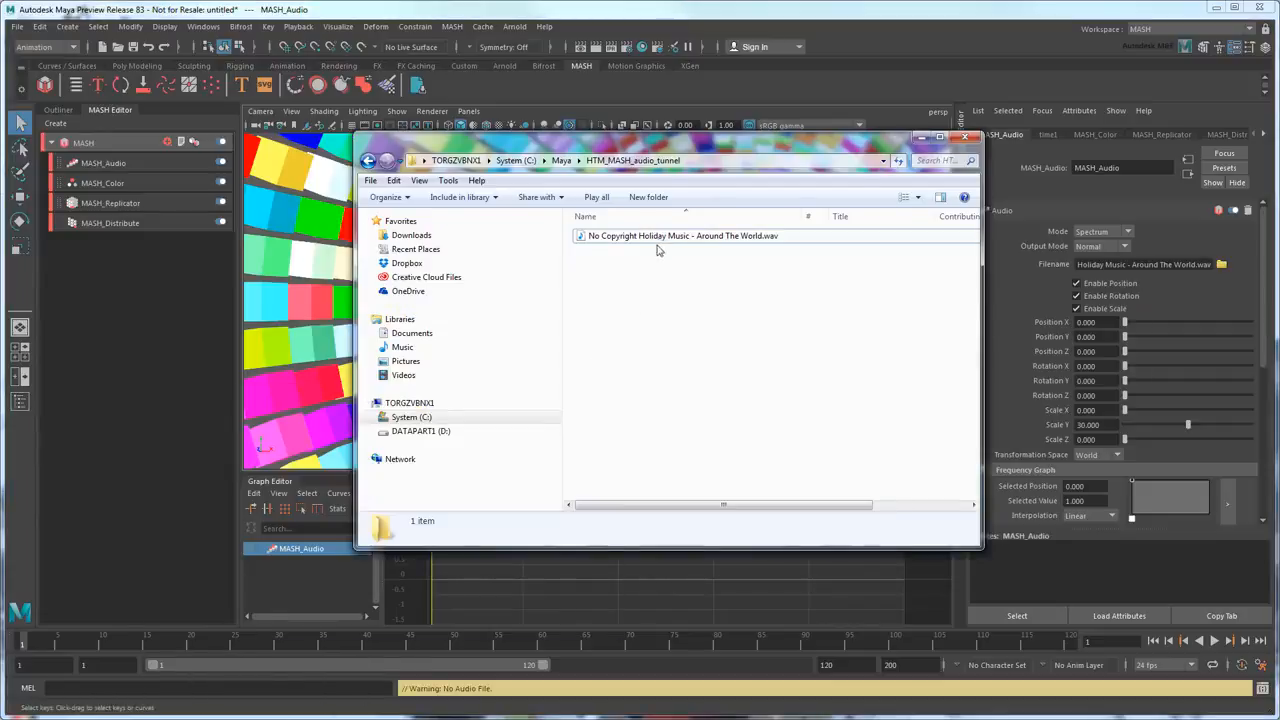
drag(658, 245, 352, 655)
click(982, 348)
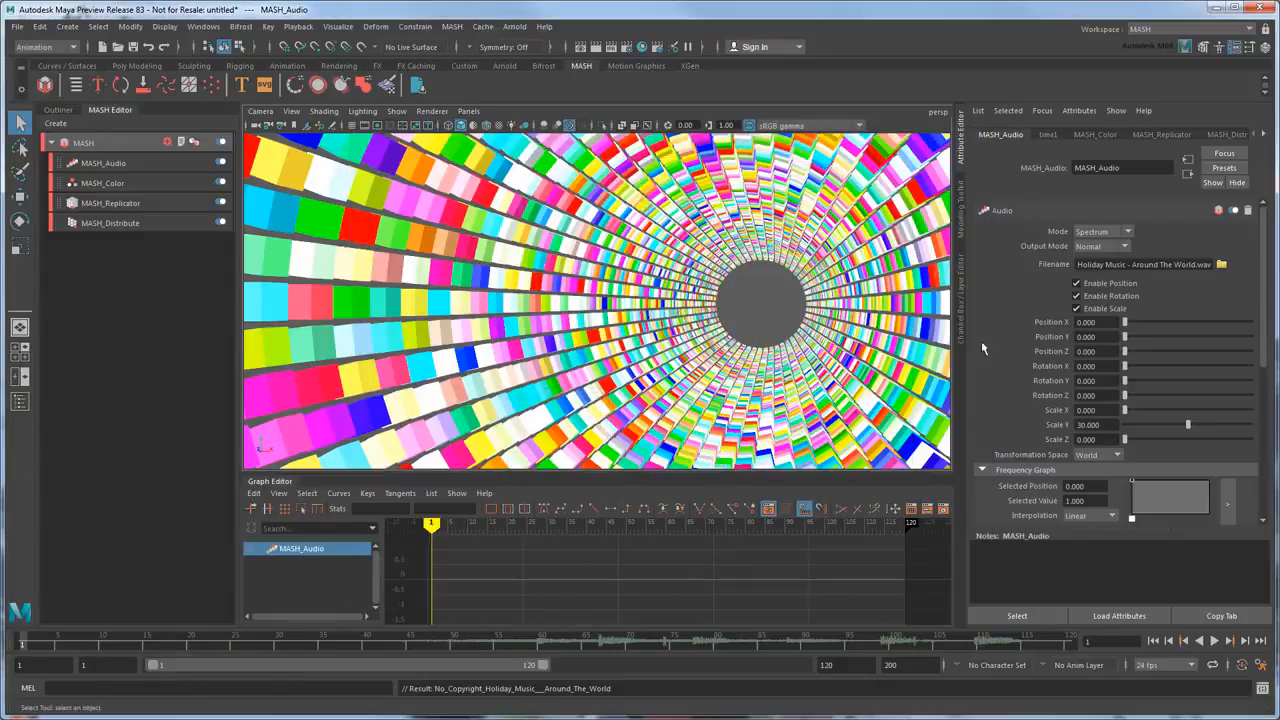
Set the playback range's end frame to 1200 and play a short stretch of the animation
click(826, 665)
key(Return)
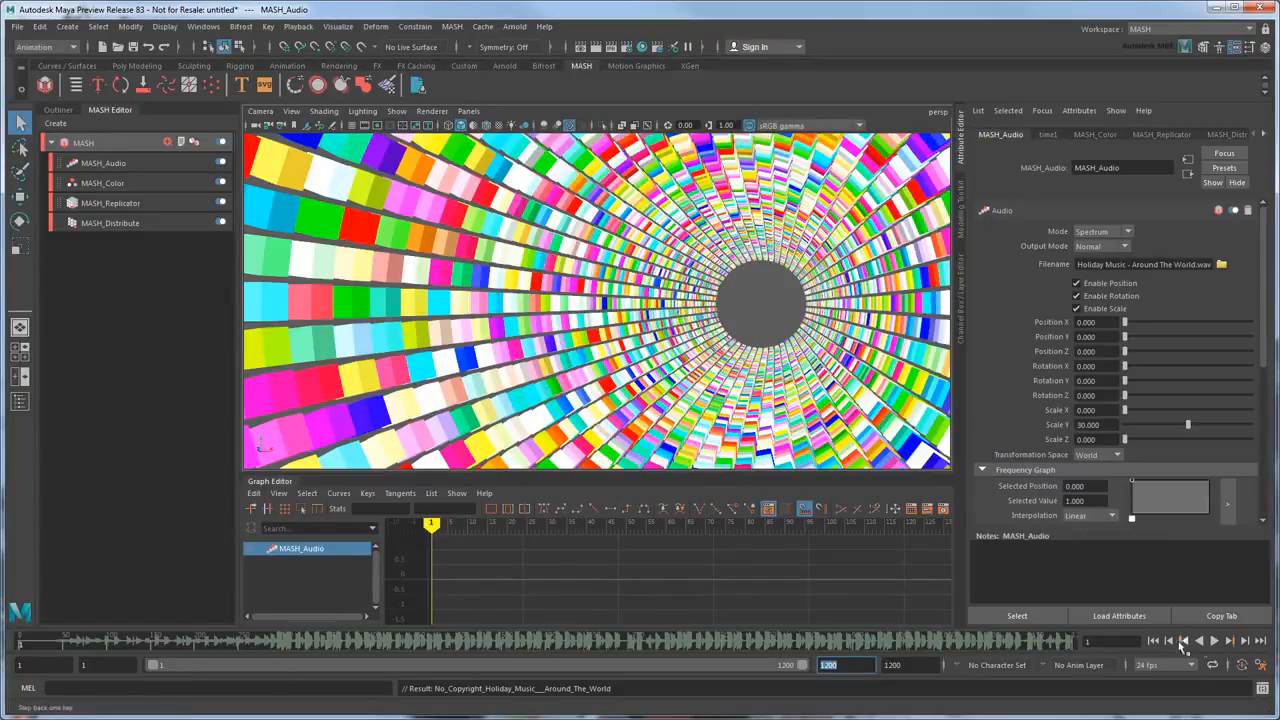
click(1213, 641)
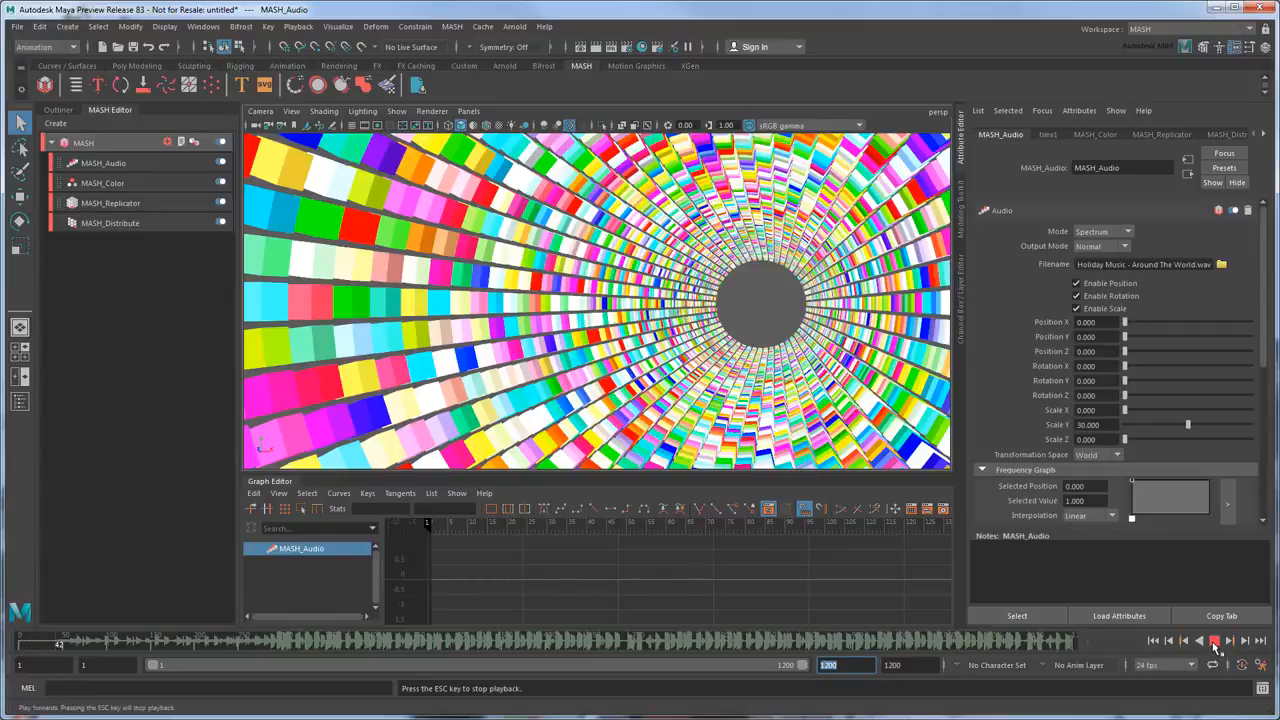
click(1215, 644)
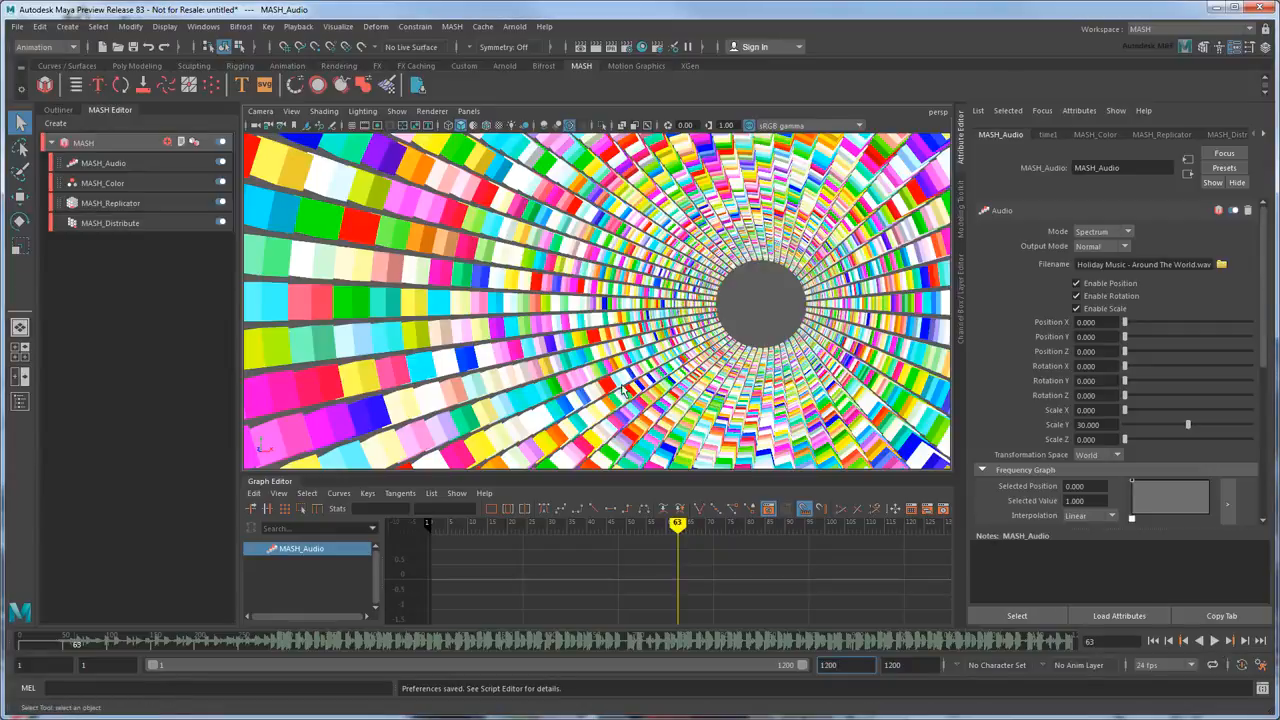
View the whole tunnel from outside and return the playback to frame 1
scroll(606, 350, down, 8)
scroll(606, 350, down, 1)
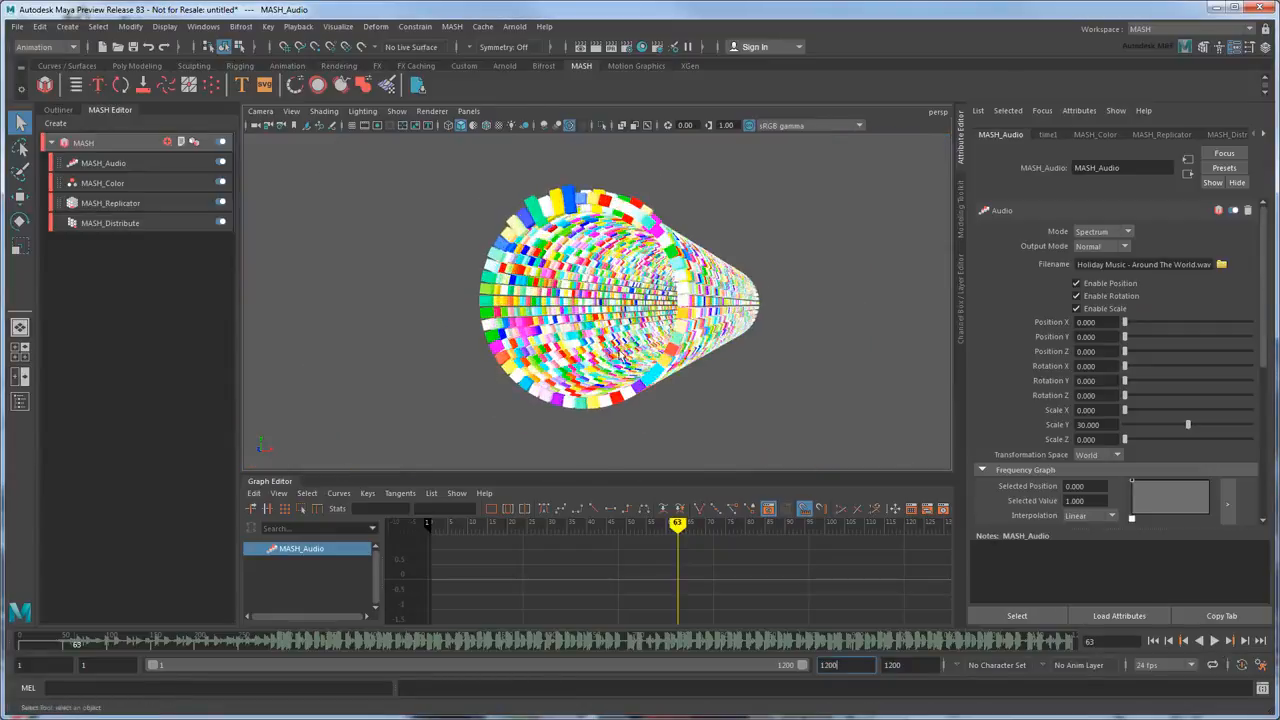
alt+drag(608, 352, 631, 350)
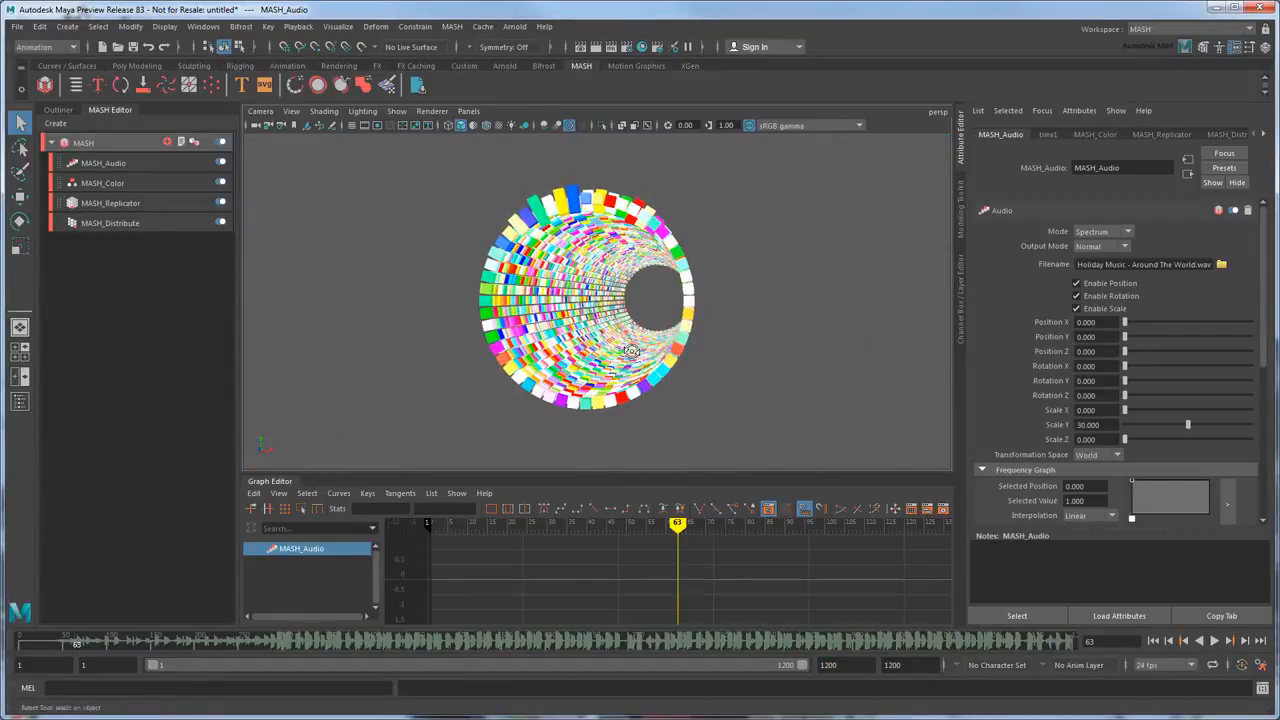
click(1153, 640)
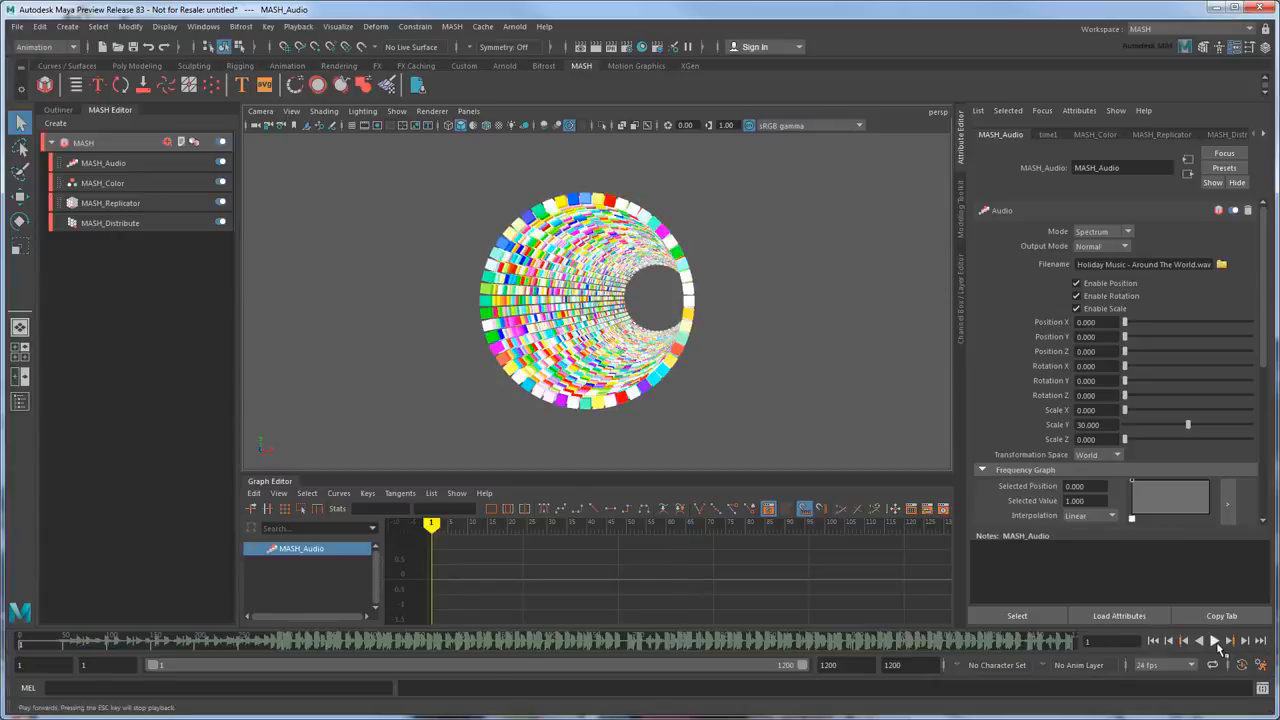
Play the animation from frame 1 for a short stretch and stop it
click(1215, 641)
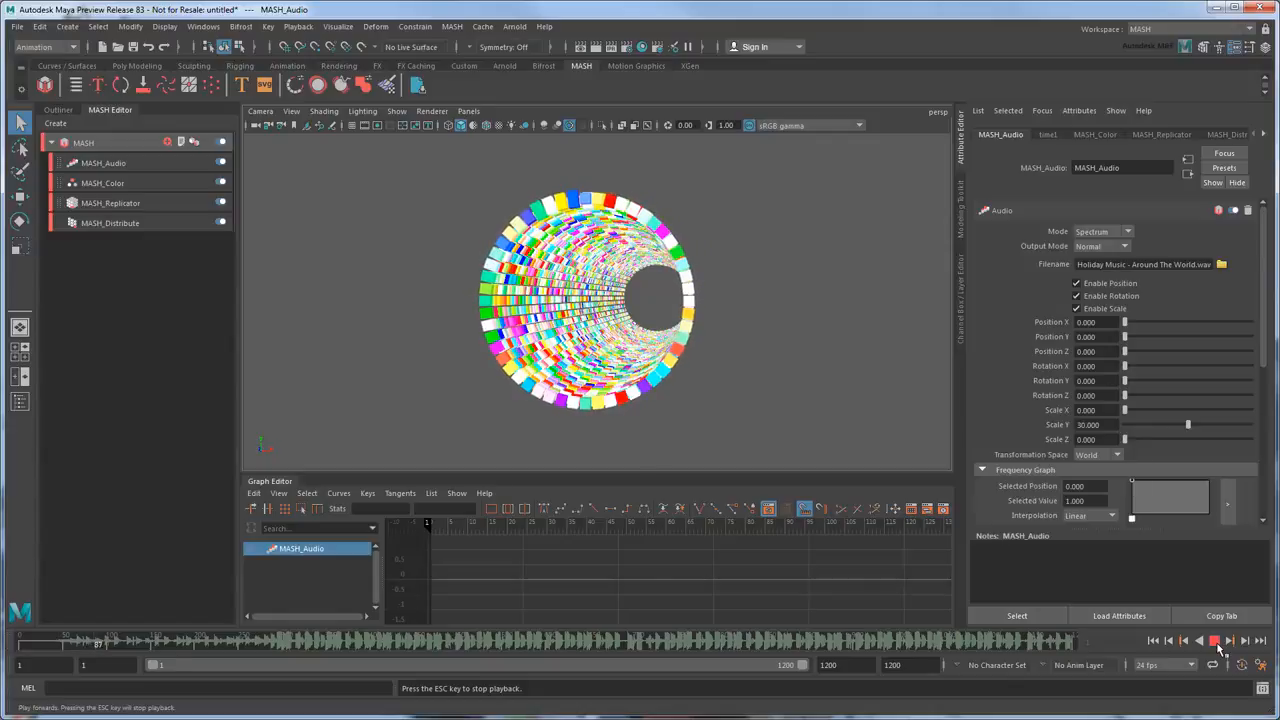
click(1216, 643)
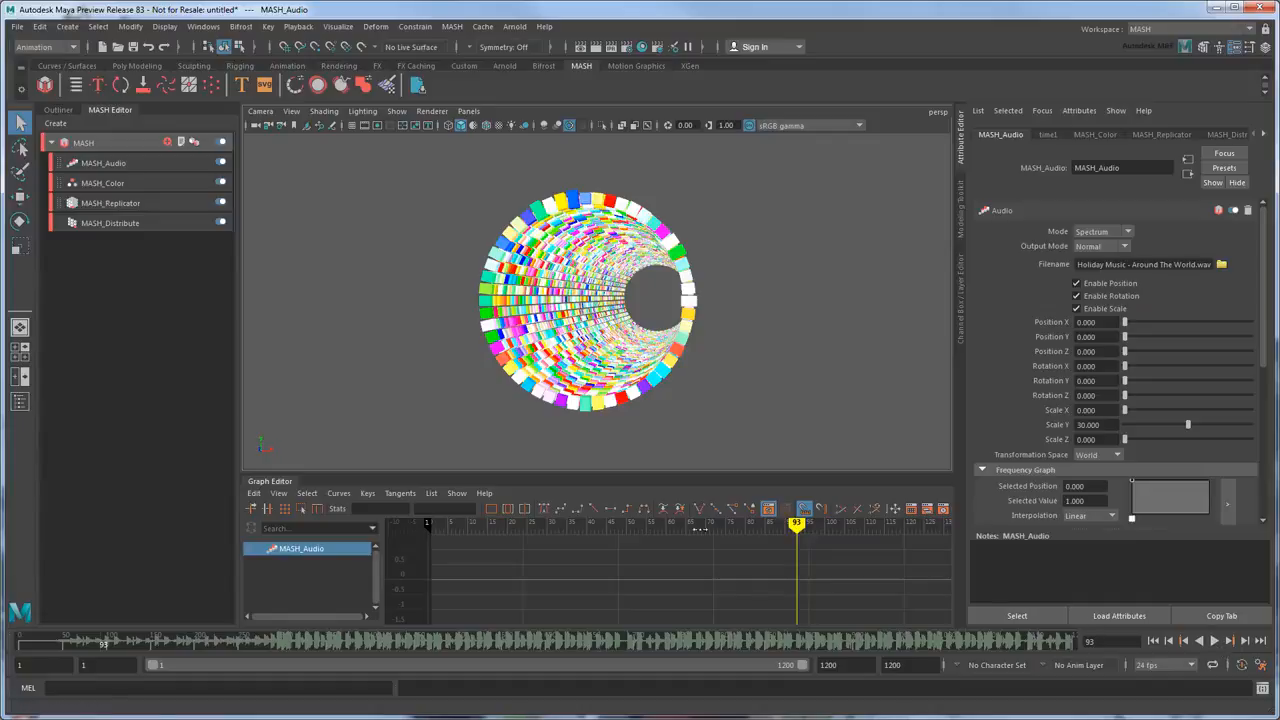
Move the MASH_Audio node between MASH_Replicator and MASH_Distribute in the network, and play a short stretch of the animation
click(68, 170)
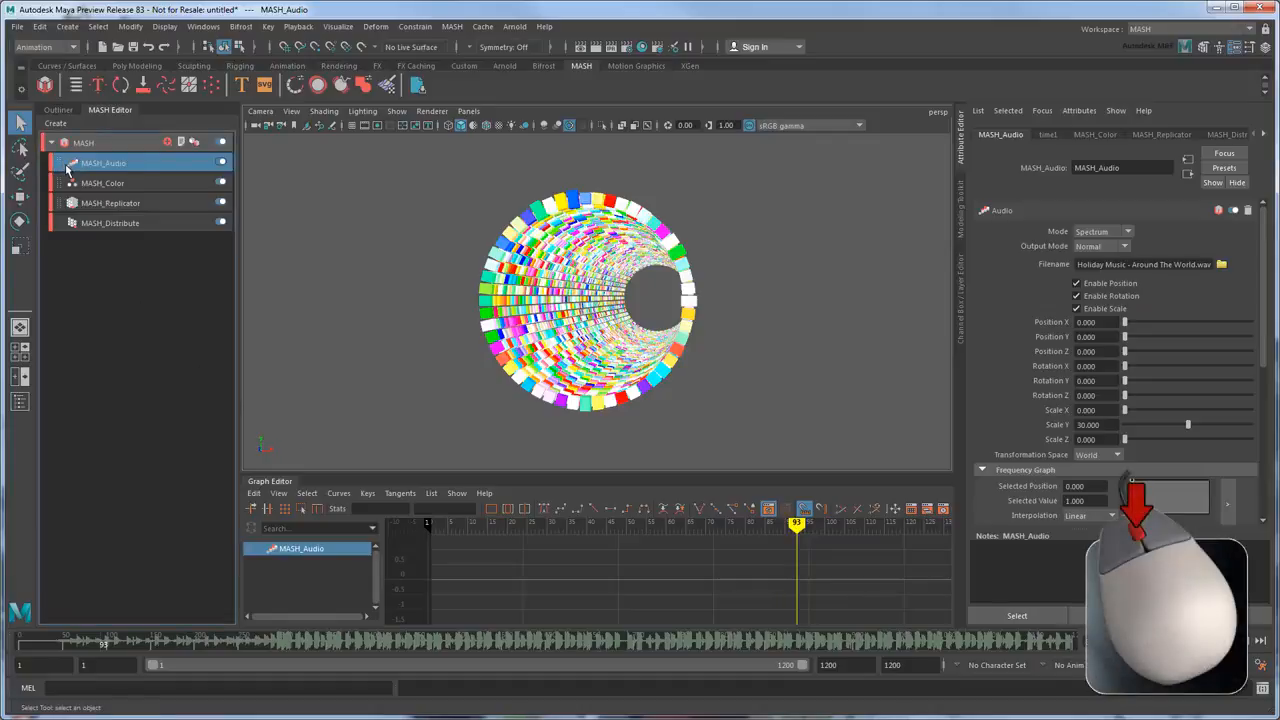
drag(67, 170, 72, 222)
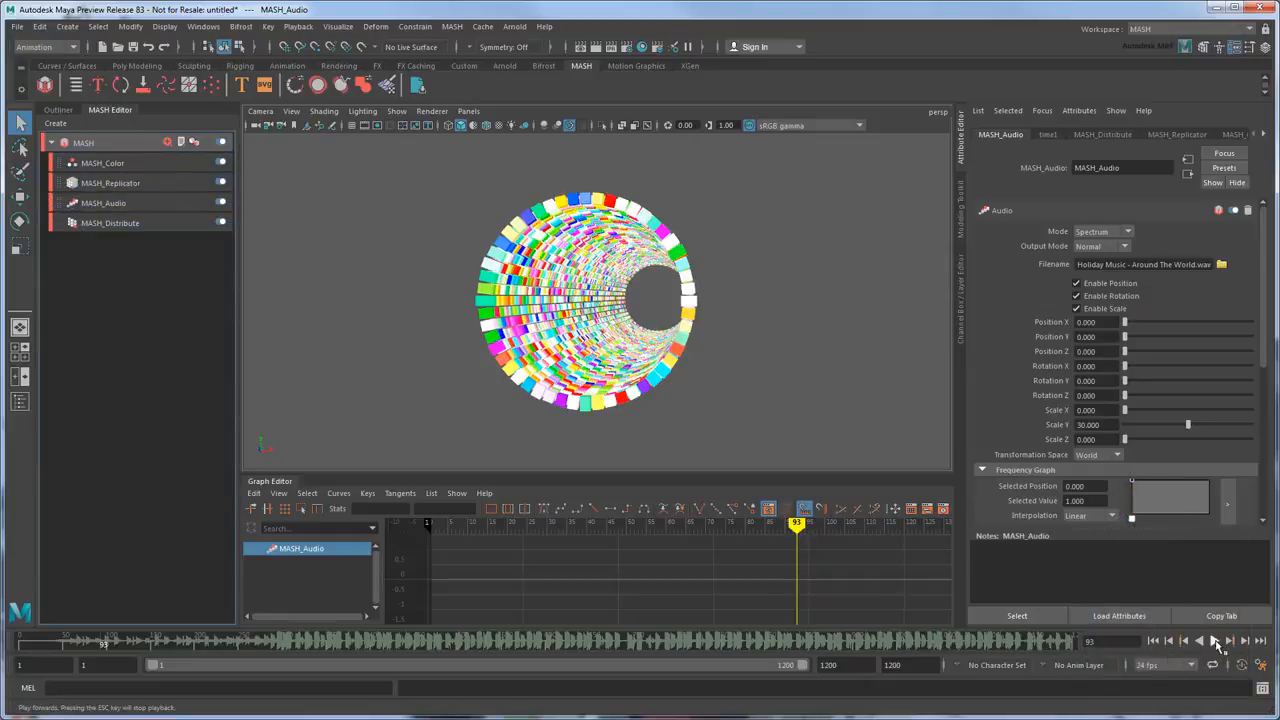
click(1216, 642)
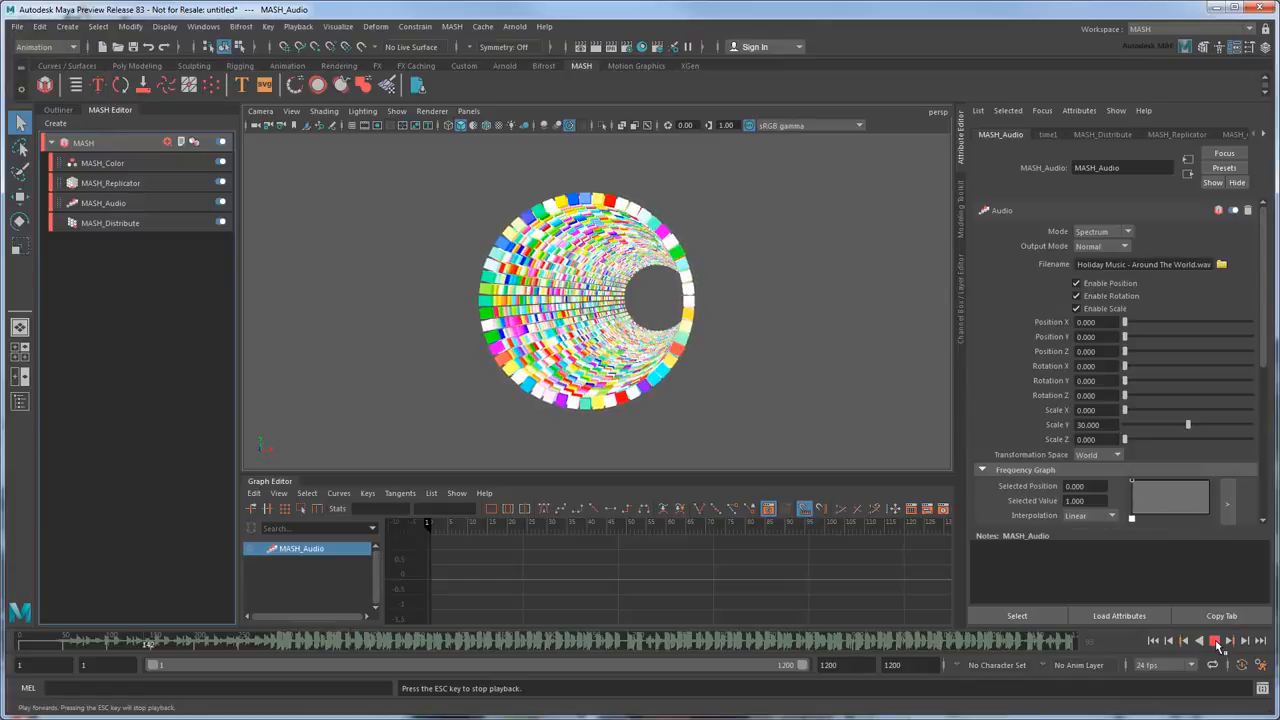
click(1216, 642)
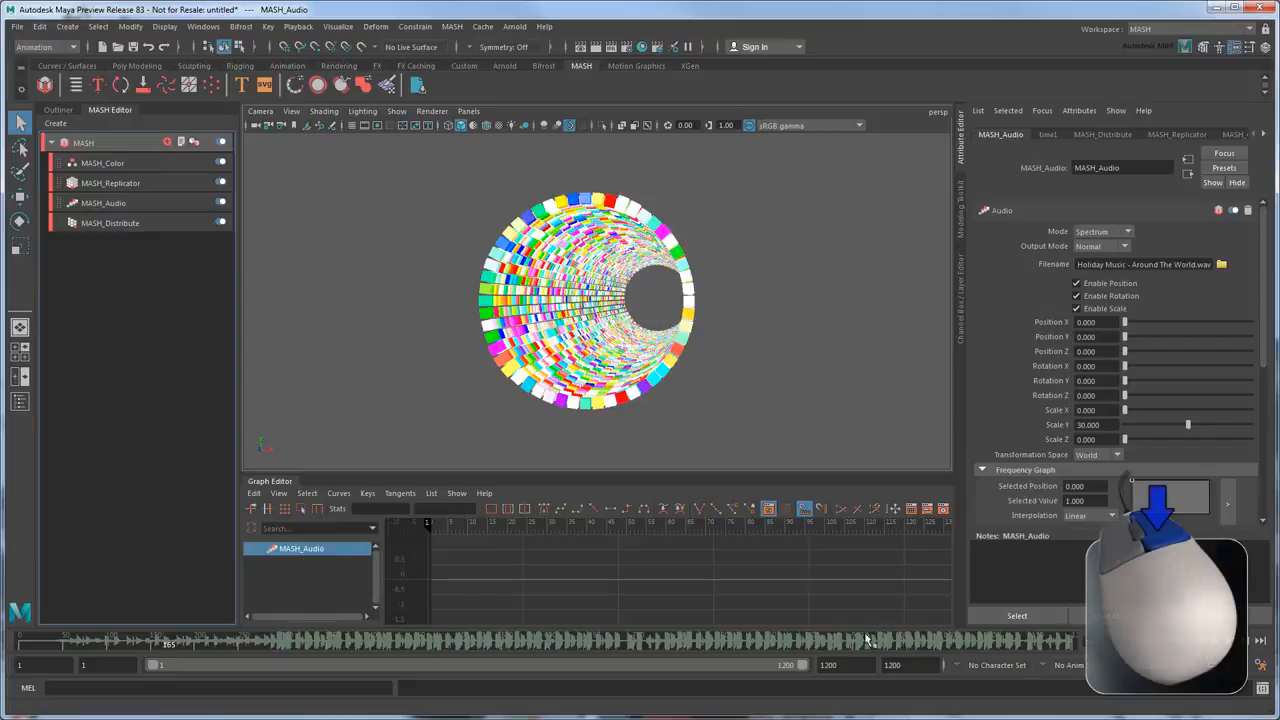
Set the time slider's playback speed to Real-time and play the animation from inside the tunnel
right_click(815, 641)
mouse_move(886, 546)
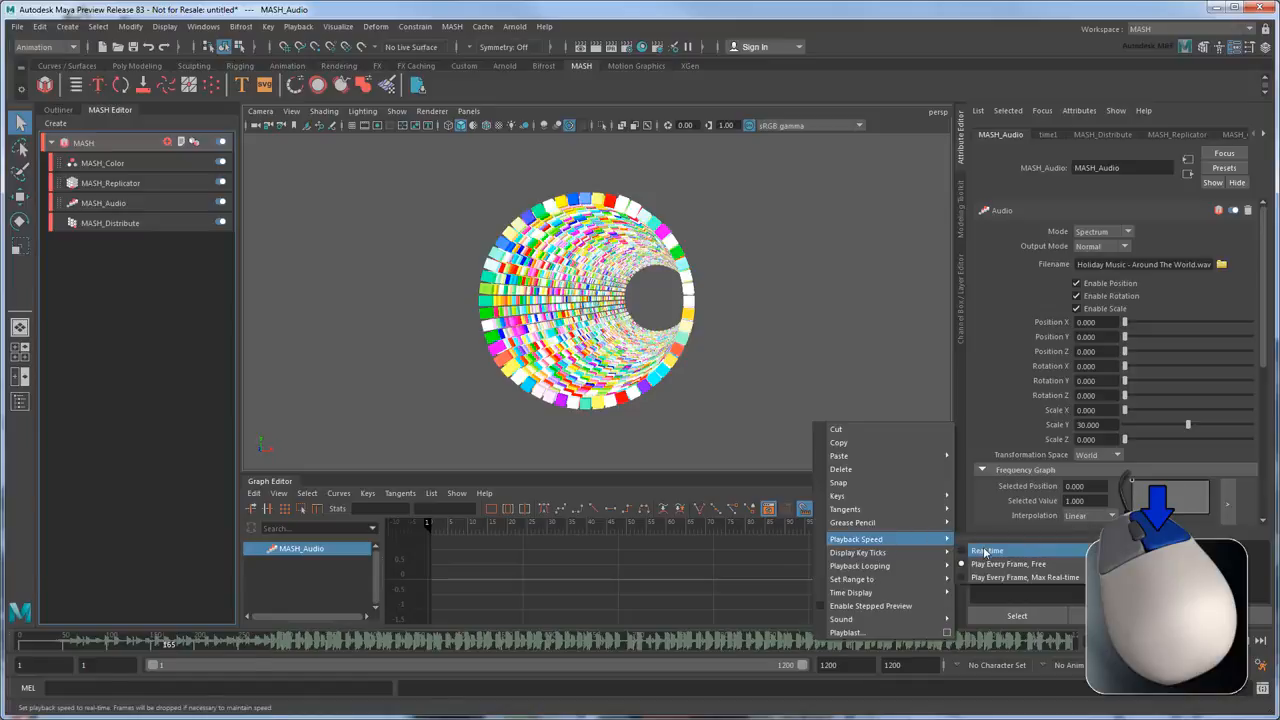
click(986, 550)
click(1215, 641)
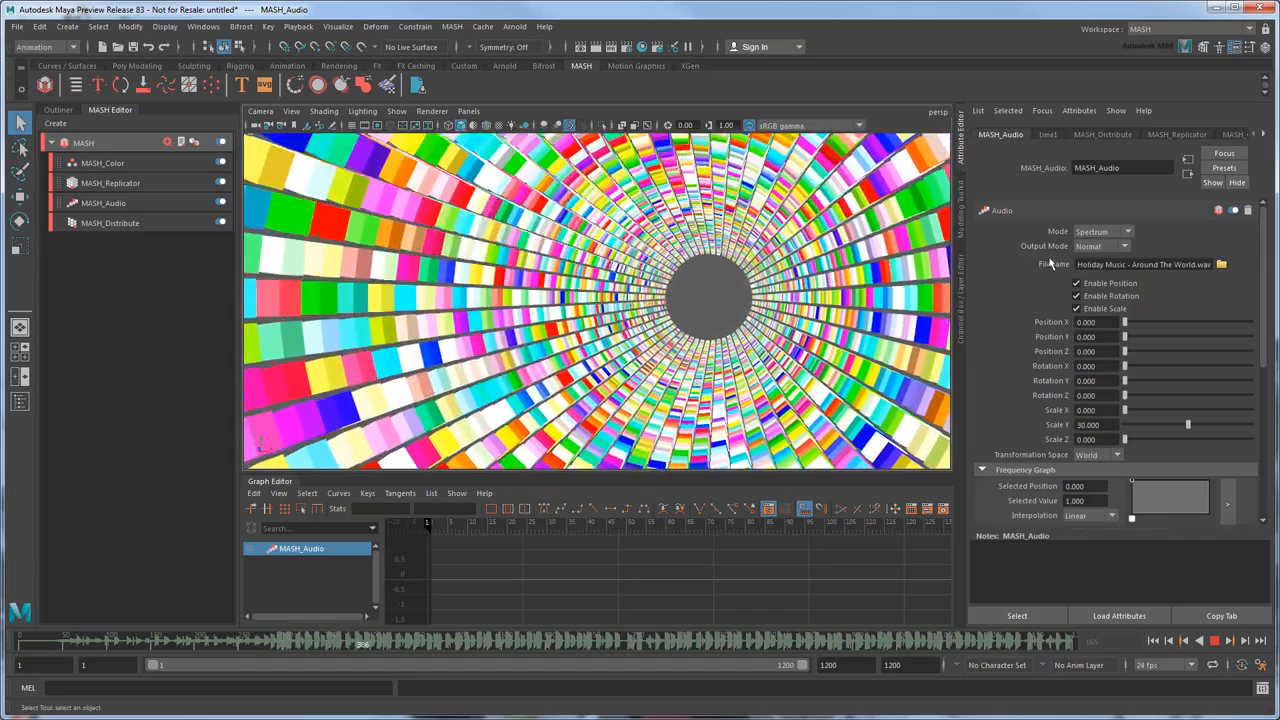
Switch the Audio node's mode to Average while the animation plays, and stop the playback
click(1105, 232)
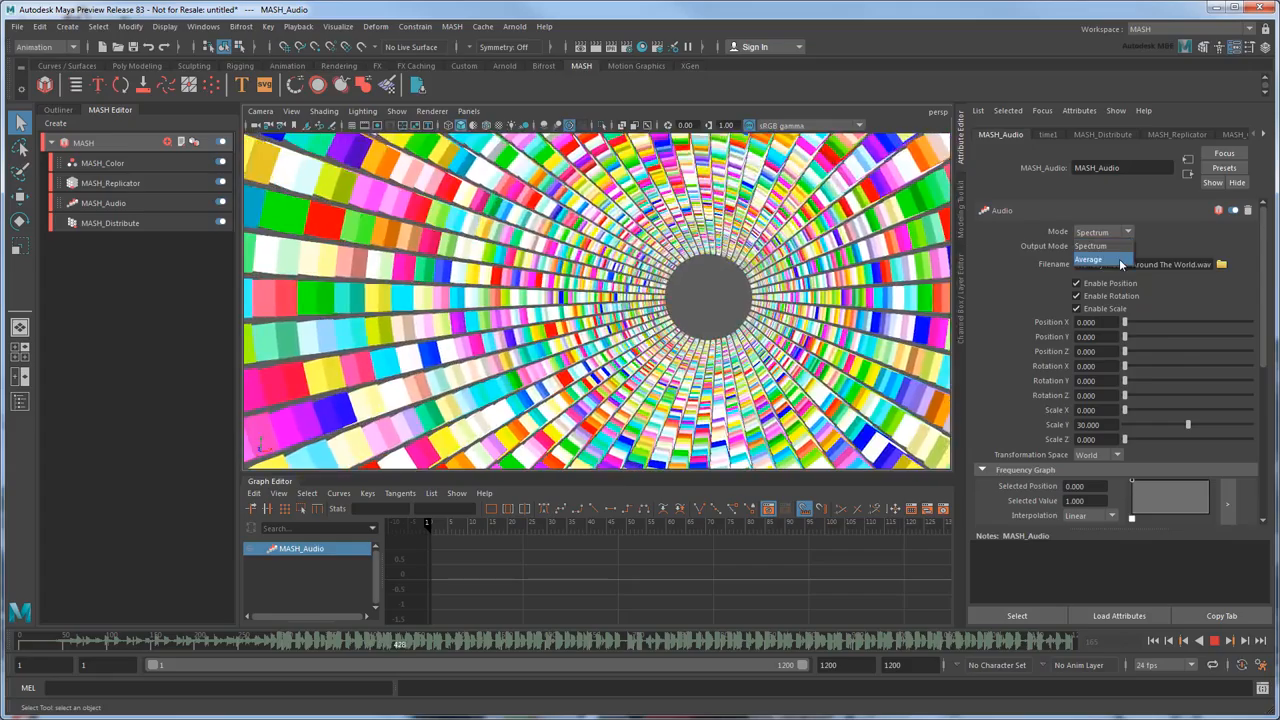
click(1119, 259)
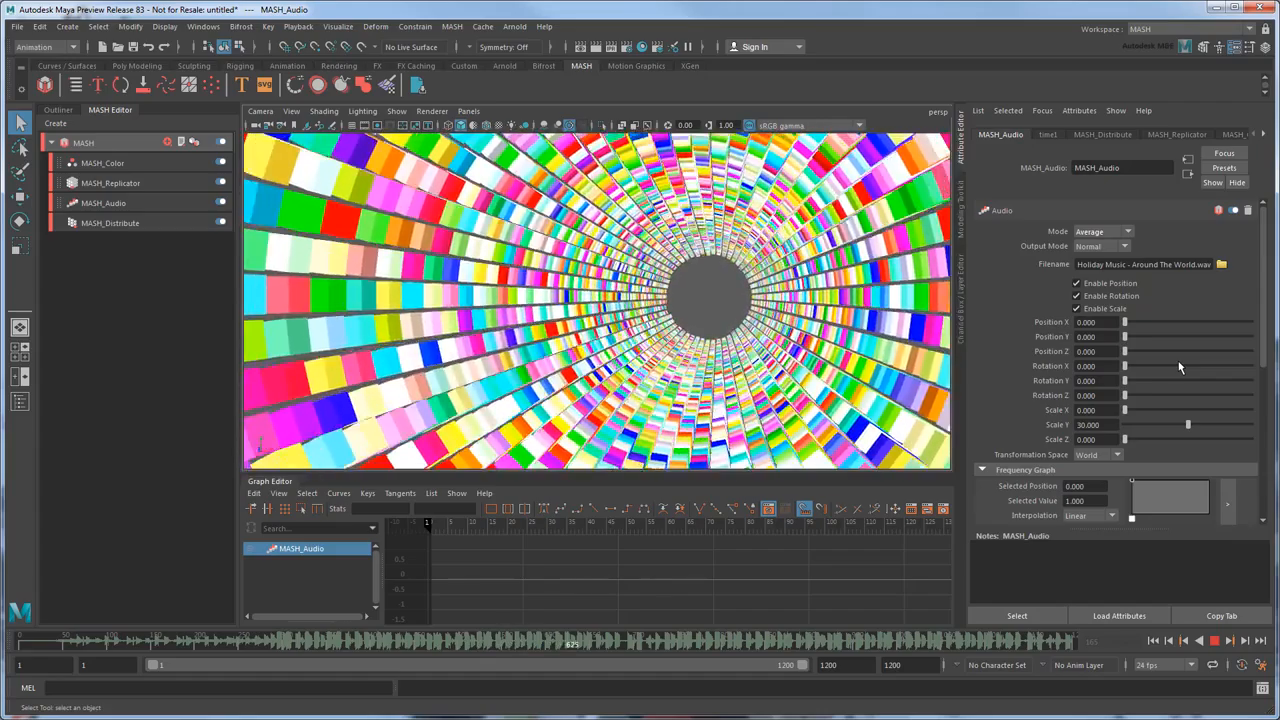
click(1217, 645)
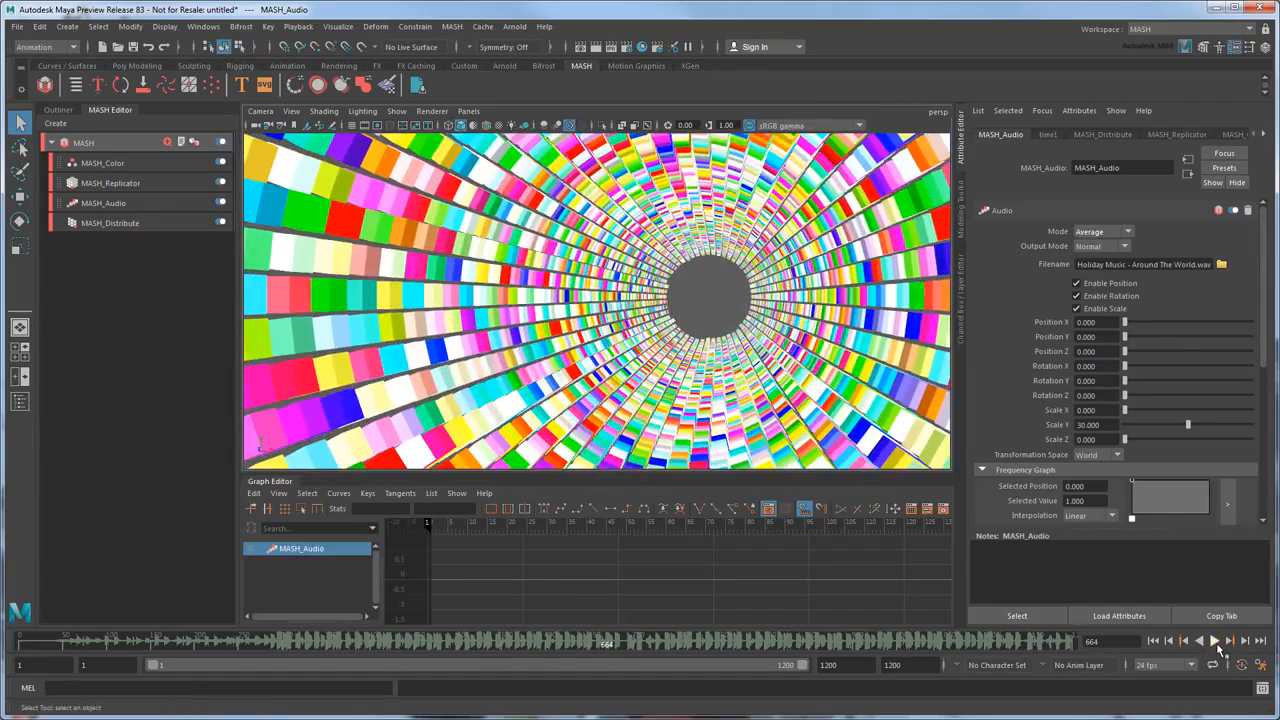
Open the Pattern settings of the MASH_Replicator node
click(150, 183)
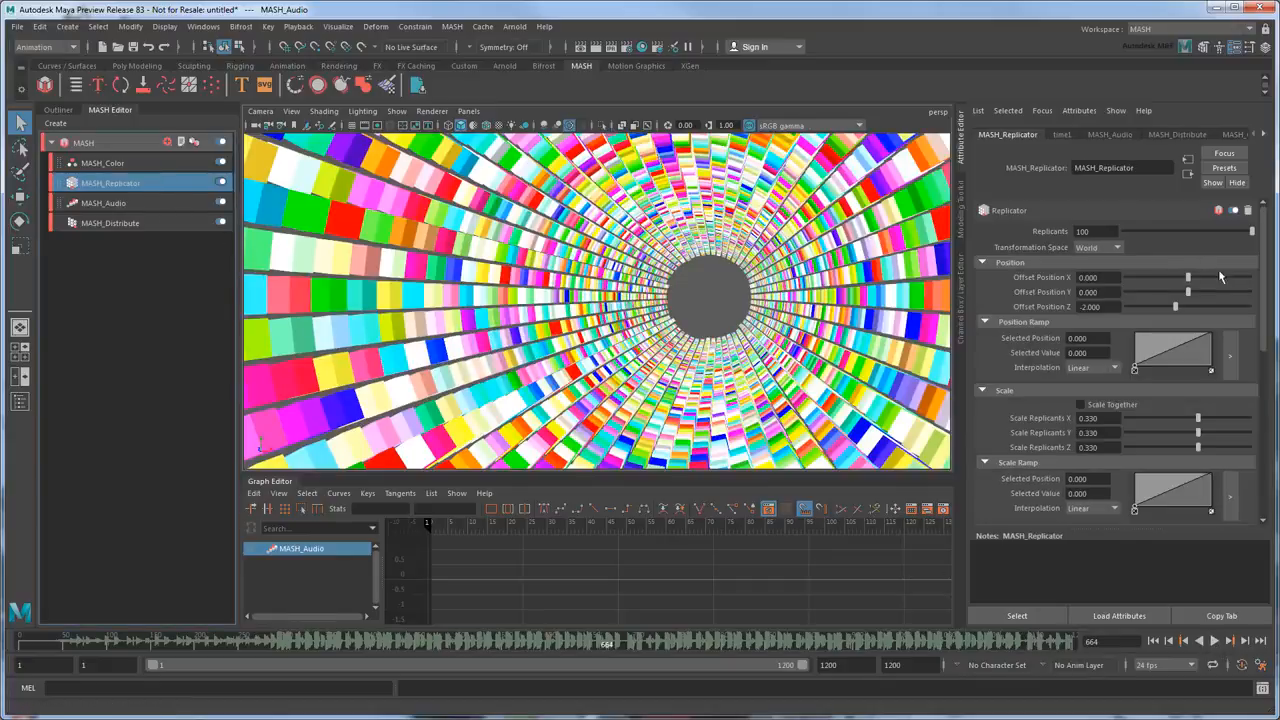
drag(1262, 278, 1277, 440)
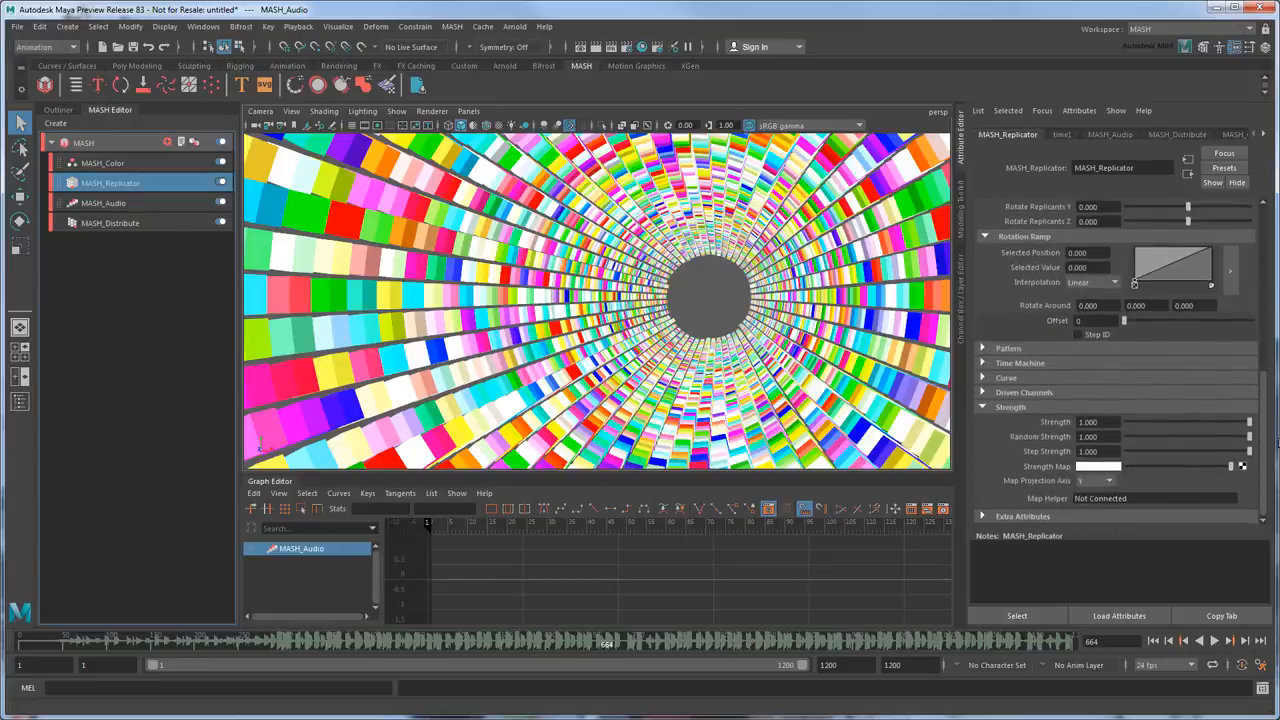
click(984, 349)
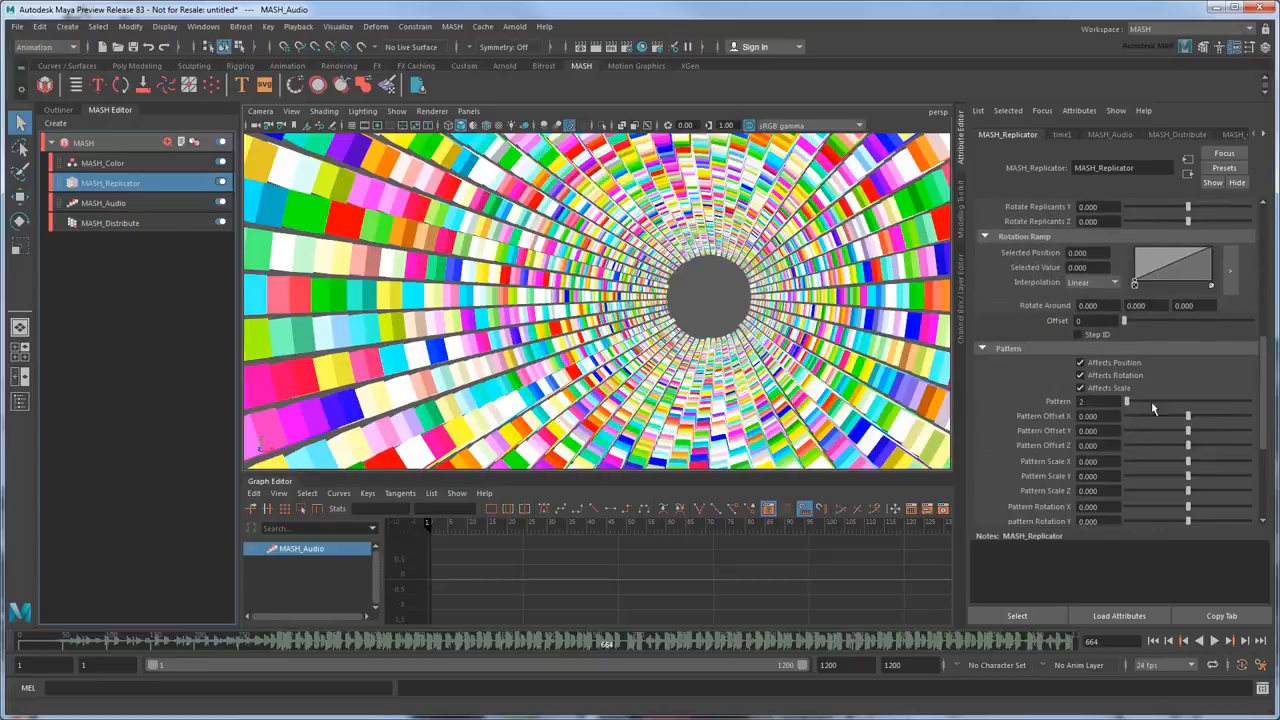
drag(1268, 420, 1272, 460)
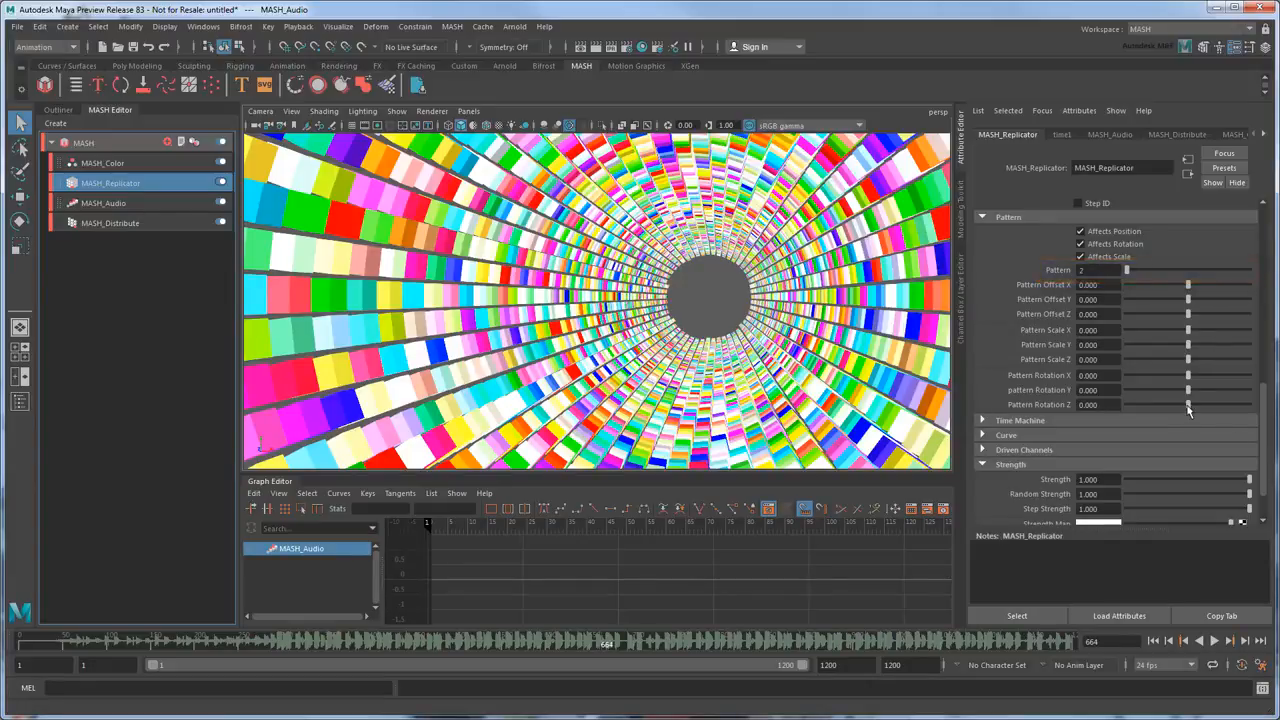
Try a Pattern Rotation Z of 180 on the replicator, and reset it to 0
drag(1188, 405, 1260, 404)
click(1092, 405)
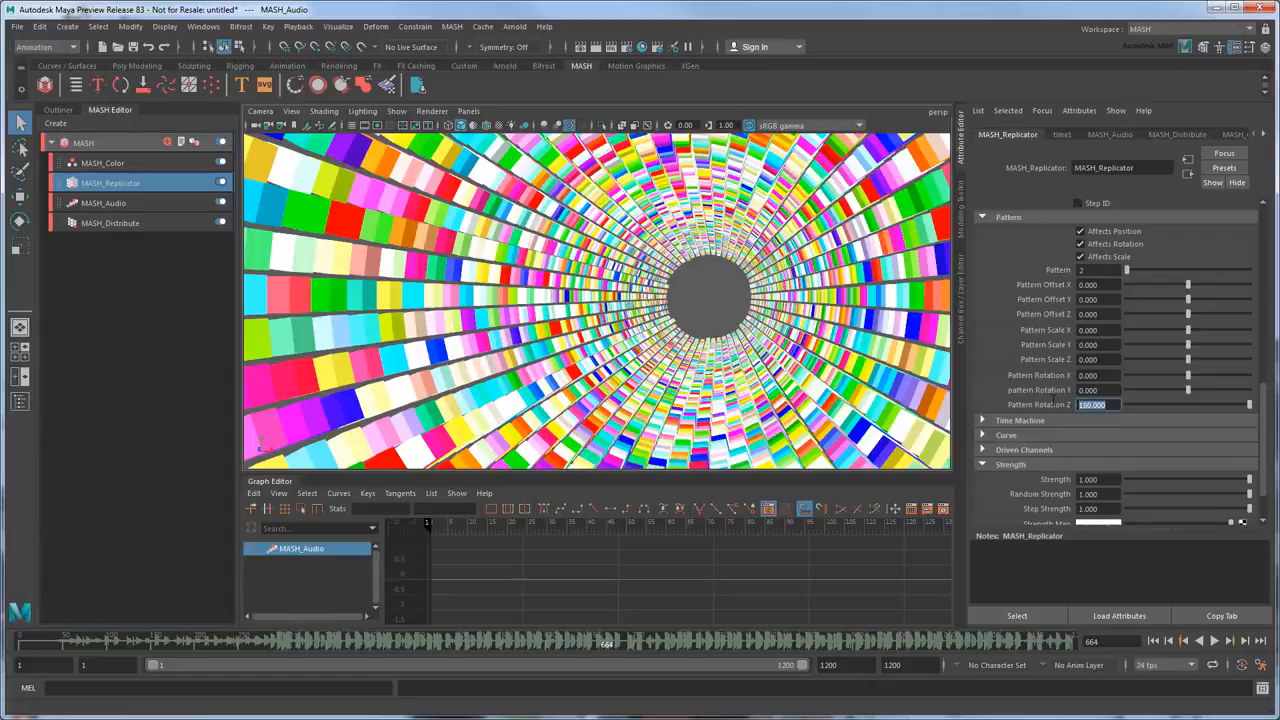
text(0)
key(Return)
Set a key on the replicator's Pattern Rotation Z at frame 285 with the value 0
drag(240, 645, 272, 650)
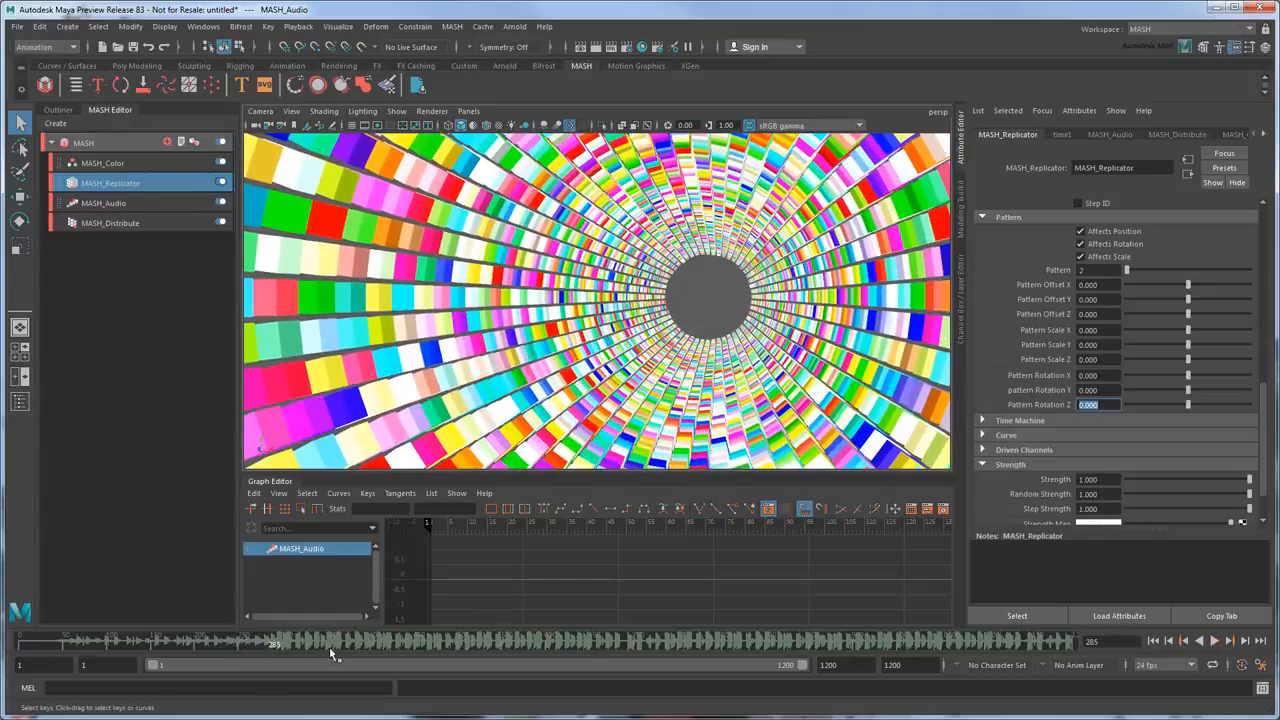
right_click(1067, 407)
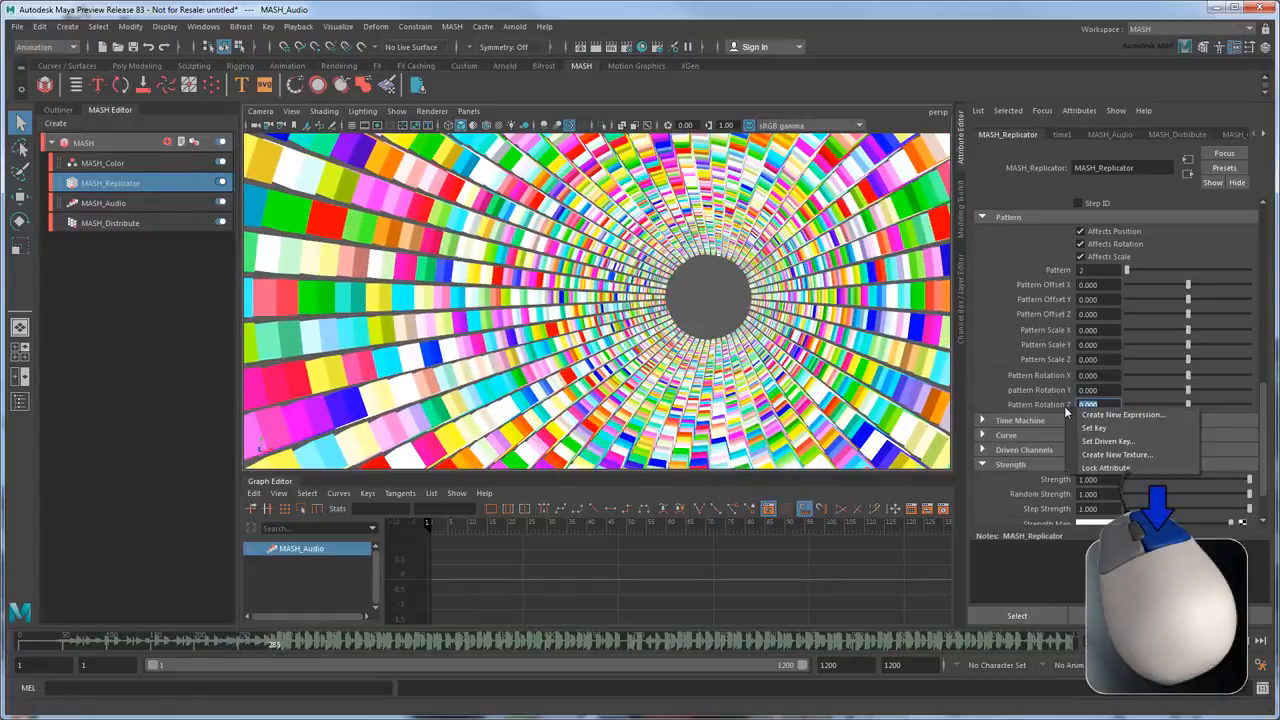
click(1080, 427)
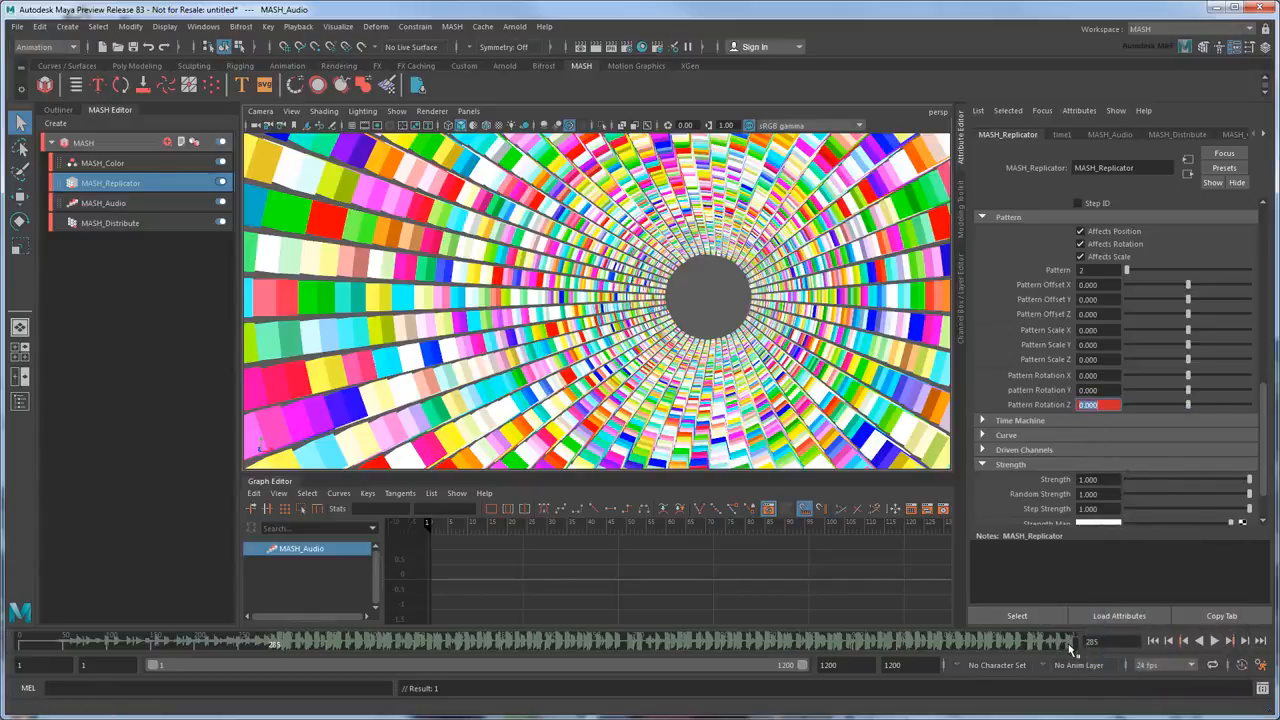
At frame 1200, set the replicator's Pattern Rotation Z to 2800 and key it
click(1070, 641)
click(1102, 407)
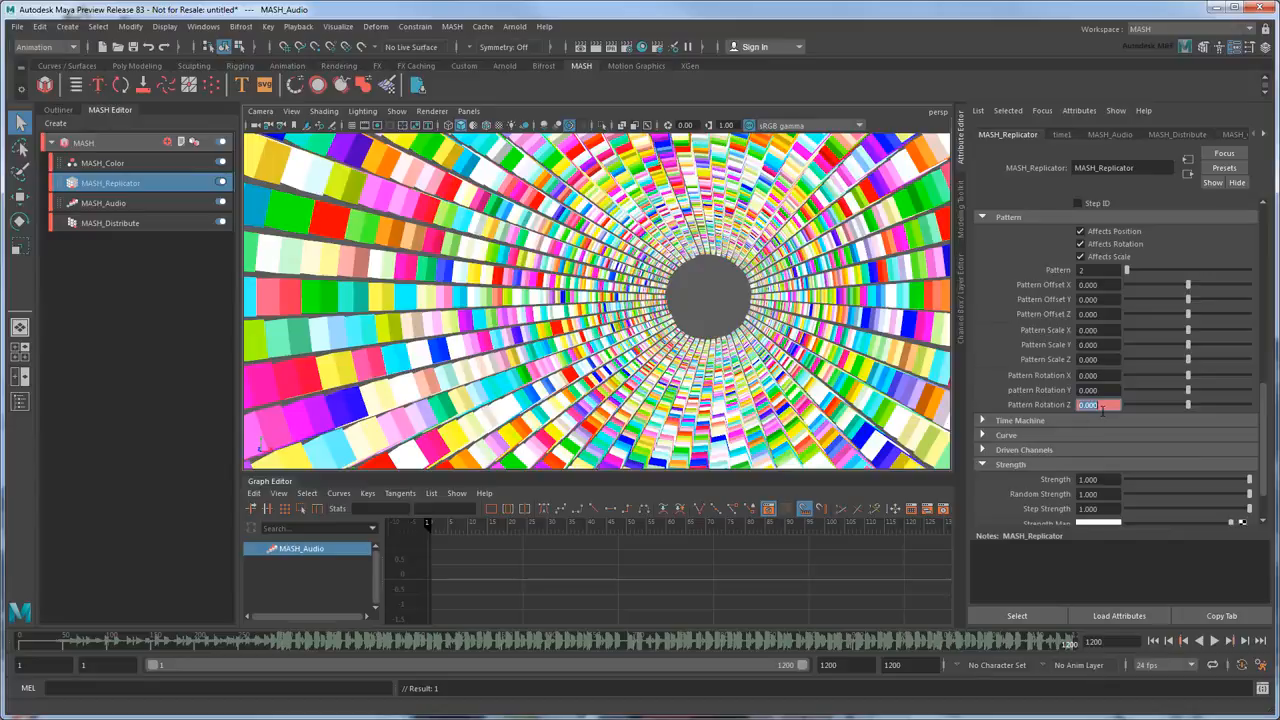
key(Return)
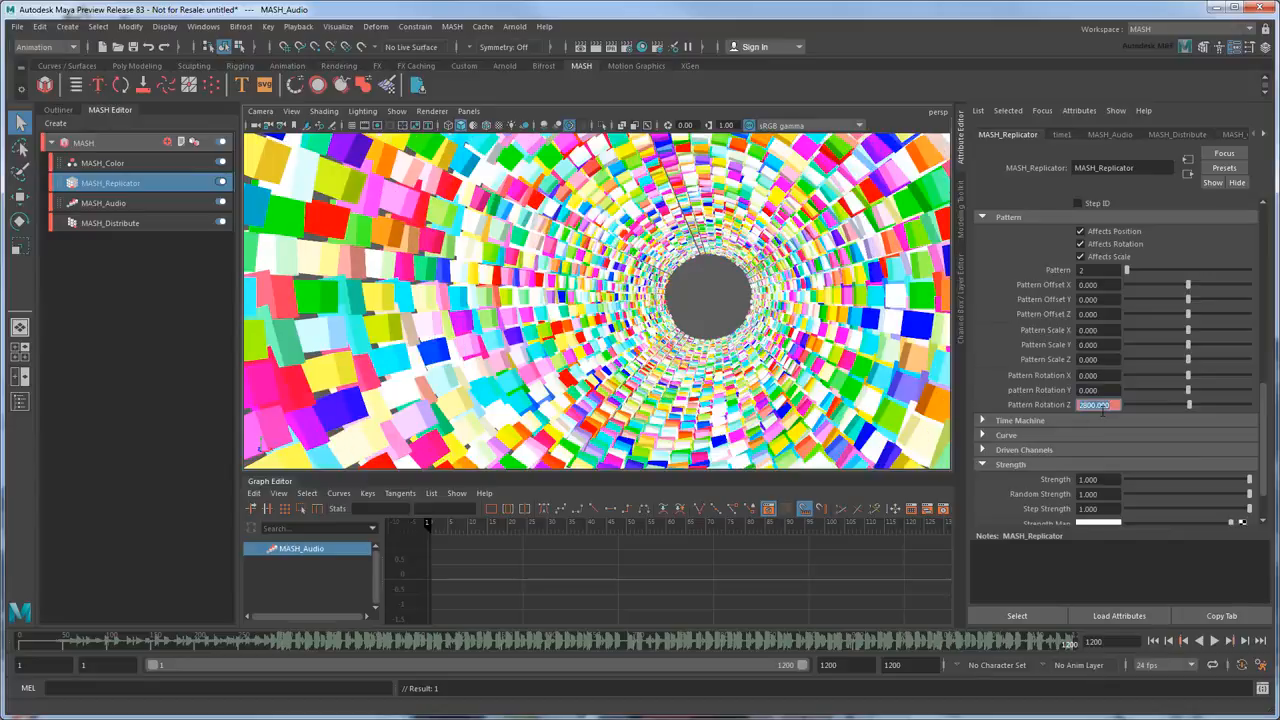
right_click(1066, 409)
click(1084, 428)
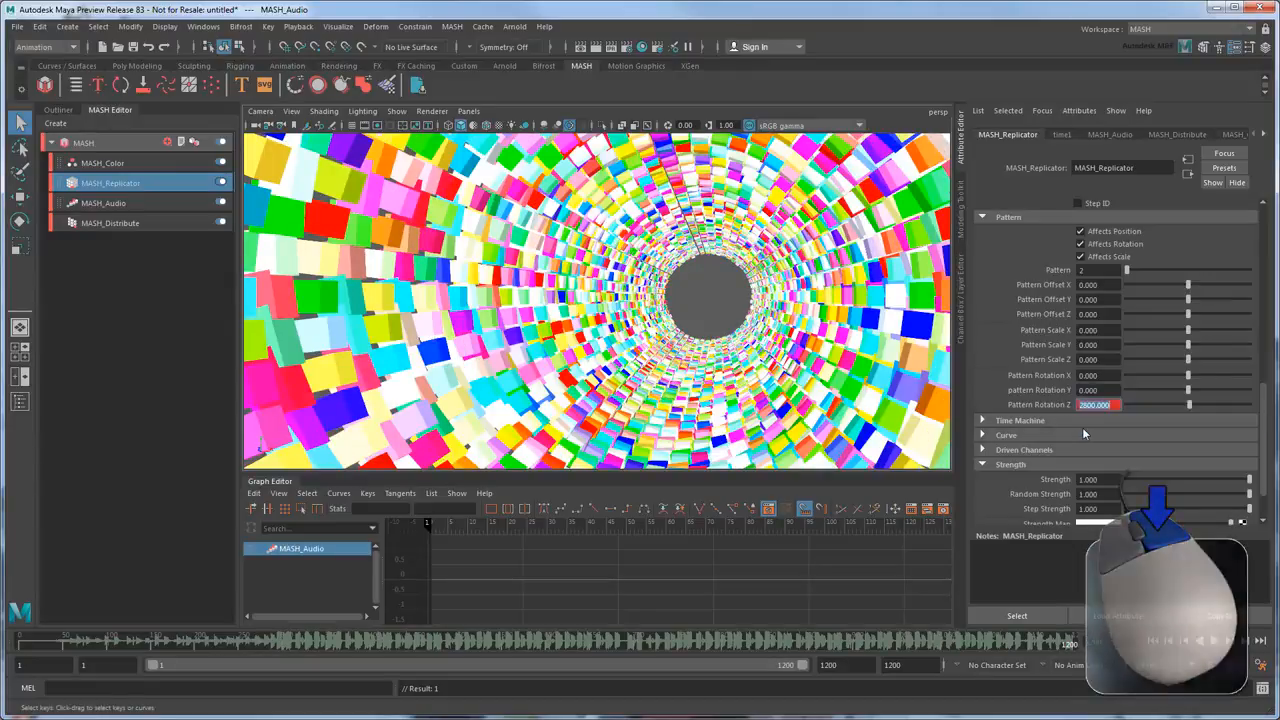
Play the animation from frame 250 to check the cubes' rotation, and stop it
click(245, 643)
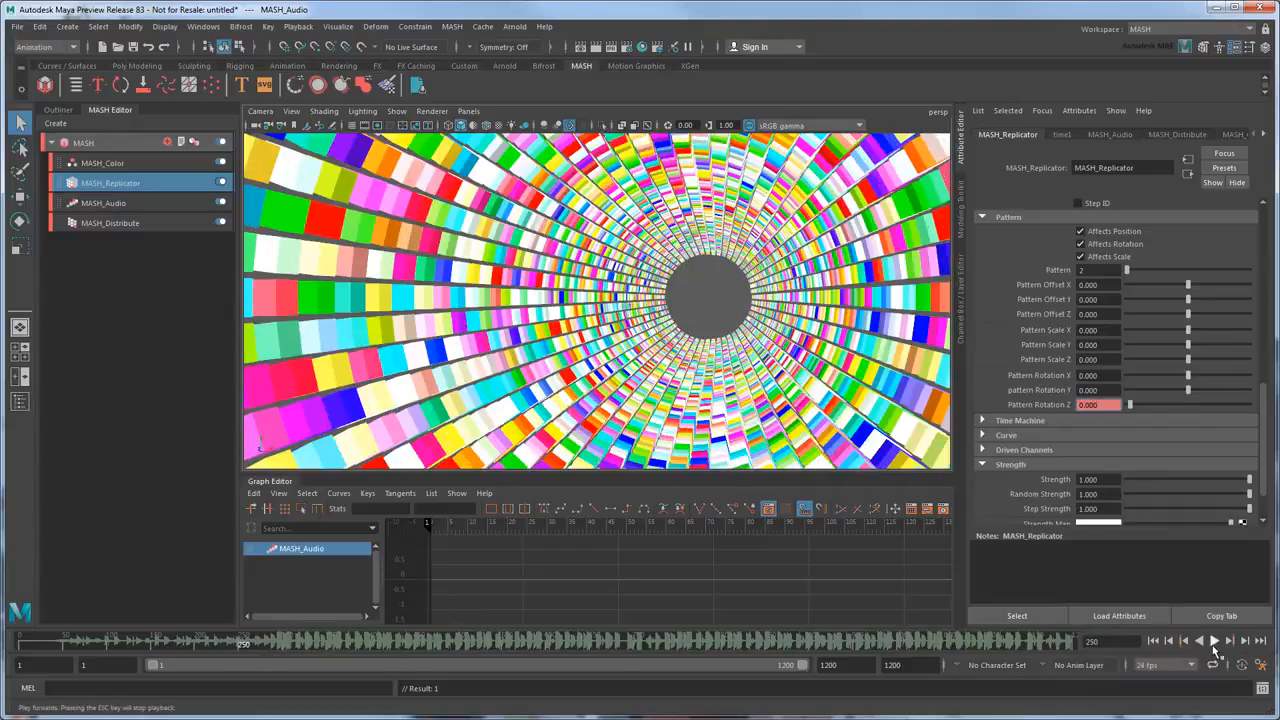
click(1214, 646)
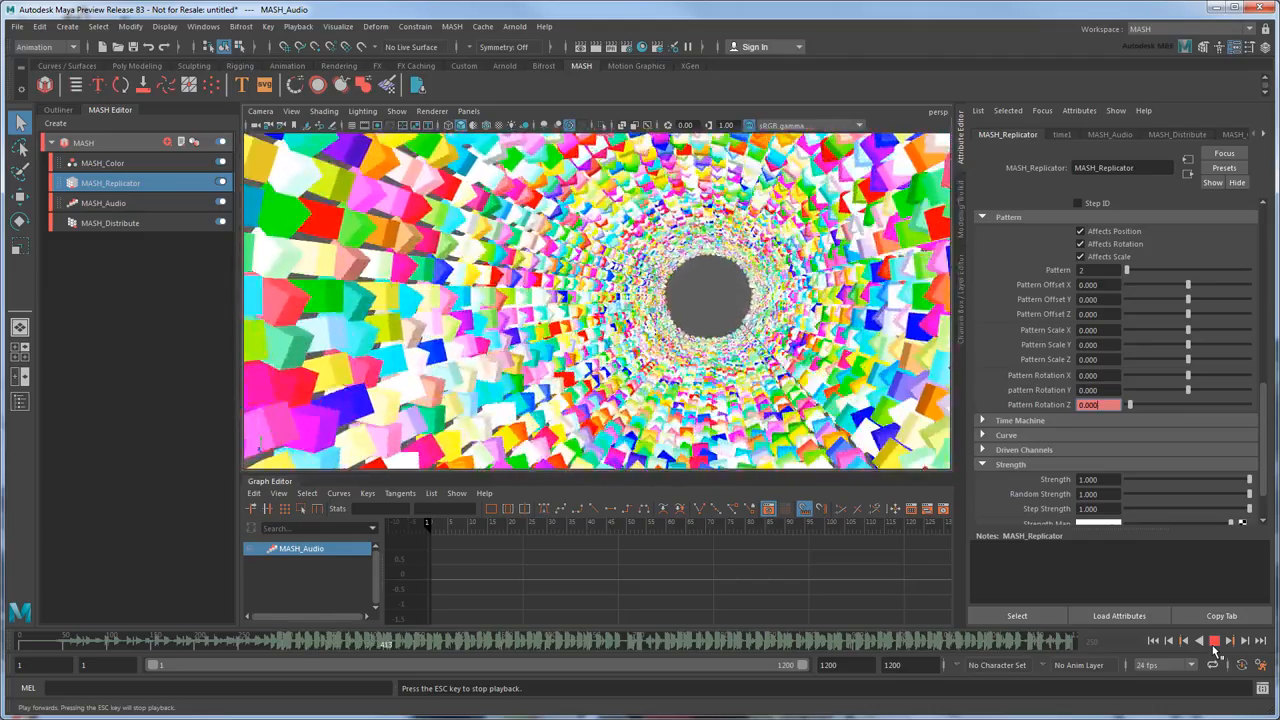
click(1214, 646)
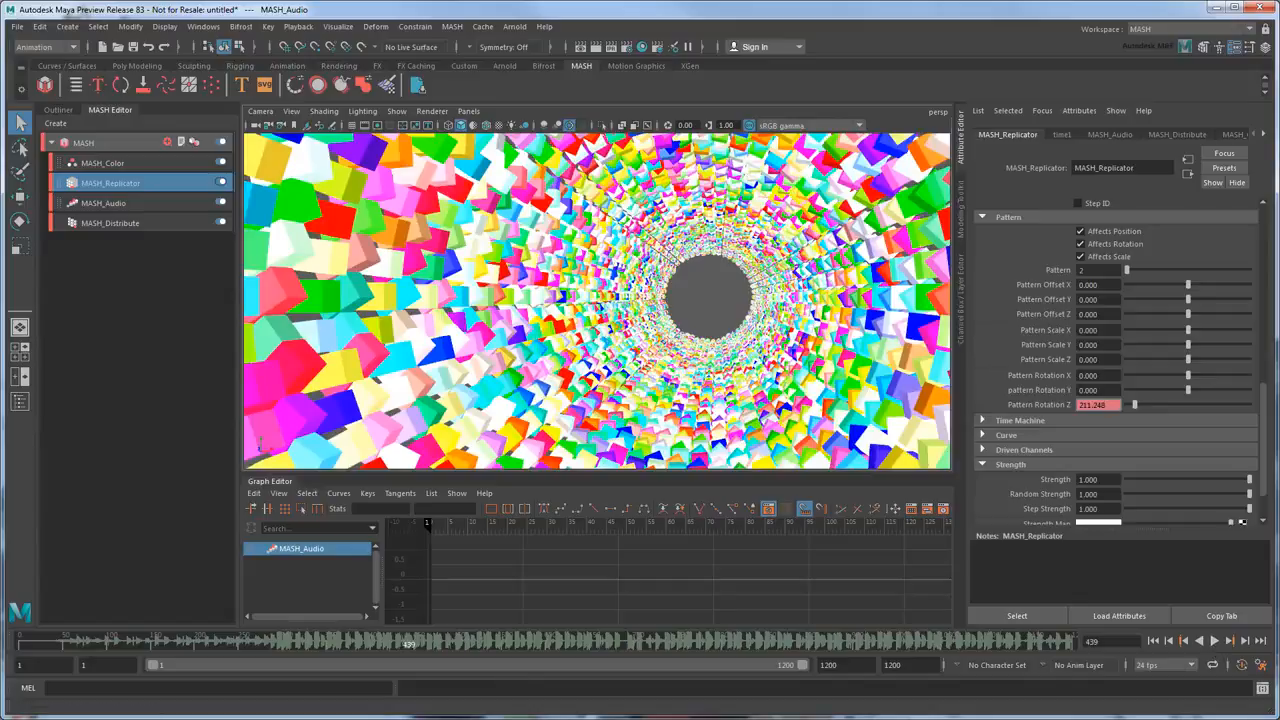
Set the replicator's Pattern Scale Y to 4 and key it at frame 310
drag(1103, 345, 1069, 348)
text(4)
key(Return)
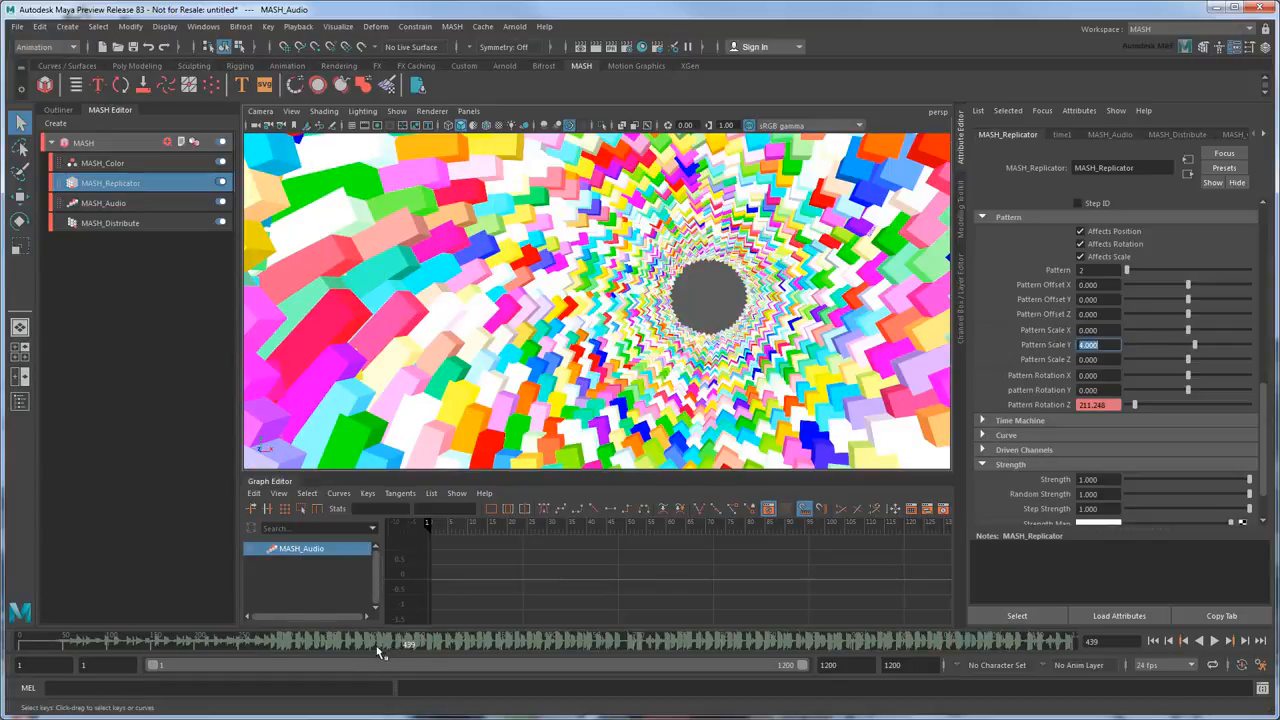
click(294, 645)
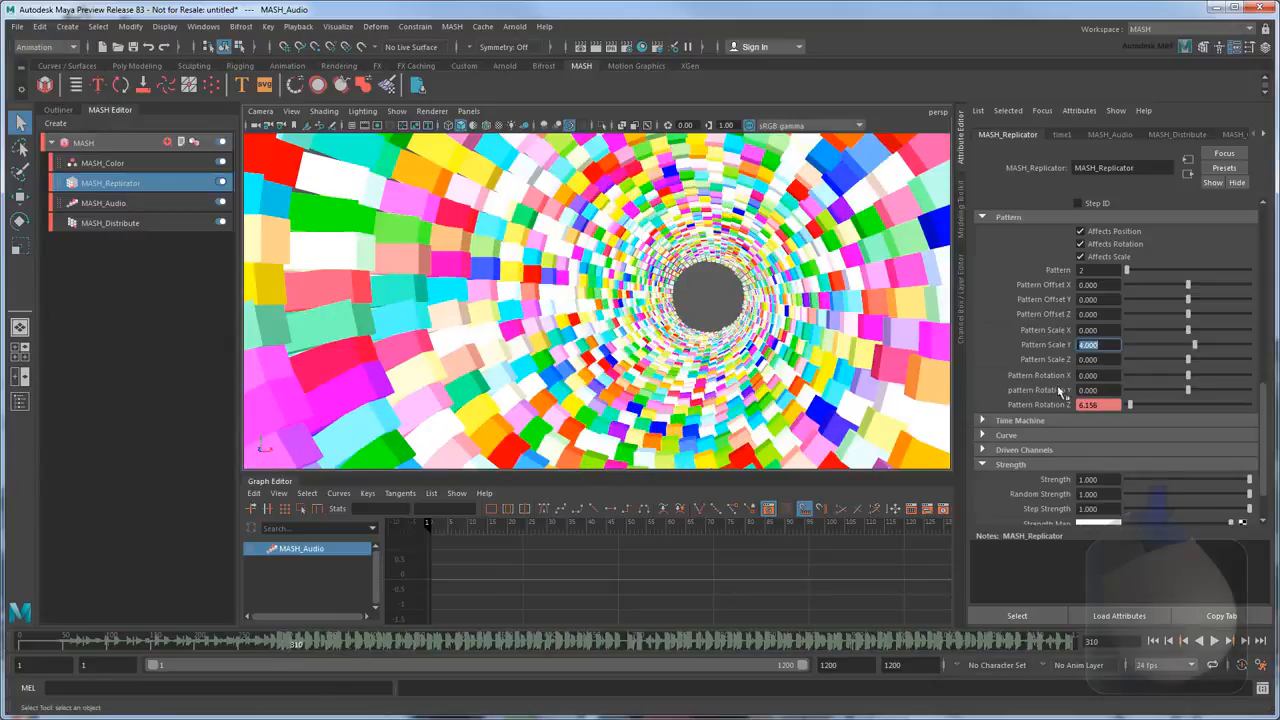
right_click(1063, 349)
right_drag(1063, 349, 1091, 367)
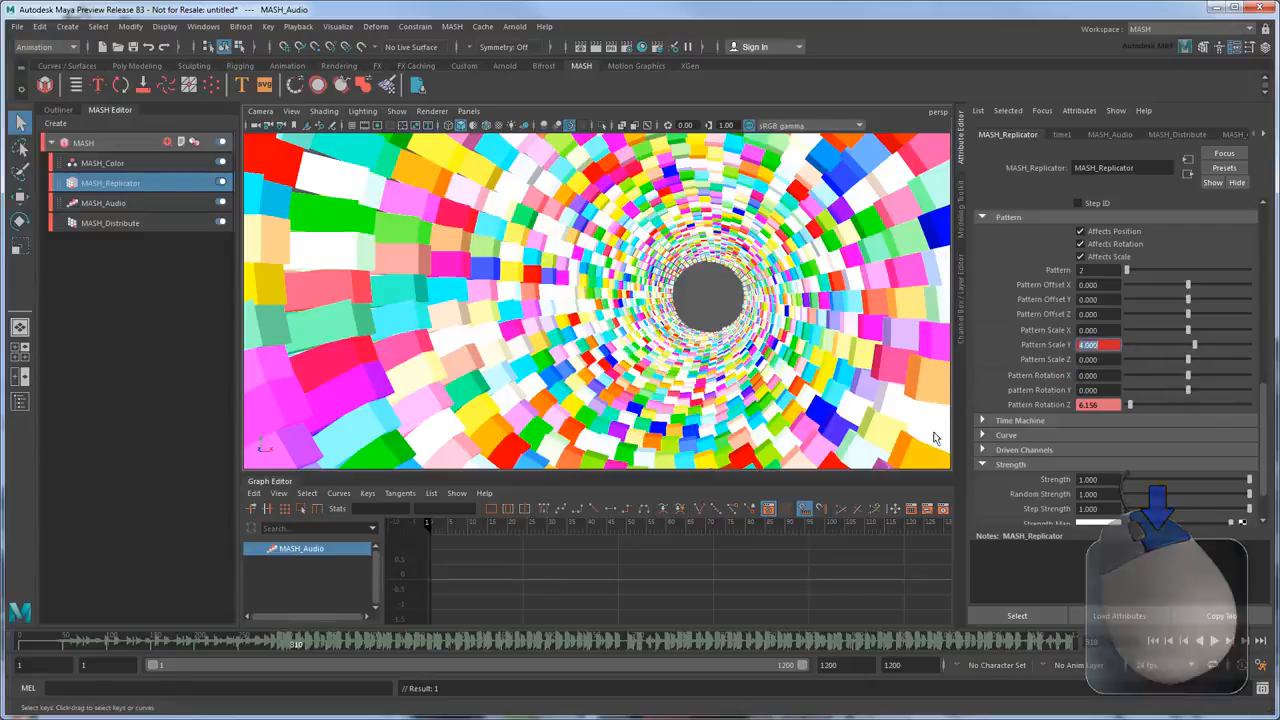
At frame 285, undo the last Pattern Scale Y key and key Pattern Scale Y with the value 0 instead
key(alt+v)
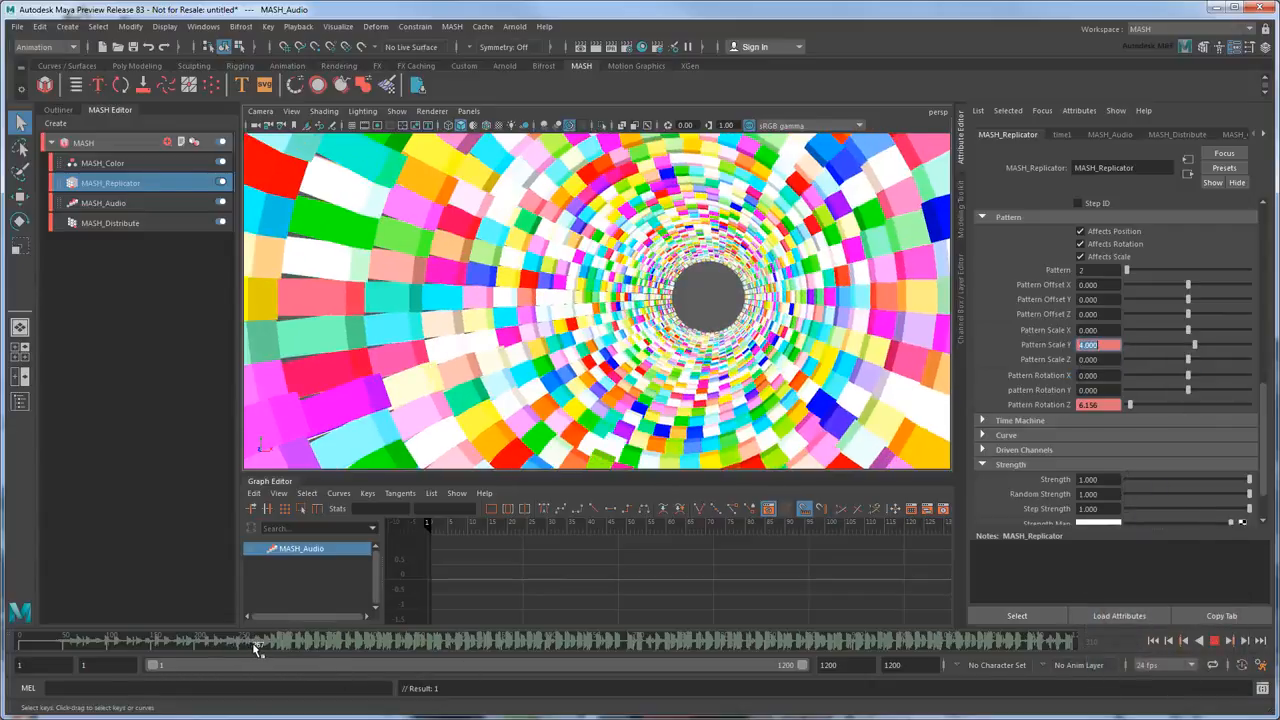
key(alt+v)
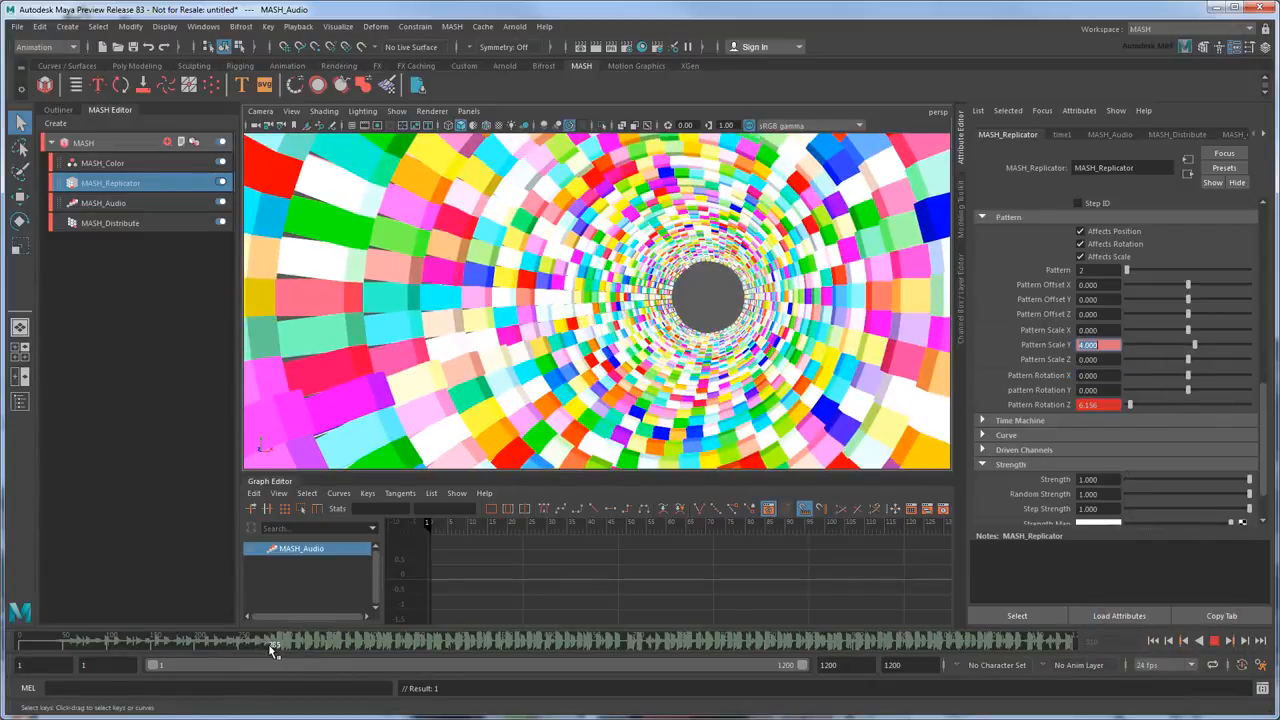
key(ctrl+z)
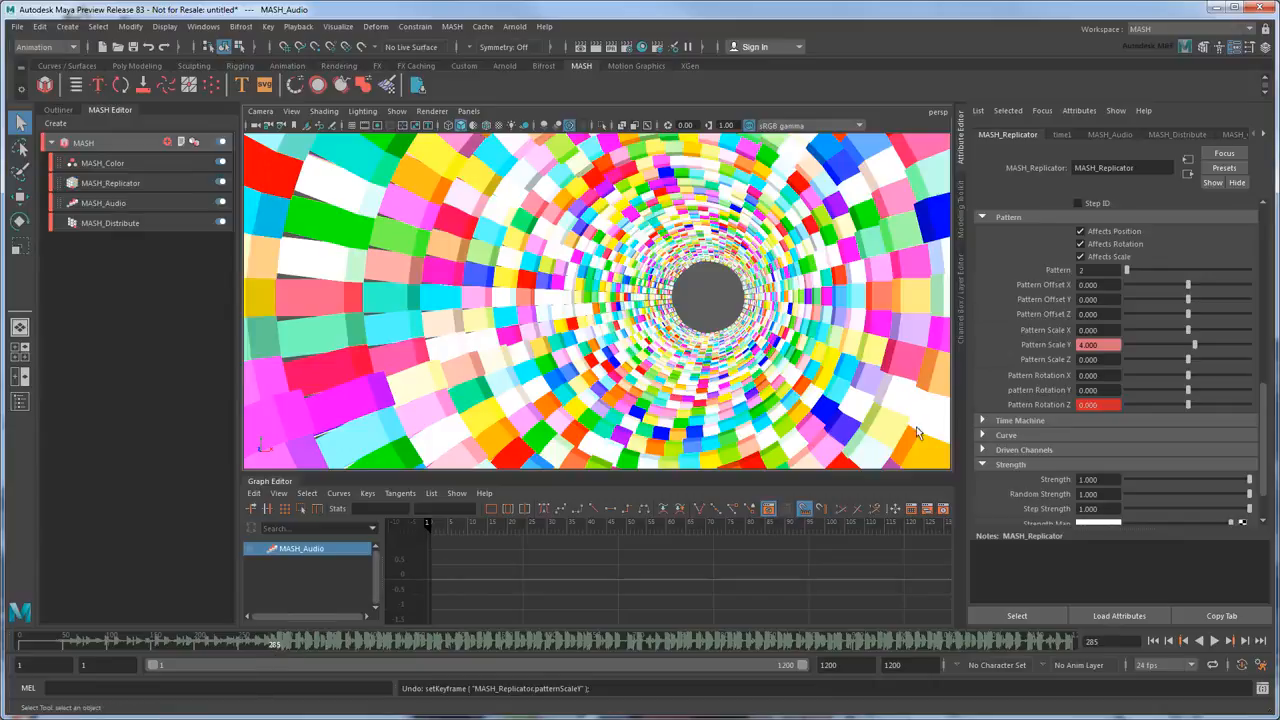
drag(1104, 345, 1072, 344)
text(0)
key(Return)
right_click(1078, 346)
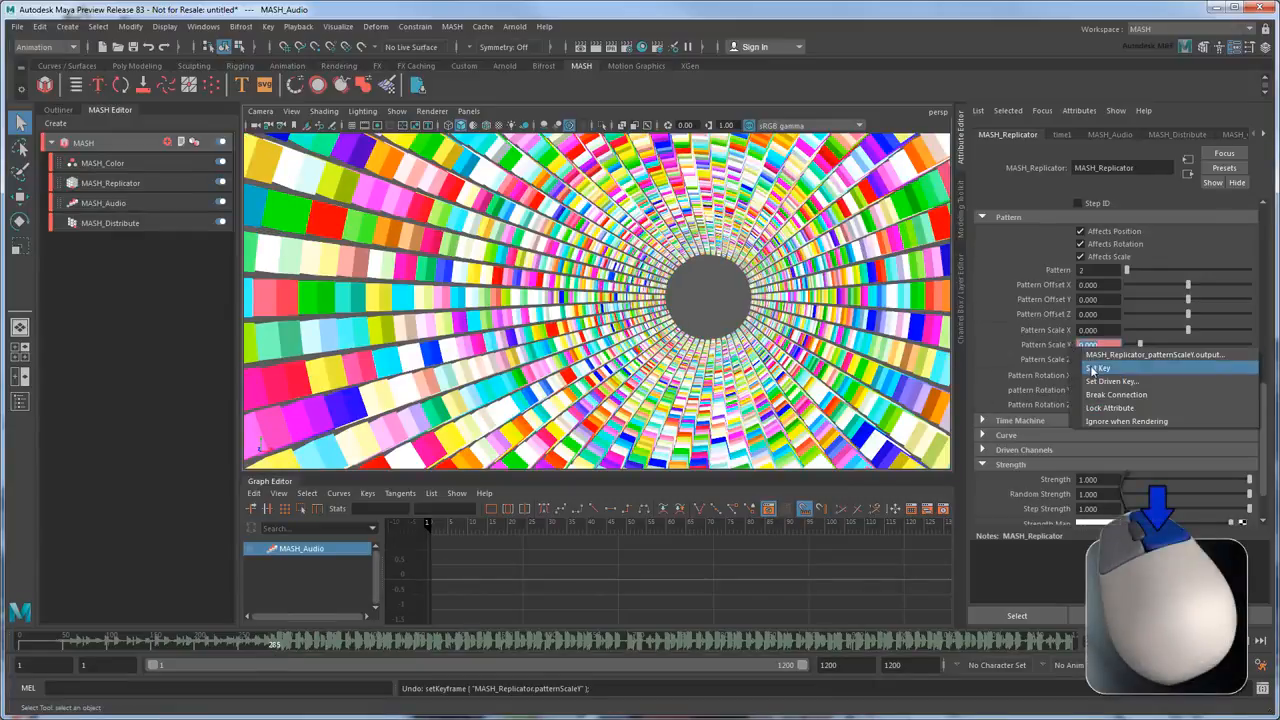
click(1092, 369)
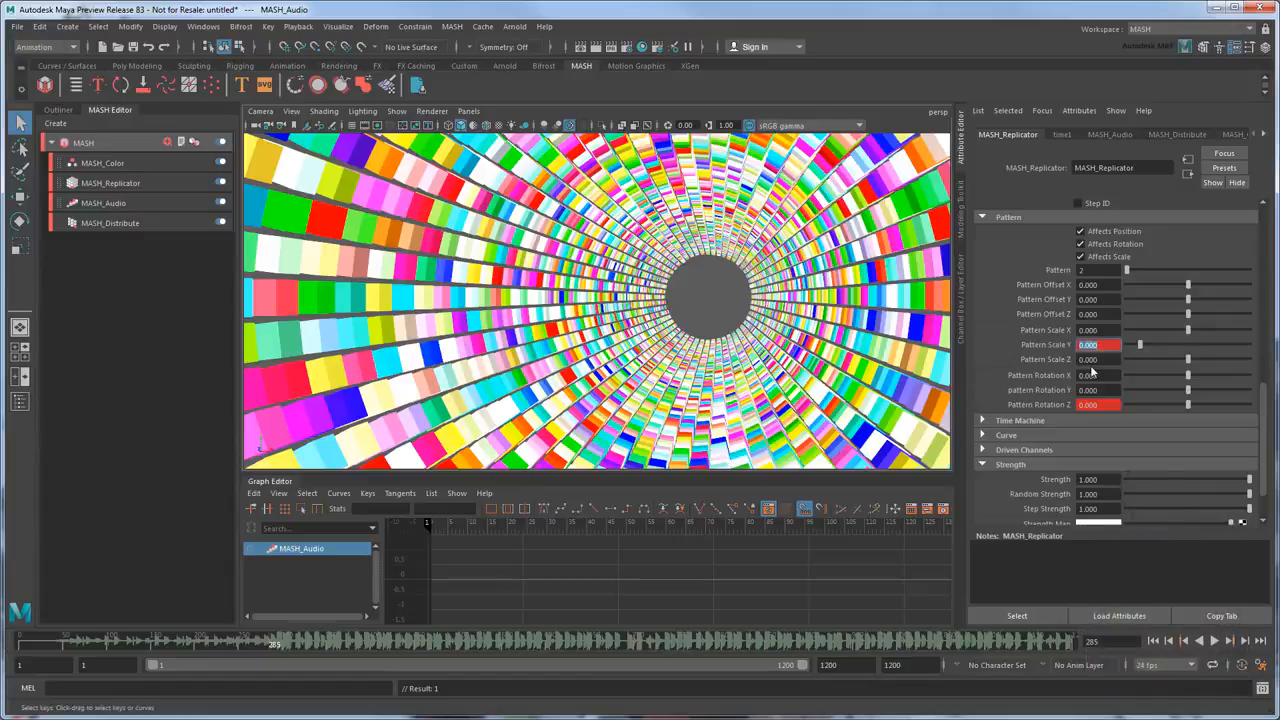
Play the animation from frame 285 to check the keyed scale and rotation, and stop it
click(1215, 642)
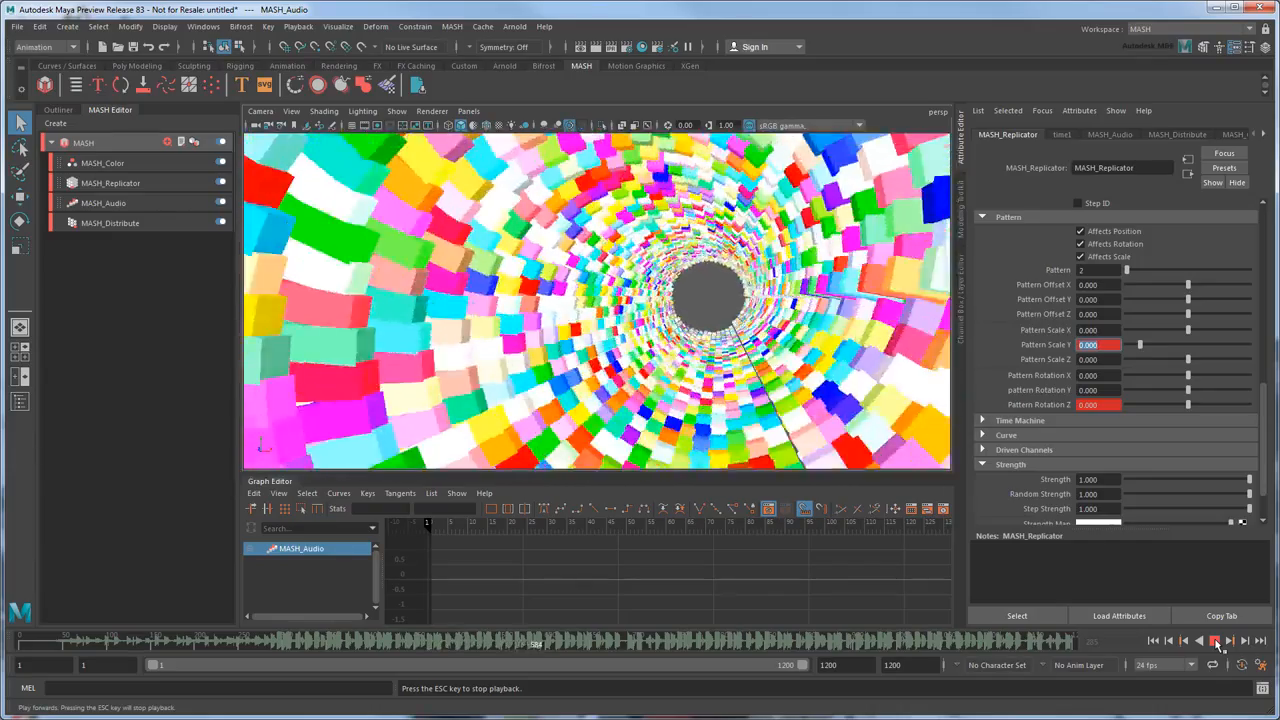
click(1214, 642)
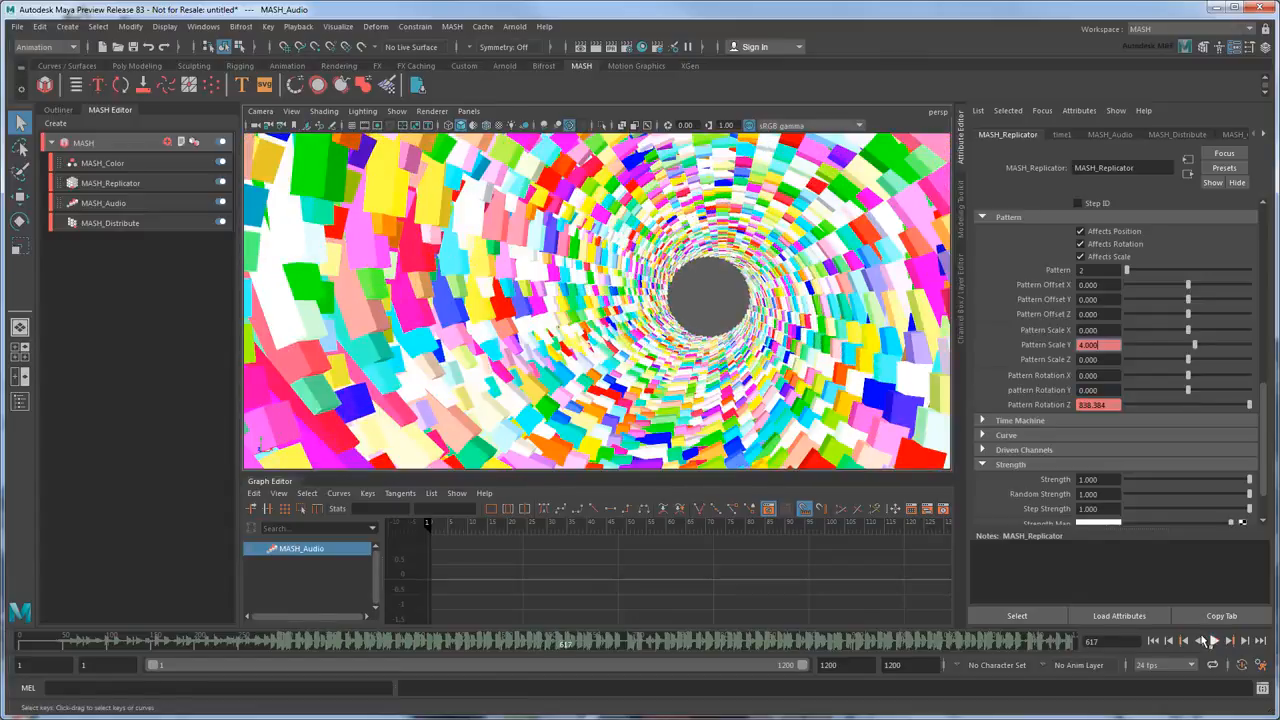
Give all of the replicator's animation keys linear tangents and play the animation to check the rotation speed
click(1031, 620)
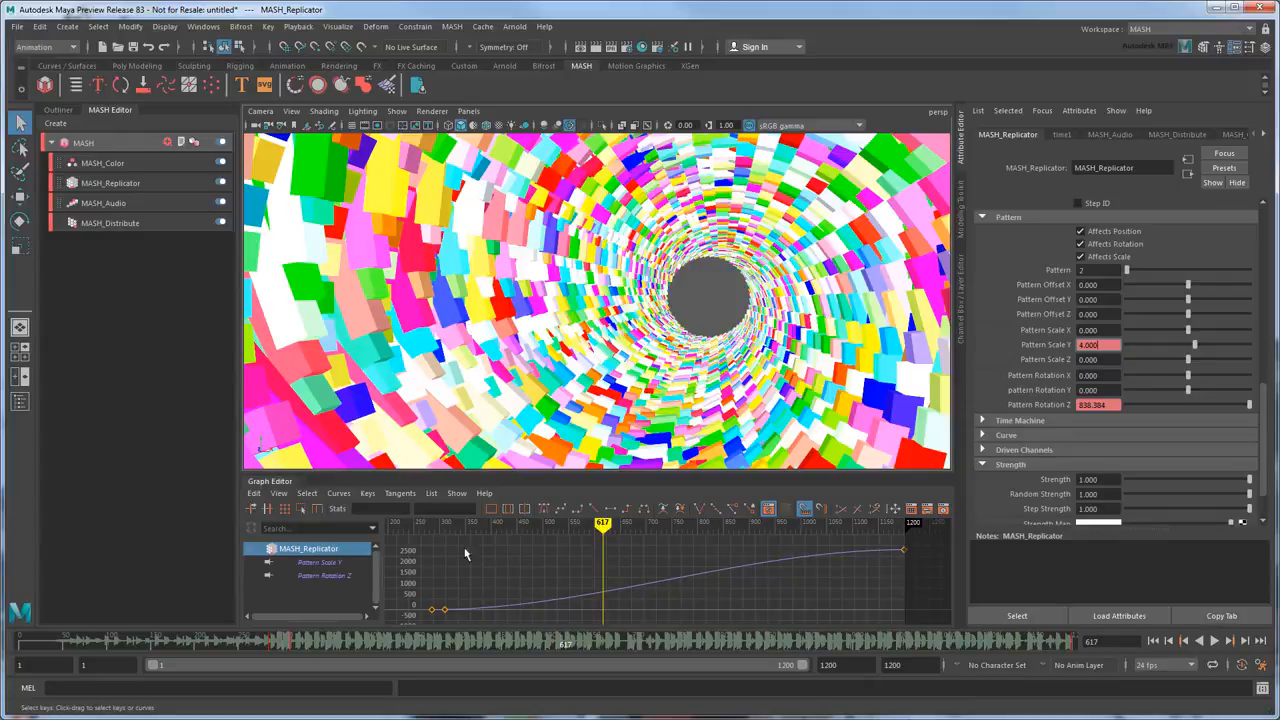
drag(402, 540, 948, 622)
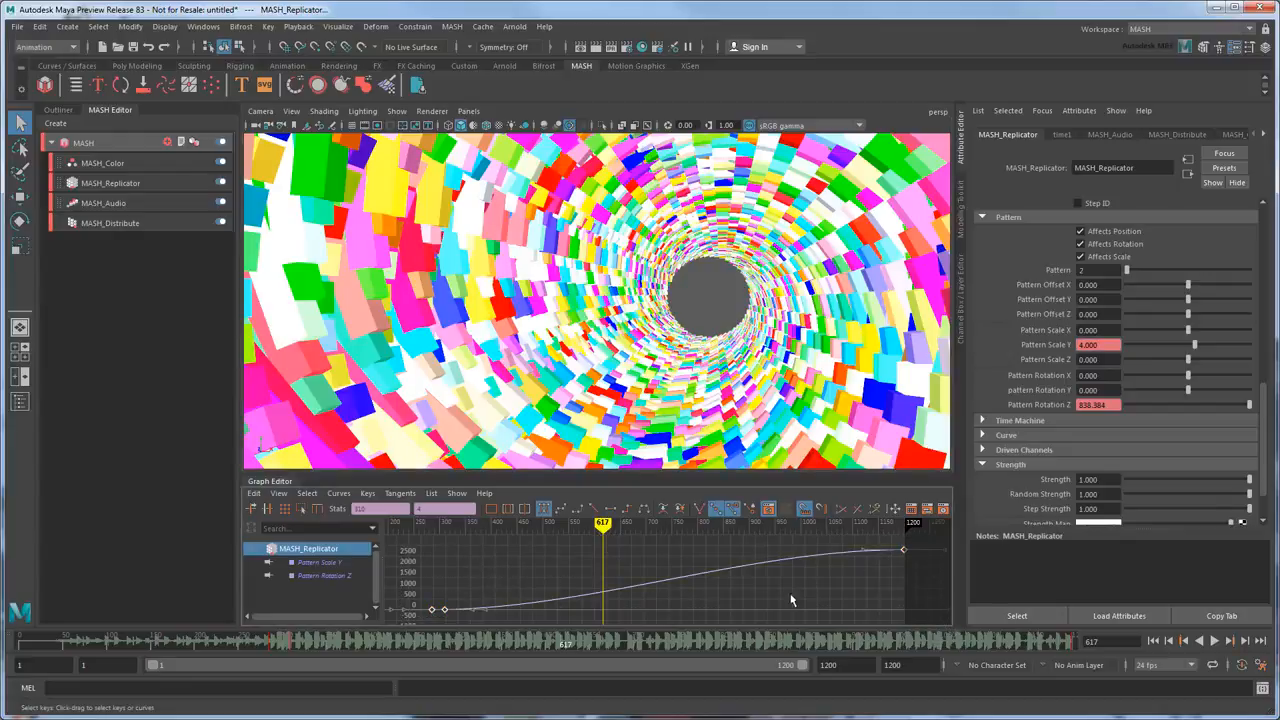
click(594, 508)
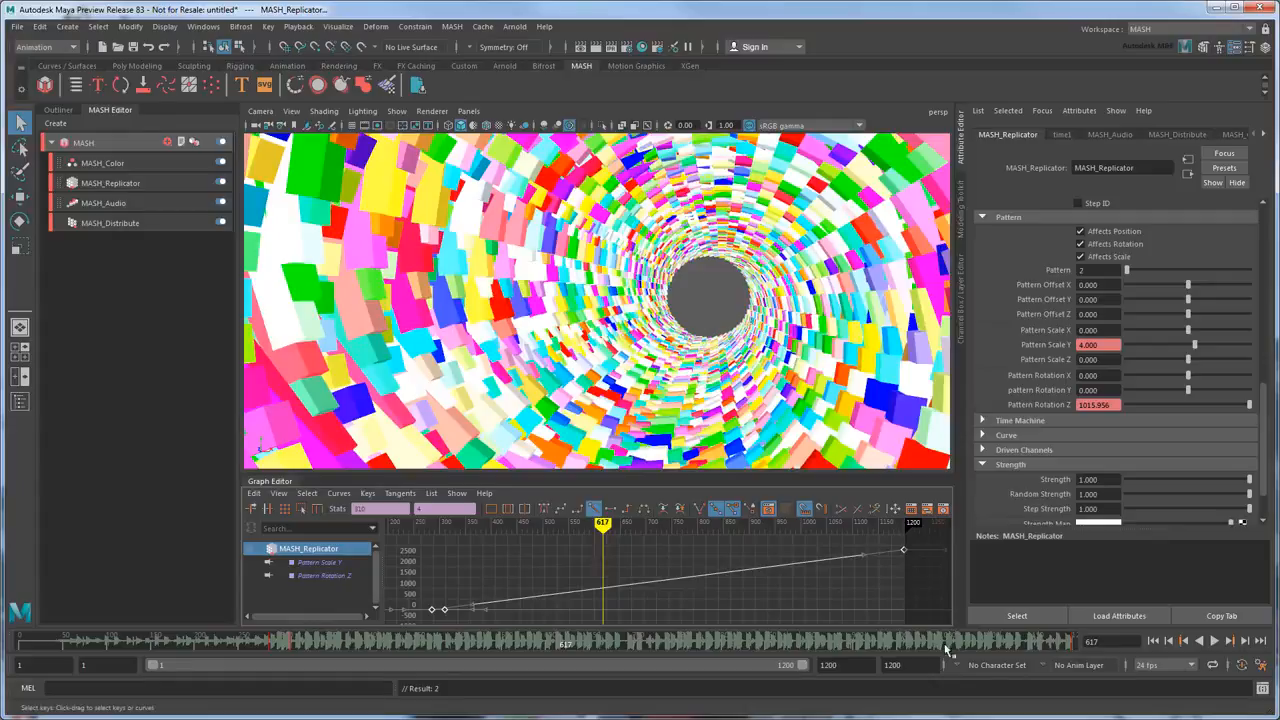
click(1214, 641)
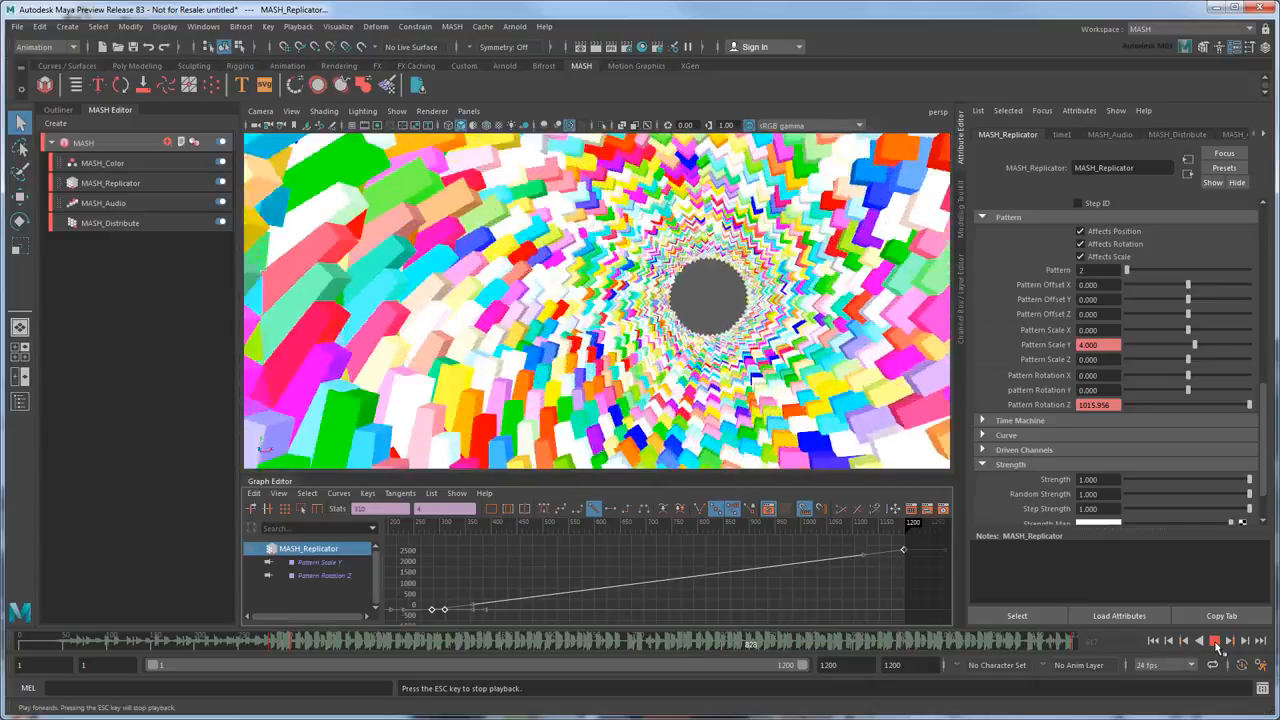
click(1214, 641)
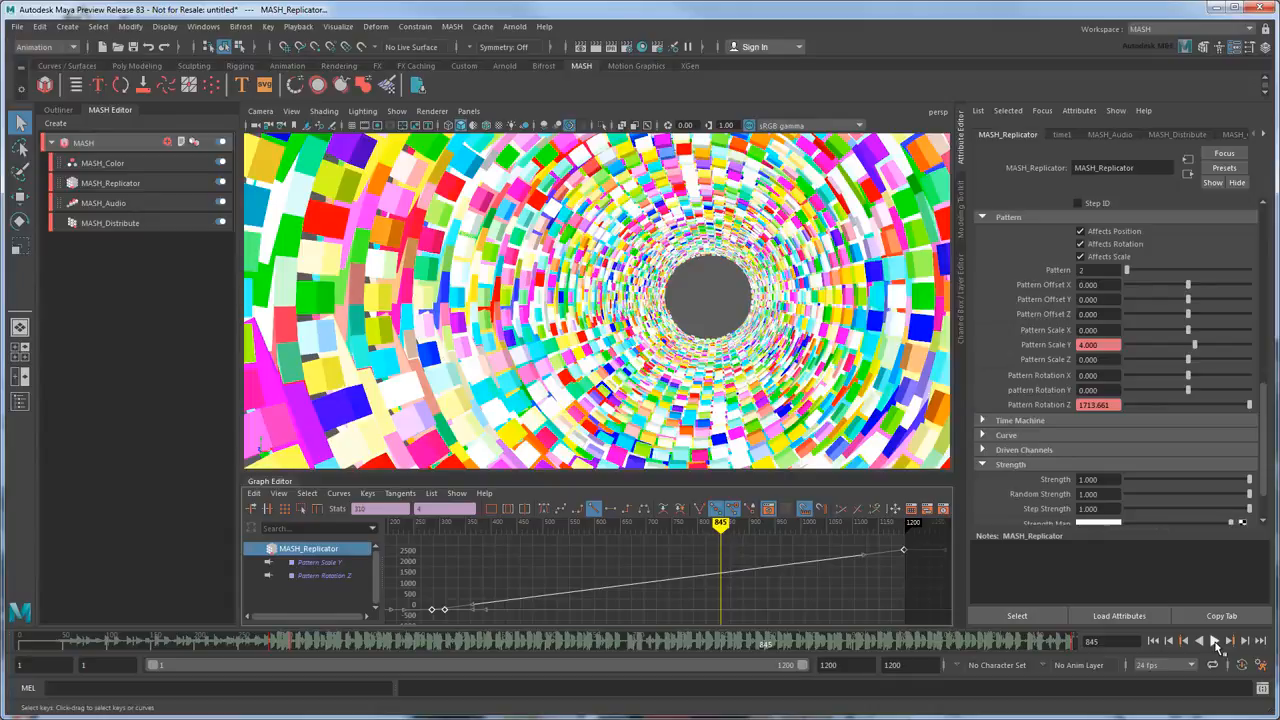
Drive the MASH_Color node's Random Seed with the expression =frame/15 and play the animation to check the colour changes
click(108, 164)
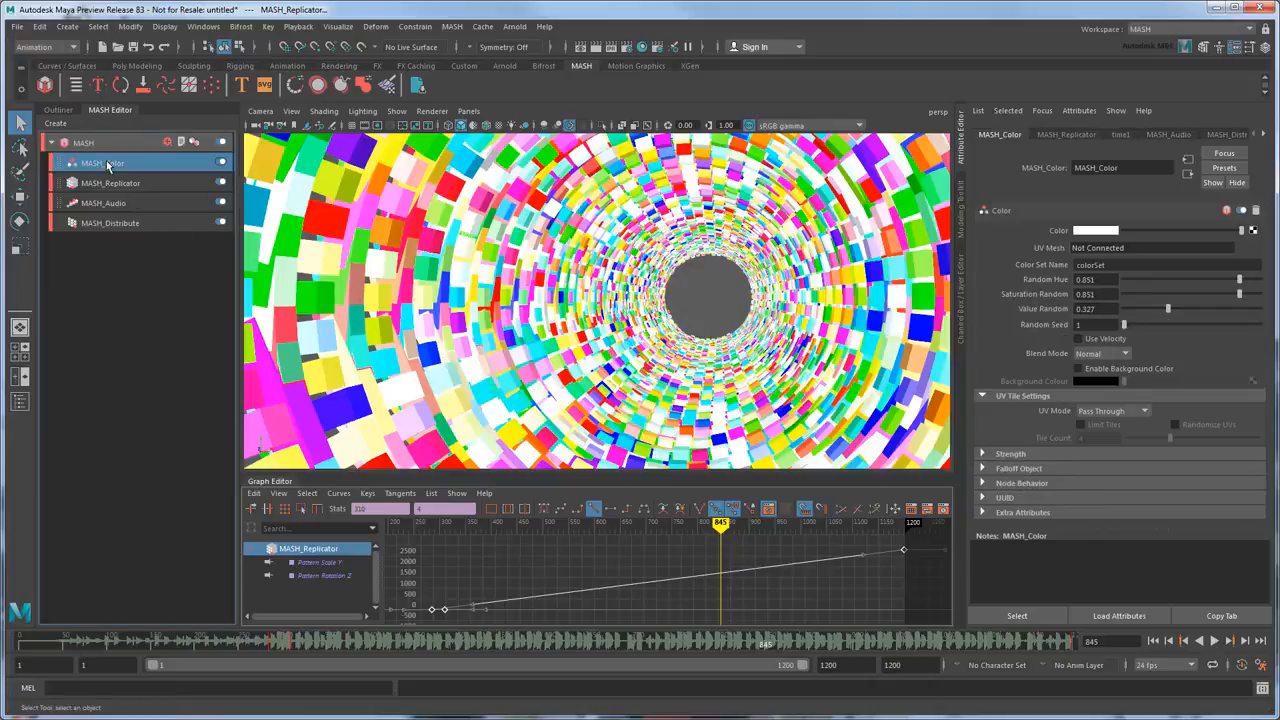
click(1090, 325)
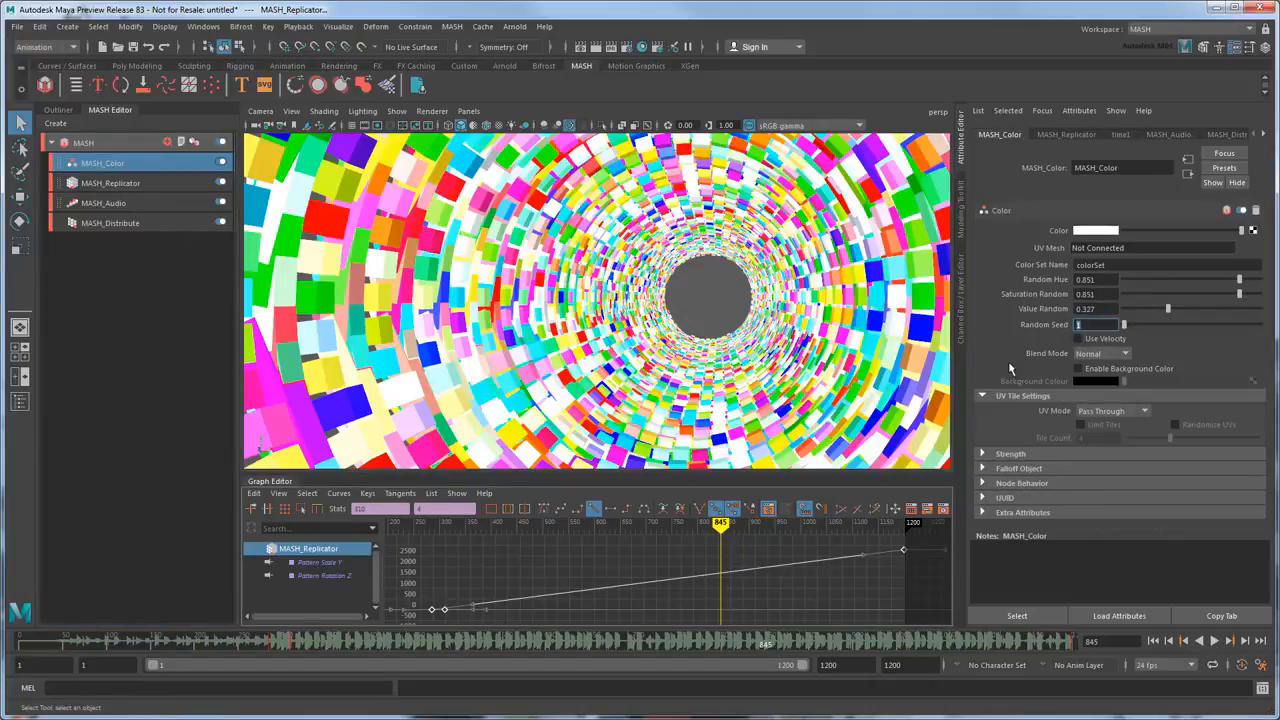
text(=frame/15)
key(Return)
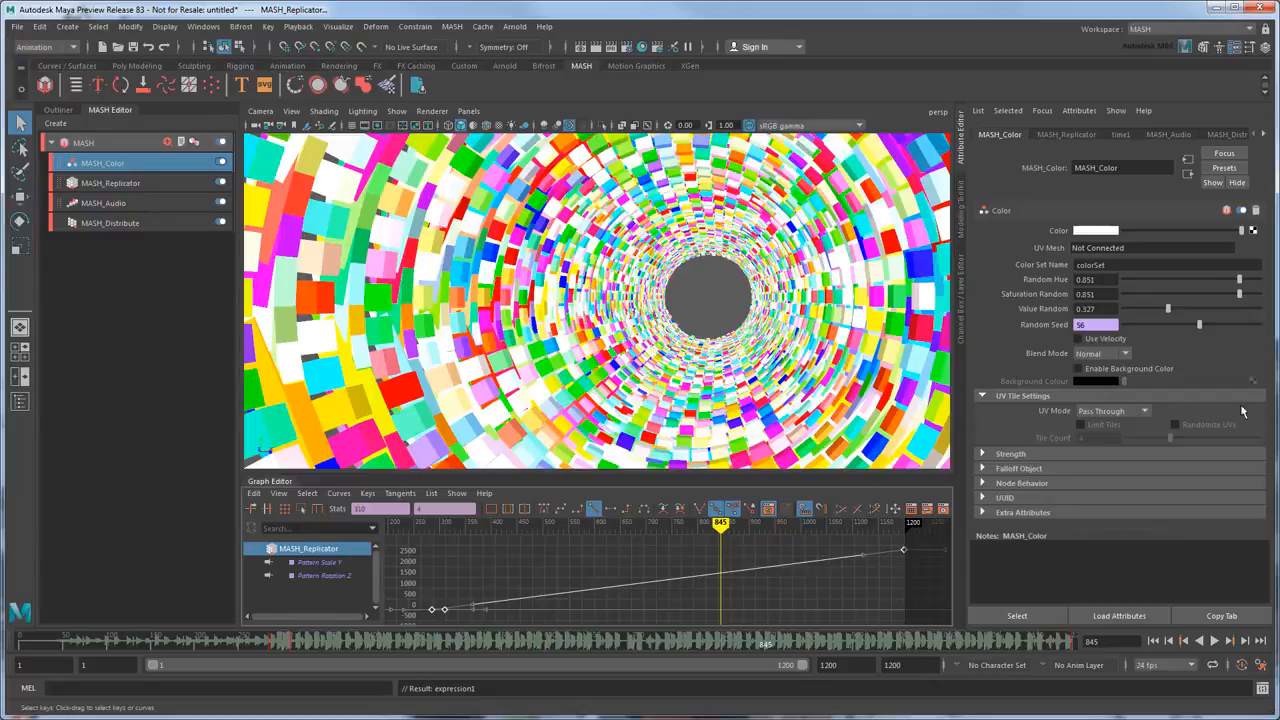
click(1213, 641)
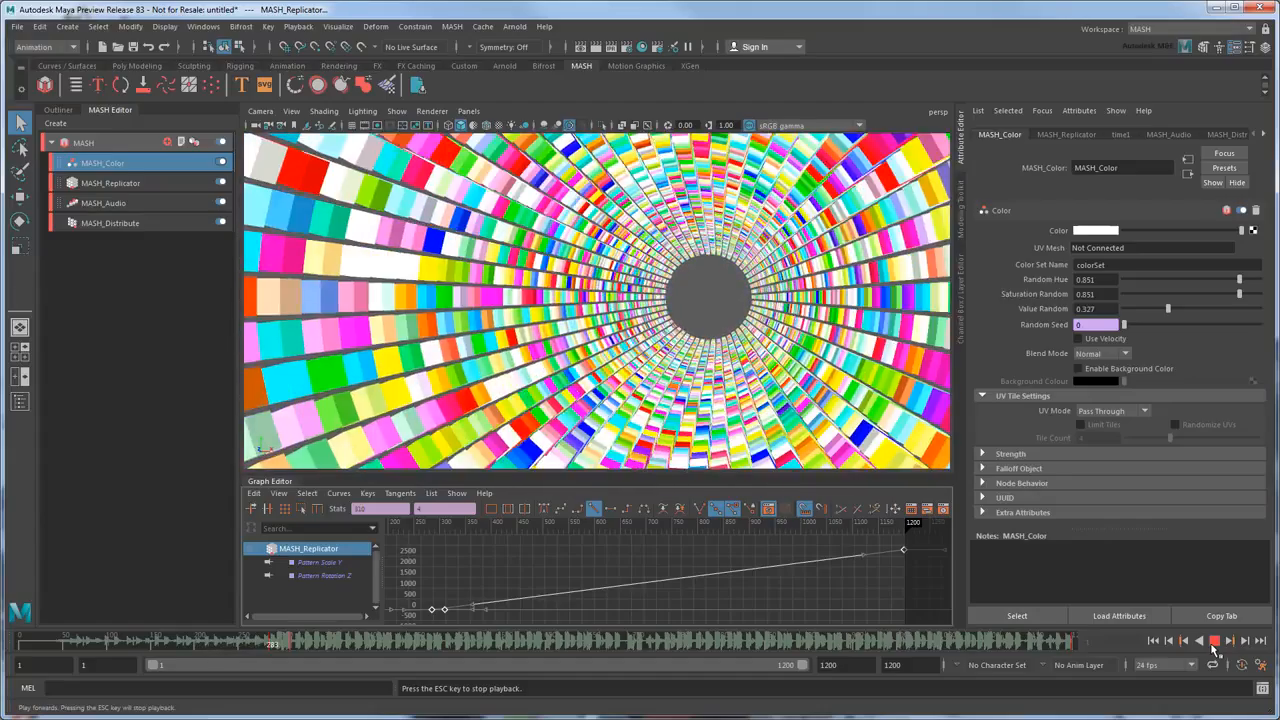
click(1214, 642)
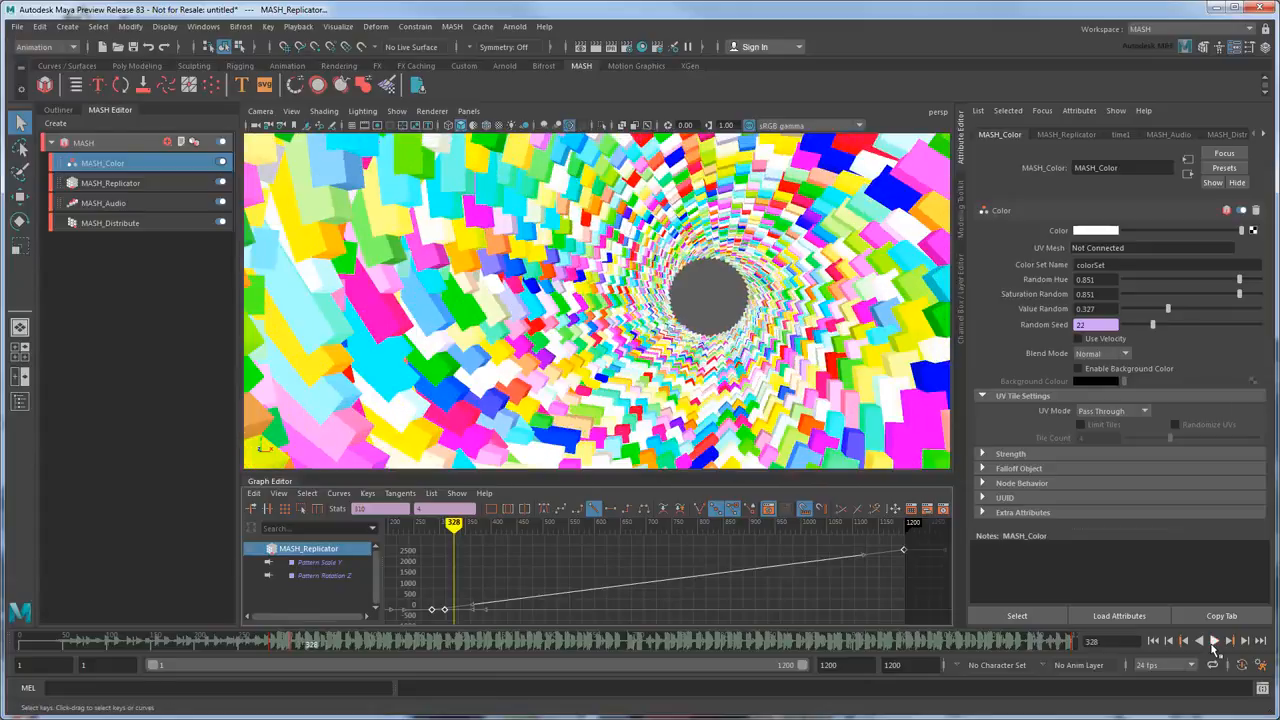
Edit the Random Seed expression to read "if (frame > 284) MASH_Color.randomSeed=frame/15" and close the Expression Editor
right_click(1097, 325)
click(1120, 331)
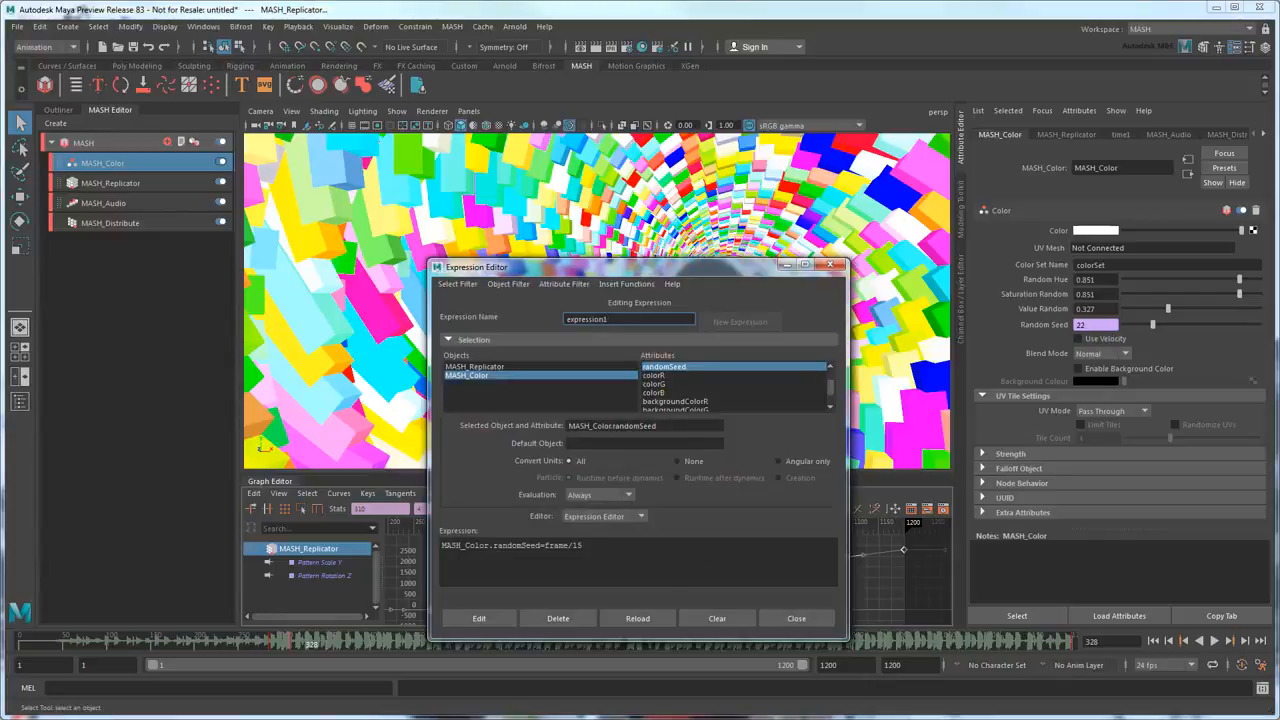
click(443, 545)
text(if (frame )
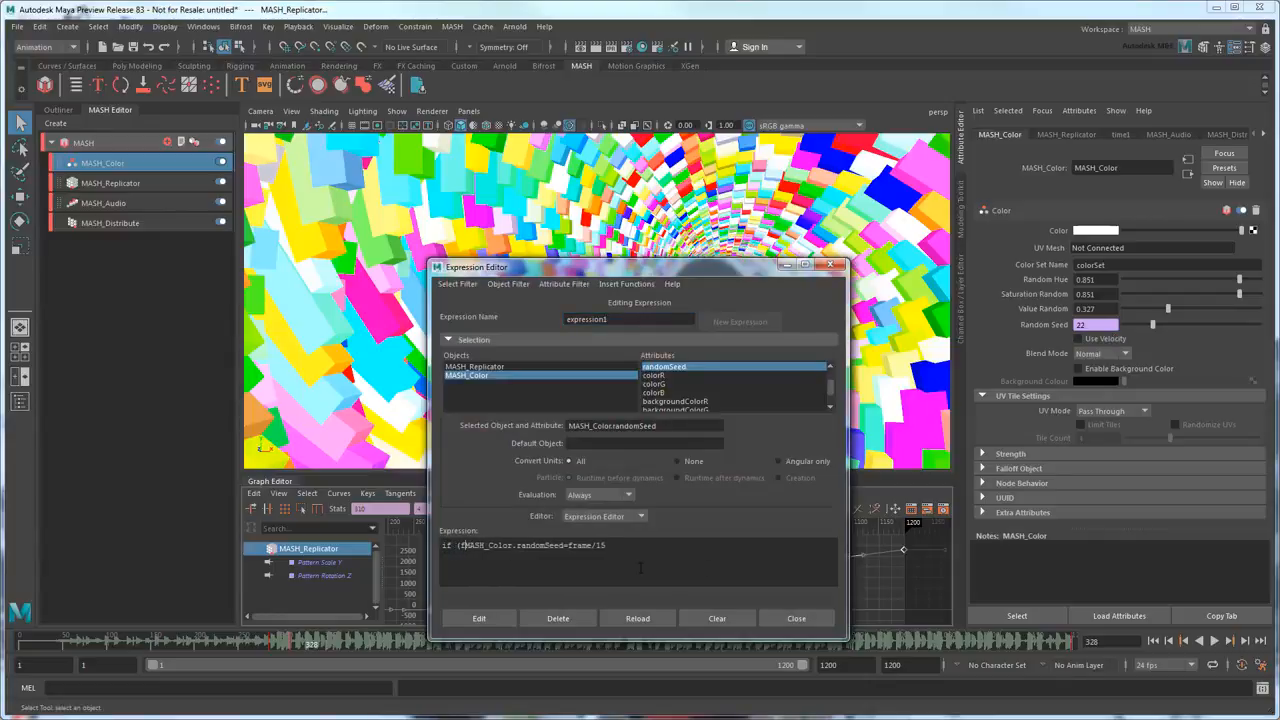
text(> 284))
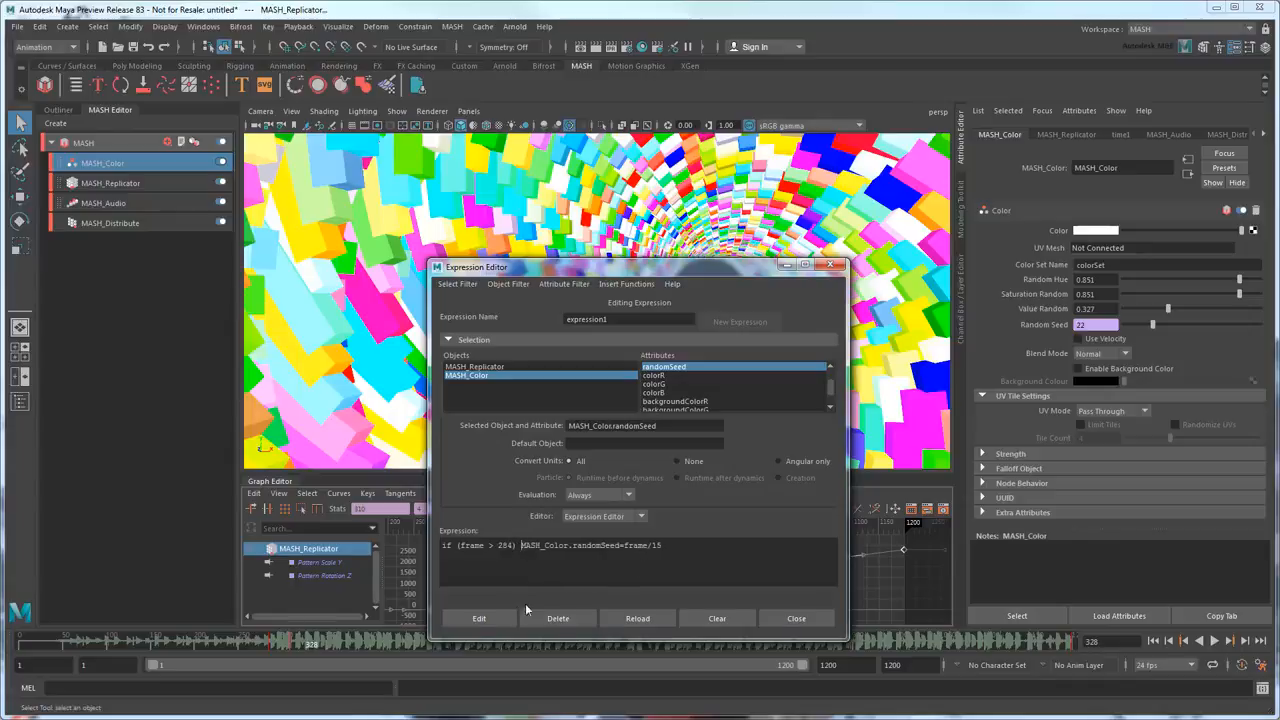
click(484, 619)
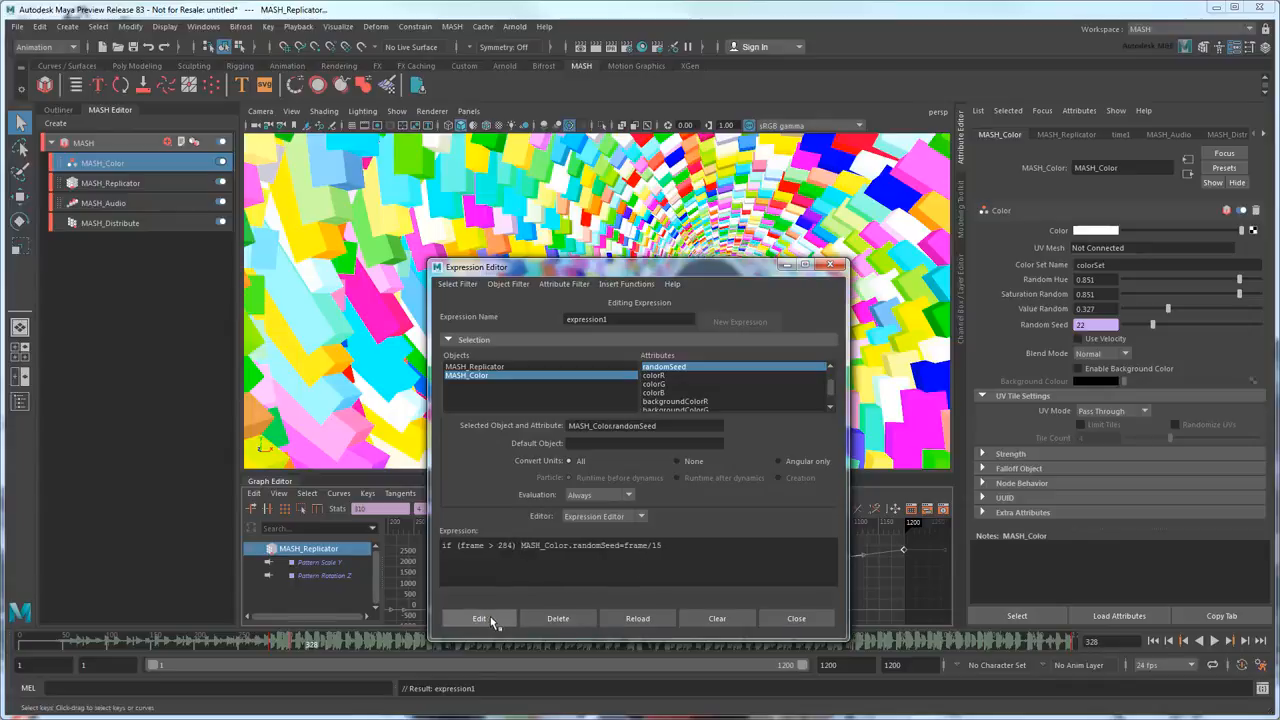
click(796, 618)
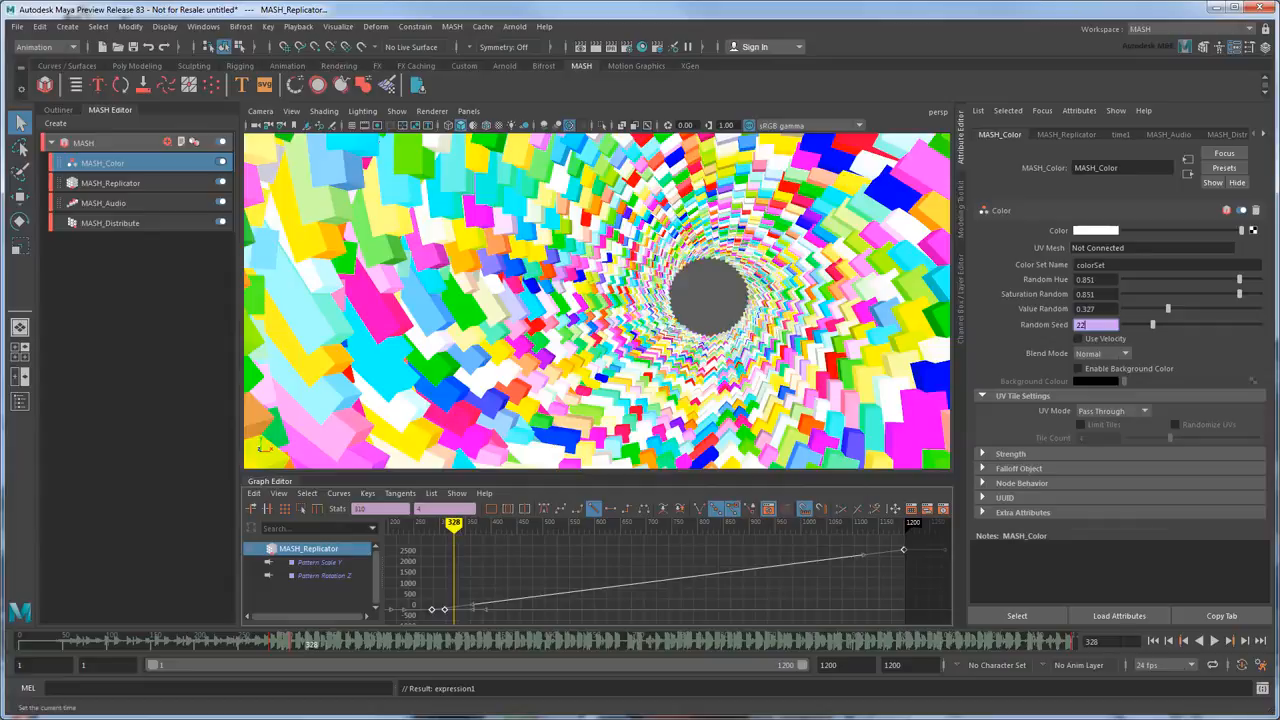
Play the animation from the first frame to check the conditional colour changes, and stop it
click(1153, 641)
click(1214, 641)
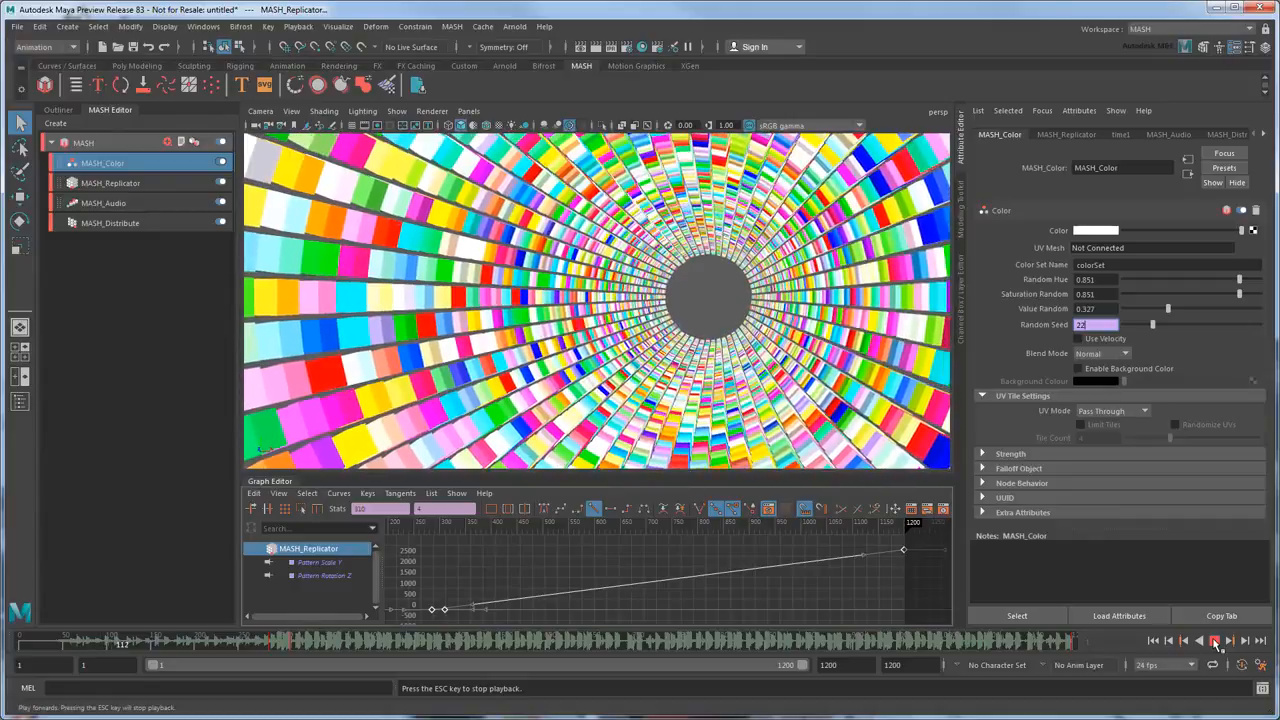
click(1214, 641)
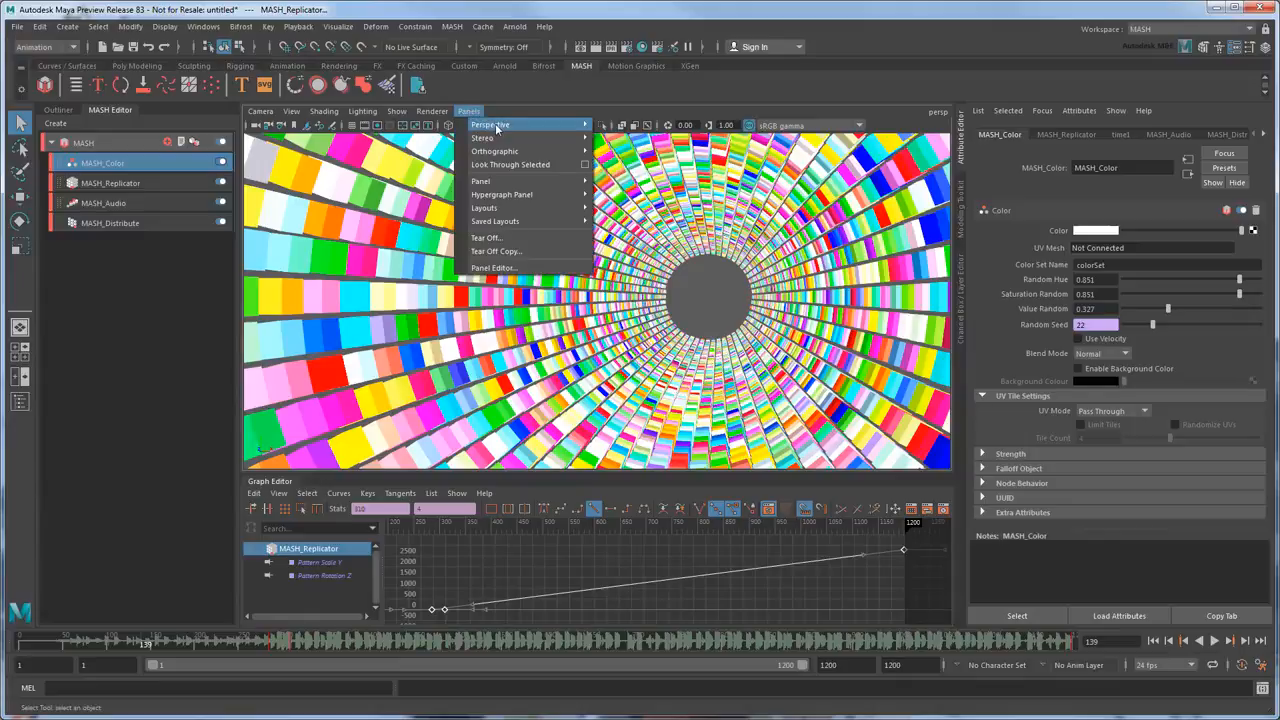
Switch the viewport to the persp1 camera, frame the whole tunnel from outside, and create a 3D type object
mouse_move(529, 131)
click(630, 142)
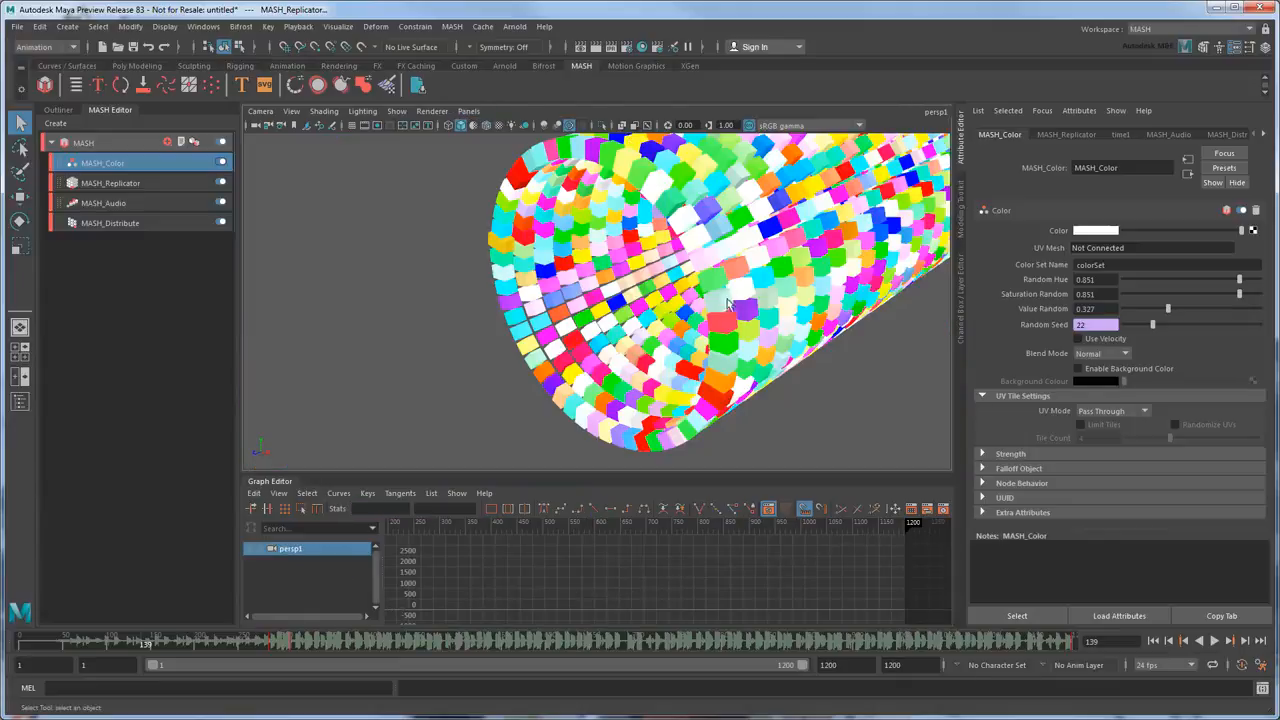
scroll(727, 324, down, 5)
alt+middle_drag(735, 316, 627, 364)
scroll(612, 364, down, 2)
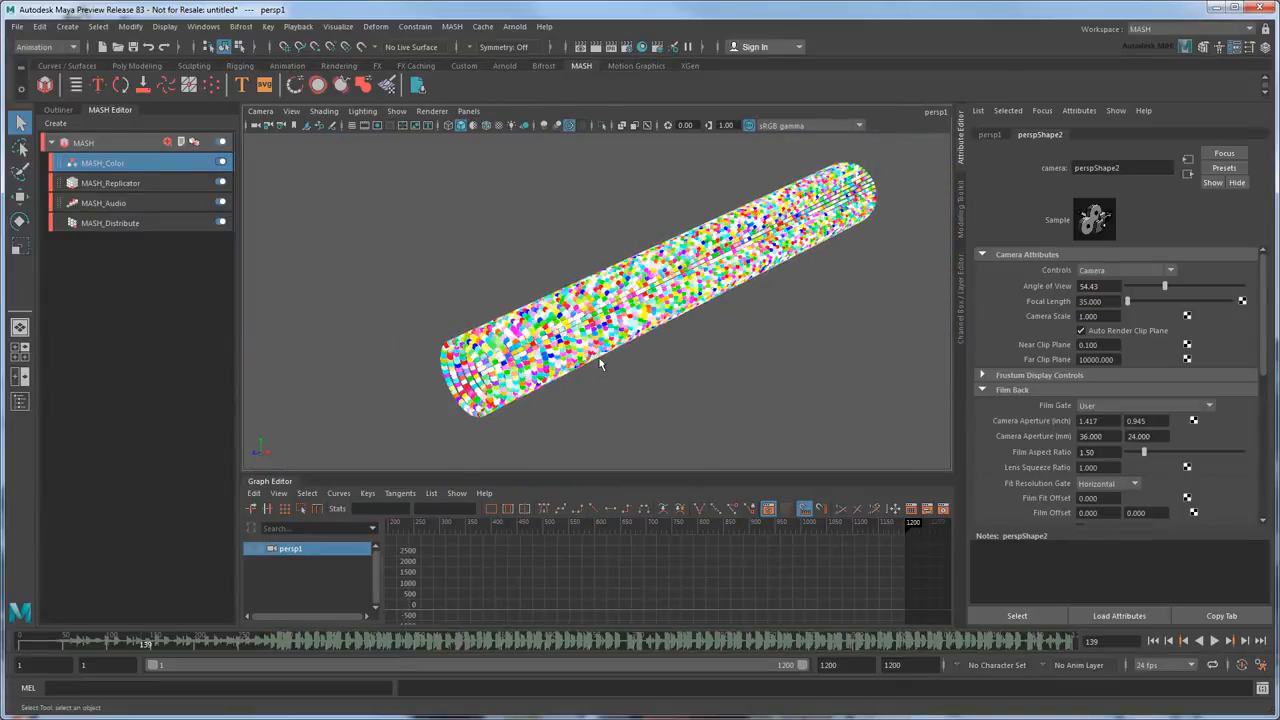
alt+drag(690, 343, 685, 322)
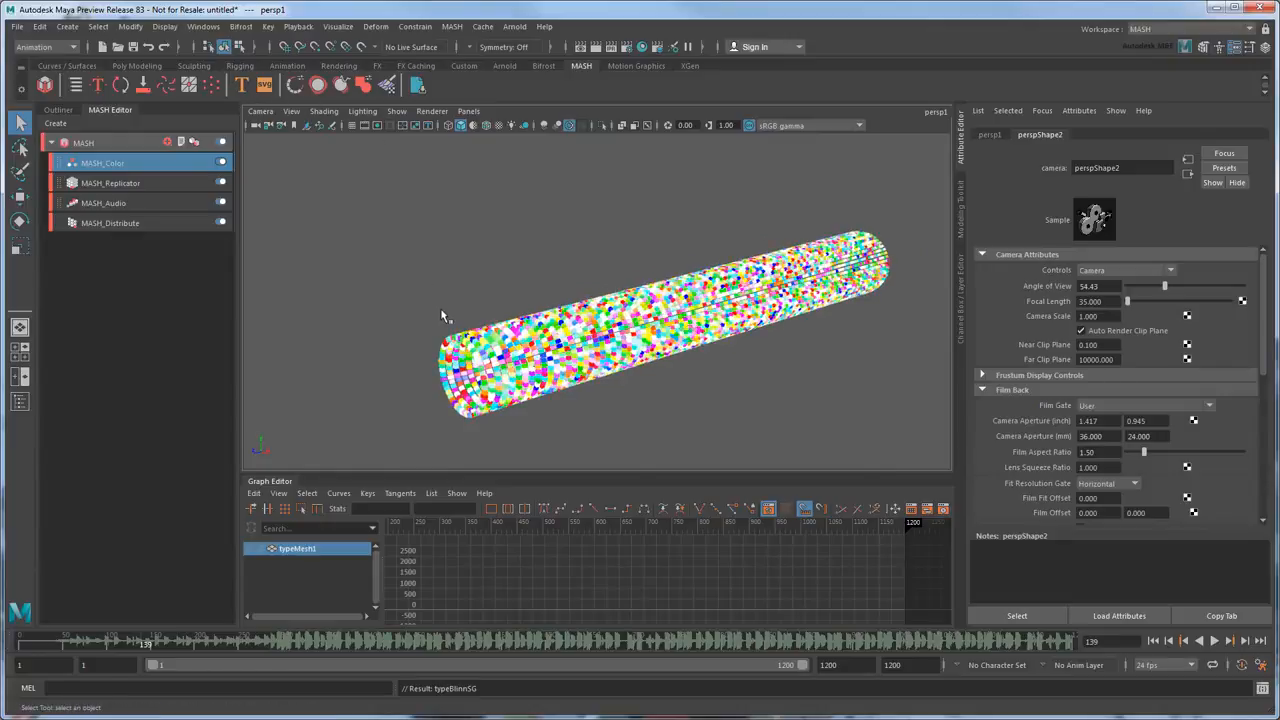
alt+drag(430, 350, 556, 356)
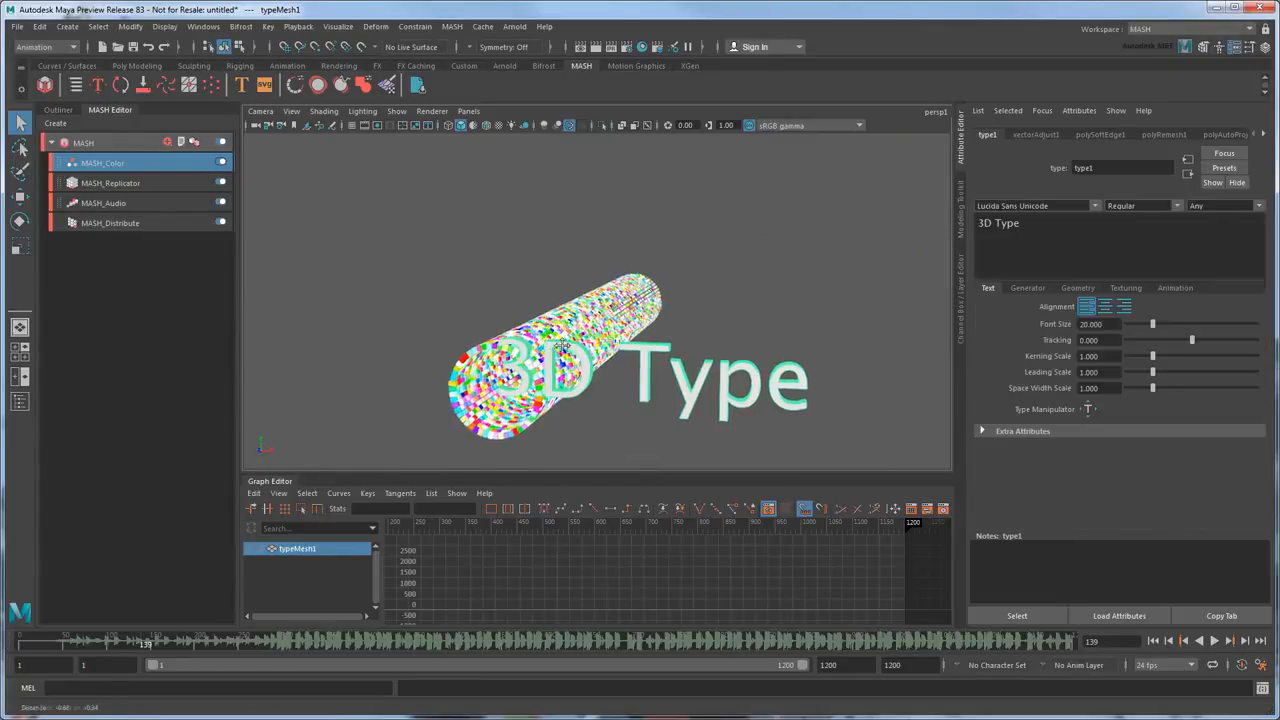
alt+middle_drag(556, 356, 606, 298)
Set the 3D text to "Autodesk" and "Presents" on two lines and centre-align it
drag(1029, 224, 984, 223)
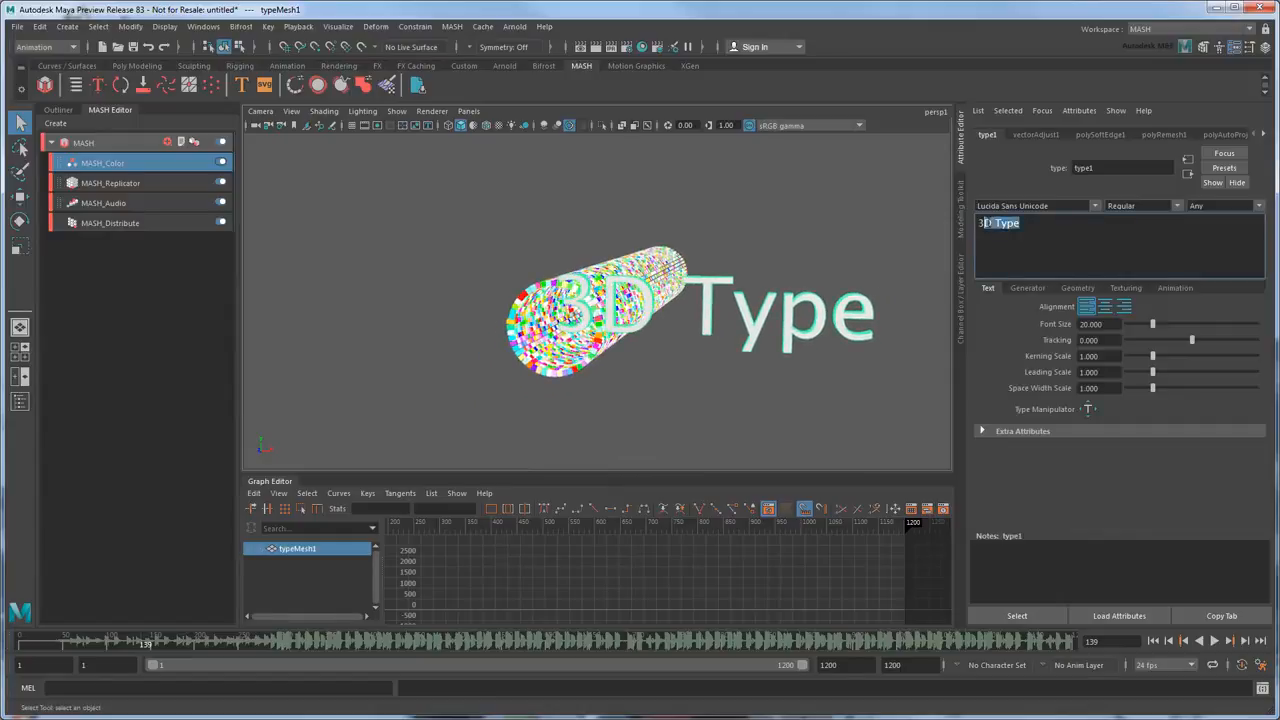
text(Autodesk)
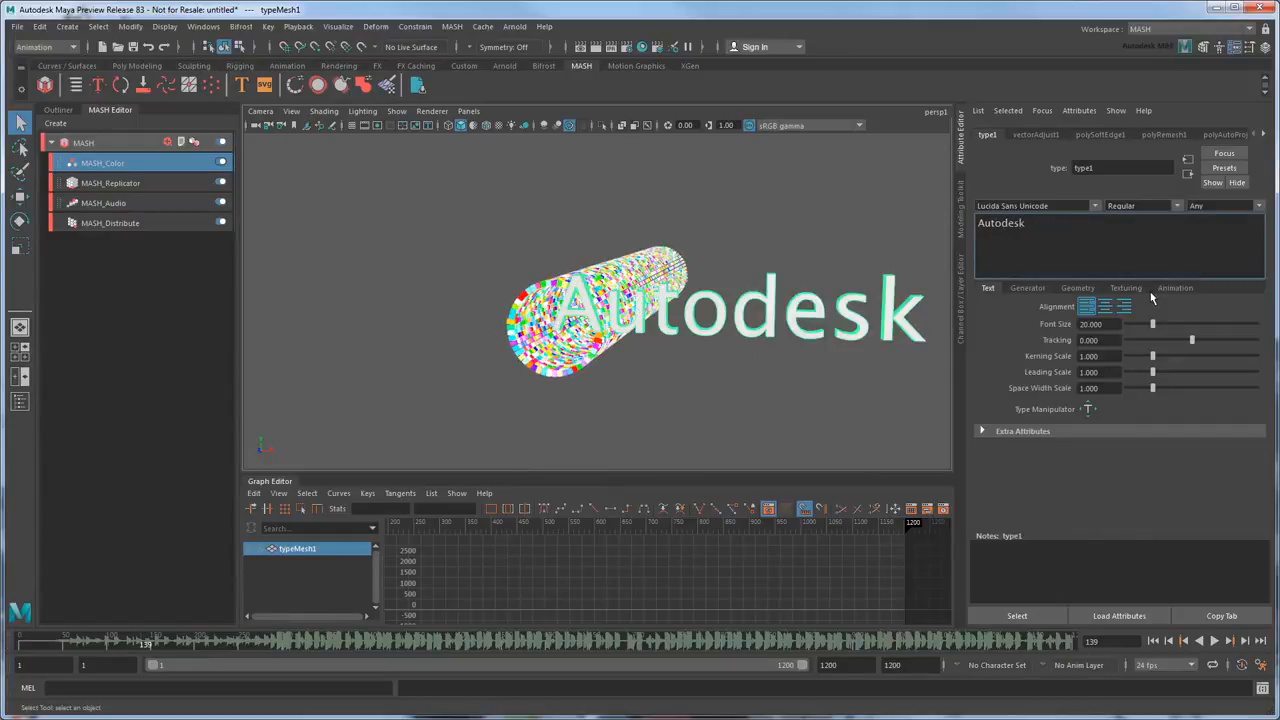
key(Return)
text(Presents)
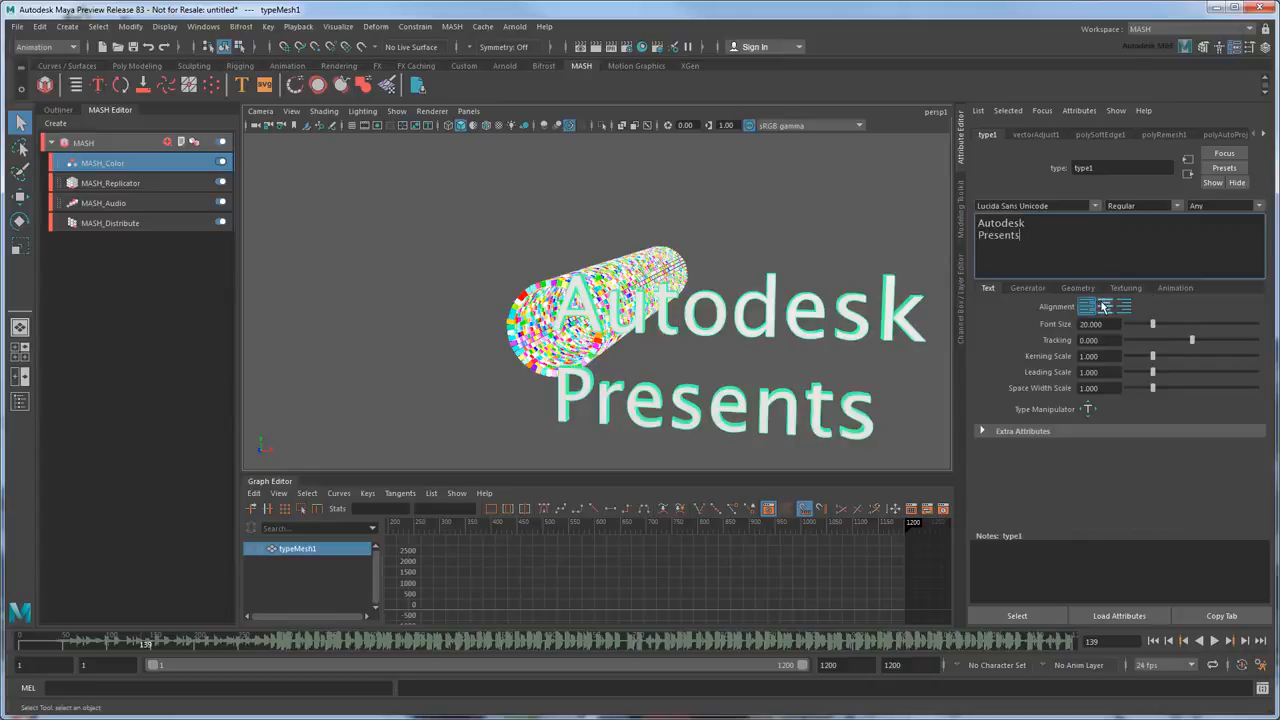
click(1104, 306)
Scale the text mesh down uniformly to about 0.208 so it fits inside the tunnel opening
click(671, 323)
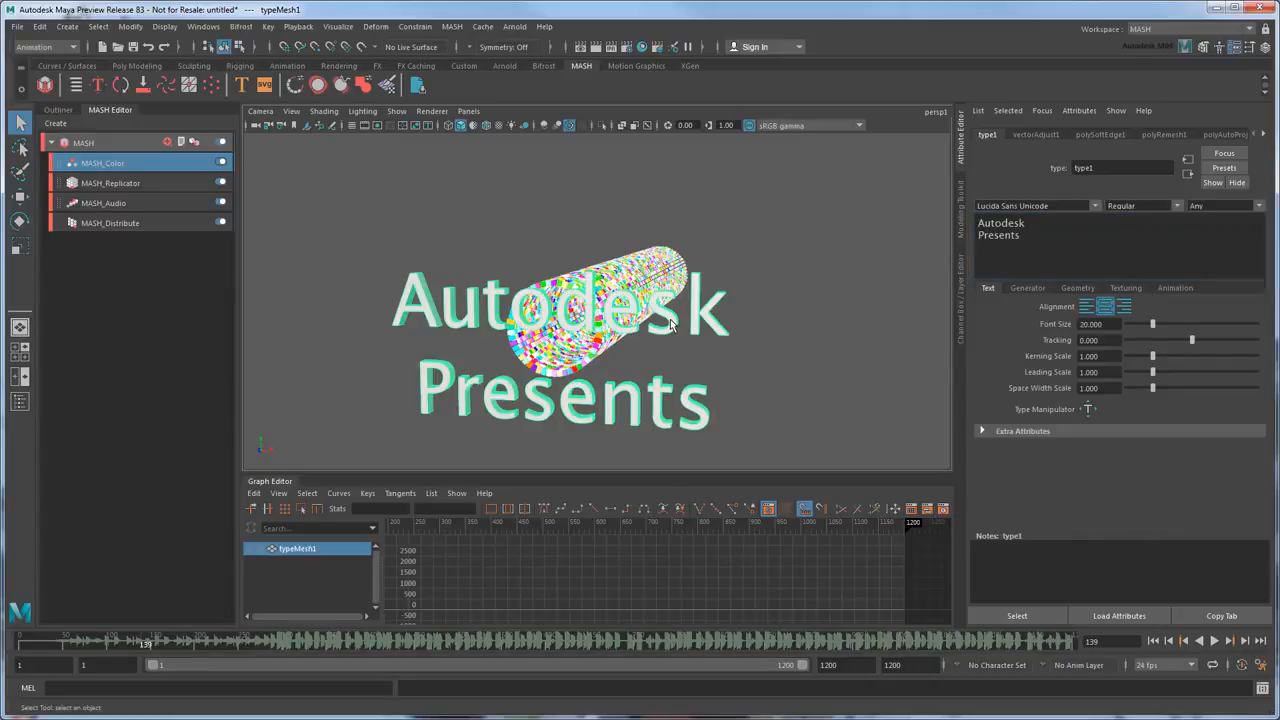
key(r)
drag(555, 329, 397, 334)
scroll(397, 334, up, 5)
alt+drag(514, 366, 665, 326)
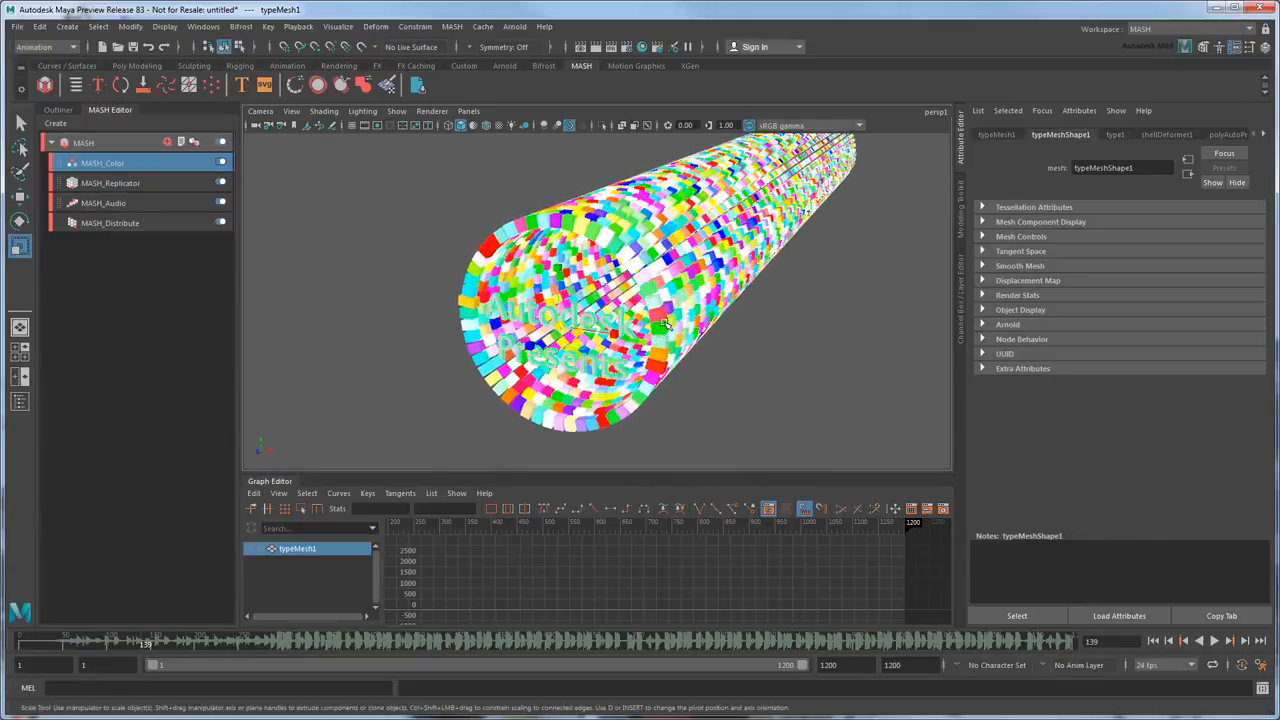
At frame 48, move the text along Z to about -304.8, beyond the tunnel's far end, and key its Translate values
scroll(665, 323, down, 4)
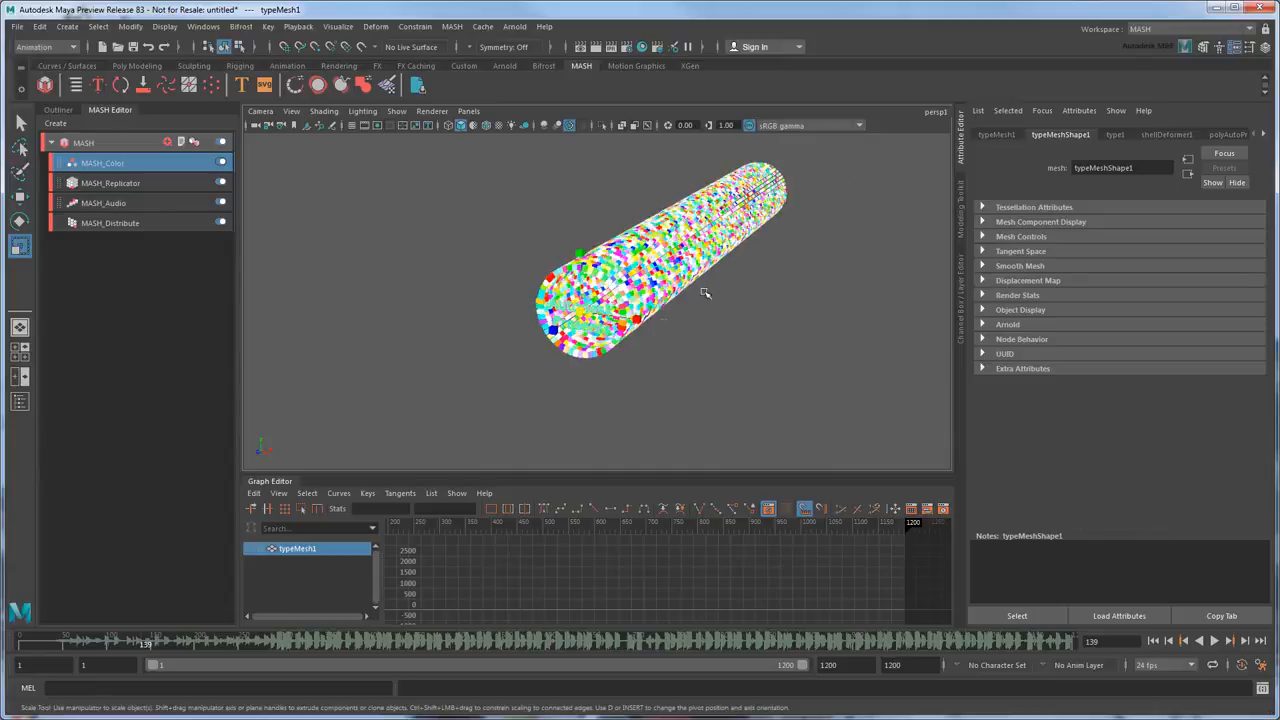
alt+middle_drag(742, 284, 654, 337)
alt+drag(654, 337, 612, 350)
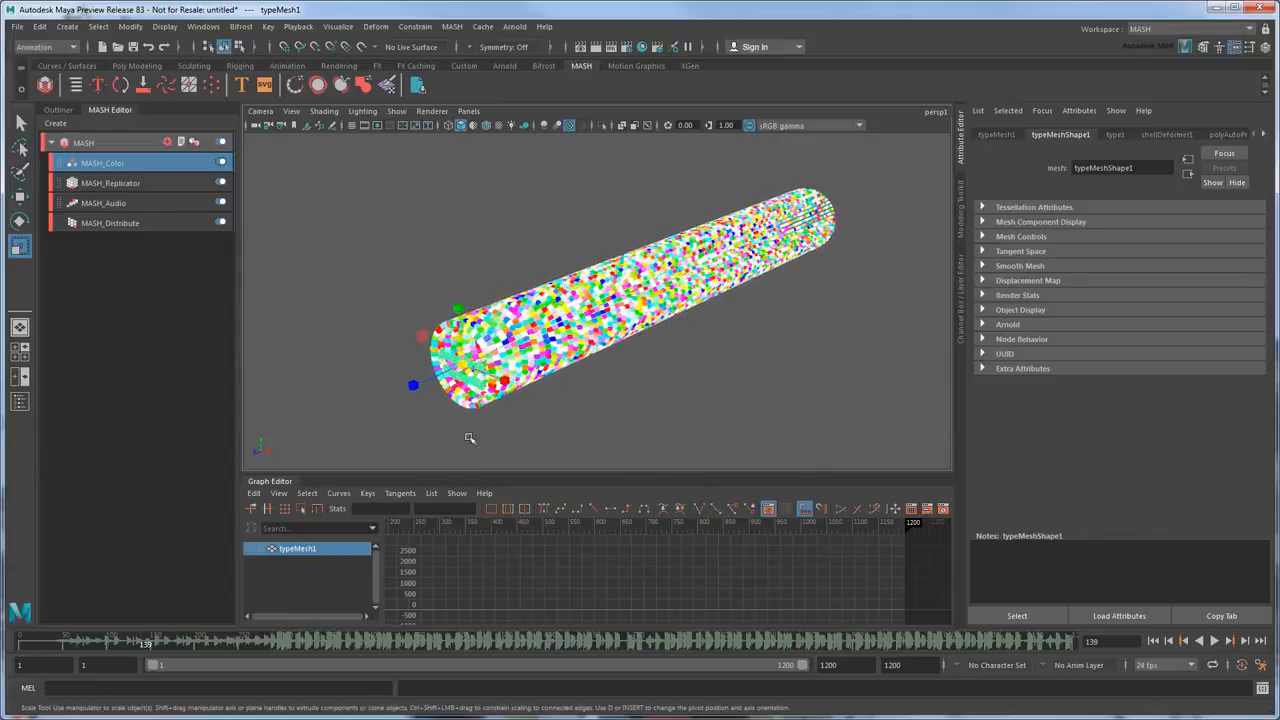
click(21, 643)
key(w)
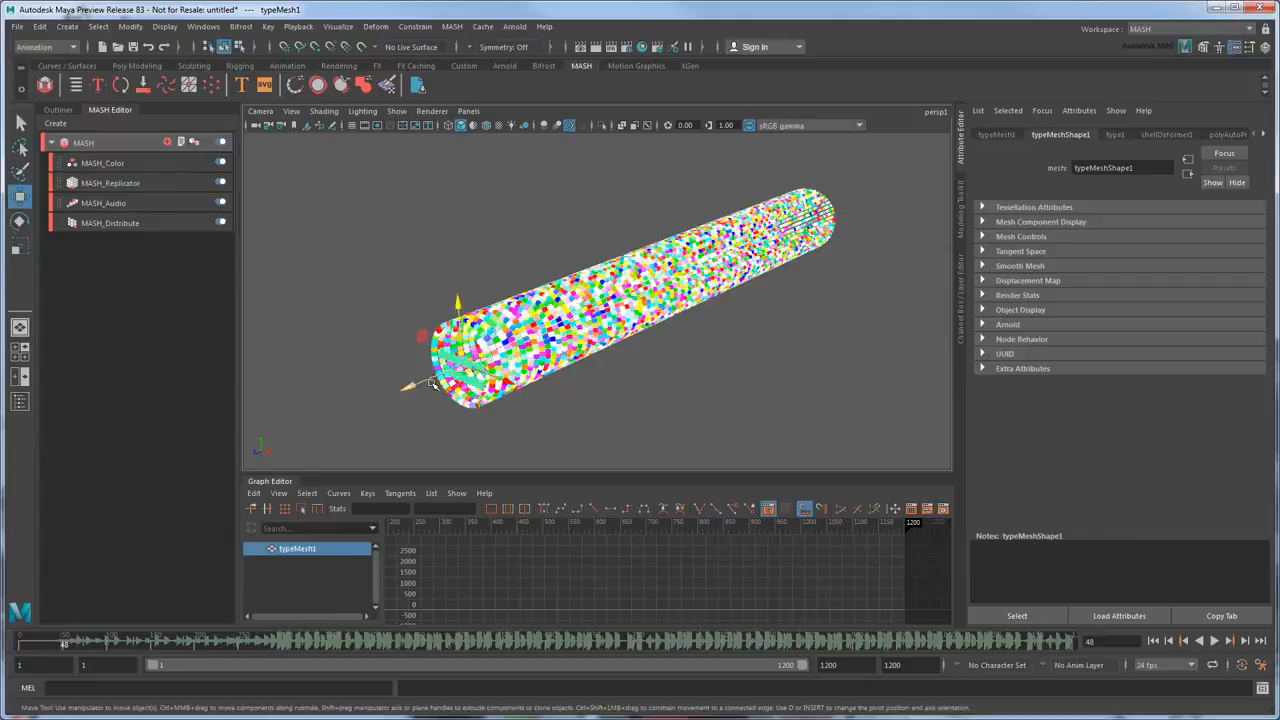
drag(413, 385, 836, 230)
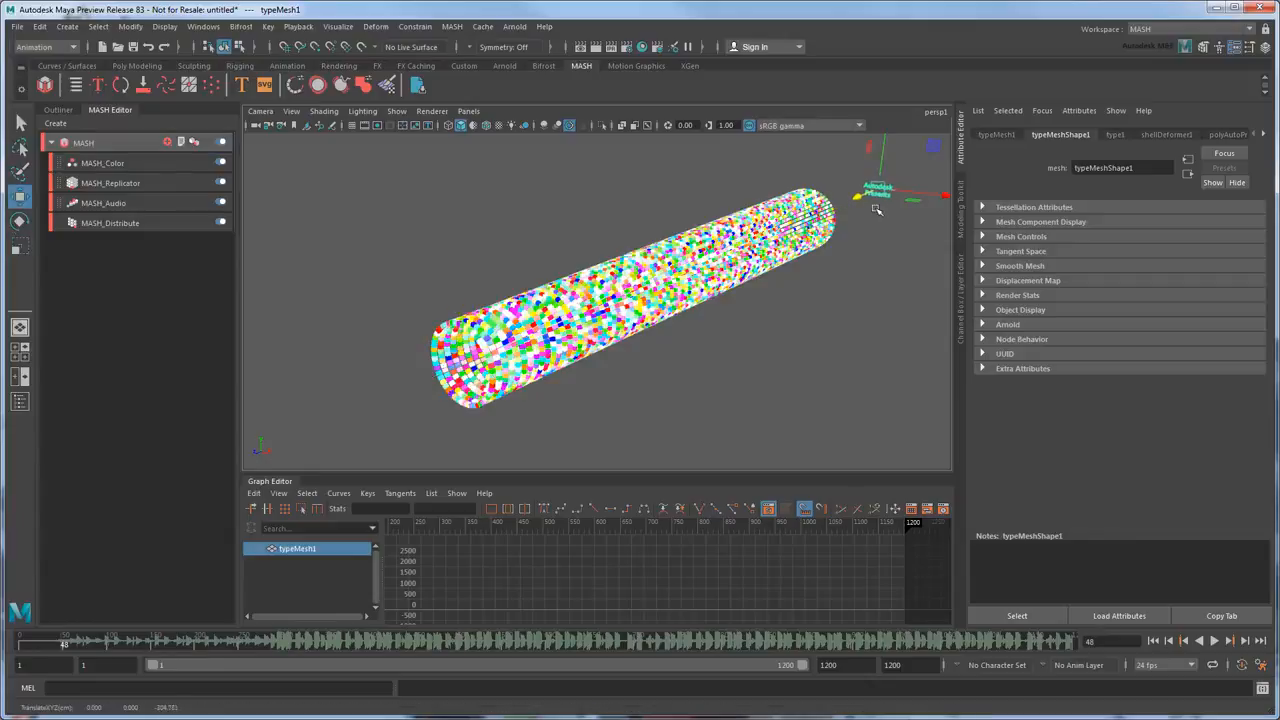
click(998, 134)
right_click(1058, 224)
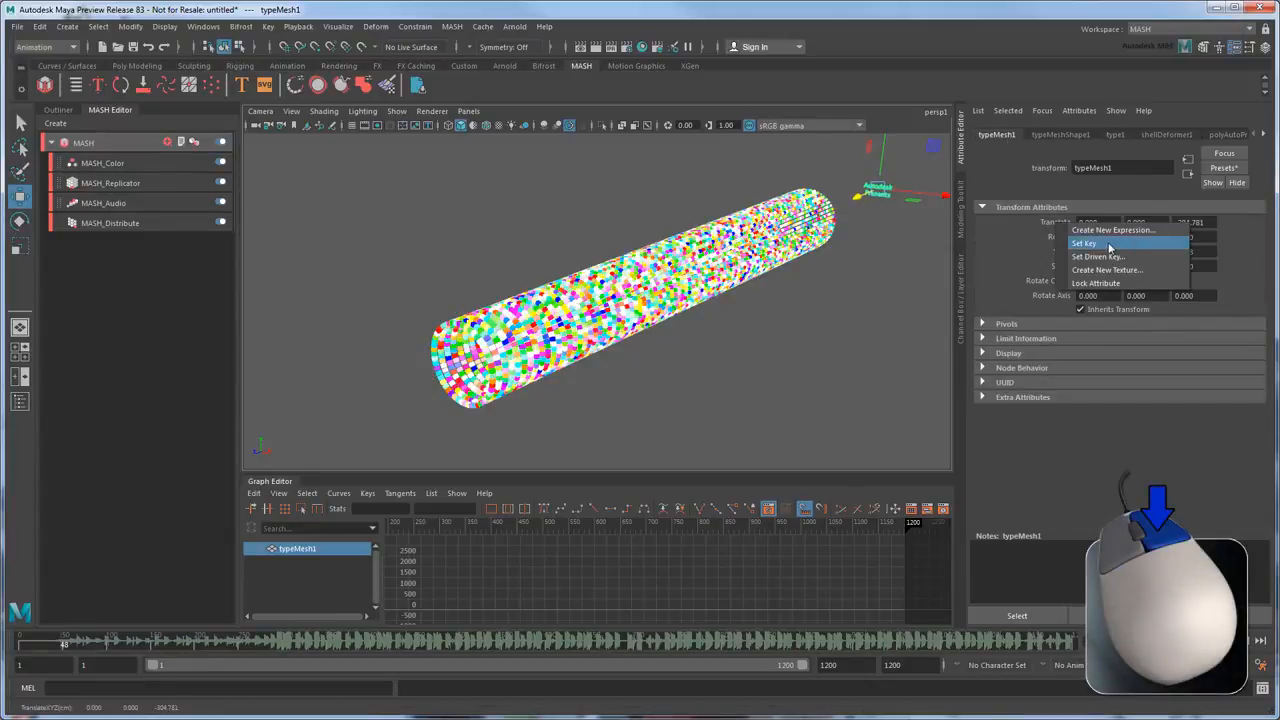
click(1109, 247)
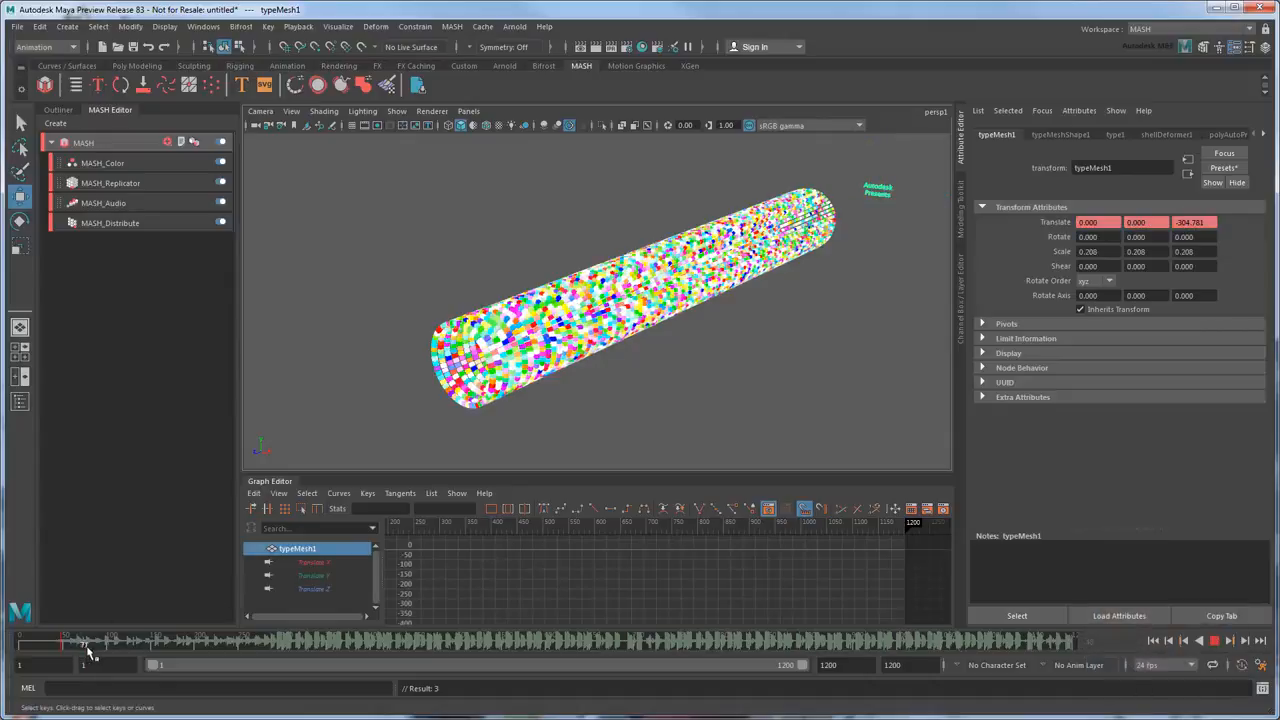
At frame 205, move the text along Z to just outside the tunnel's near opening and key its Translate values
click(199, 642)
drag(855, 199, 232, 431)
right_drag(1046, 222, 1072, 246)
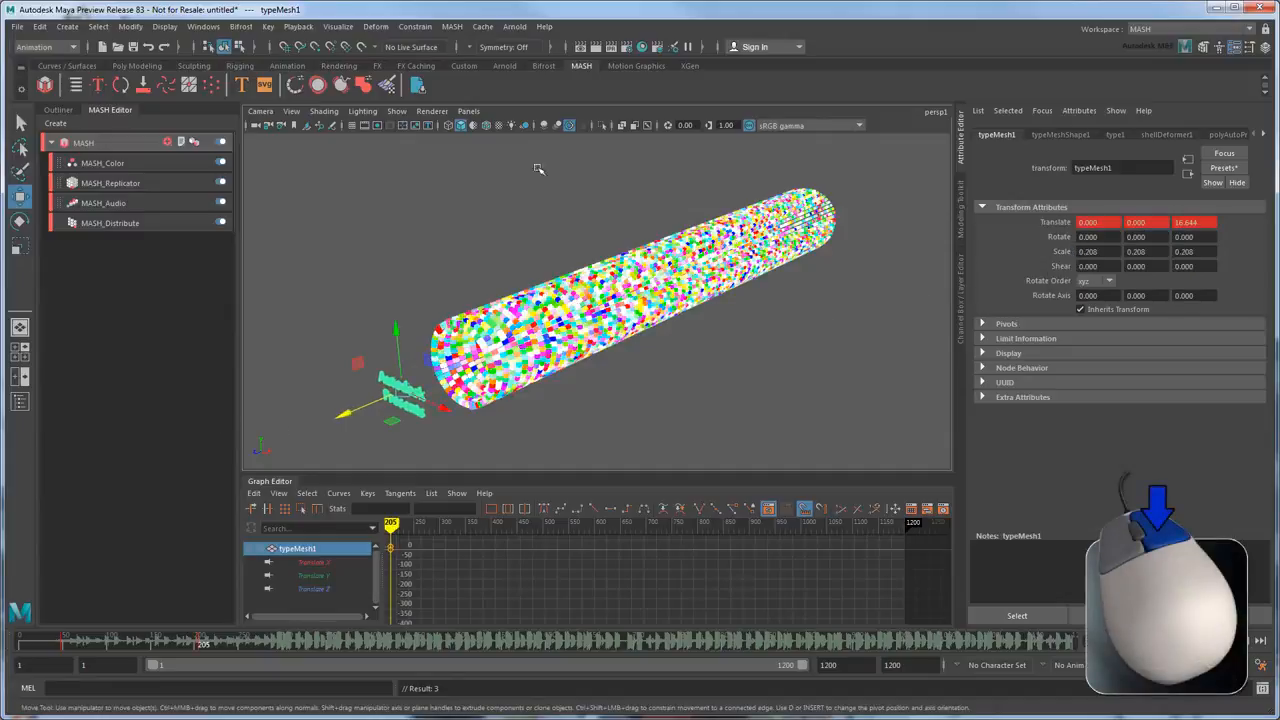
Switch the viewport back to the persp camera inside the tunnel
click(468, 111)
mouse_move(552, 125)
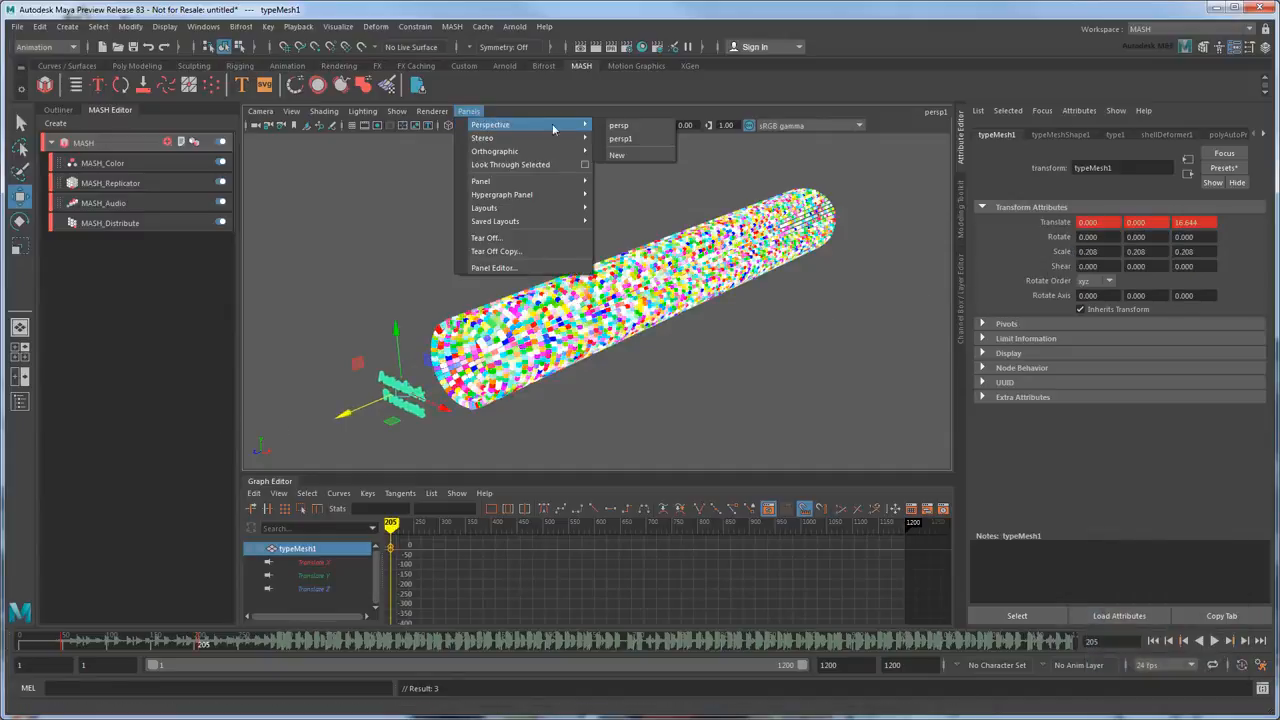
click(640, 126)
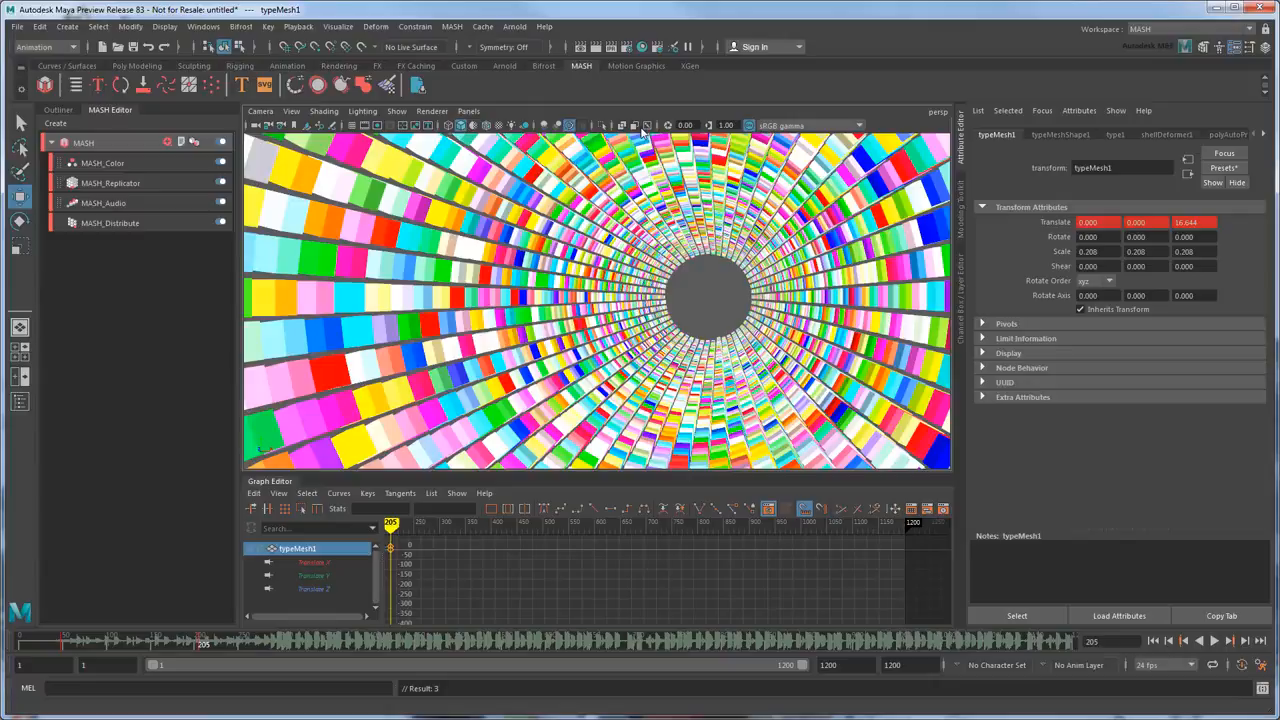
Play the title animation from the first frame, then scrub back to frame 159 to check the text inside the tunnel
click(1154, 641)
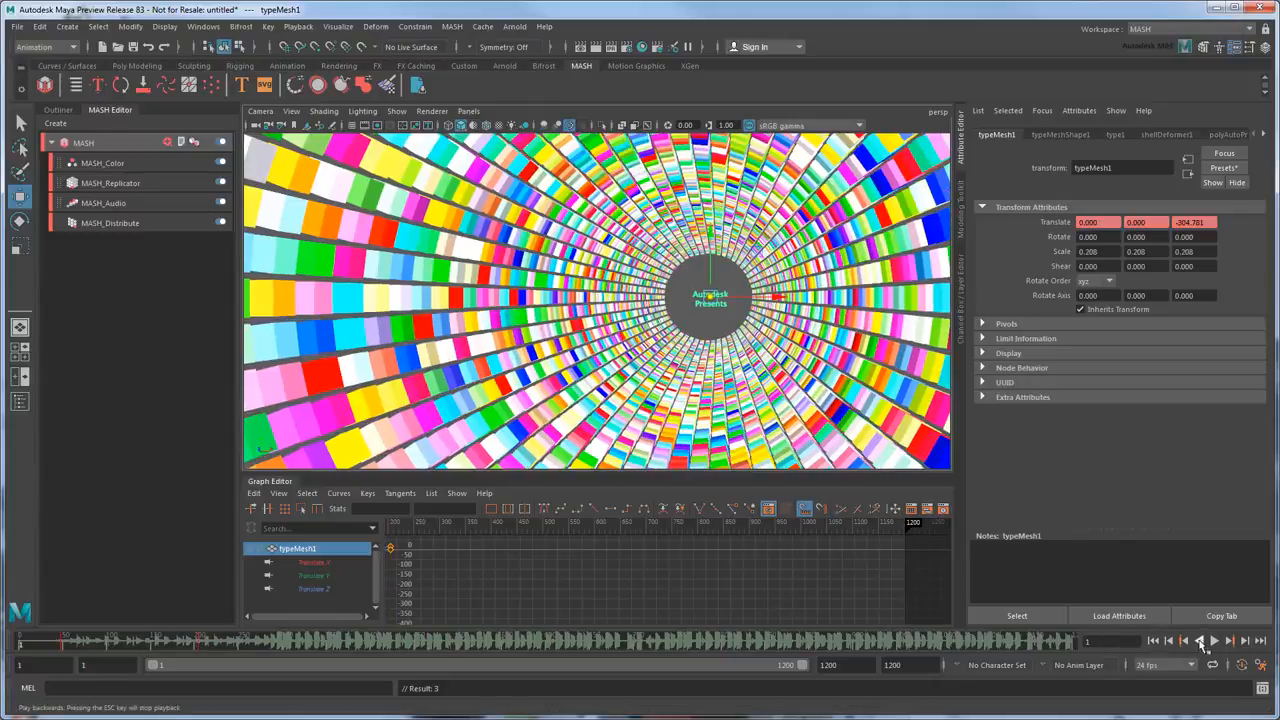
click(1215, 641)
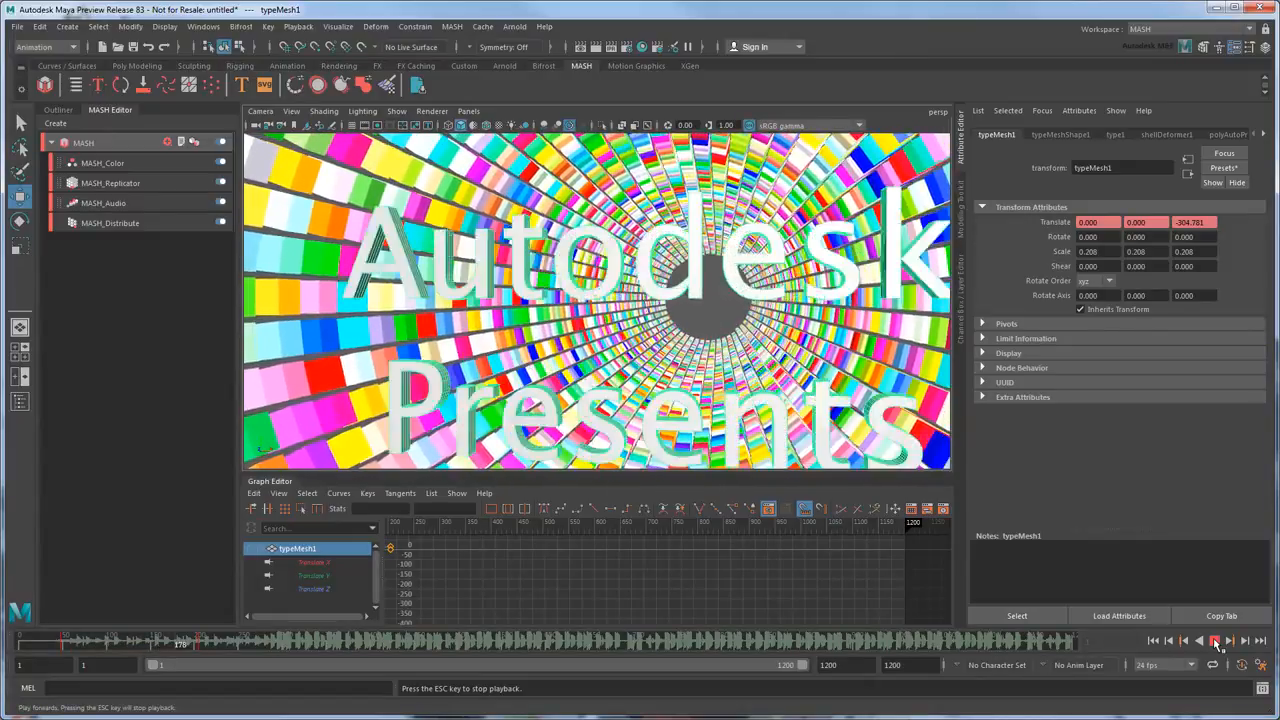
click(1215, 641)
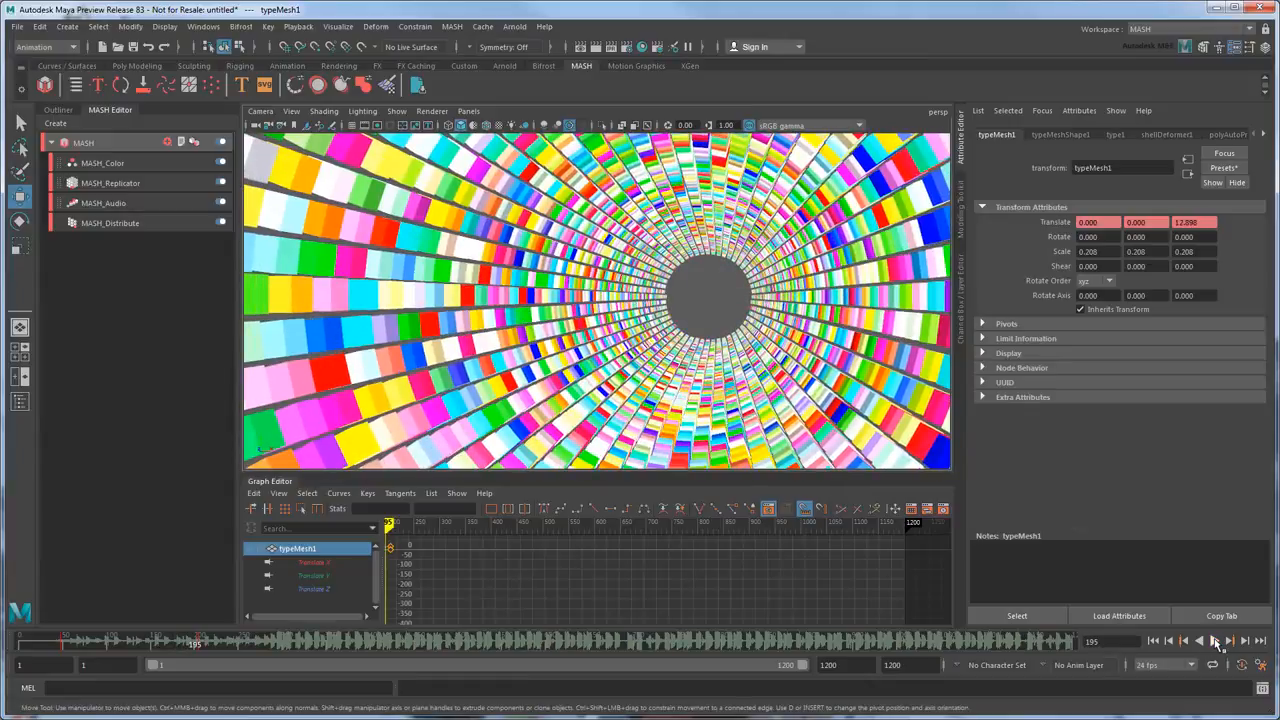
drag(191, 642, 160, 645)
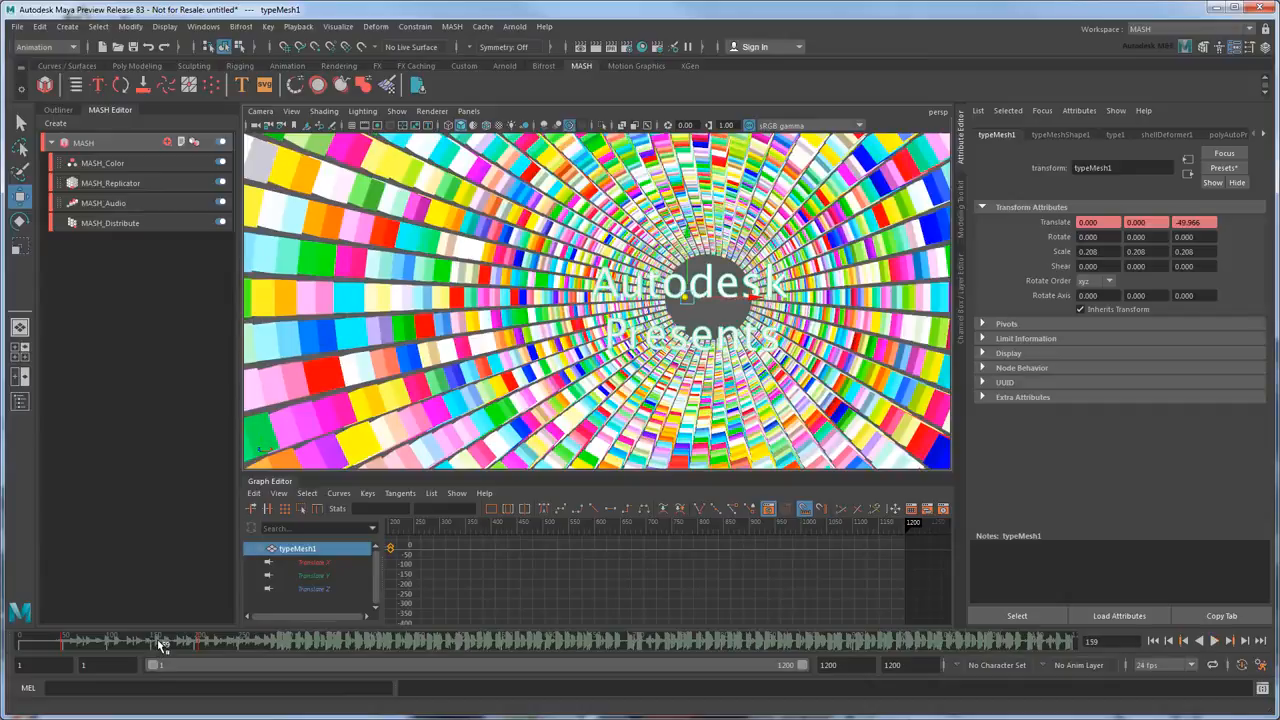
key(q)
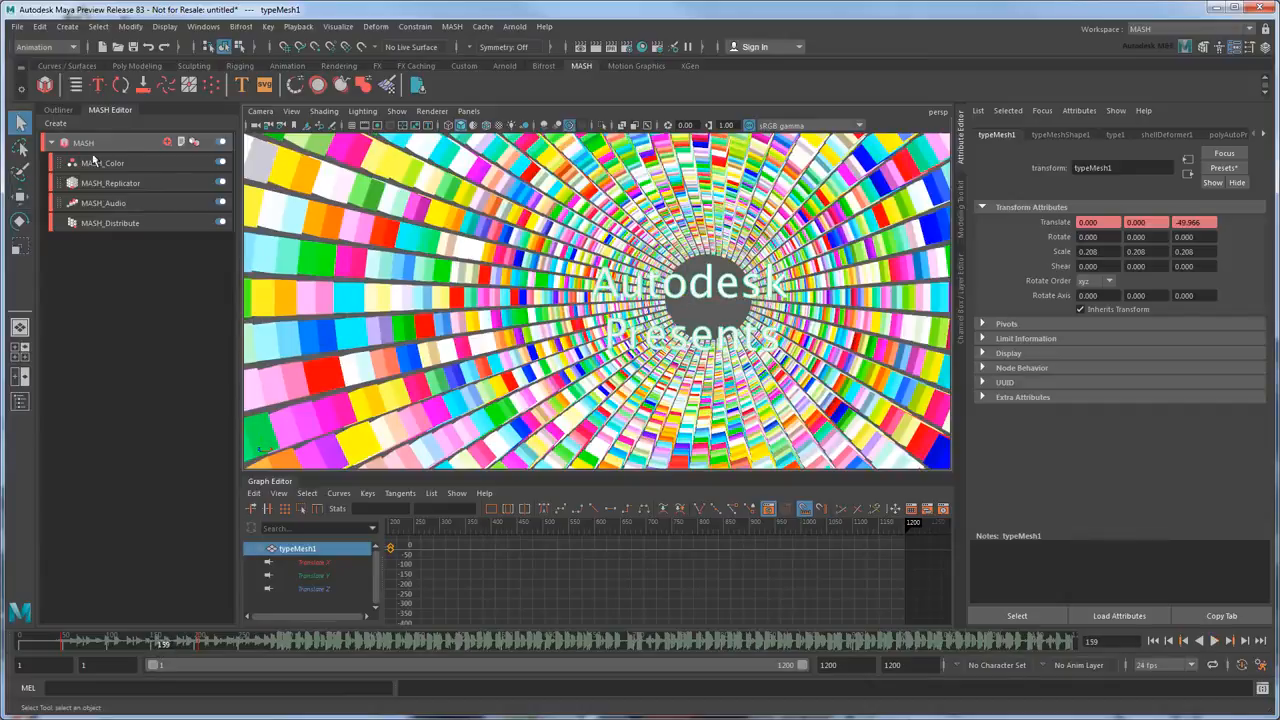
Add a Transform node to the MASH network
click(169, 143)
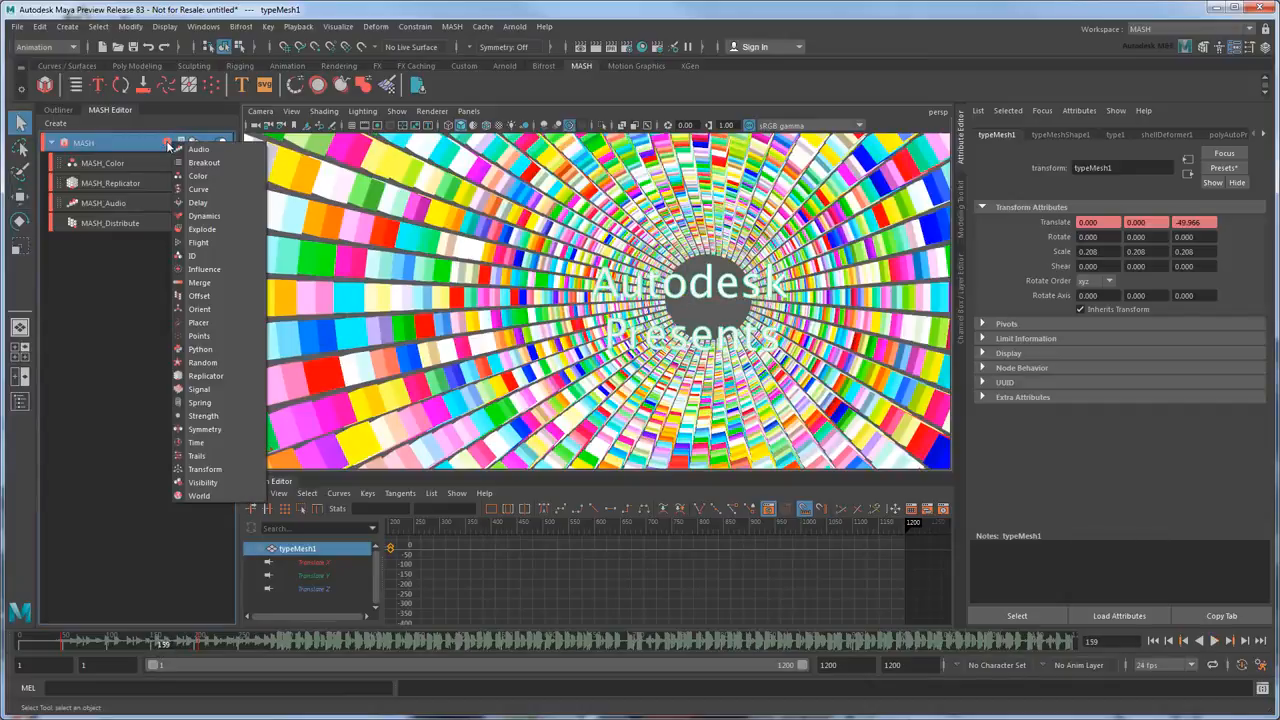
click(210, 469)
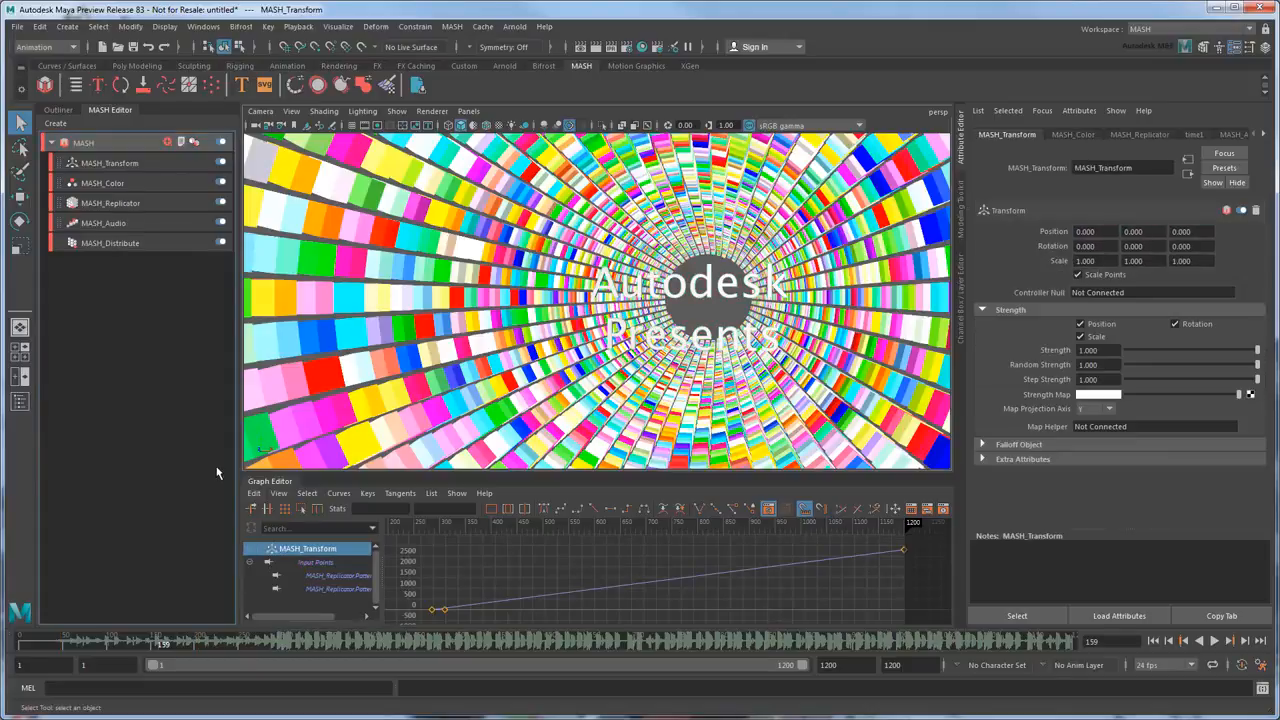
Try an X Rotation of 45 on the MASH Transform node
drag(1194, 246, 1170, 246)
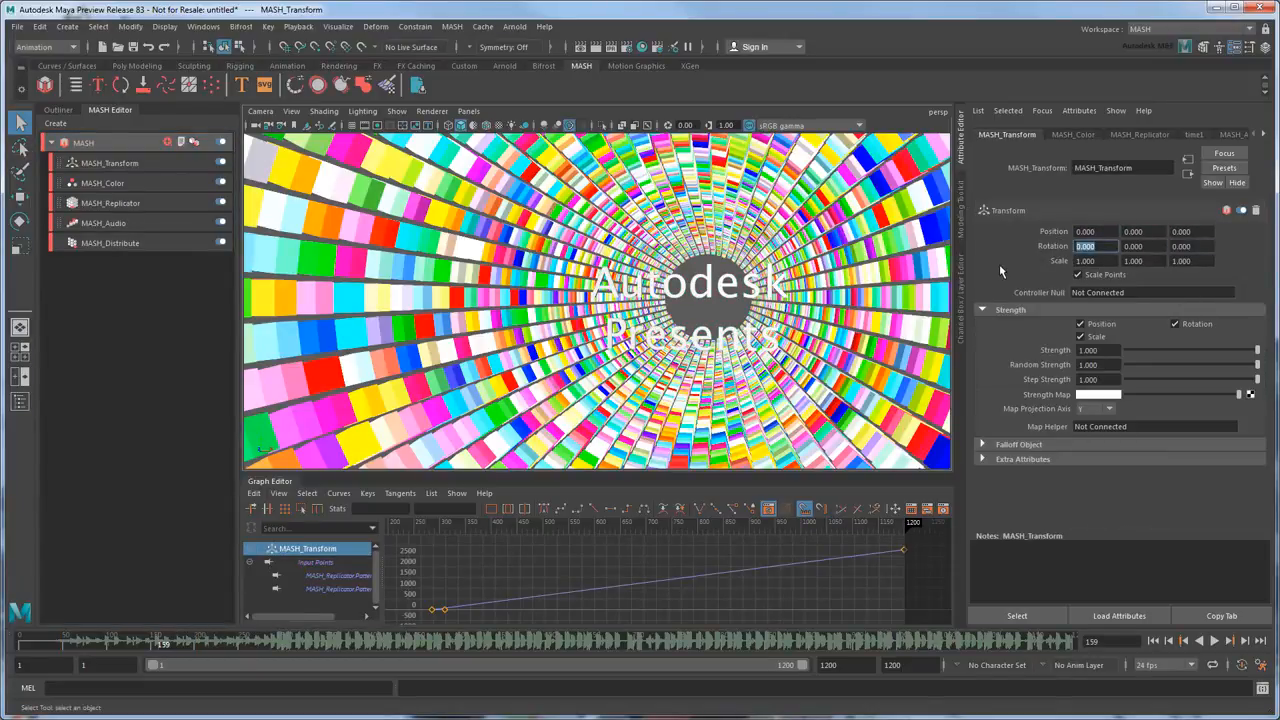
text(45)
key(Return)
Switch the viewport to the persp1 camera and frame the whole tunnel from outside
click(468, 111)
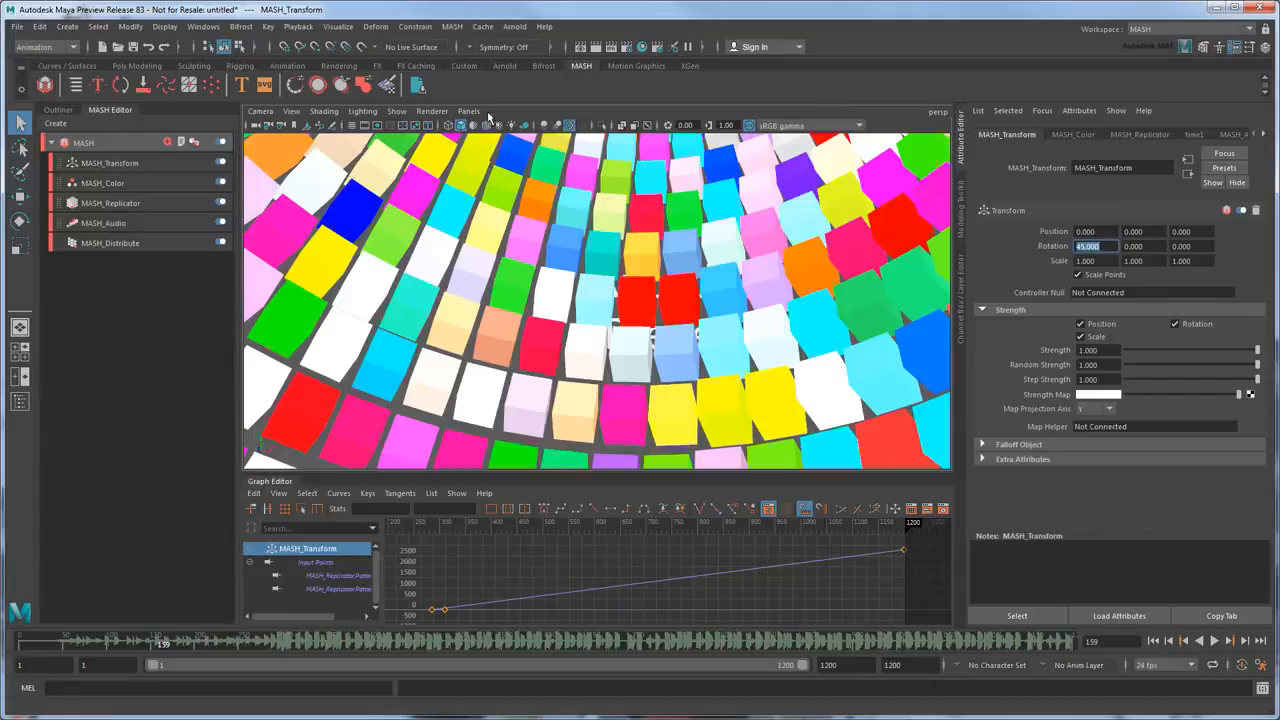
mouse_move(505, 126)
click(630, 141)
alt+drag(751, 266, 600, 394)
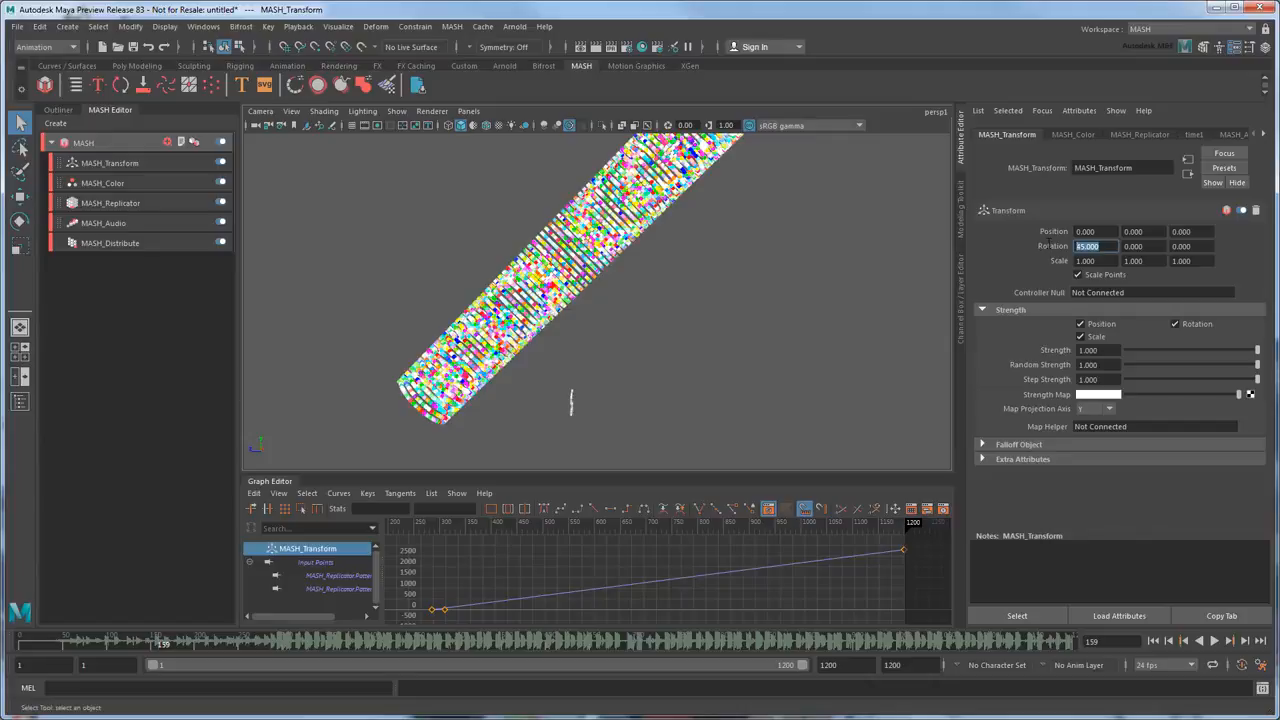
Try an X Rotation of 30 and Y Positions of 5 and 10 on the Transform node, resetting each to 0
text(30)
key(Return)
text(0)
key(Return)
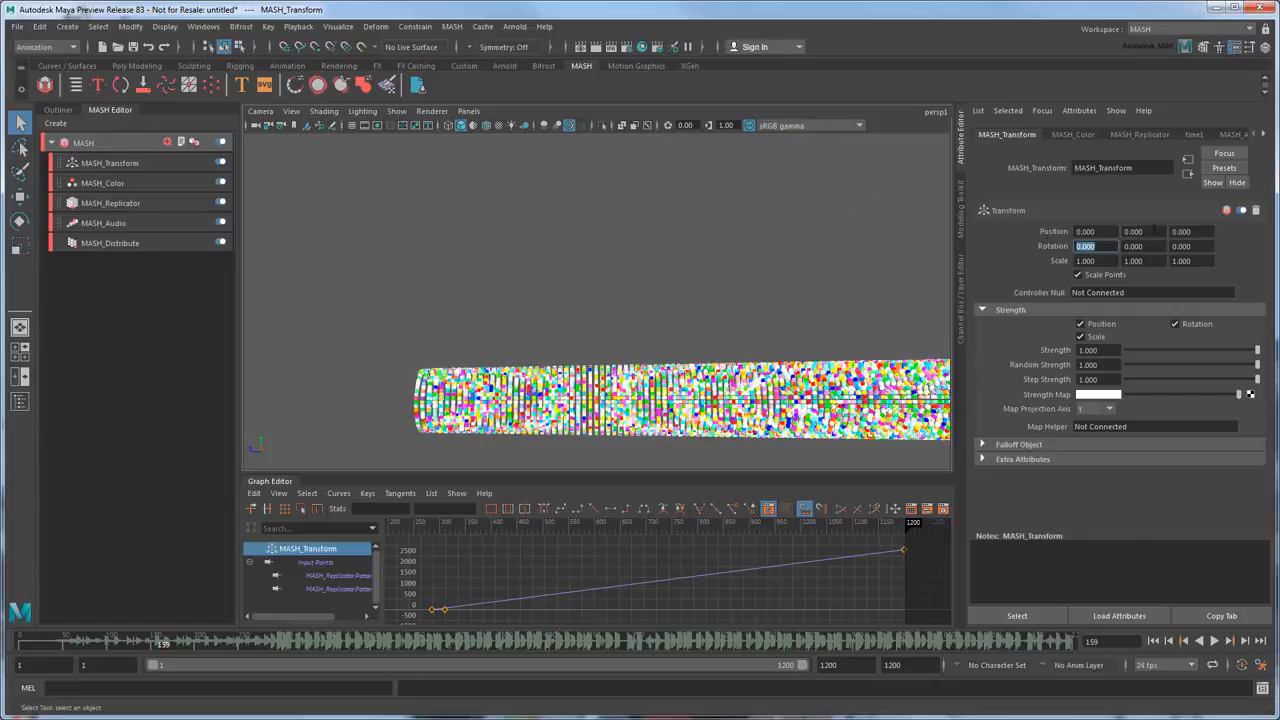
text(5)
key(Return)
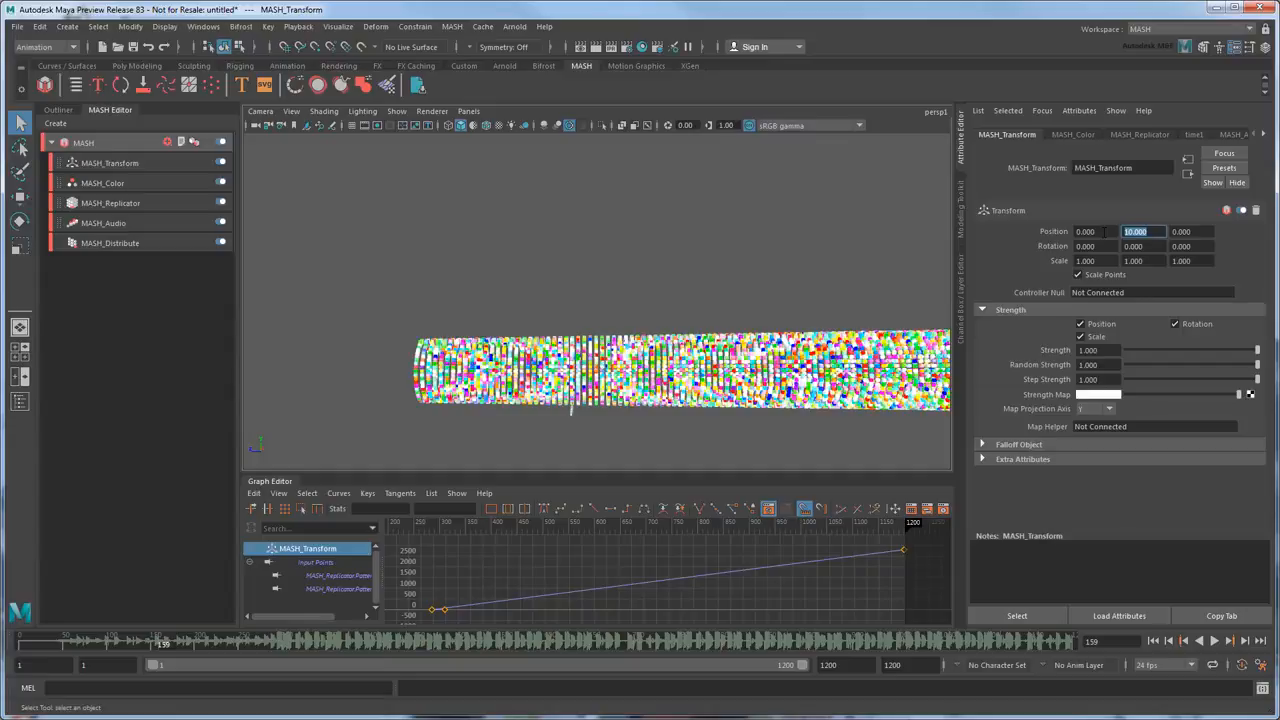
text(0)
key(Return)
Test Z Rotations of 10, 15, 20 and 45 on the Transform node, then set the Z Rotation to 360
alt+drag(905, 252, 784, 197)
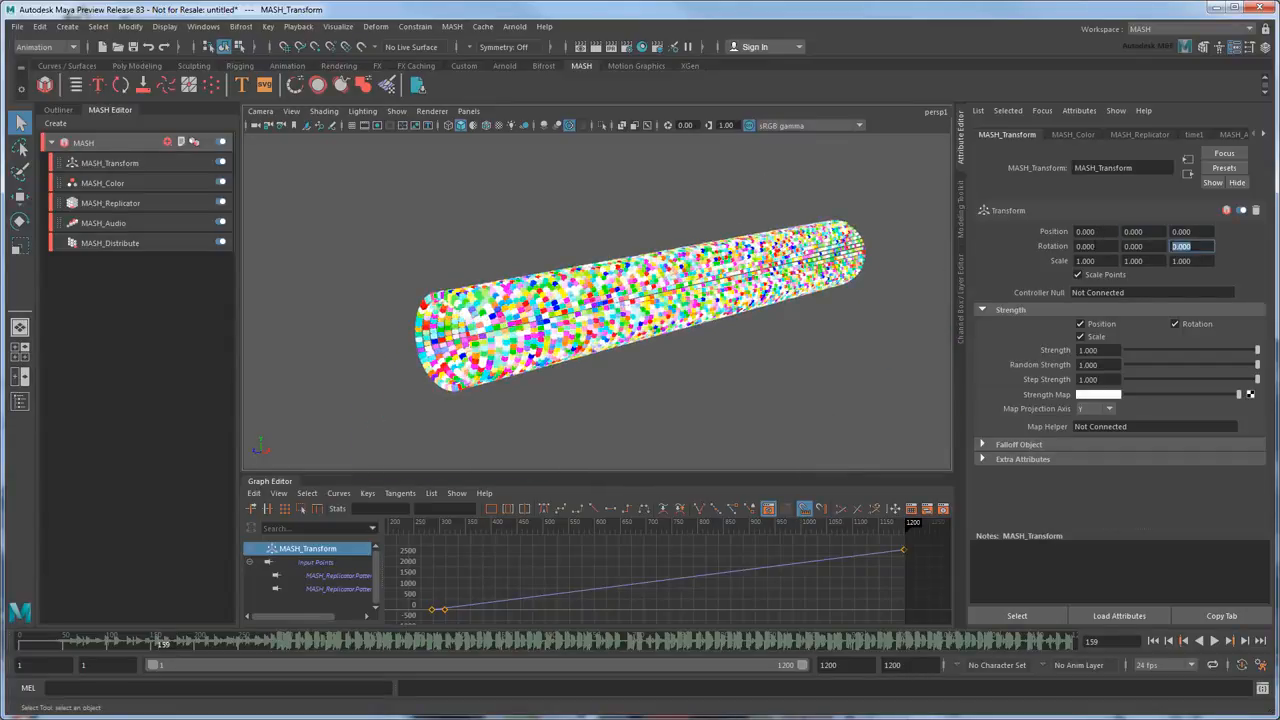
text(10)
key(Return)
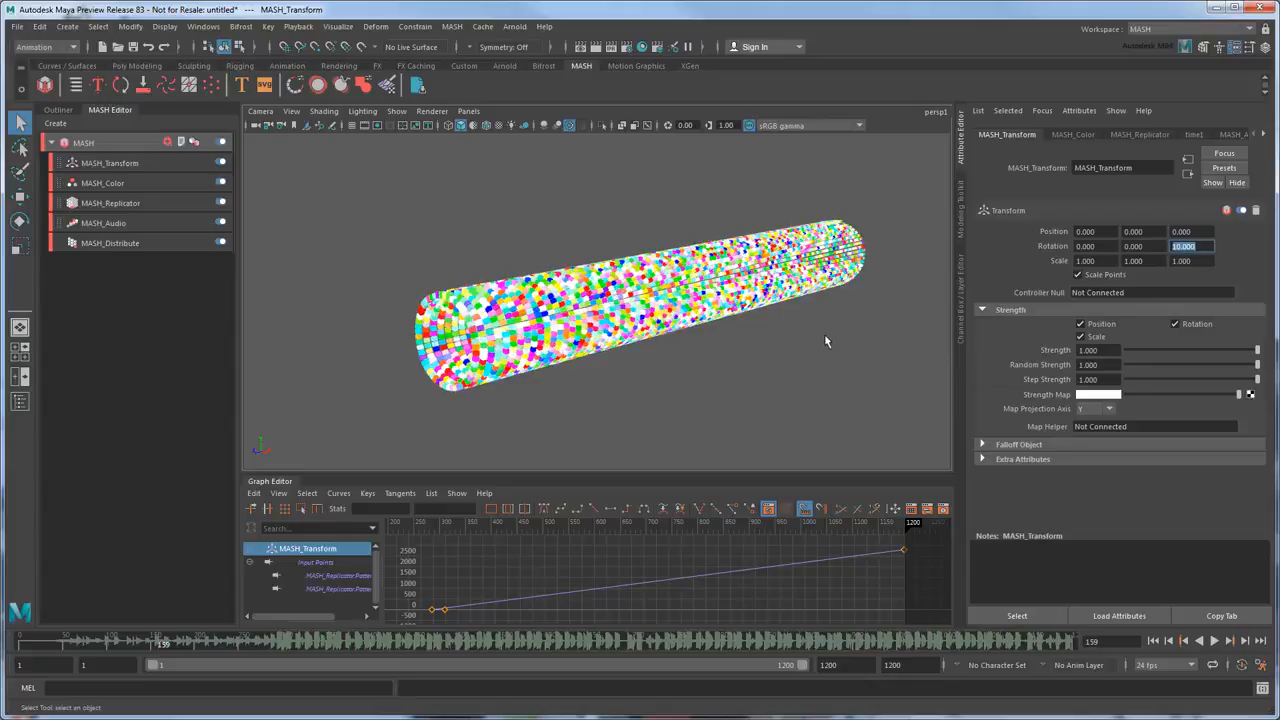
text(15)
key(Return)
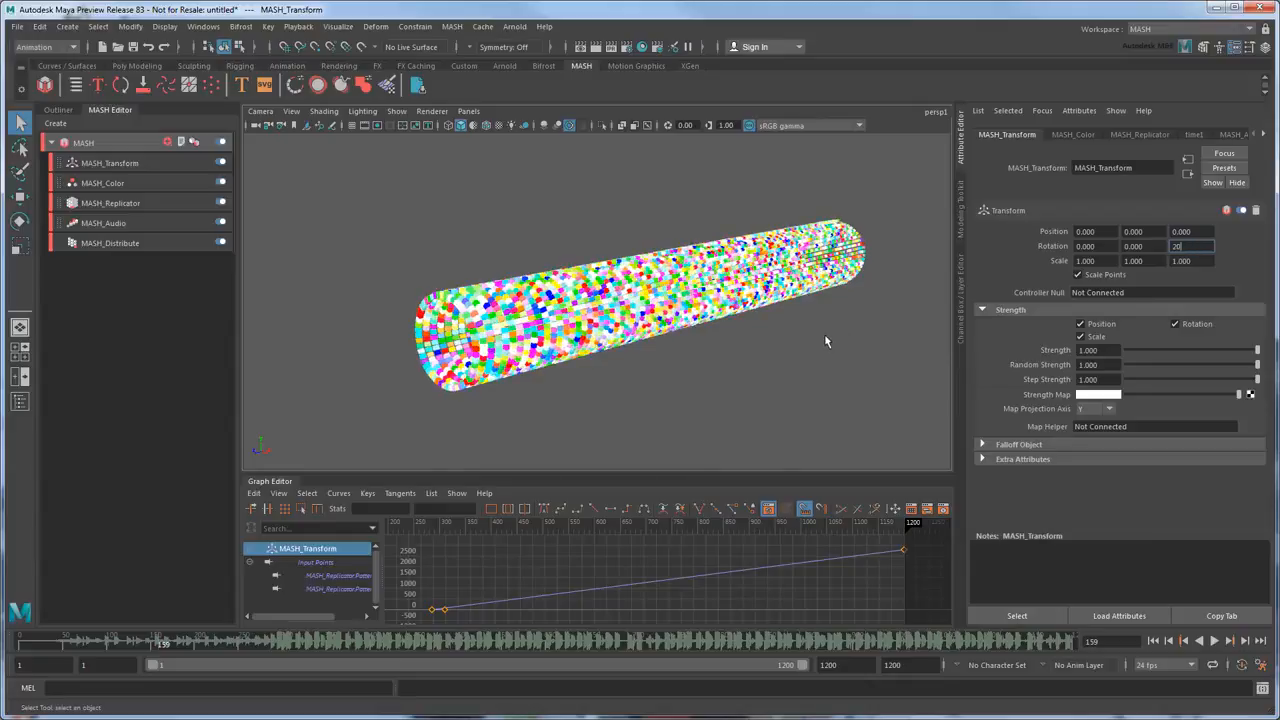
text(20)
key(Return)
text(45)
key(Return)
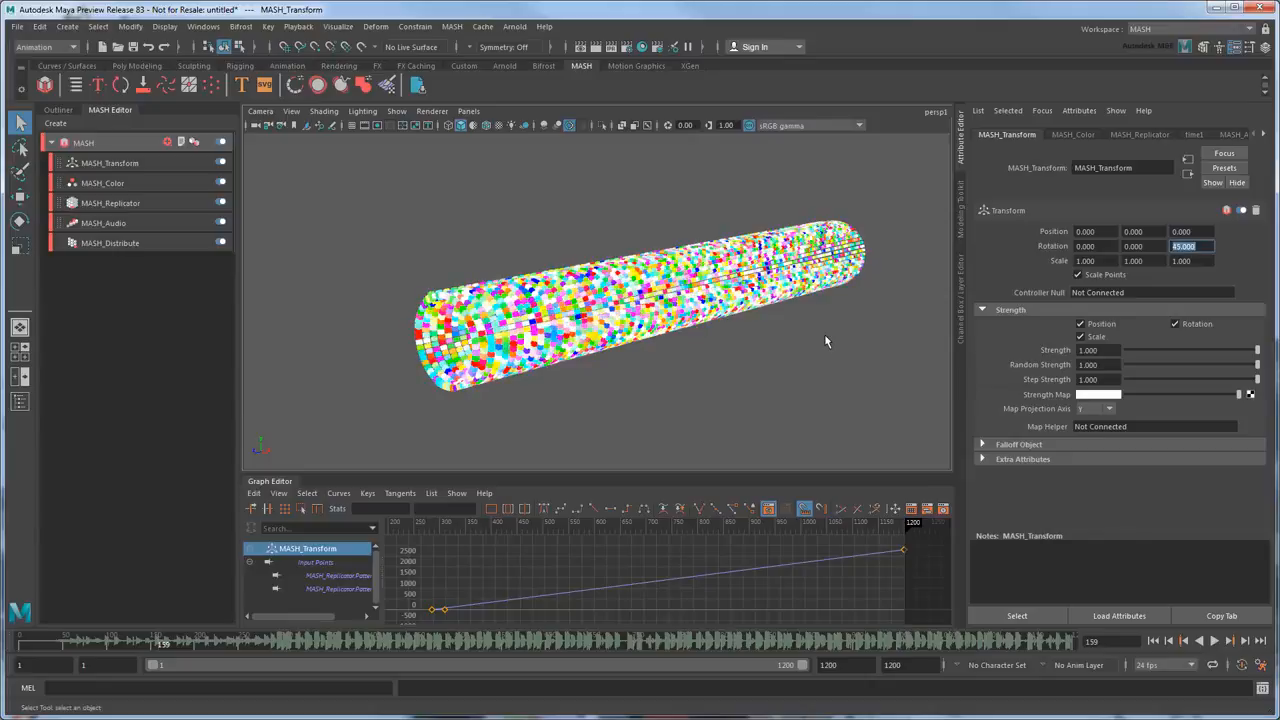
text(360)
key(Return)
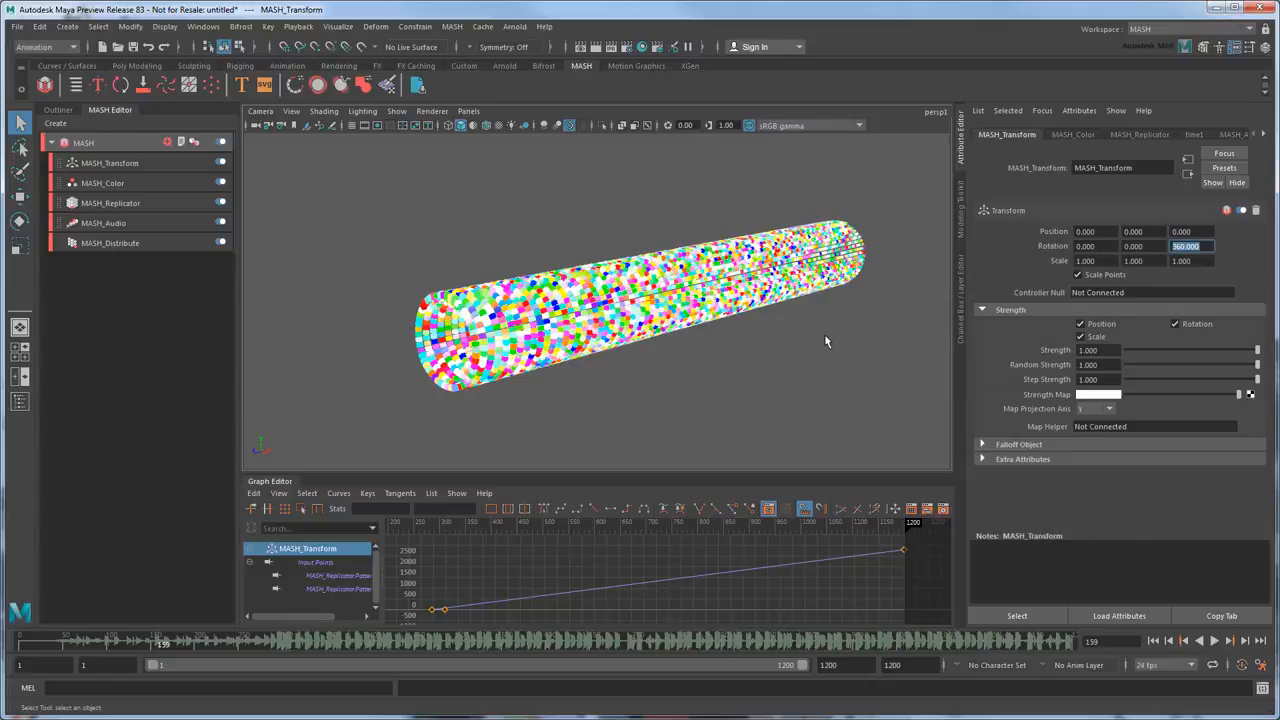
Create a falloff object for the Transform node and scale it uniformly to about 16.167 so it surrounds the tunnel
click(1034, 446)
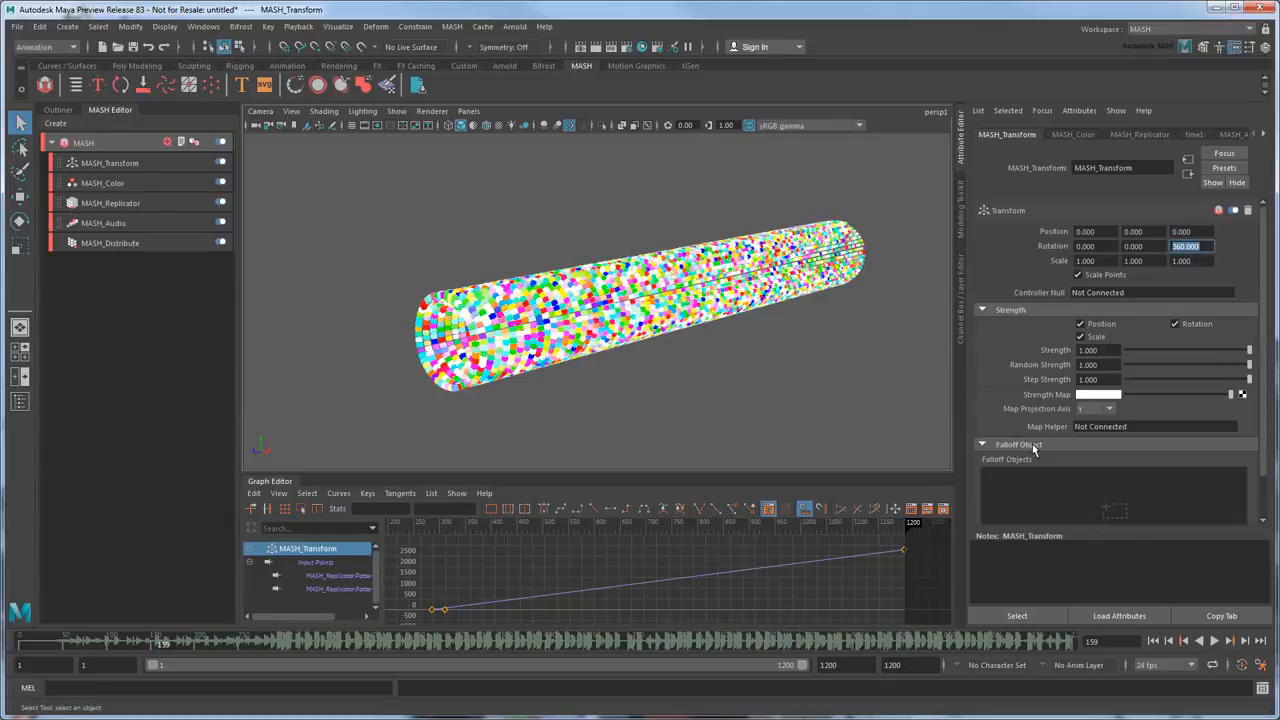
scroll(1025, 460, down, 2)
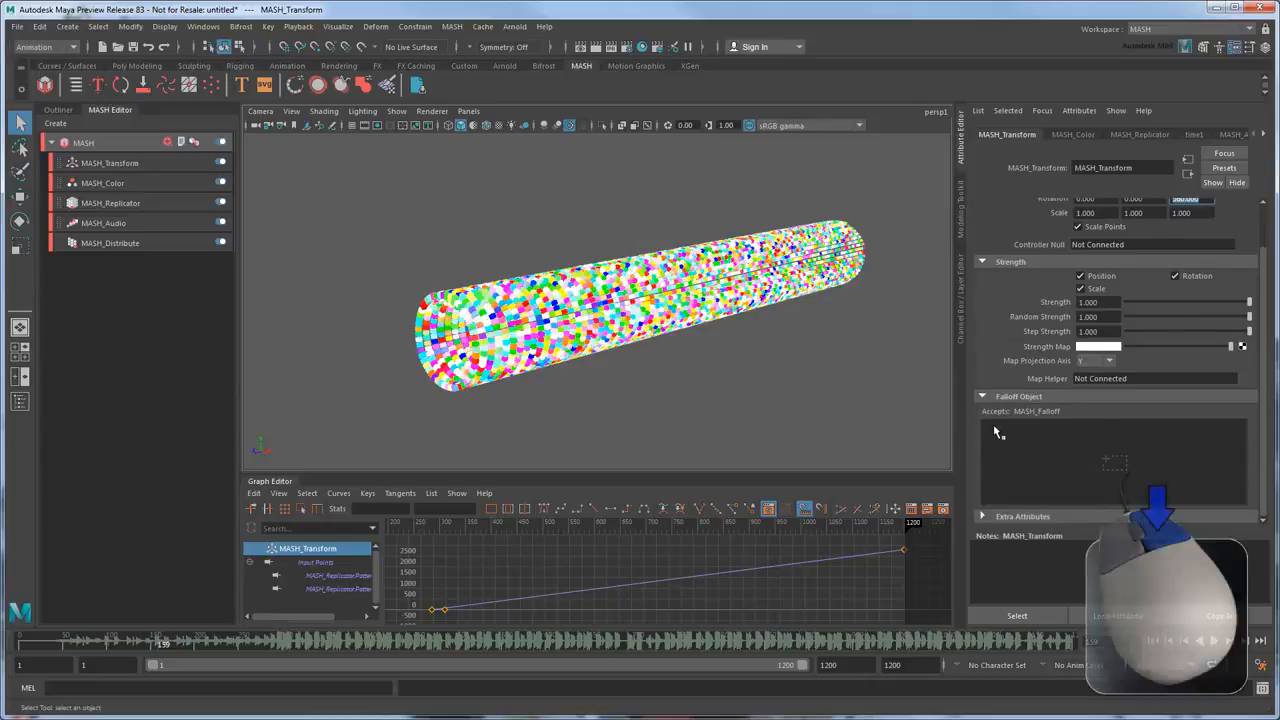
right_click(994, 428)
click(1046, 436)
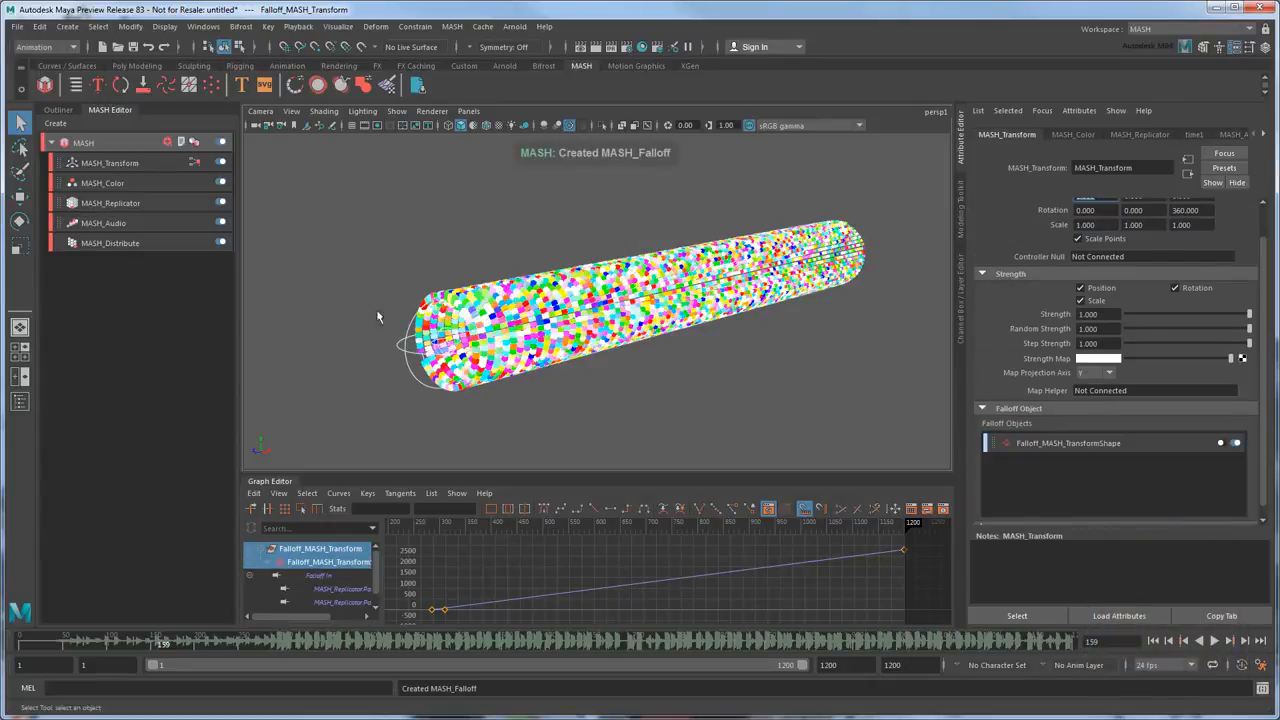
key(r)
drag(443, 342, 473, 350)
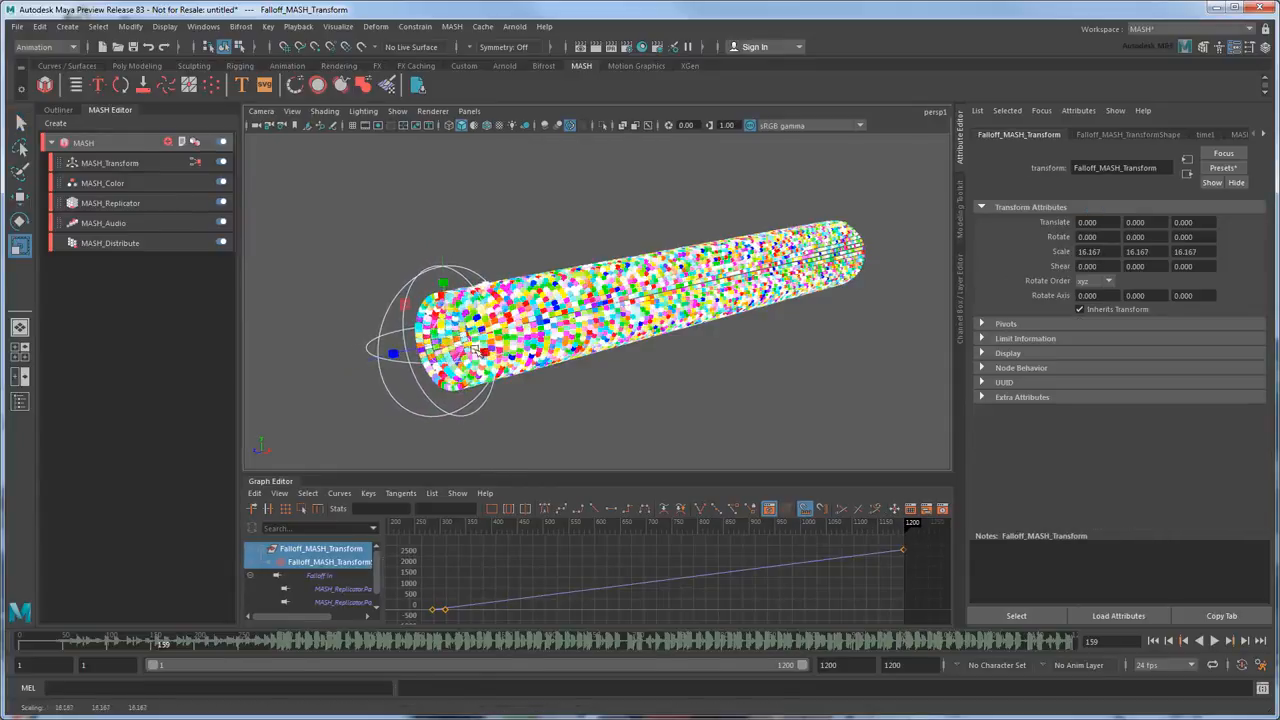
Move the falloff object along the tunnel to about -56.2 on Z
key(w)
alt+drag(587, 373, 503, 360)
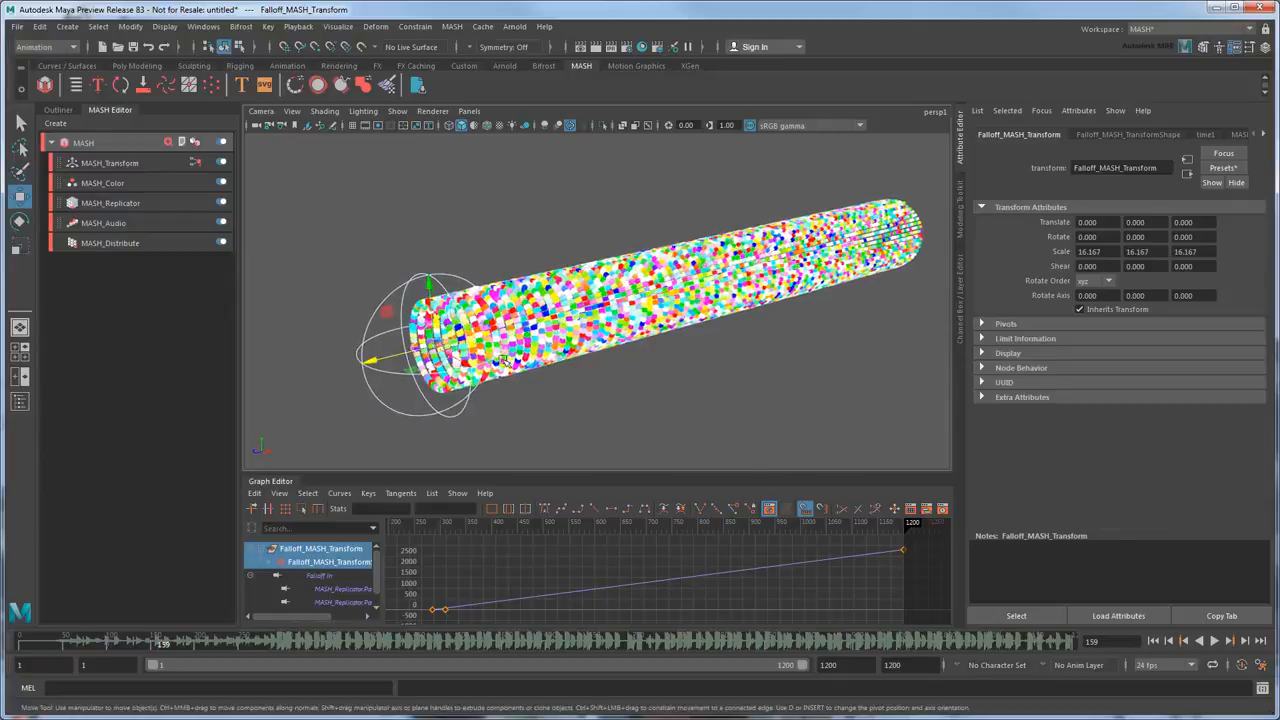
drag(369, 359, 611, 364)
scroll(659, 389, down, 3)
alt+middle_drag(783, 378, 656, 437)
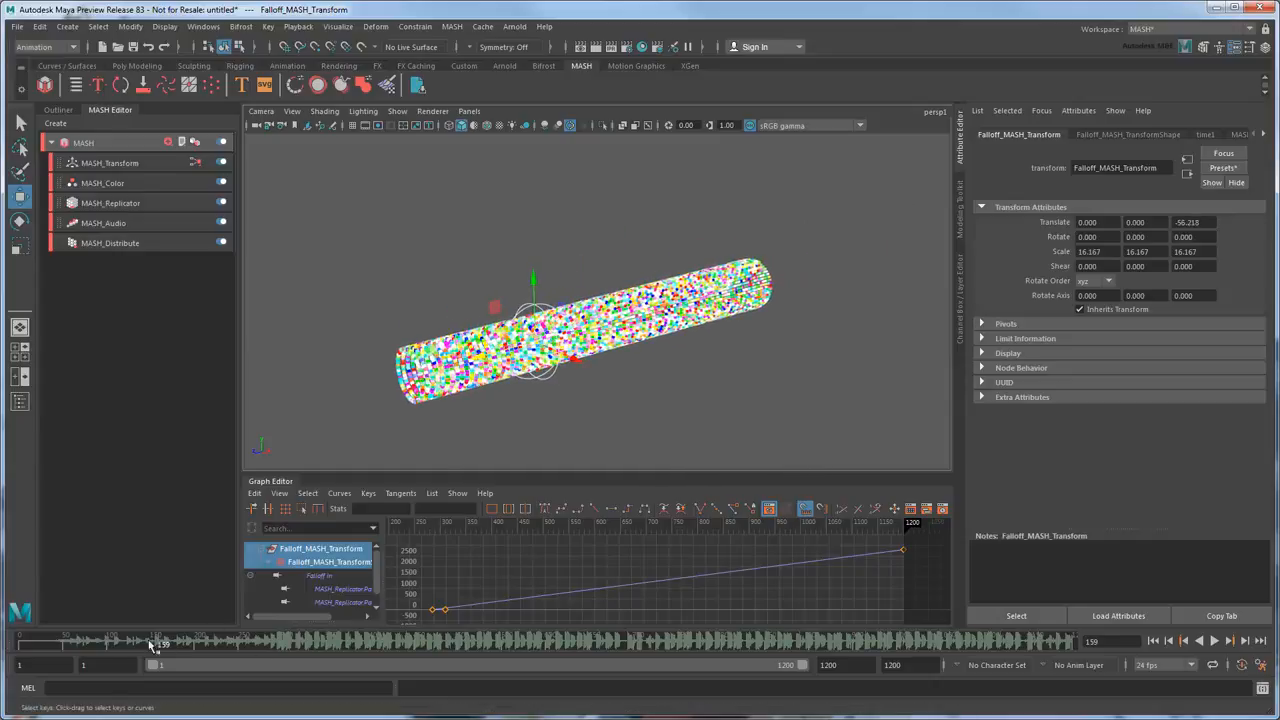
At frame 56, move the falloff along Z to about -302.05, beyond the tunnel's far end, and key its Translate values
mouse_move(64, 645)
mouse_down()
mouse_move(87, 647)
mouse_move(71, 645)
mouse_up()
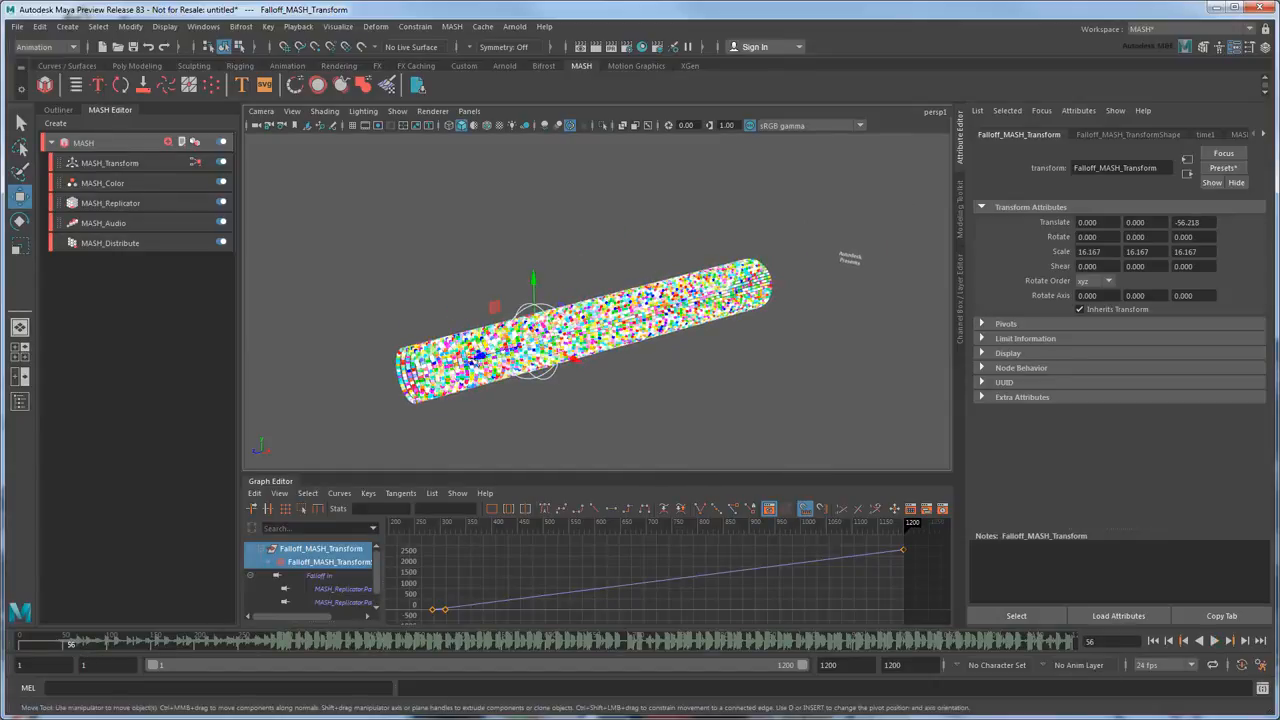
alt+drag(752, 366, 689, 366)
alt+middle_drag(689, 366, 468, 344)
scroll(280, 324, down, 2)
drag(279, 326, 730, 324)
right_click(1078, 224)
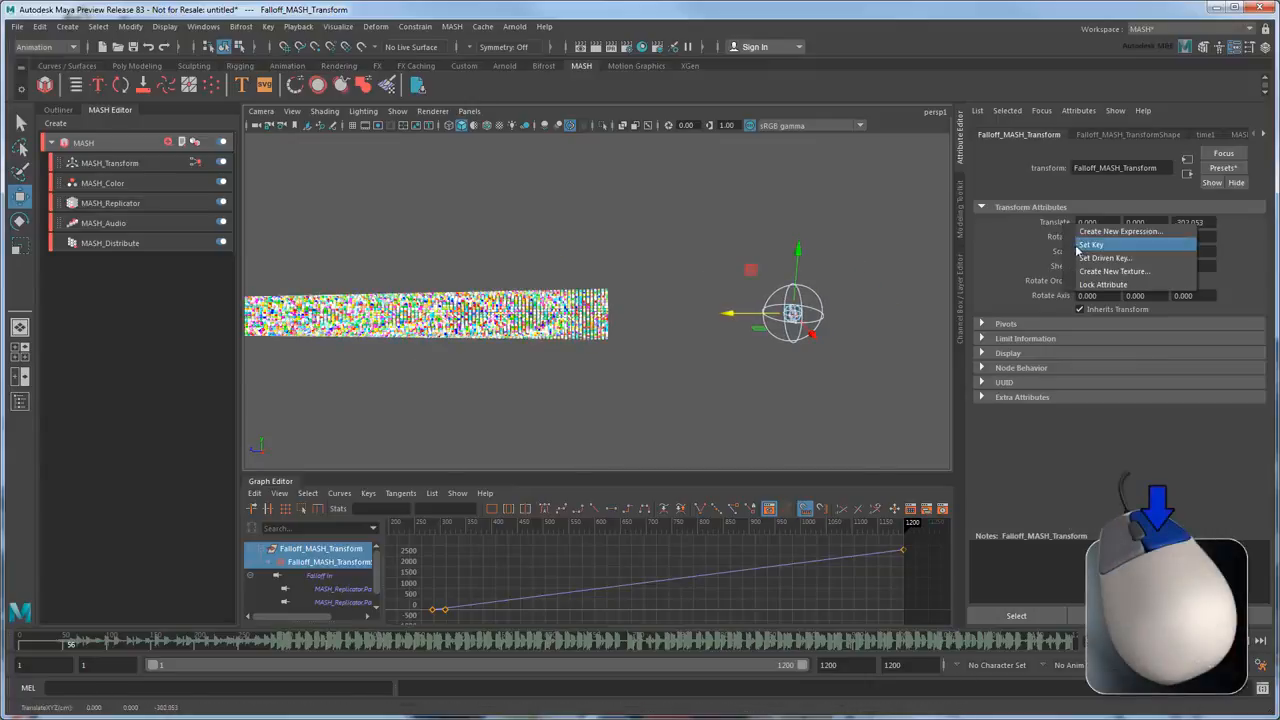
click(1085, 250)
At frame 201, move the falloff along Z to about 16.76, just outside the tunnel's near opening, and key its Translate values
alt+middle_drag(449, 377, 517, 388)
drag(98, 648, 200, 632)
drag(799, 312, 210, 341)
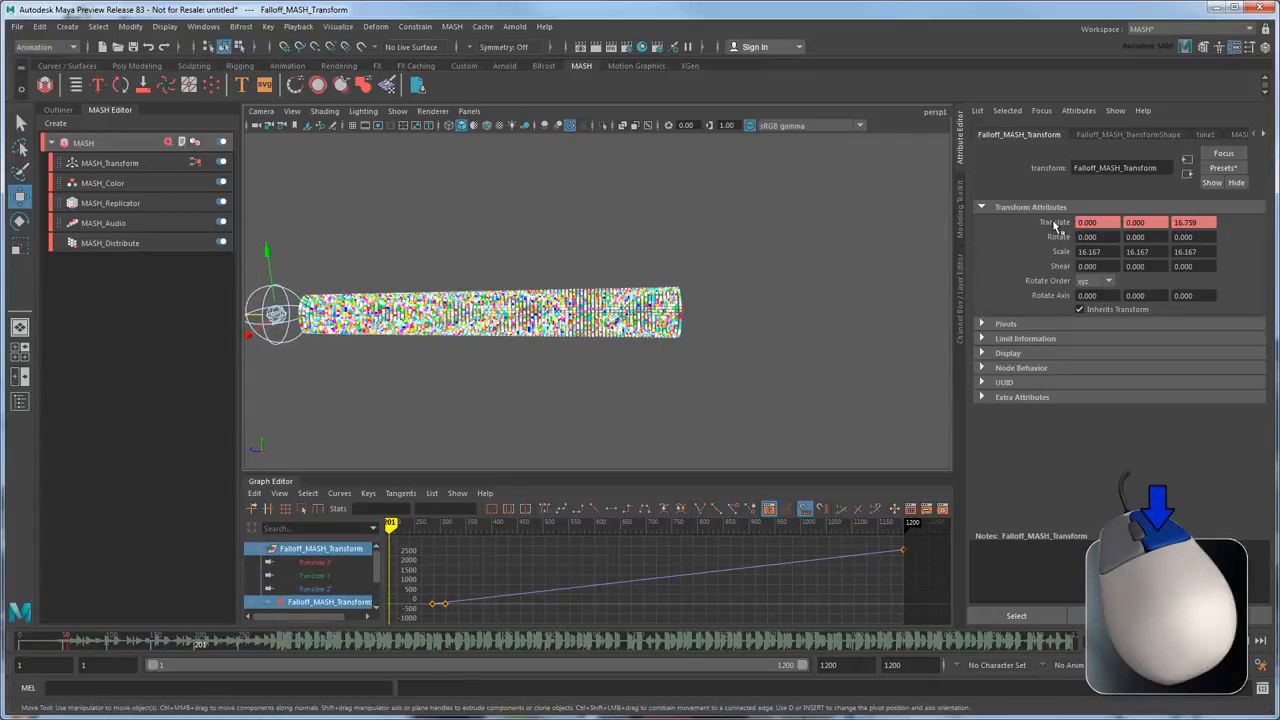
right_drag(1055, 227, 1085, 245)
Return the viewport to the persp camera looking through the tunnel
click(469, 111)
mouse_move(494, 128)
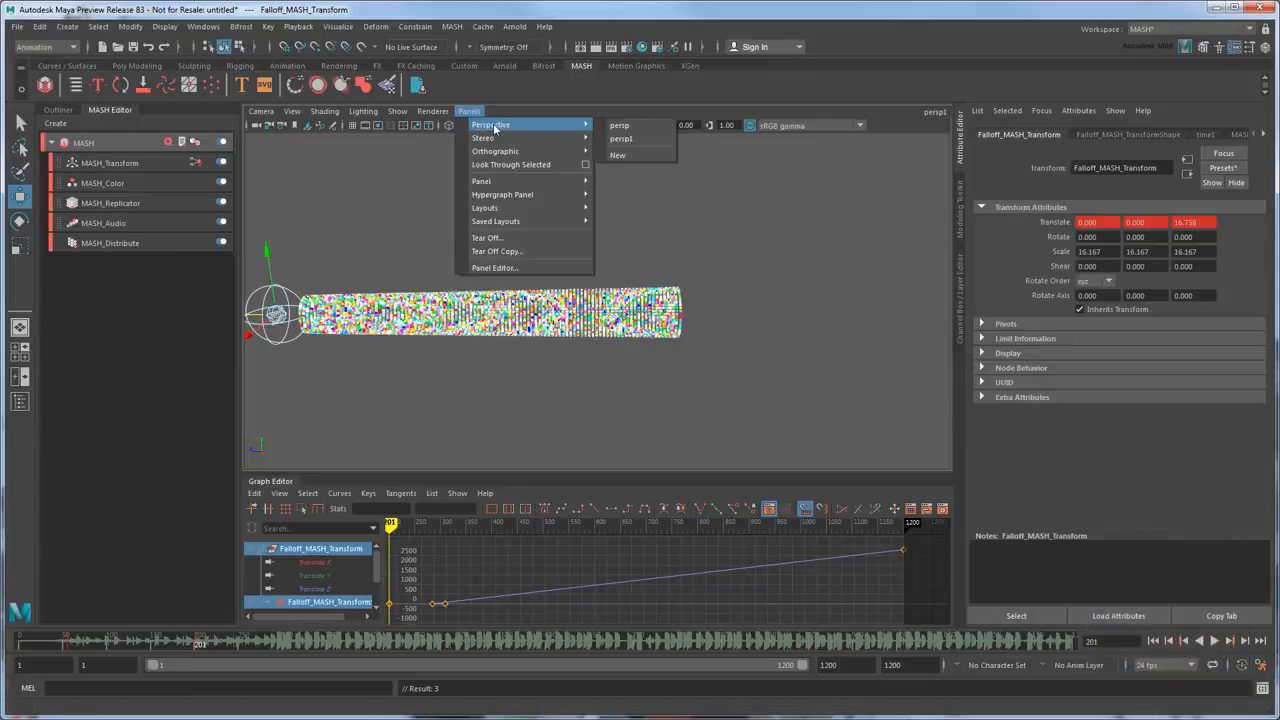
click(622, 125)
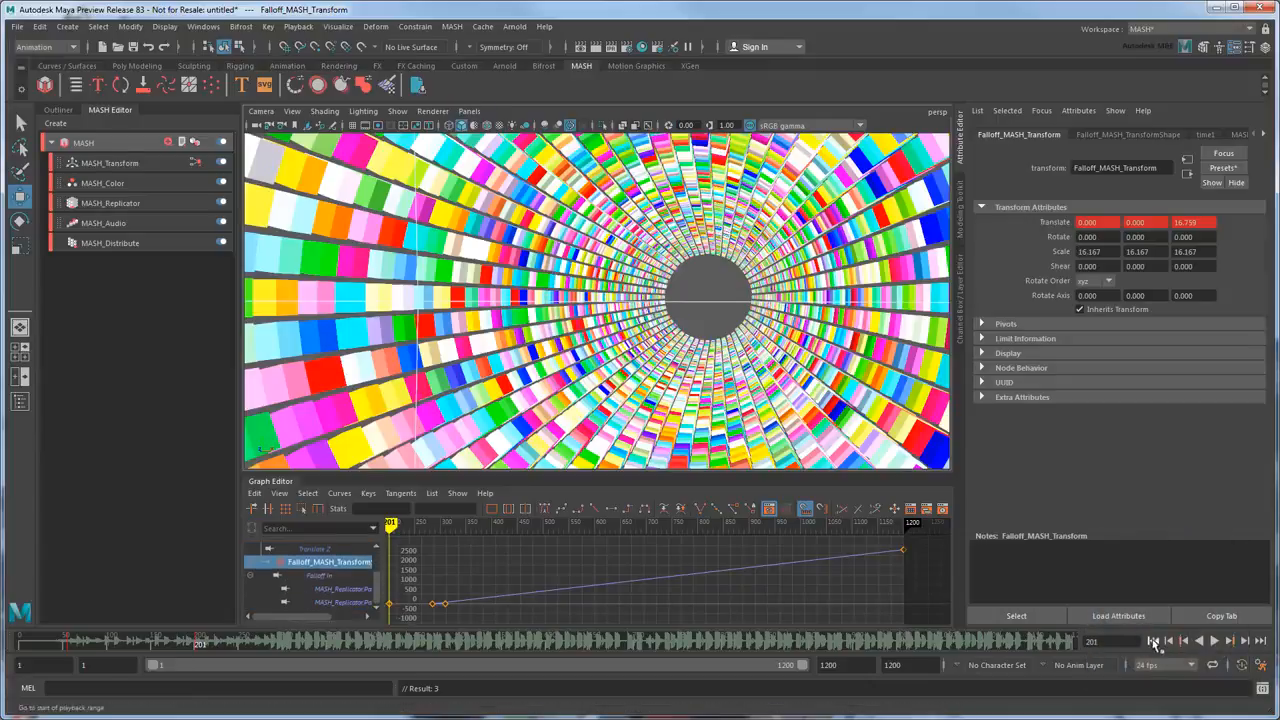
Play the animation from the first frame to check the falloff rotating the cubes around the title, stopping at frame 166
click(1153, 641)
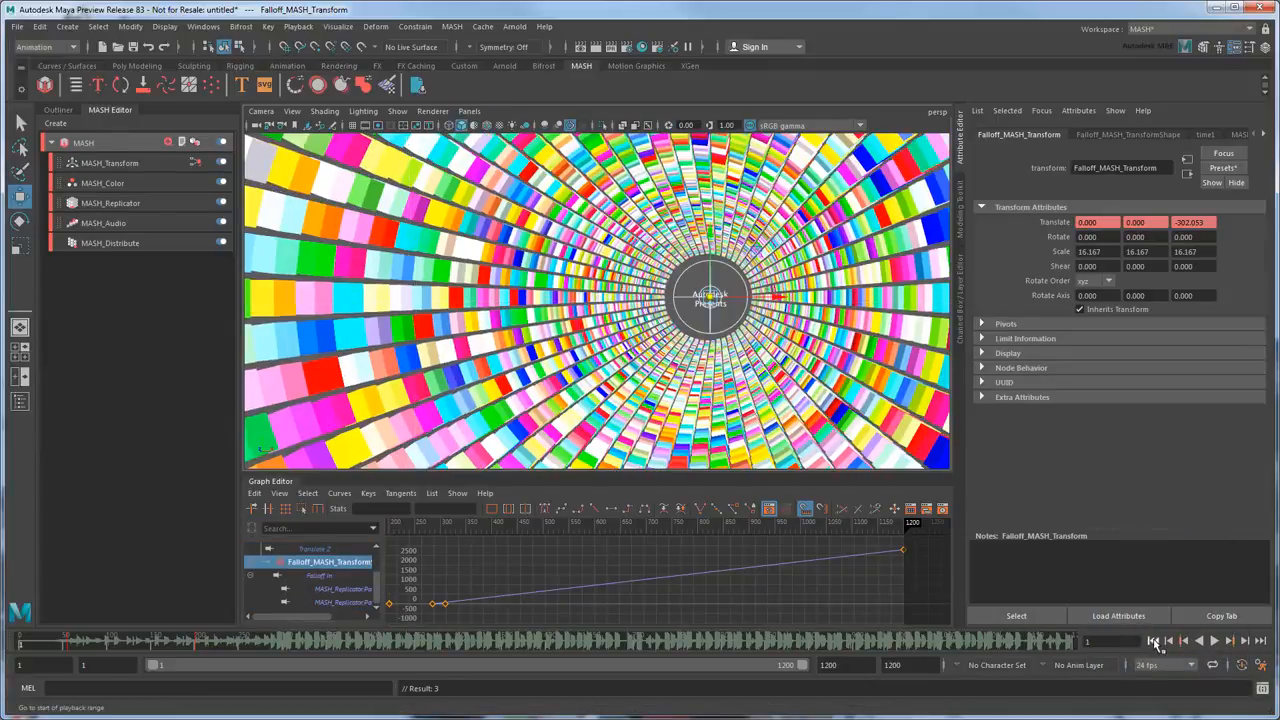
click(1215, 641)
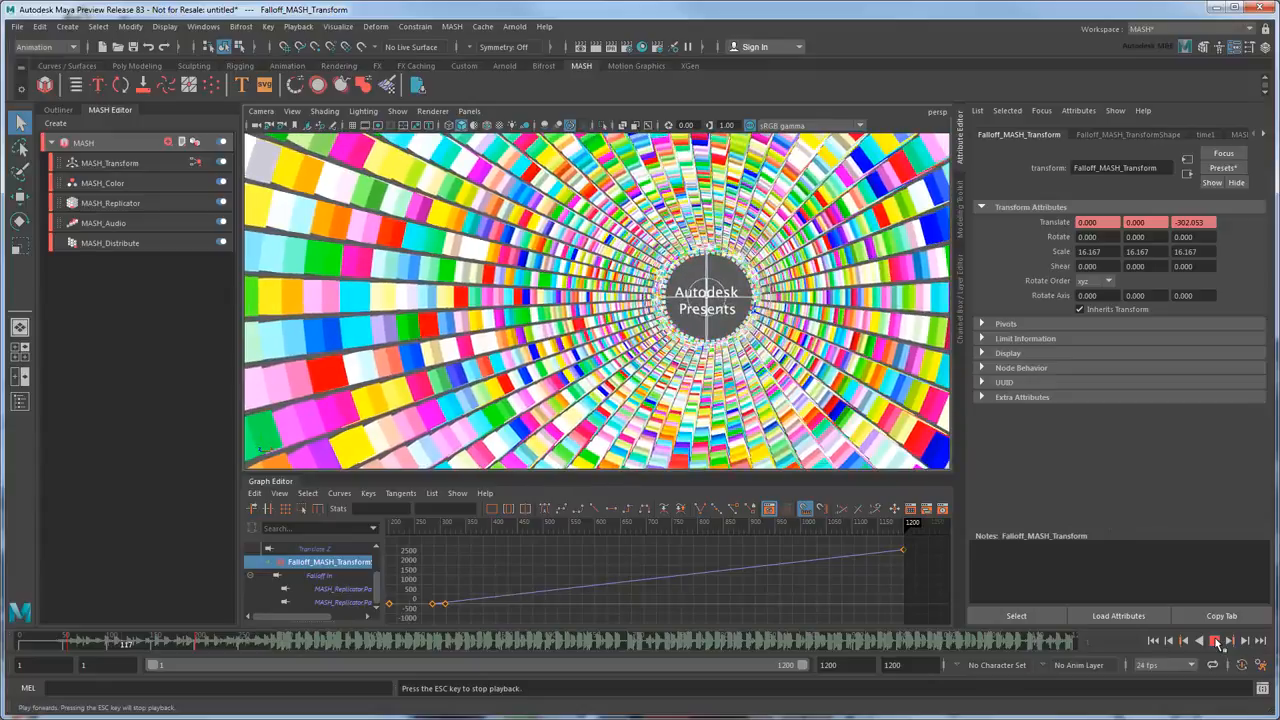
click(1215, 641)
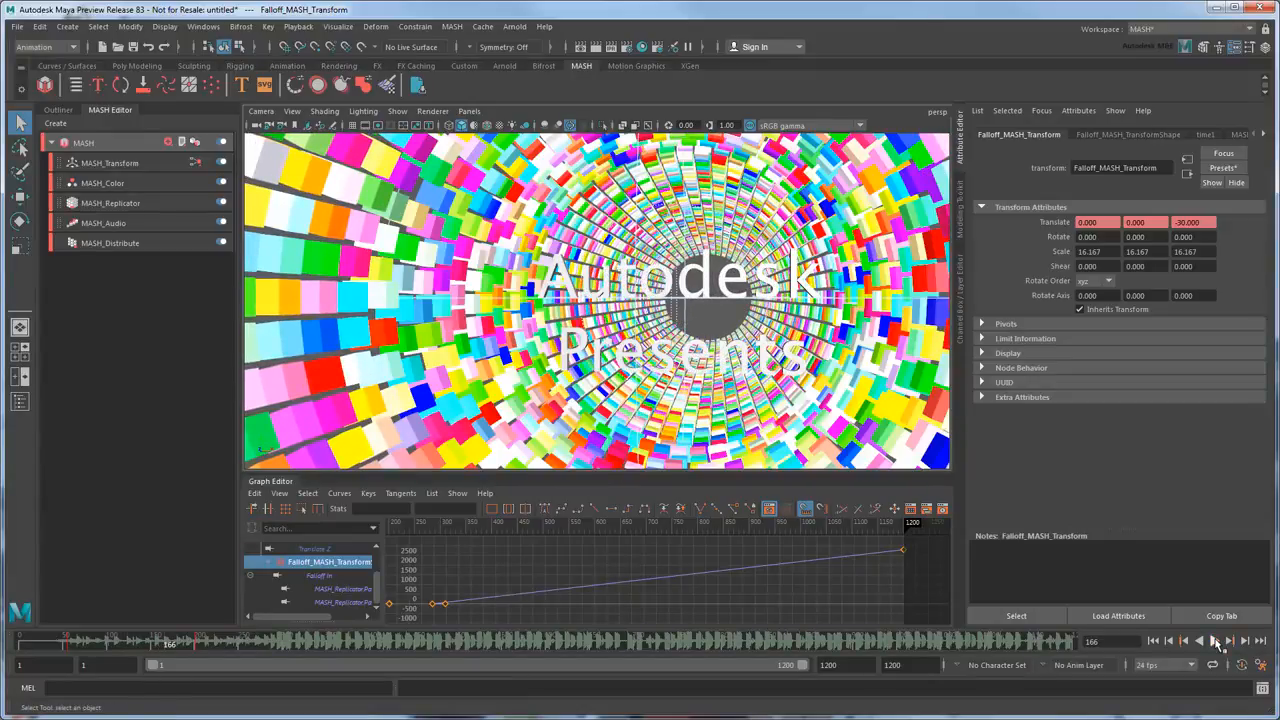
Lower the MASH Transform node's Random Strength to about 0.486 and scrub back to frame 126 to check the effect
click(110, 163)
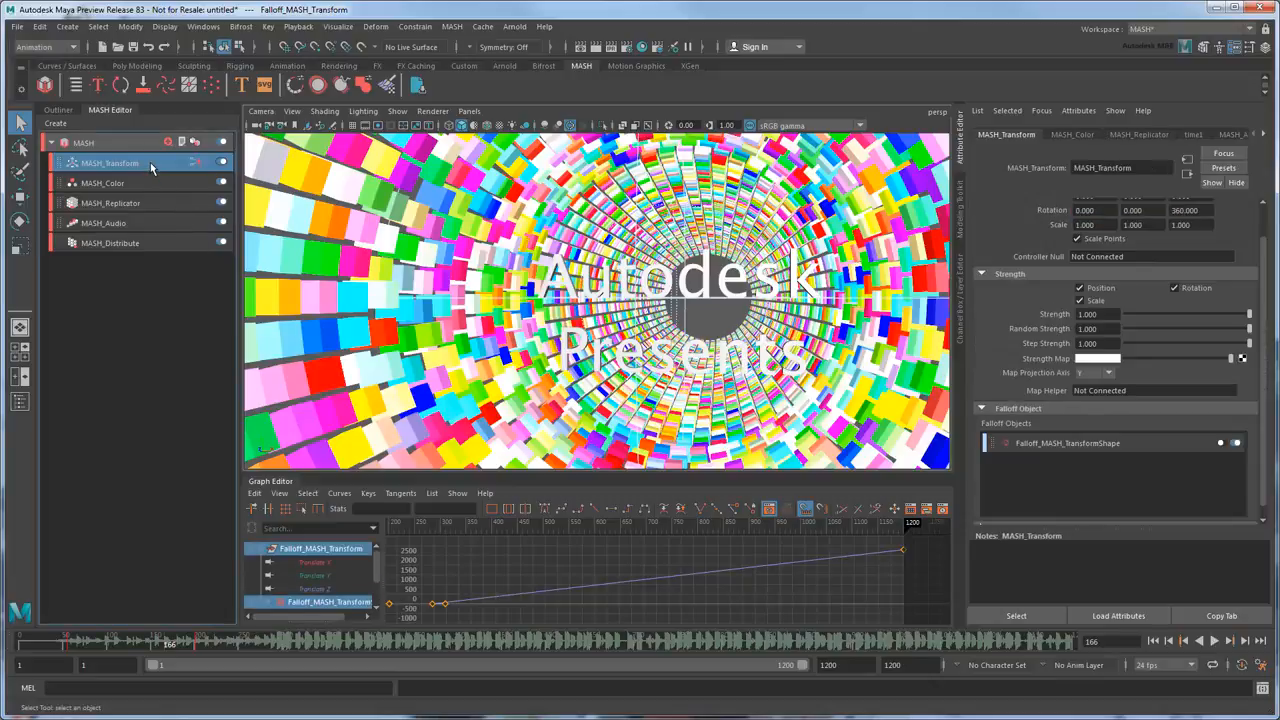
scroll(1263, 470, down, 1)
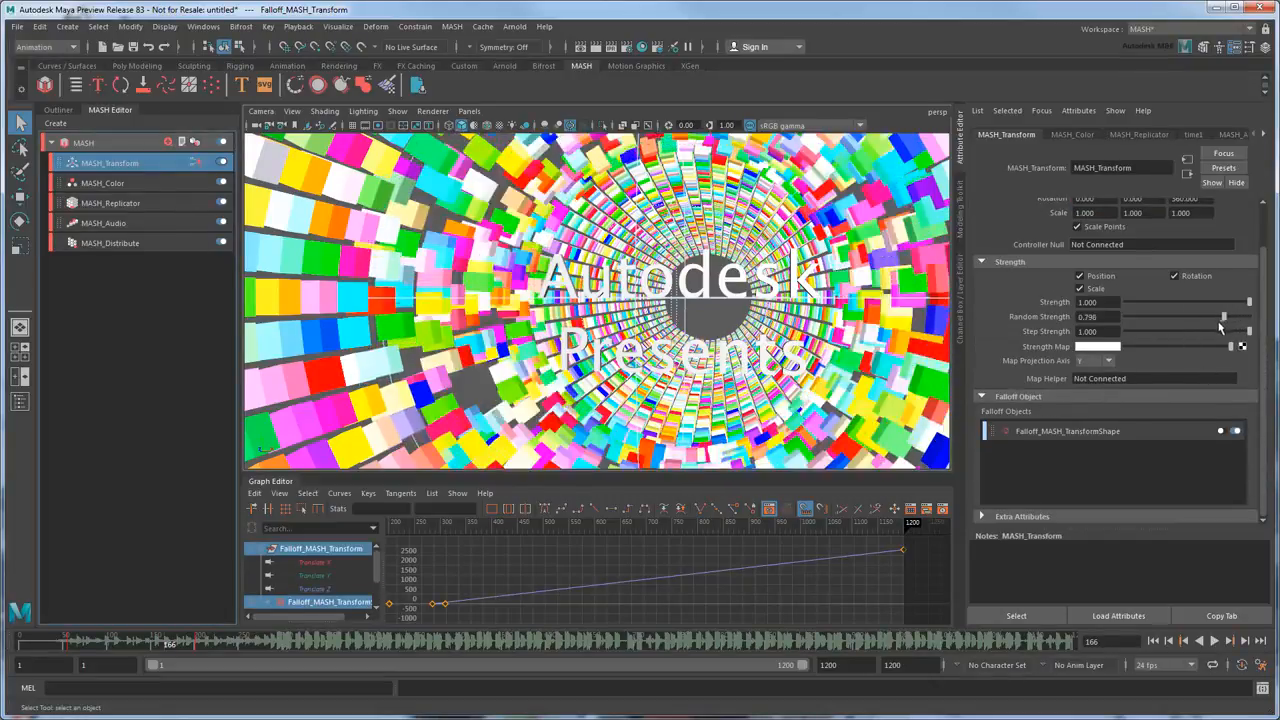
drag(1248, 316, 1185, 328)
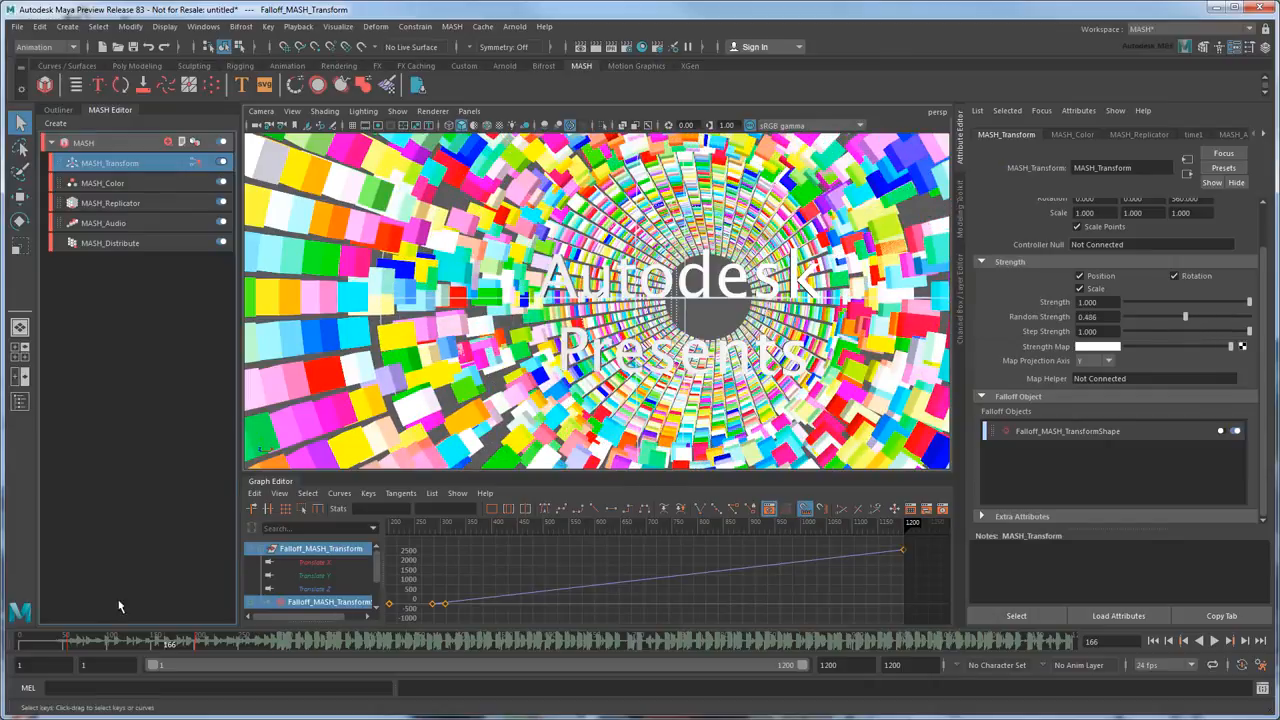
drag(189, 641, 130, 643)
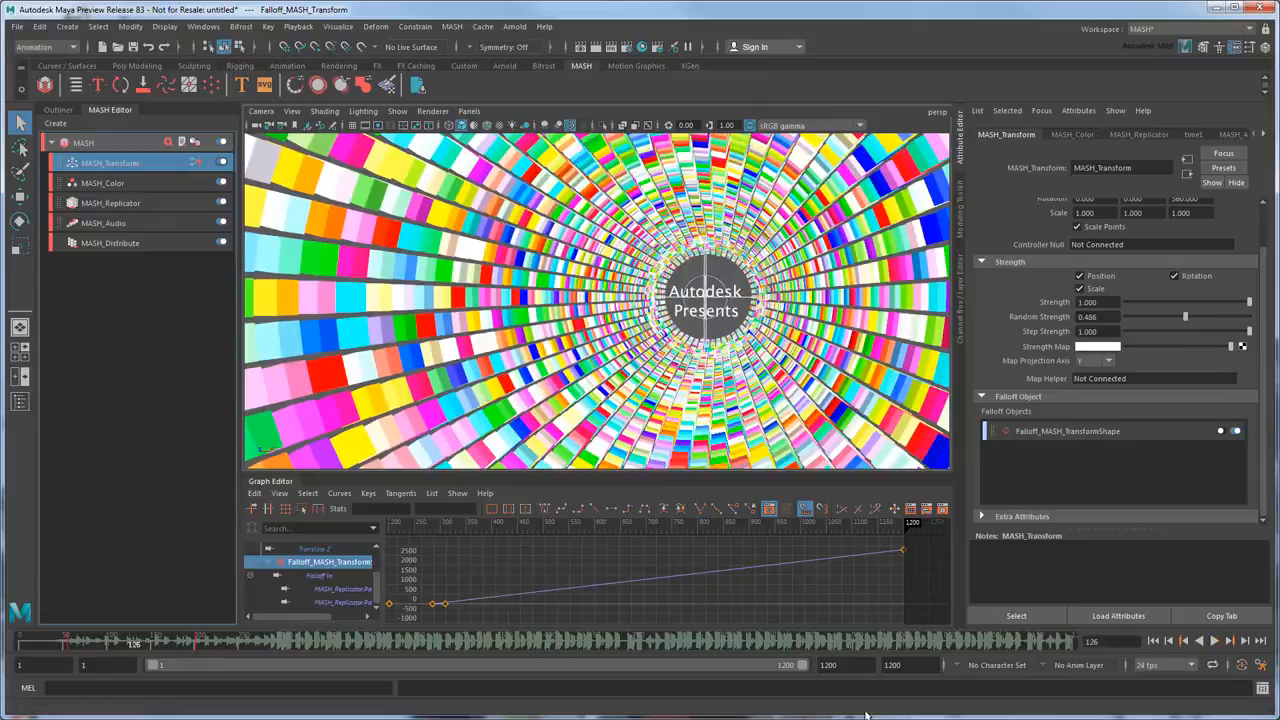
Play the animation on to frame 270 and switch the viewport to the persp1 camera
click(1213, 641)
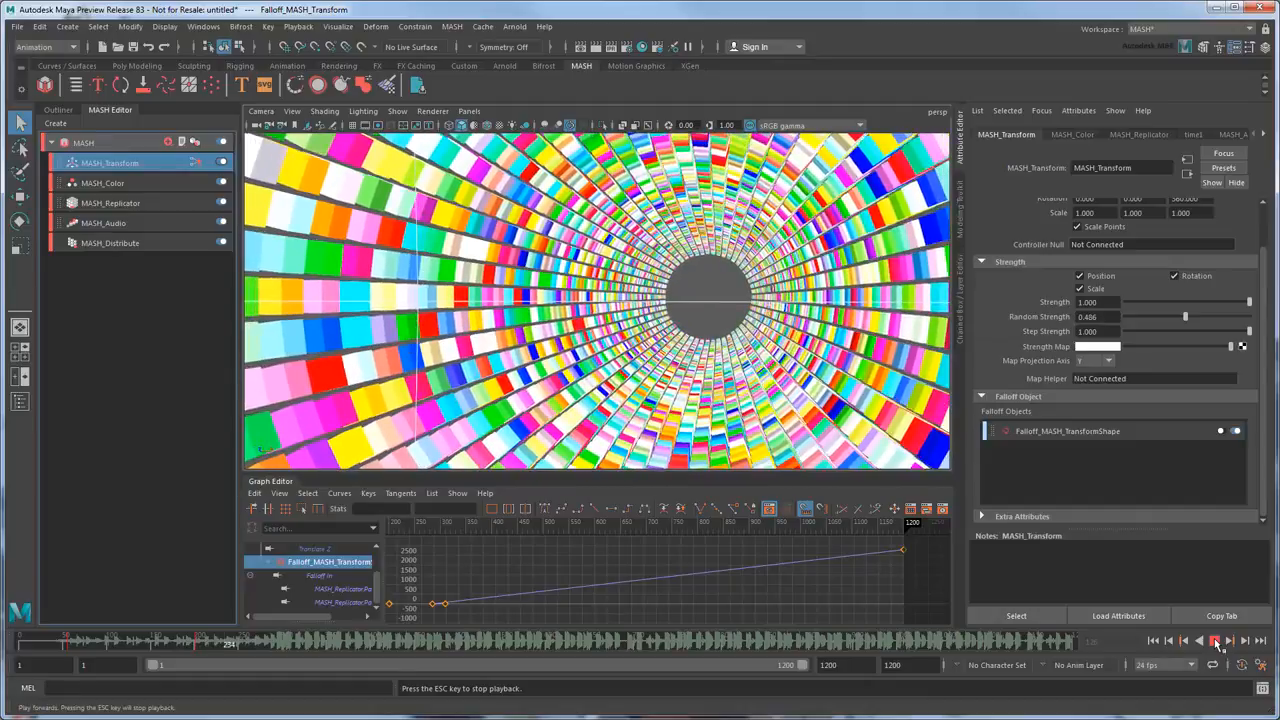
click(1215, 641)
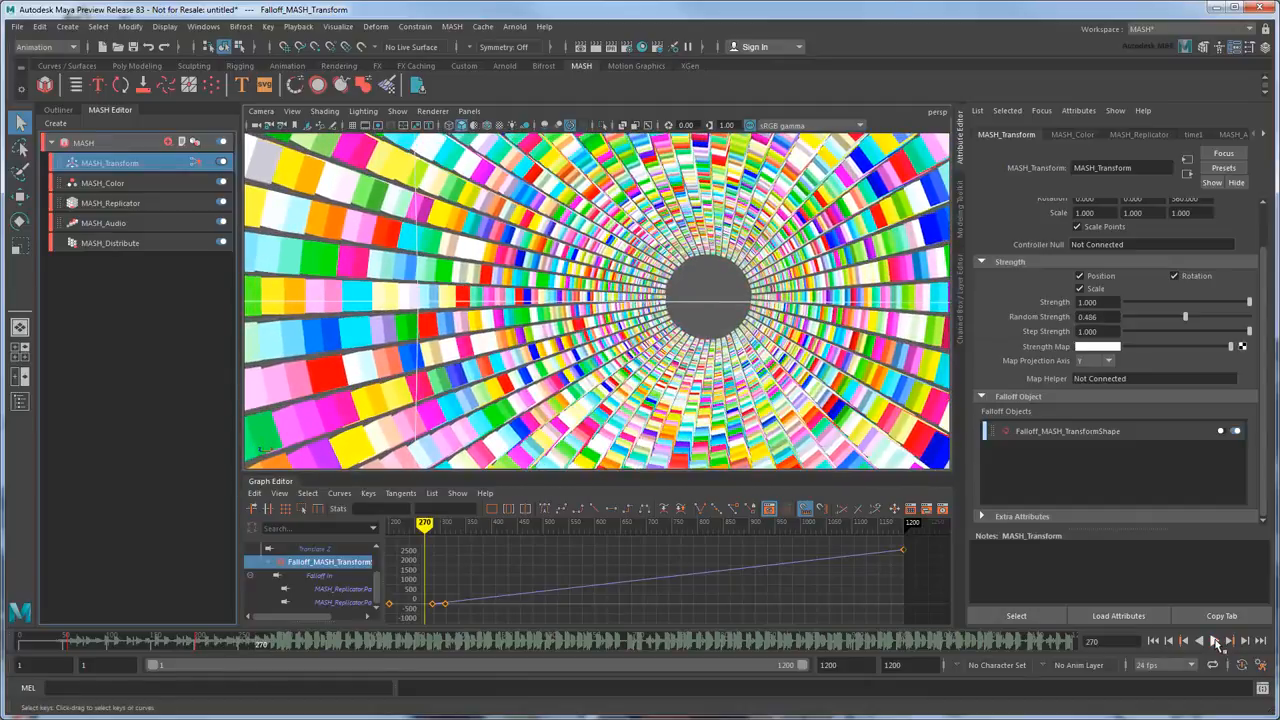
click(469, 114)
click(646, 147)
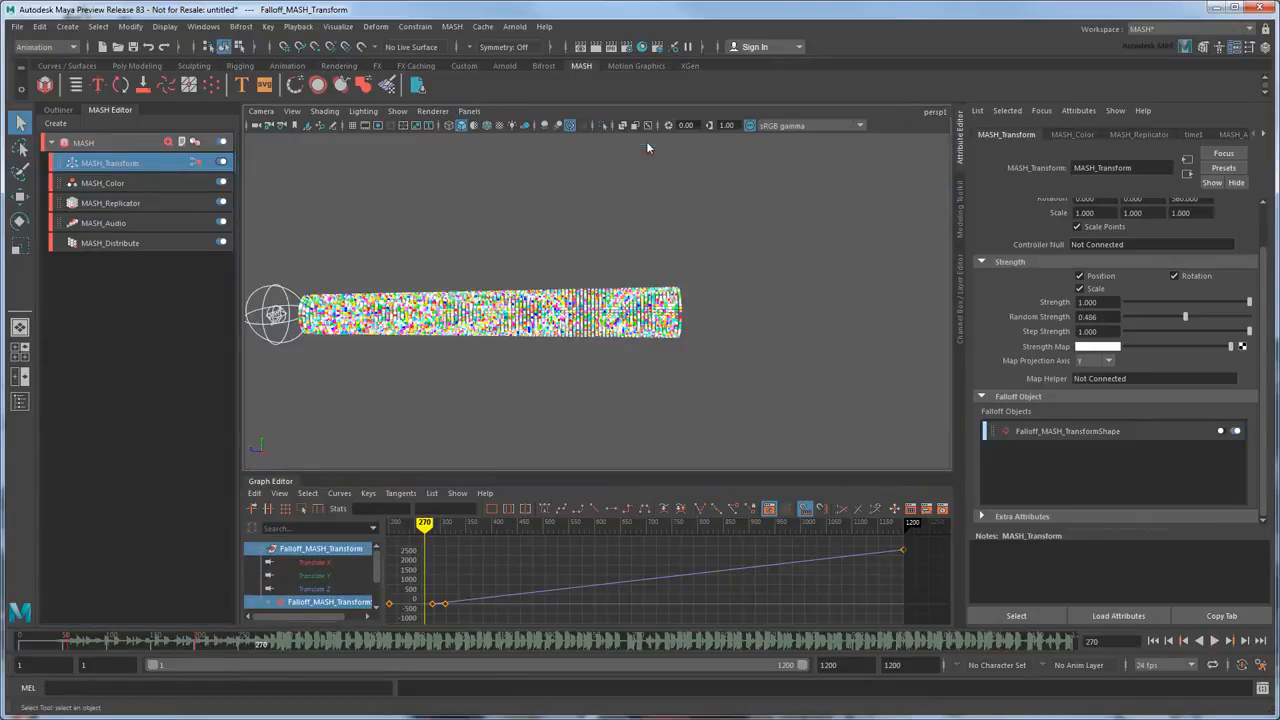
Create a second 3D type object near the tunnel's near opening and set its text to MASH
alt+drag(297, 386, 574, 361)
scroll(570, 359, up, 3)
alt+middle_drag(431, 379, 539, 375)
click(247, 88)
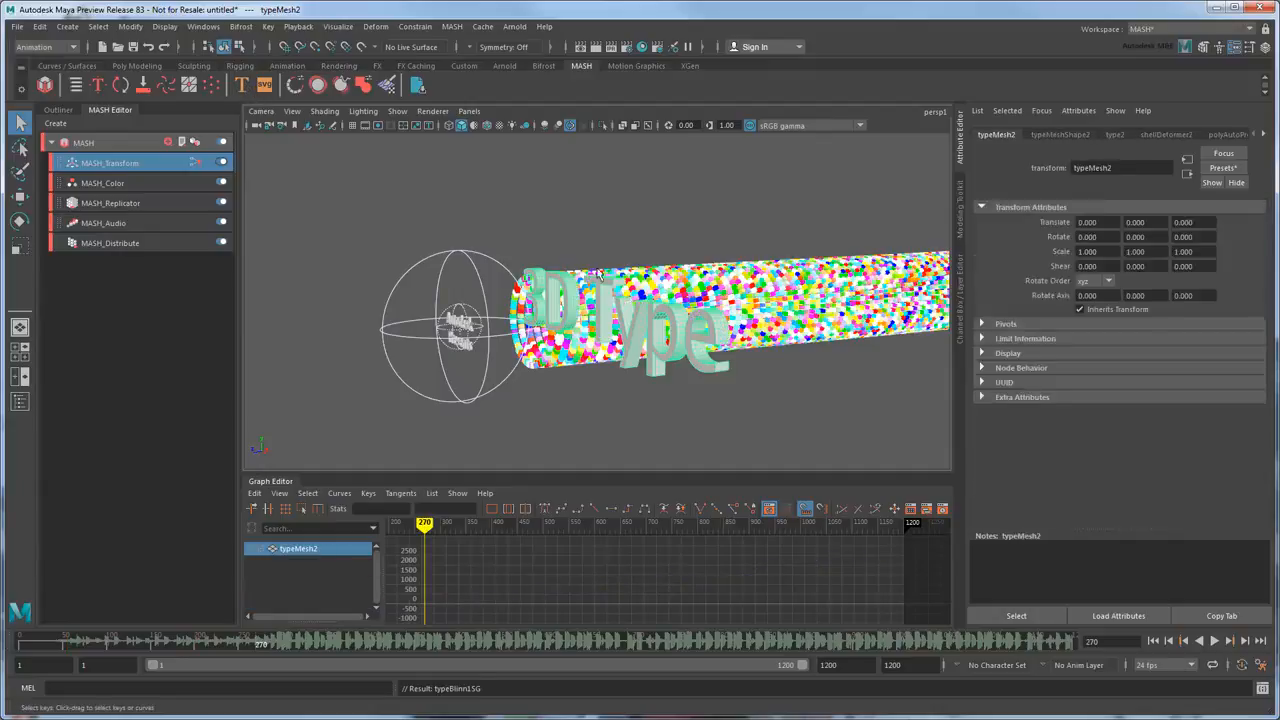
alt+drag(690, 256, 822, 262)
drag(1022, 224, 976, 224)
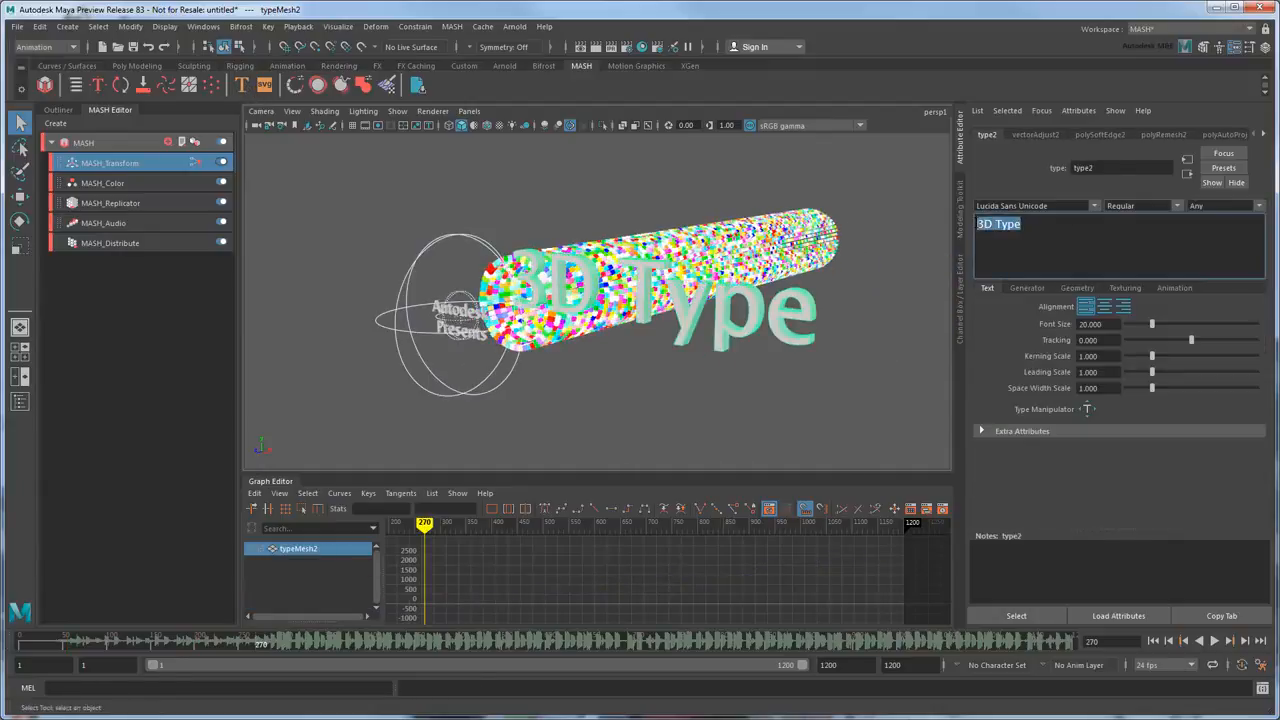
text(MASH)
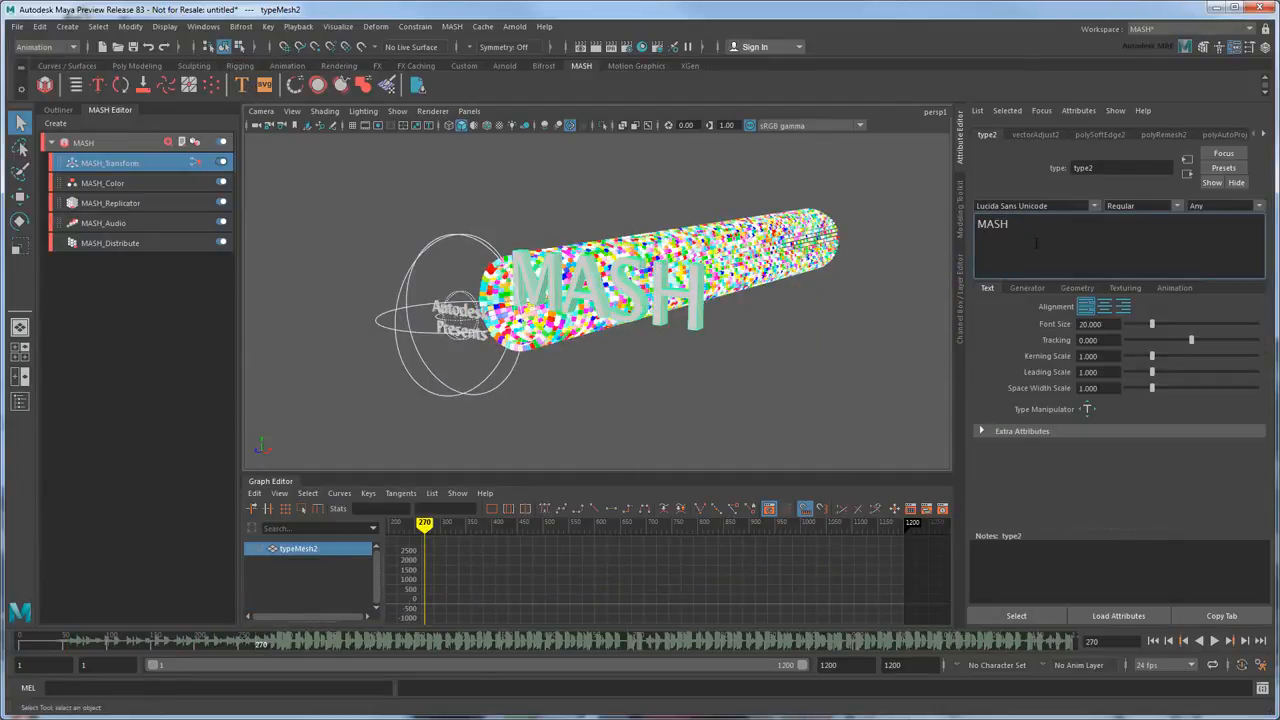
Set the MASH text's font to Arial Black and its alignment to centred
click(1094, 207)
drag(1185, 293, 1186, 231)
click(1081, 317)
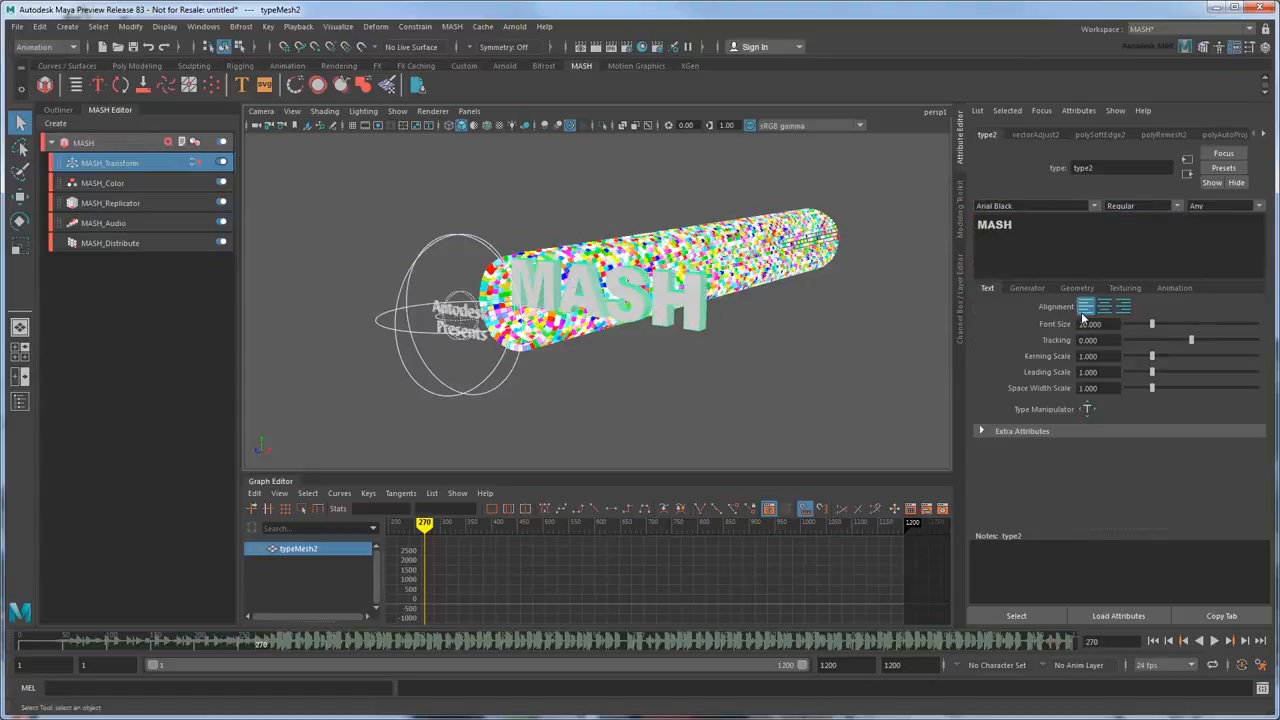
click(1104, 306)
Scale the MASH text down uniformly to about 0.316
click(586, 293)
key(r)
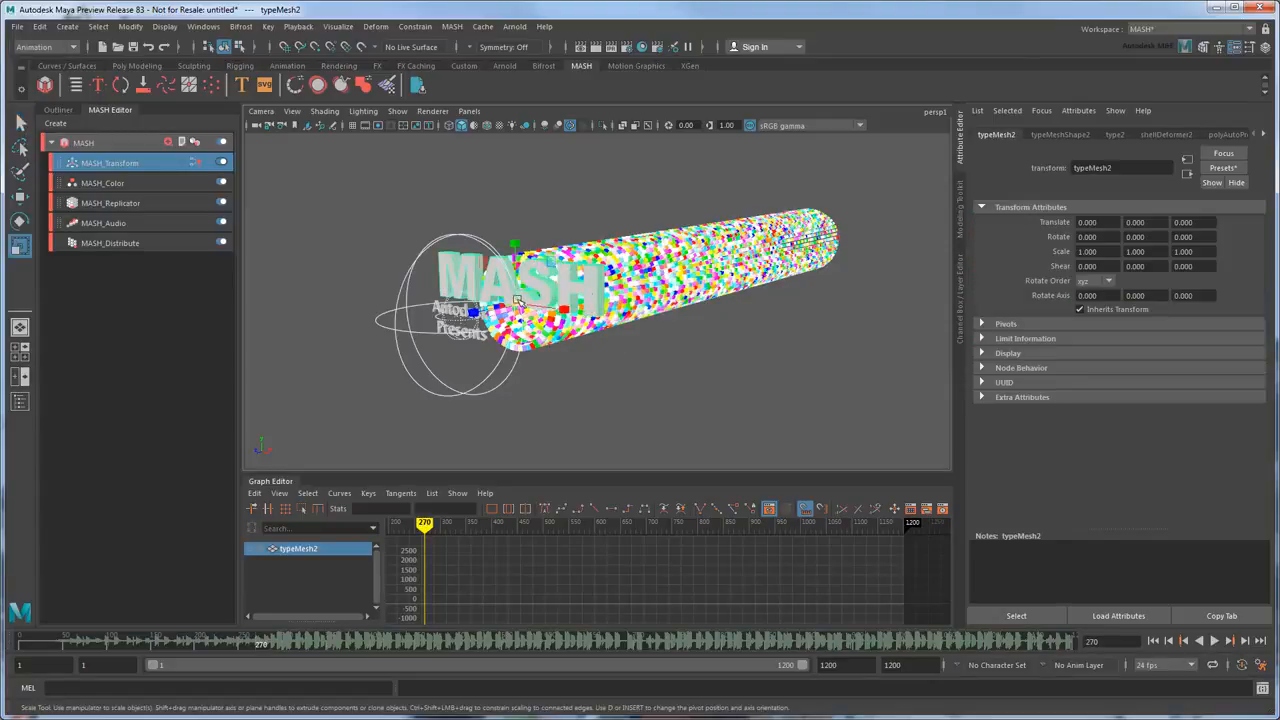
drag(515, 302, 440, 322)
scroll(577, 326, up, 3)
alt+middle_drag(440, 322, 650, 326)
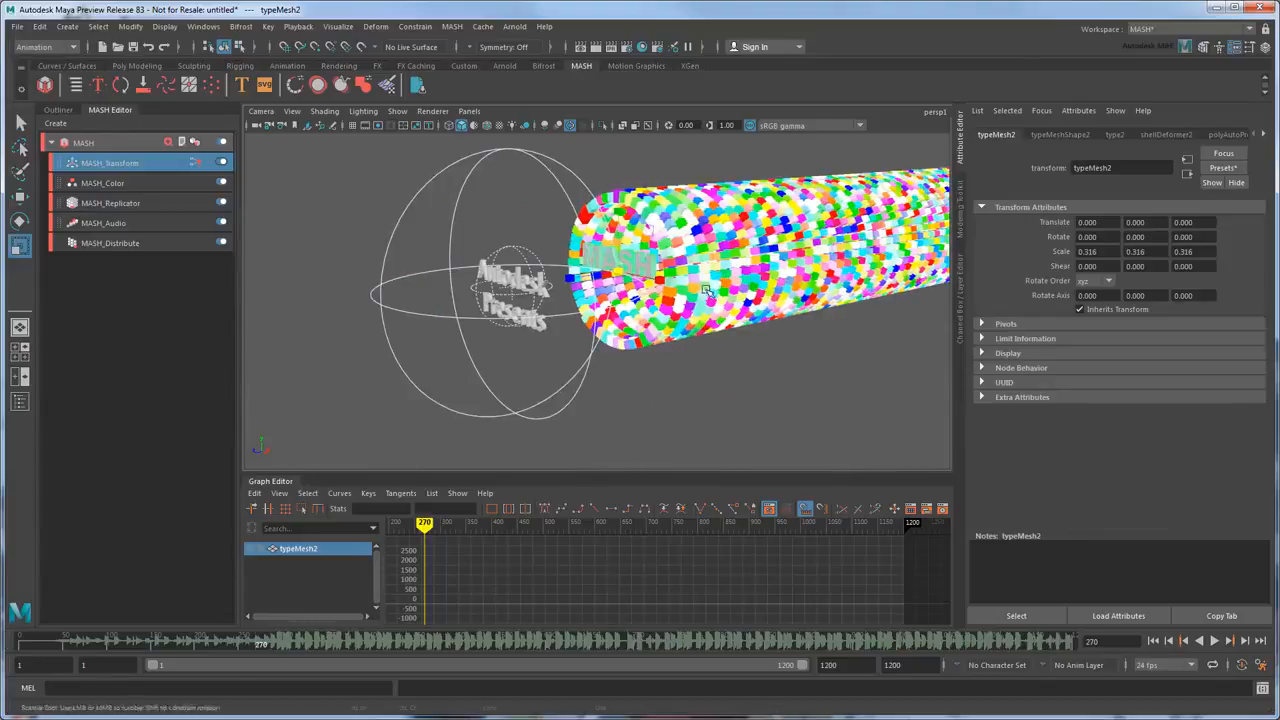
alt+drag(650, 326, 630, 328)
Move the MASH text outside the tunnel's near opening, to about -2.081 in Y and 16.422 in Z, and key its Translate values at frame 270
key(w)
drag(550, 283, 495, 240)
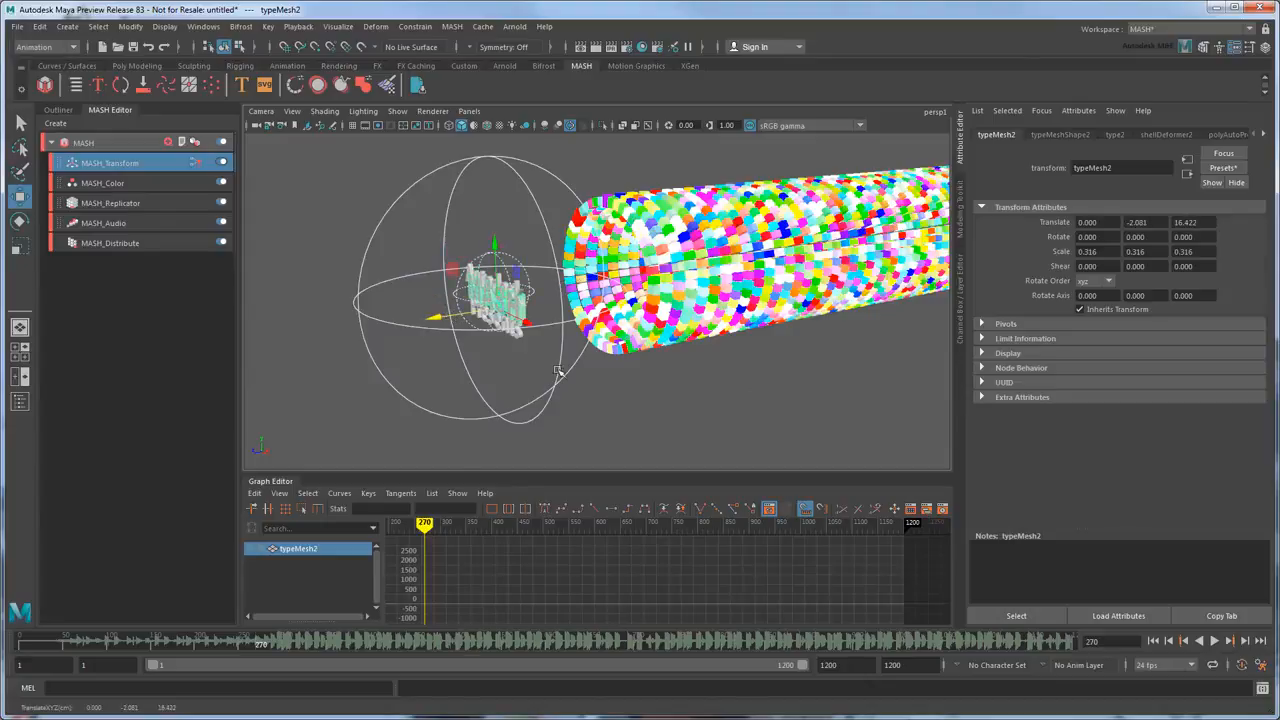
right_click(1066, 223)
click(1086, 246)
At frame 370, move the MASH text along Z to about -200.405 at the tunnel's far end and key its Translate values
scroll(648, 422, down, 5)
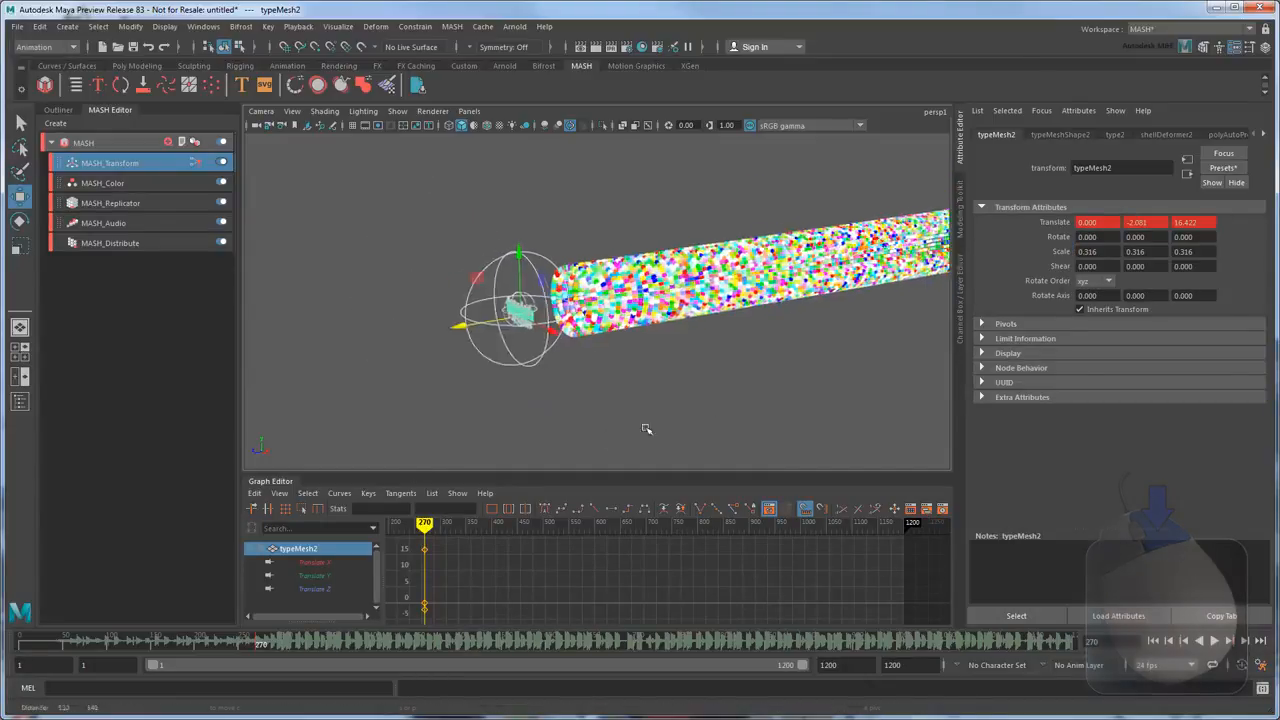
alt+middle_drag(646, 429, 501, 461)
drag(259, 646, 346, 648)
drag(596, 323, 750, 308)
alt+middle_drag(750, 308, 515, 320)
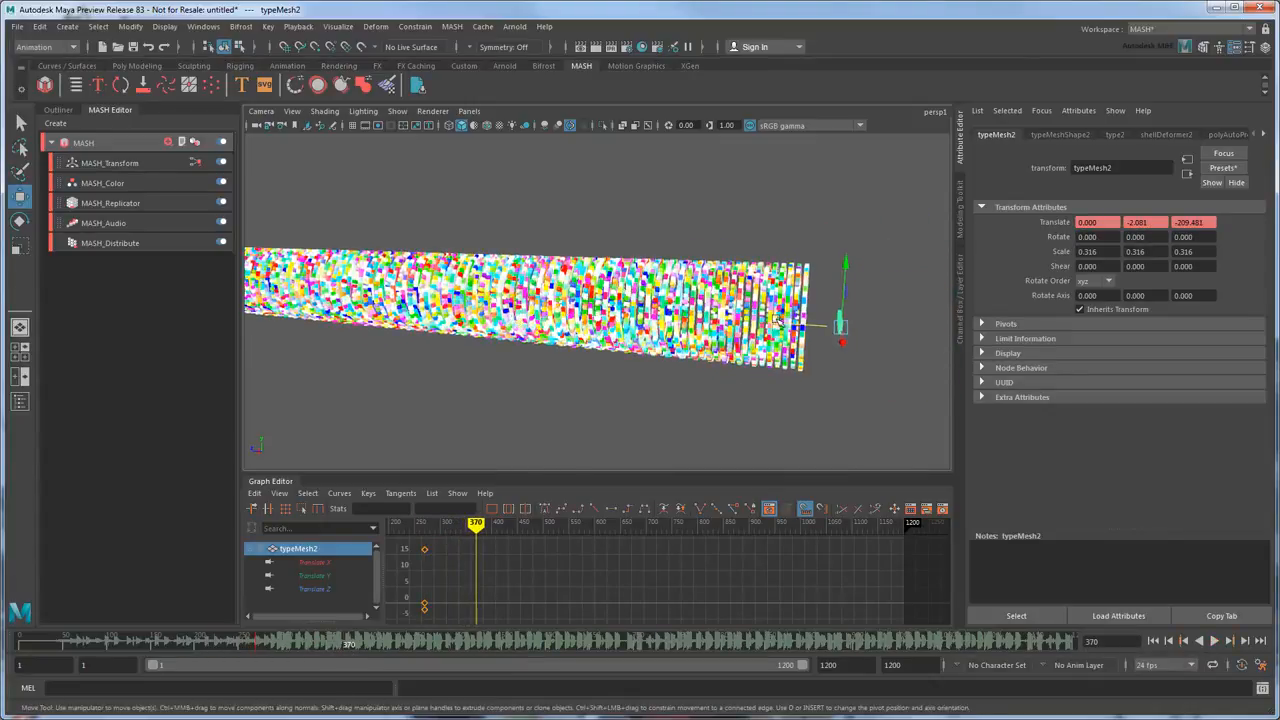
drag(768, 319, 733, 323)
alt+drag(813, 335, 840, 330)
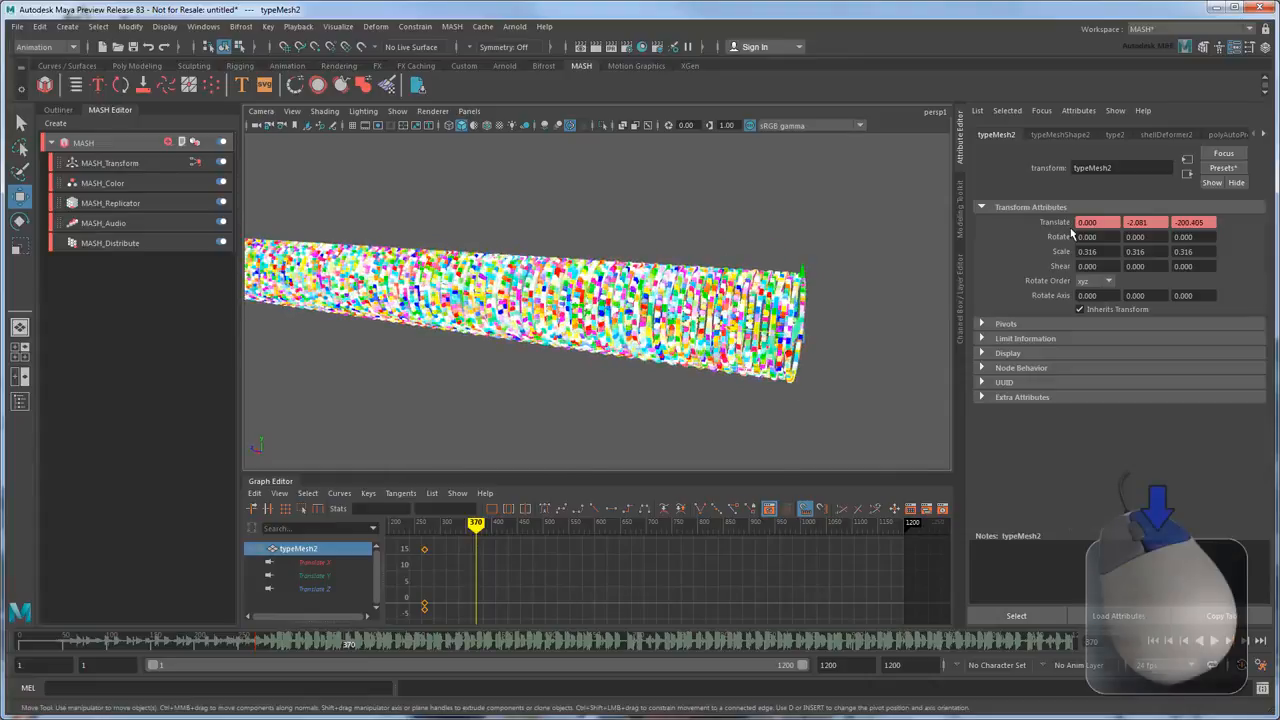
right_click(1064, 222)
click(1086, 240)
Return to frame 270, select the Transform falloff and key its Translate values in its current position
alt+right_drag(690, 350, 546, 374)
alt+drag(464, 370, 543, 388)
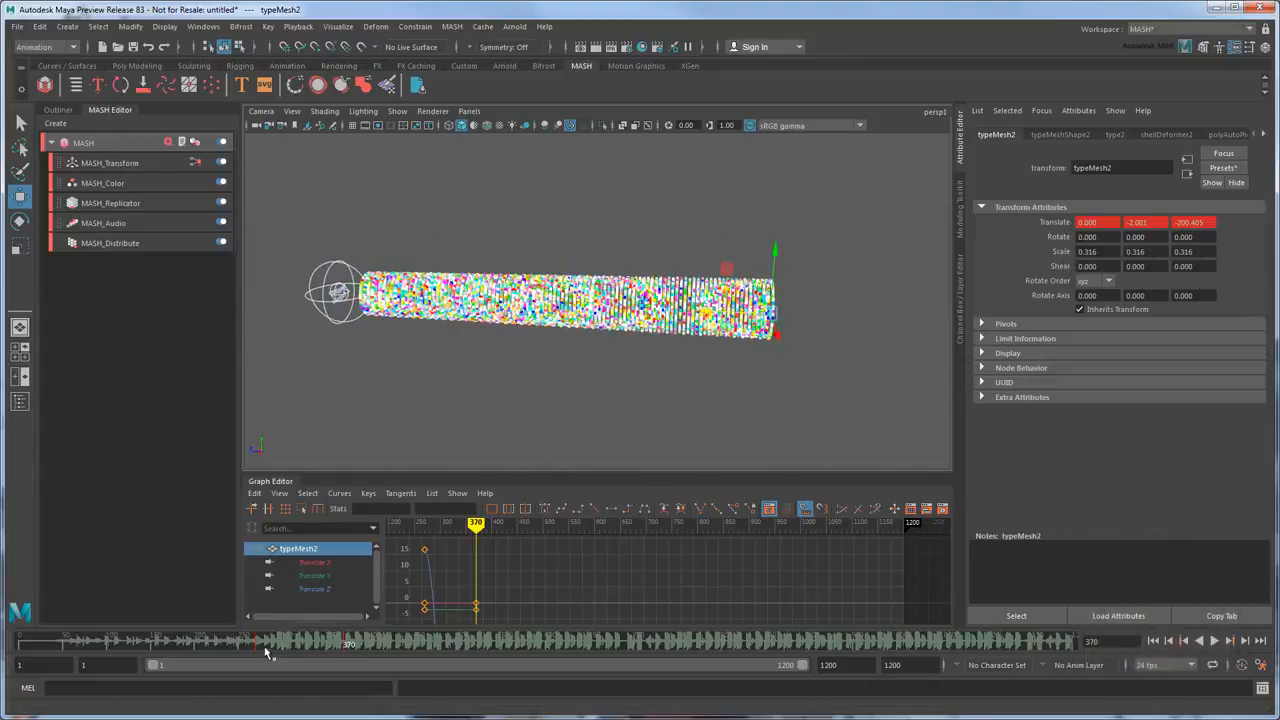
click(260, 642)
click(348, 318)
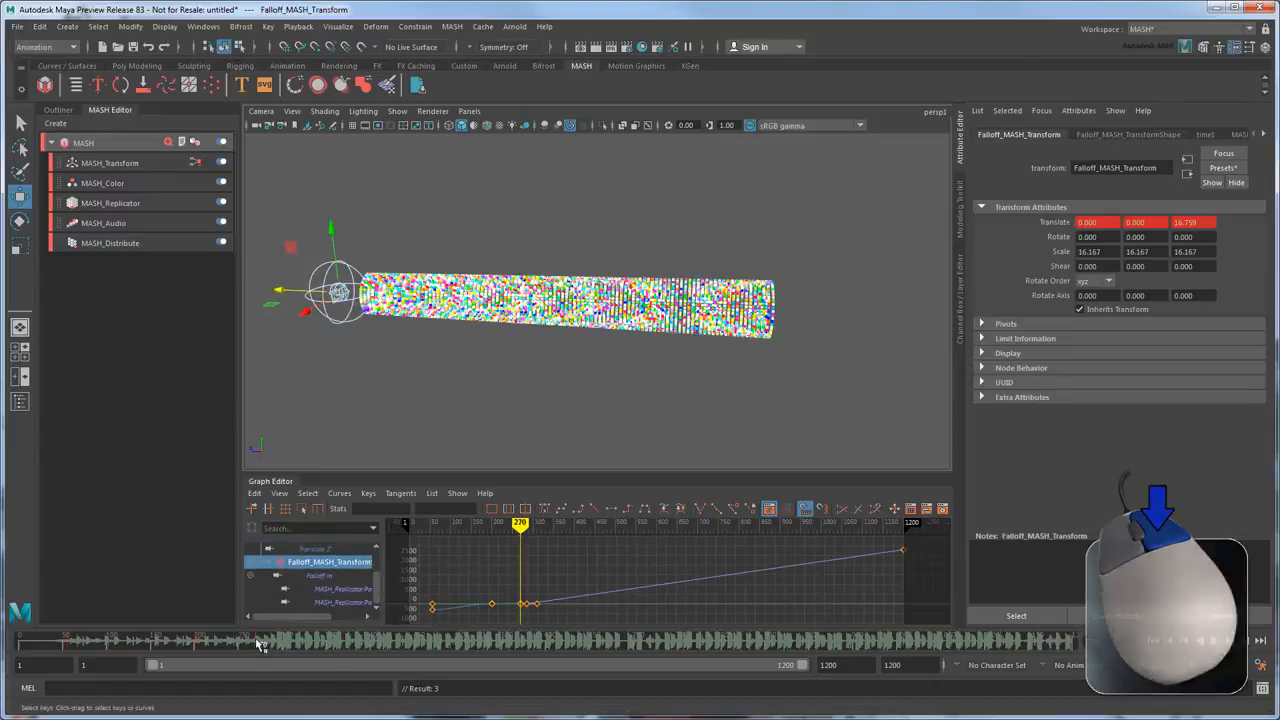
At frame 370, move the falloff along Z to about -215.467, just past the tunnel's far end, and key its Translate values
drag(262, 644, 349, 642)
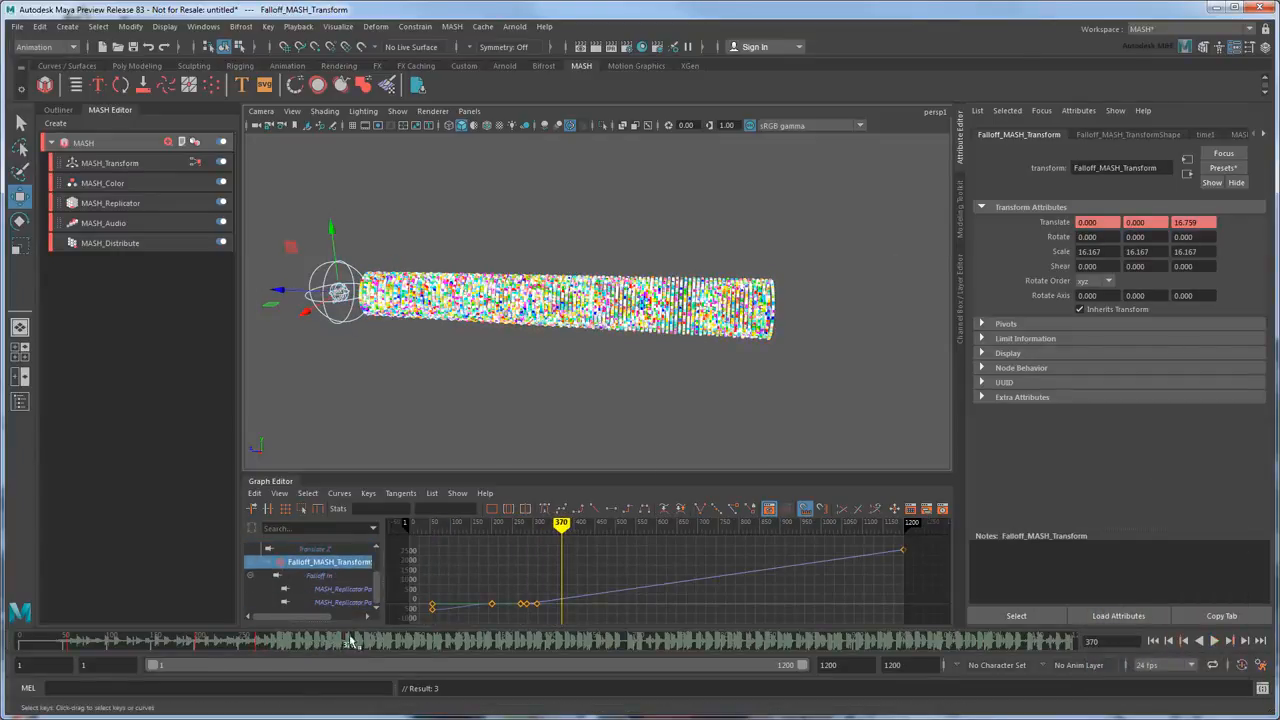
alt+drag(691, 381, 625, 372)
drag(350, 262, 731, 324)
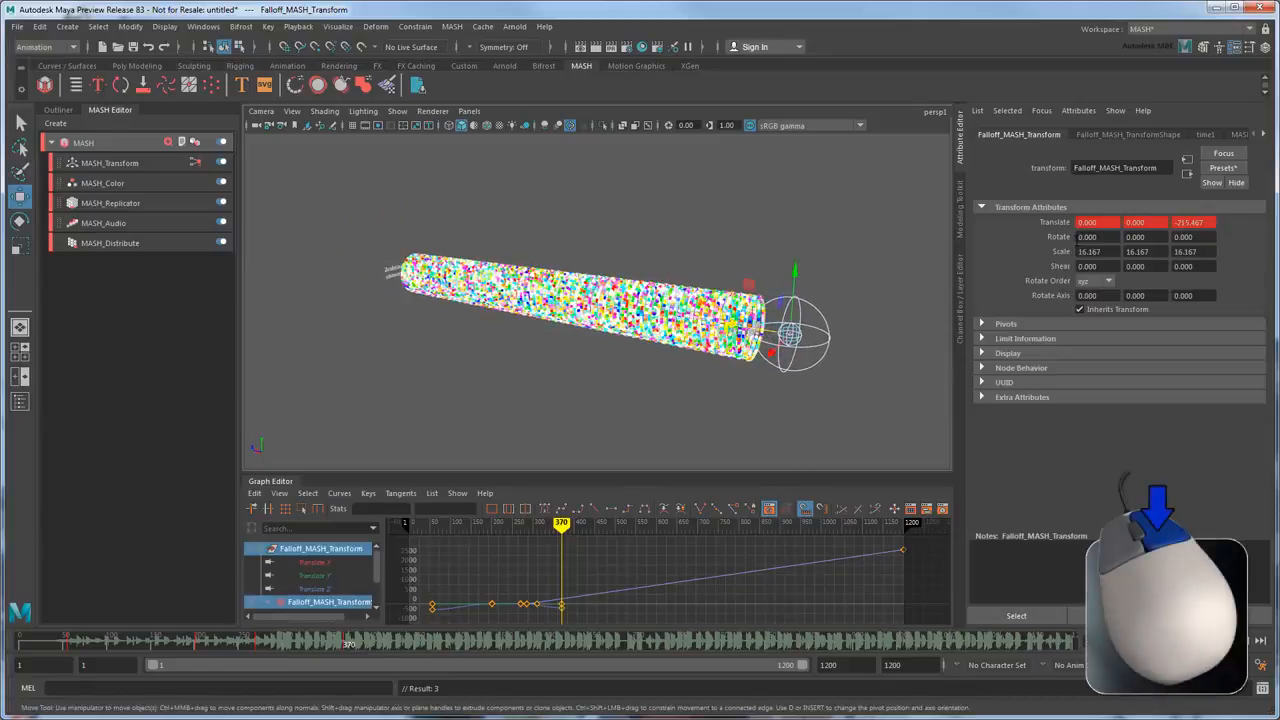
Return the viewport to the persp camera and scrub to frame 387 to check the MASH text and twisting cubes
click(469, 111)
mouse_move(561, 135)
click(619, 125)
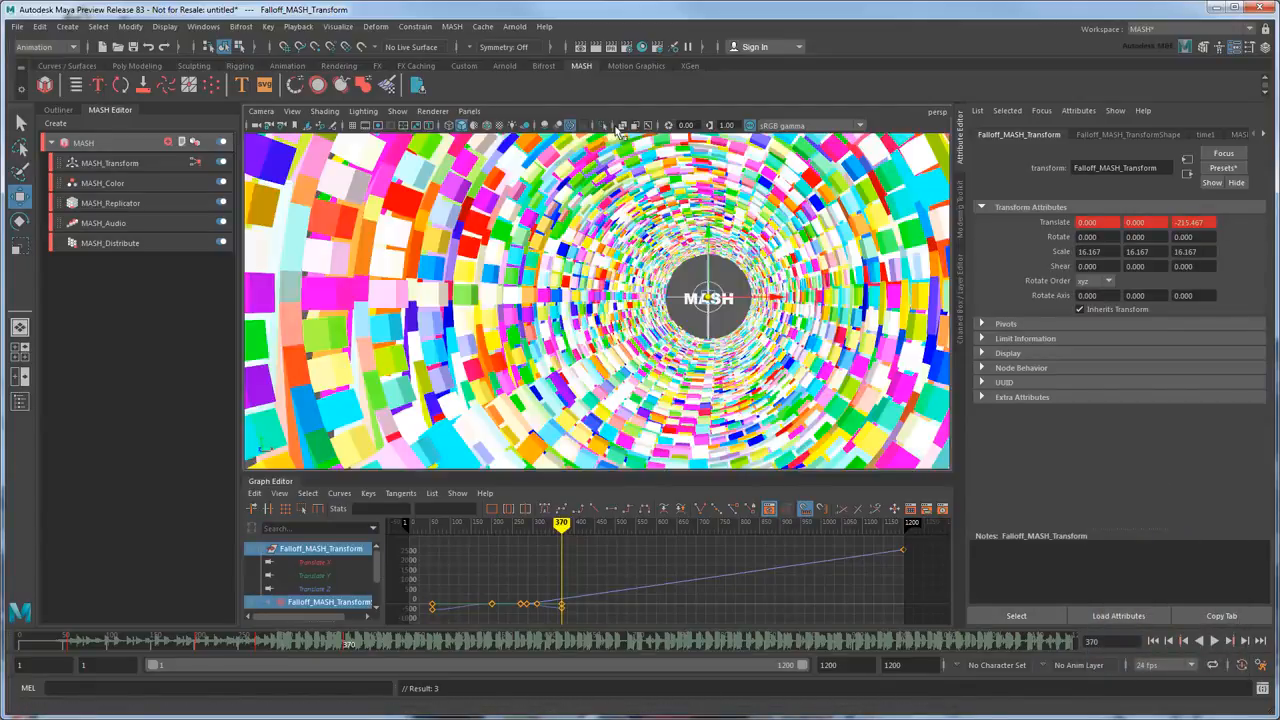
mouse_move(349, 648)
mouse_down()
mouse_move(362, 650)
mouse_move(239, 650)
mouse_move(360, 655)
mouse_up()
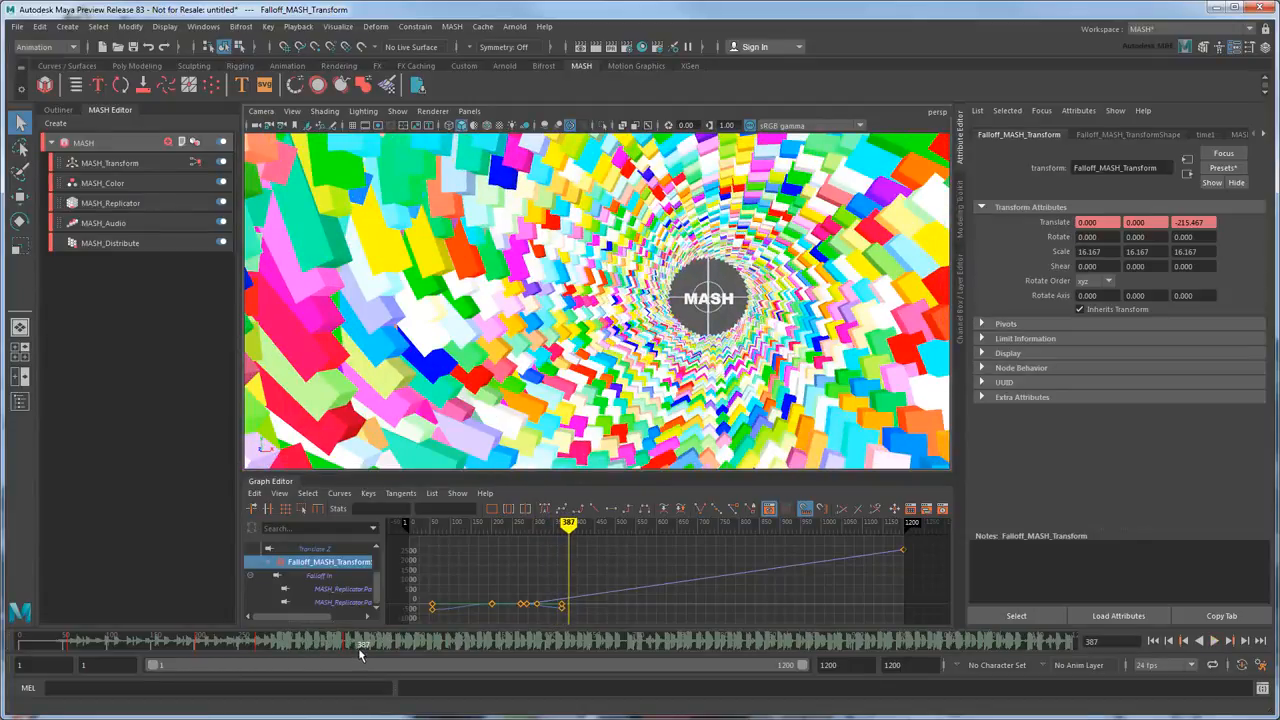
Change the Type Shader material of the "Autodesk Presents" text (typeMesh1) from Blinn to Ai Standard Surface
click(58, 110)
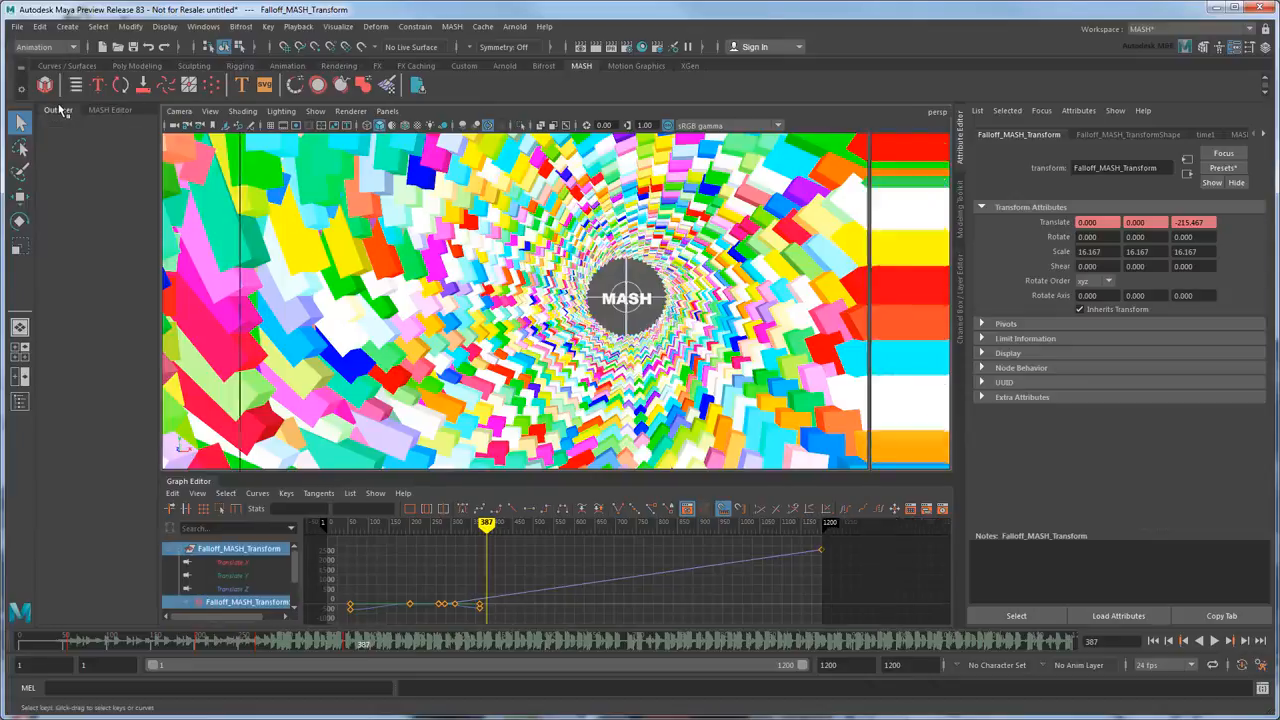
click(95, 246)
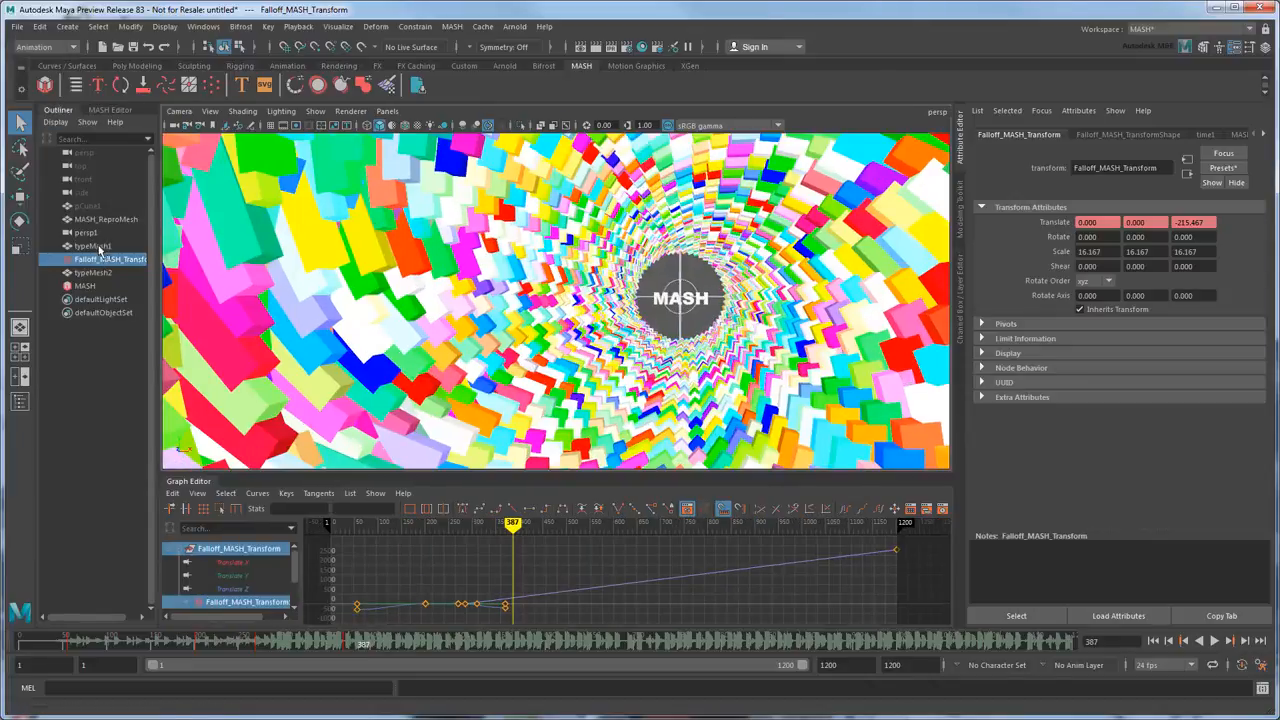
click(1117, 137)
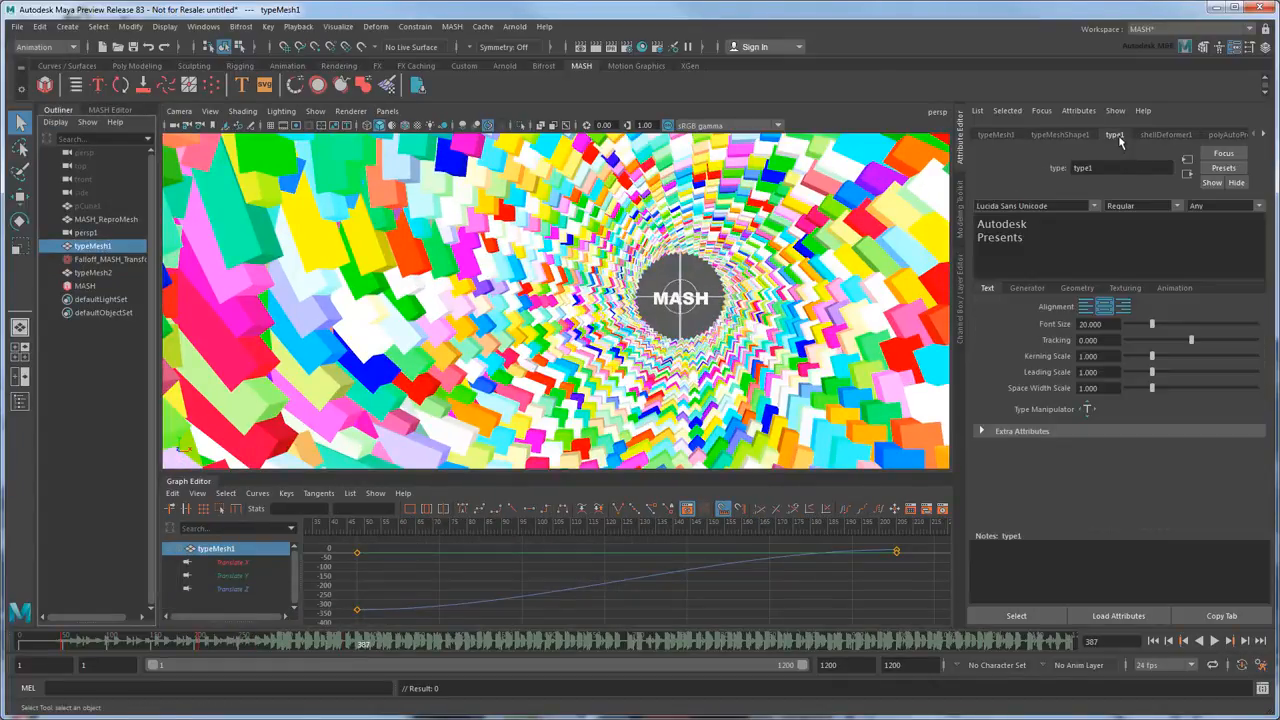
click(1125, 289)
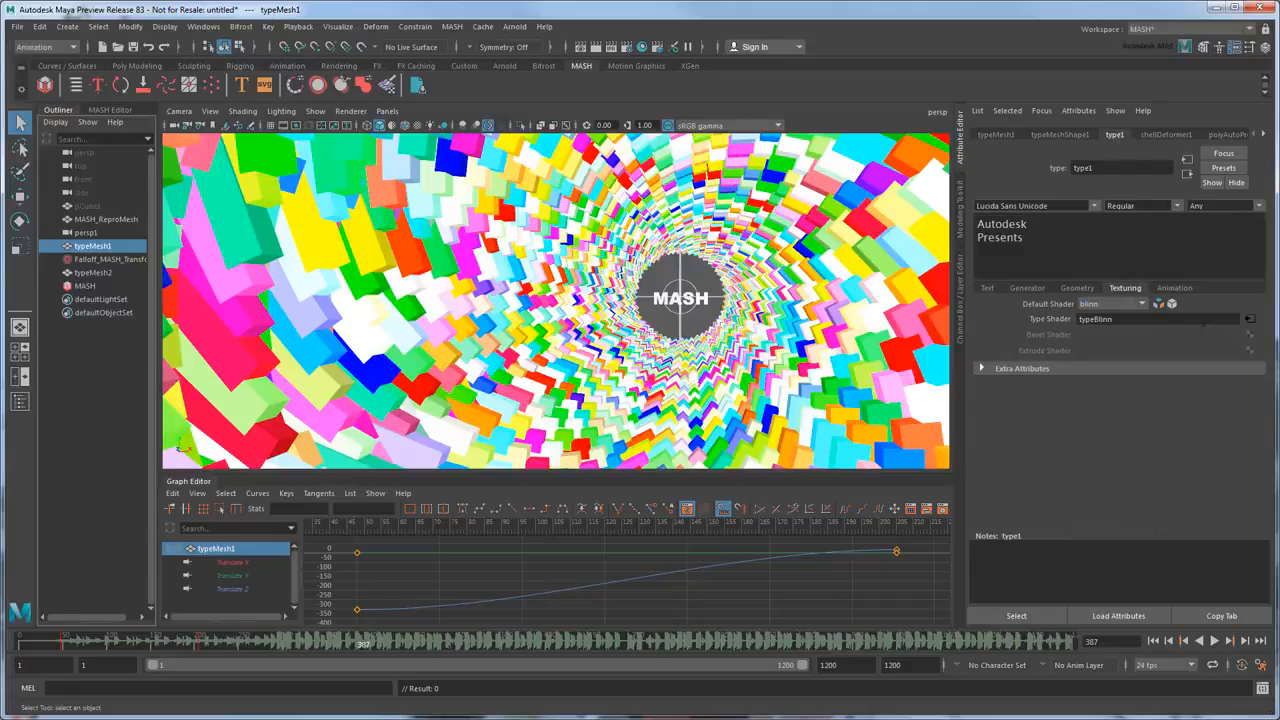
click(1249, 321)
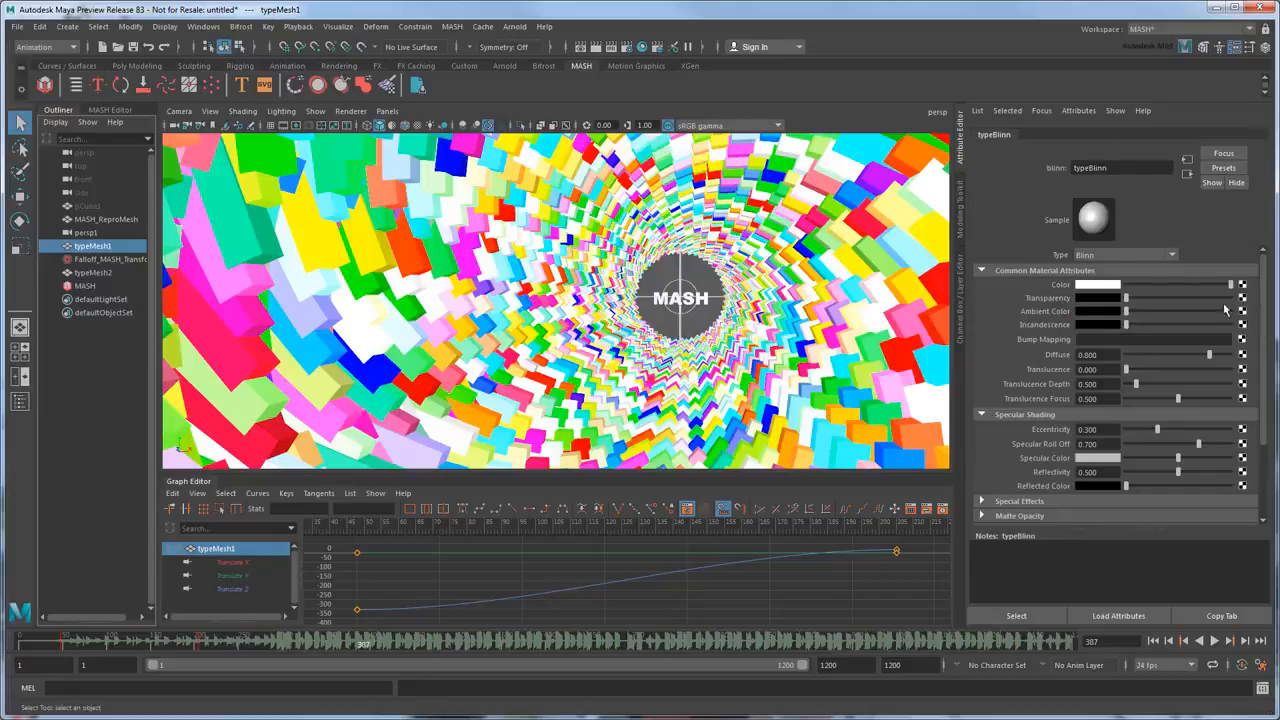
click(1136, 257)
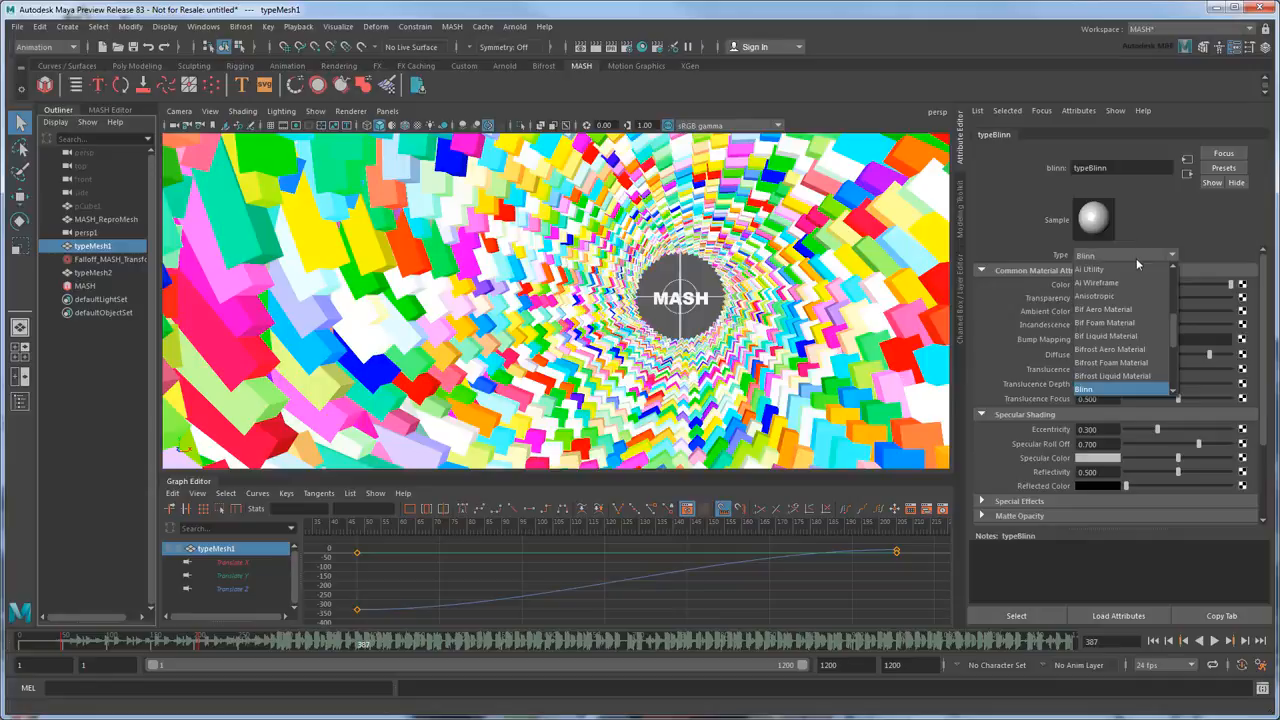
scroll(1150, 272, up, 1)
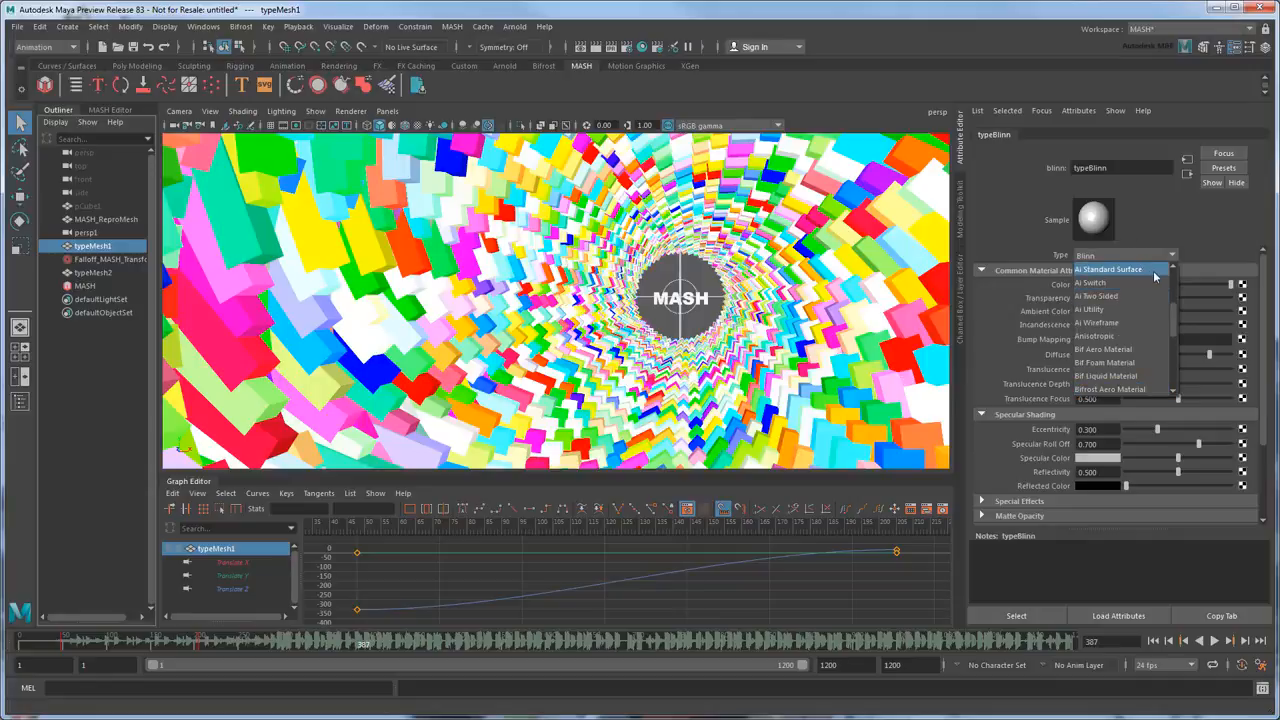
click(1154, 271)
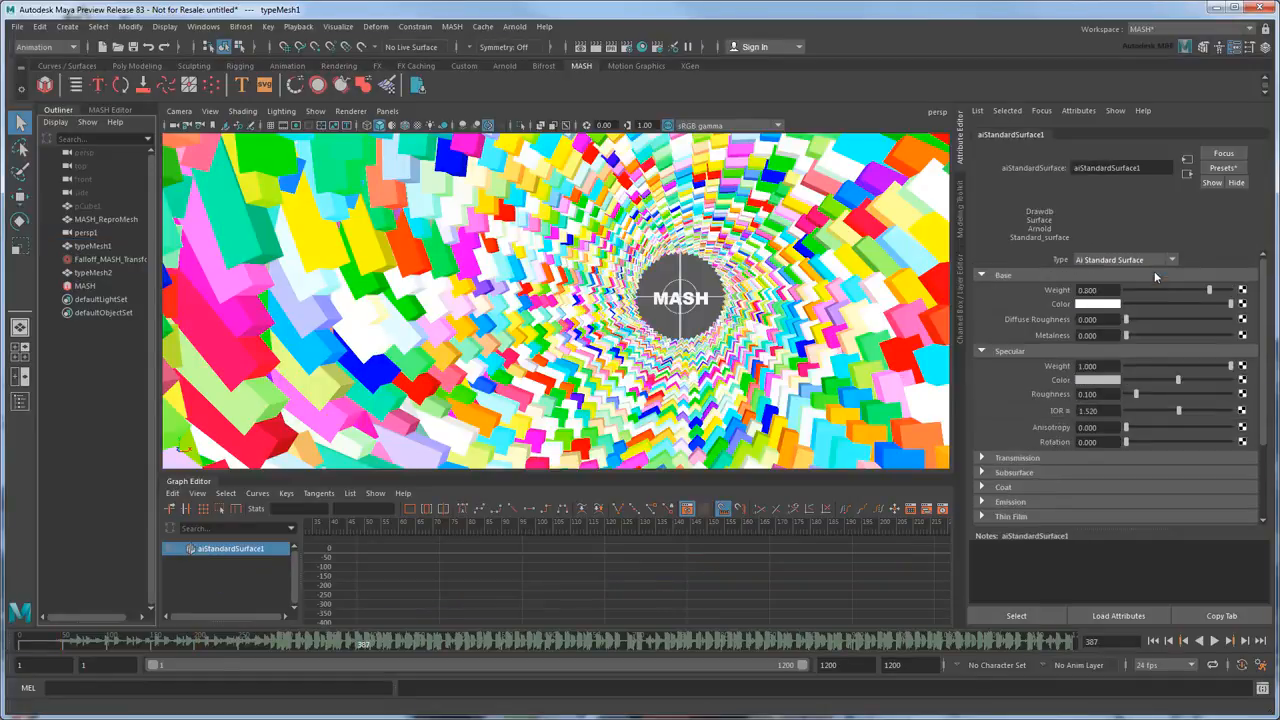
Change the Type Shader material of the MASH text (typeMesh2) to Ai Standard Surface
click(100, 273)
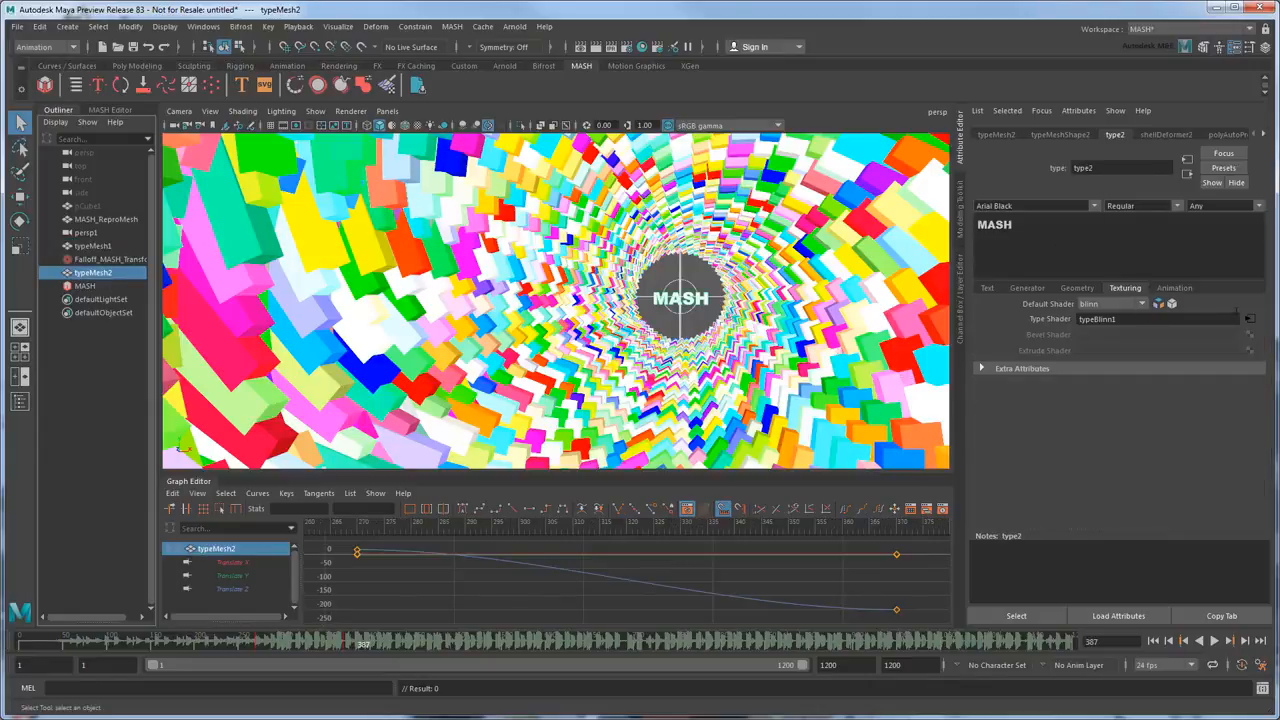
click(1248, 320)
click(1122, 255)
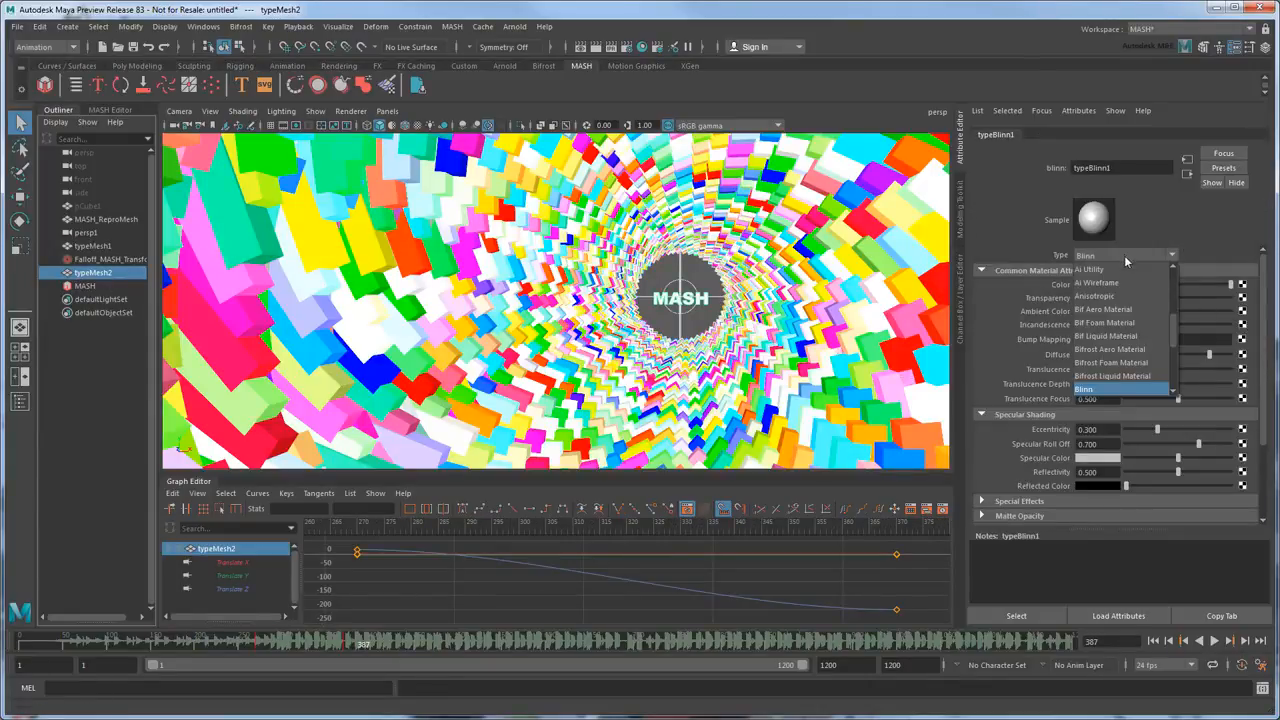
scroll(1135, 290, up, 2)
click(1110, 309)
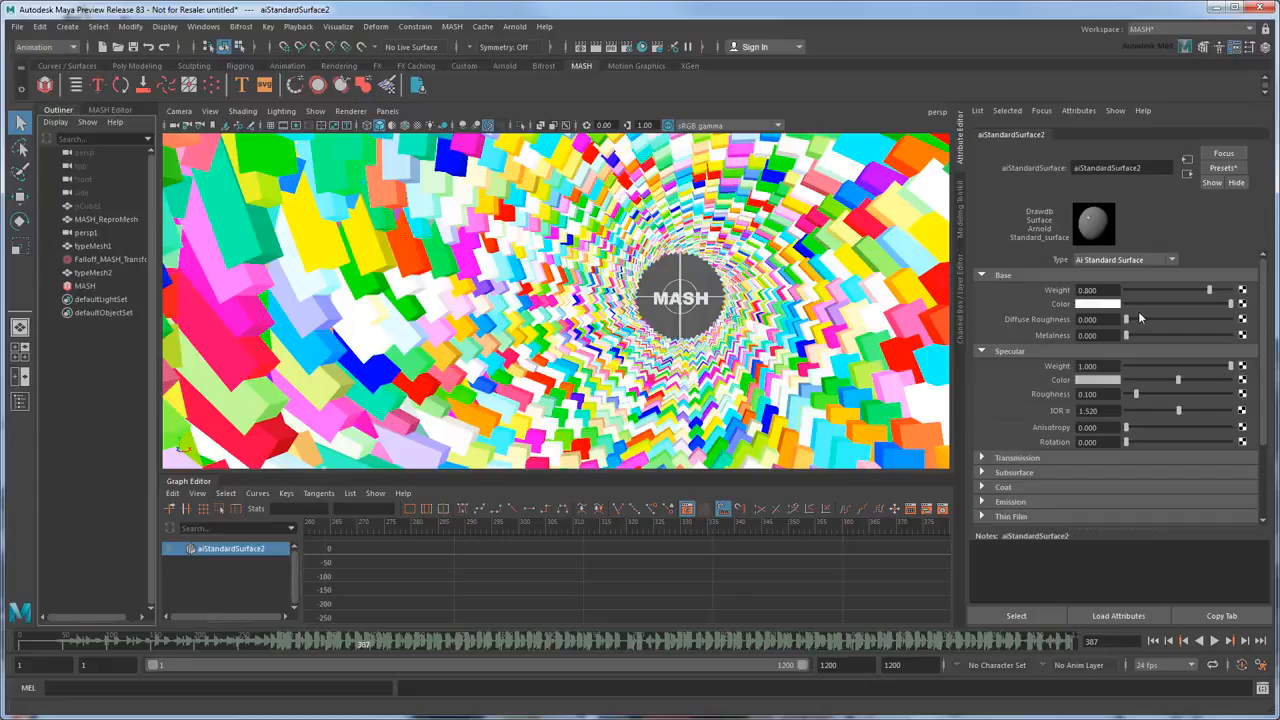
Open the MASH network's Repro node and check the Color Per Vertex option in its Output Attributes
click(126, 111)
click(194, 143)
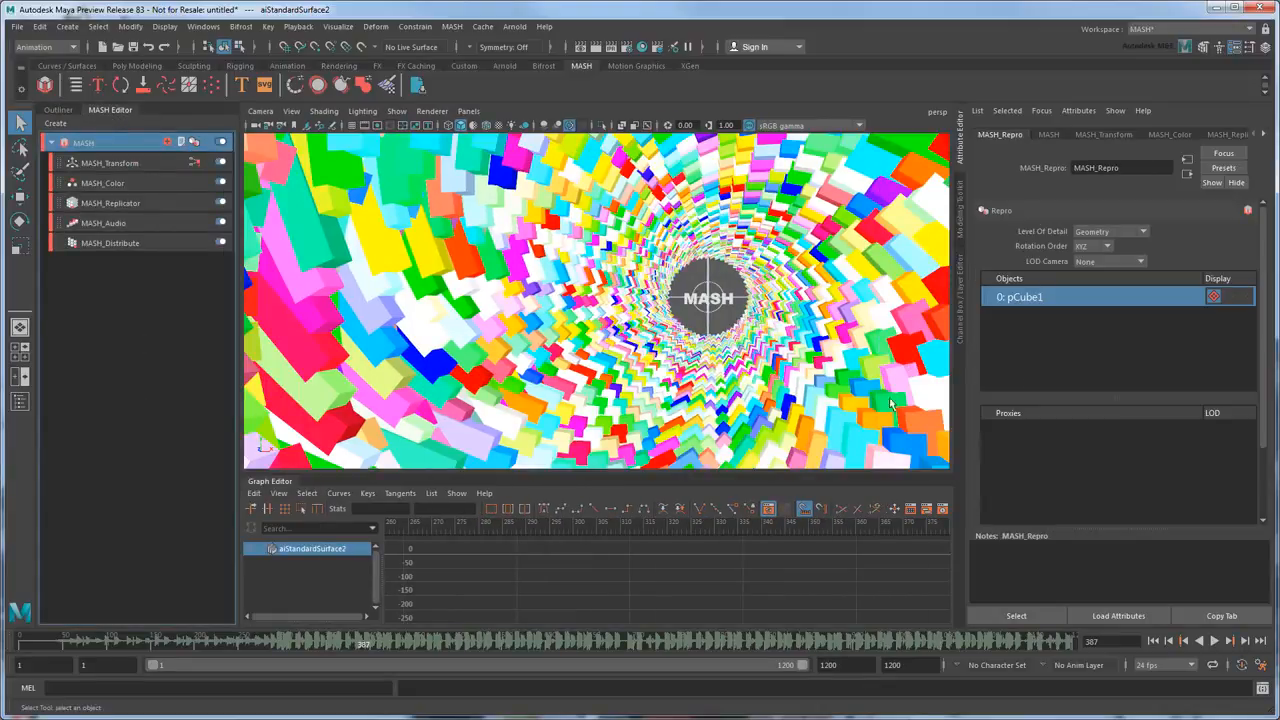
drag(1262, 416, 1258, 496)
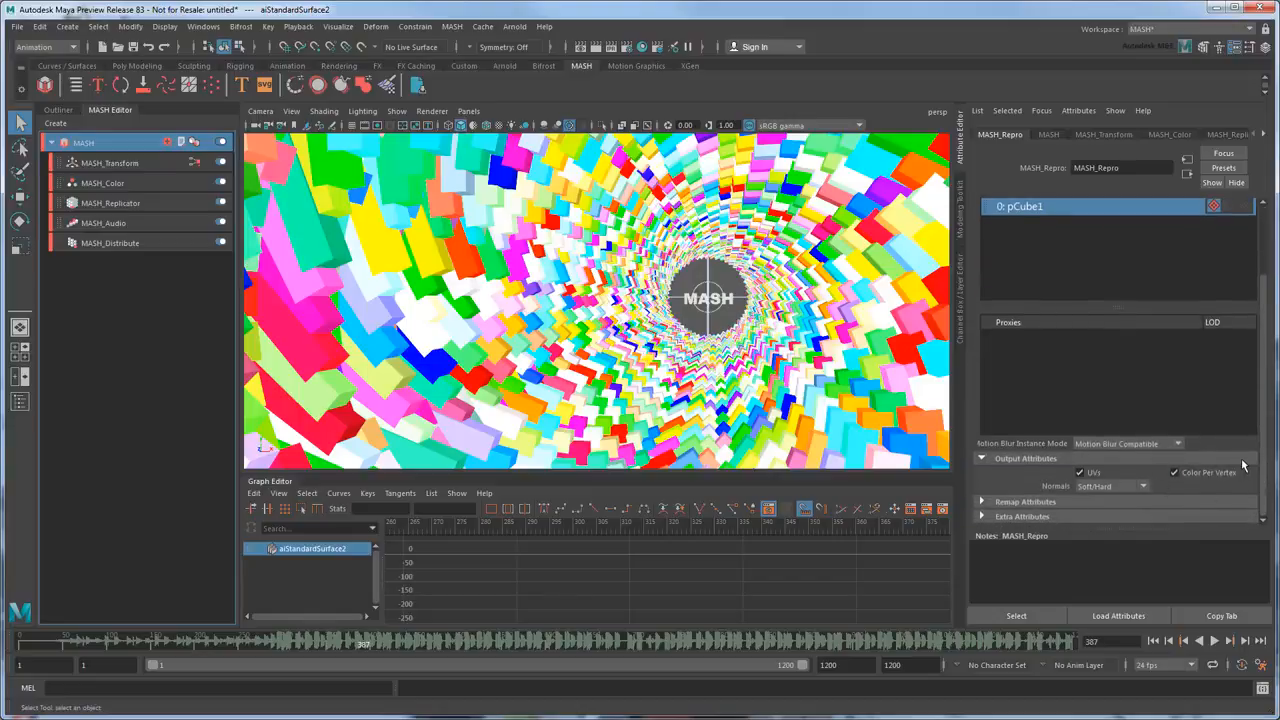
Assign a new Arnold aiStandardSurface material to the MASH cube tunnel mesh (MASH_ReproMesh)
click(596, 230)
right_click(594, 228)
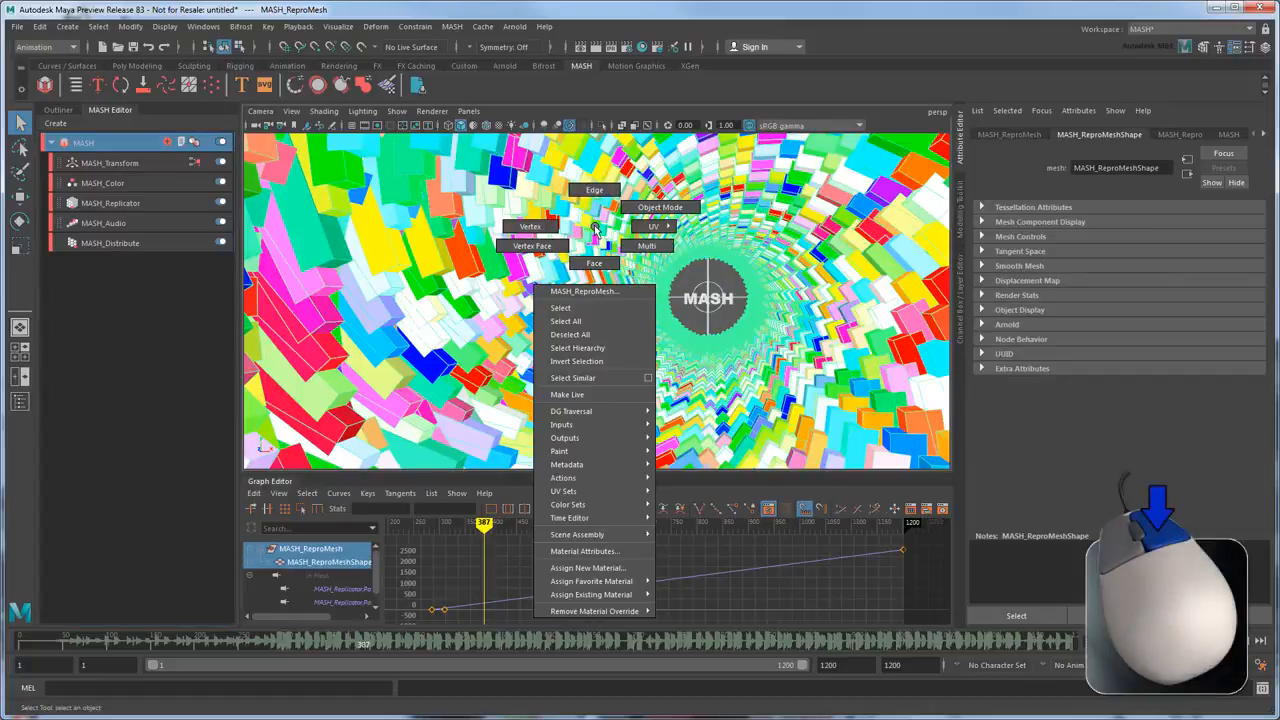
click(587, 567)
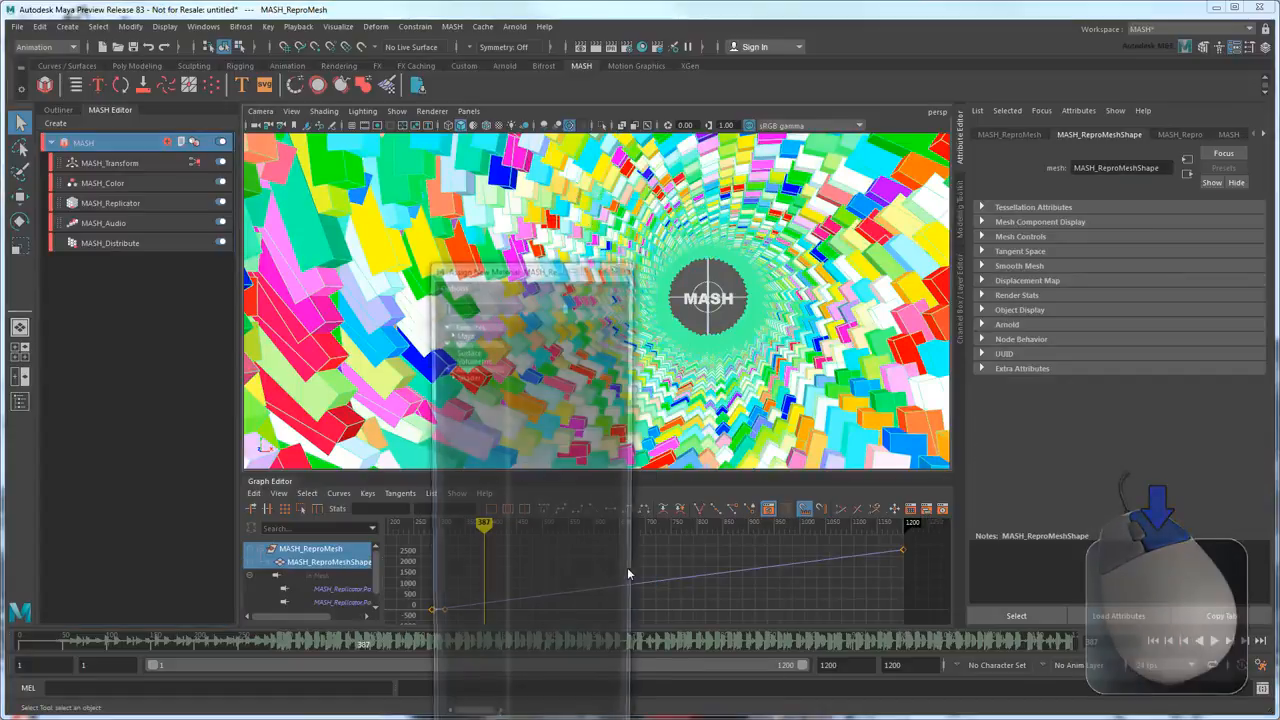
click(462, 368)
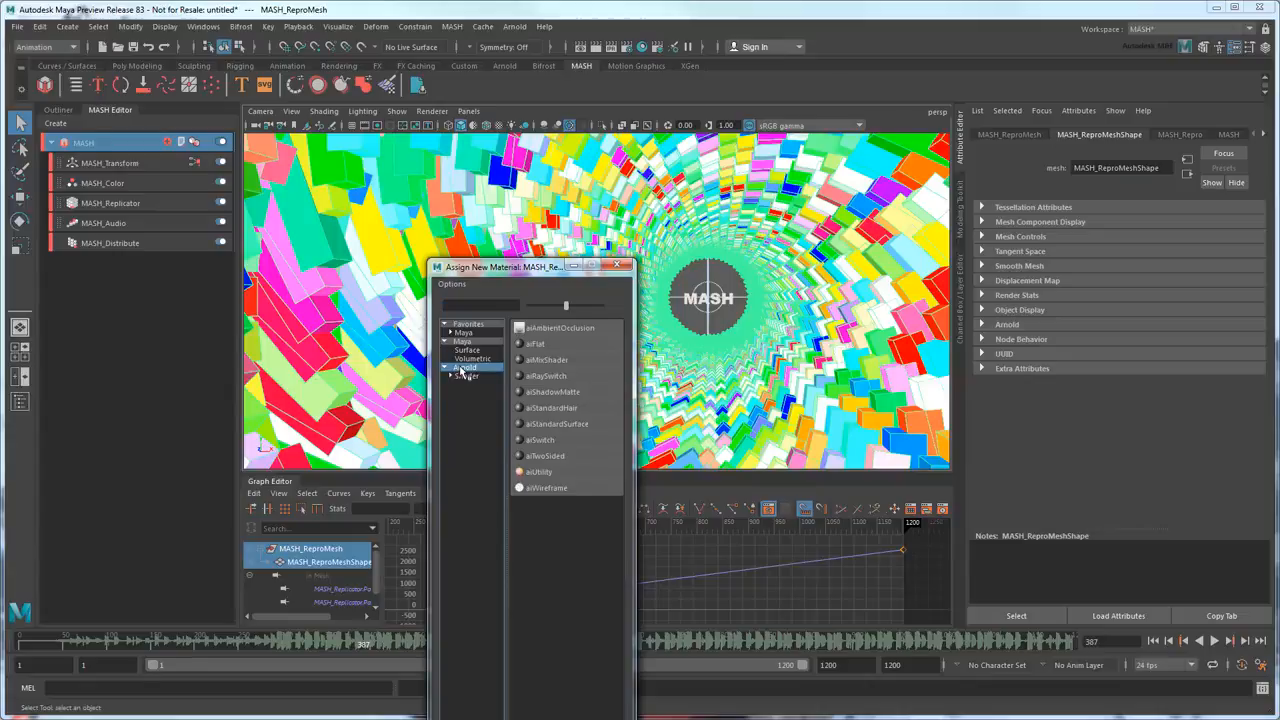
click(601, 426)
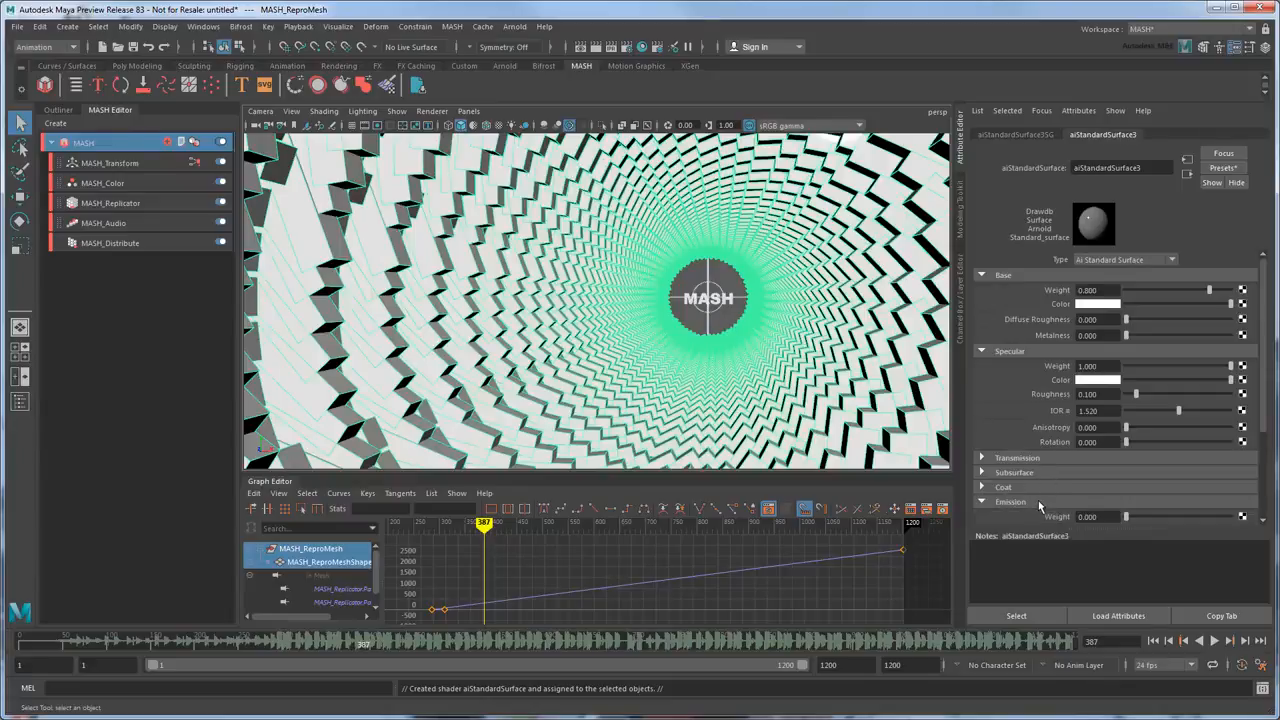
Set the emission weight of aiStandardSurface3 to about 0.658 and test-render the current frame
click(1010, 501)
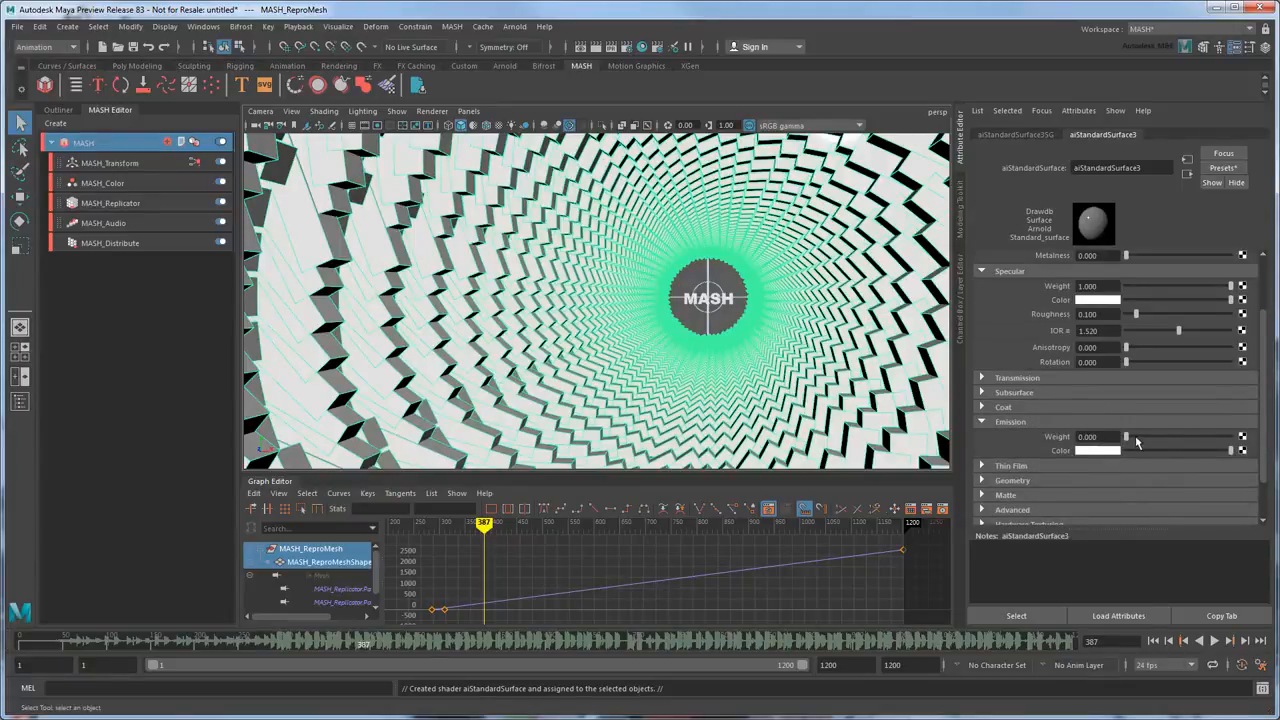
drag(1136, 441, 1194, 441)
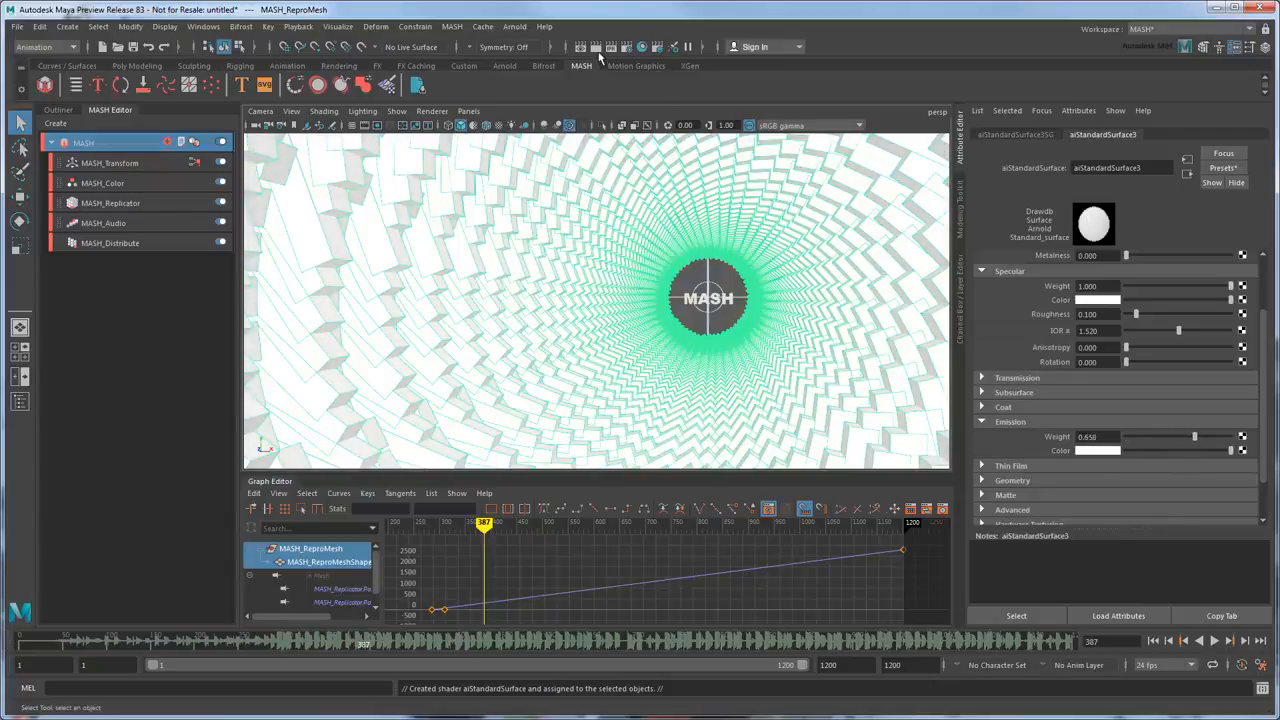
click(597, 49)
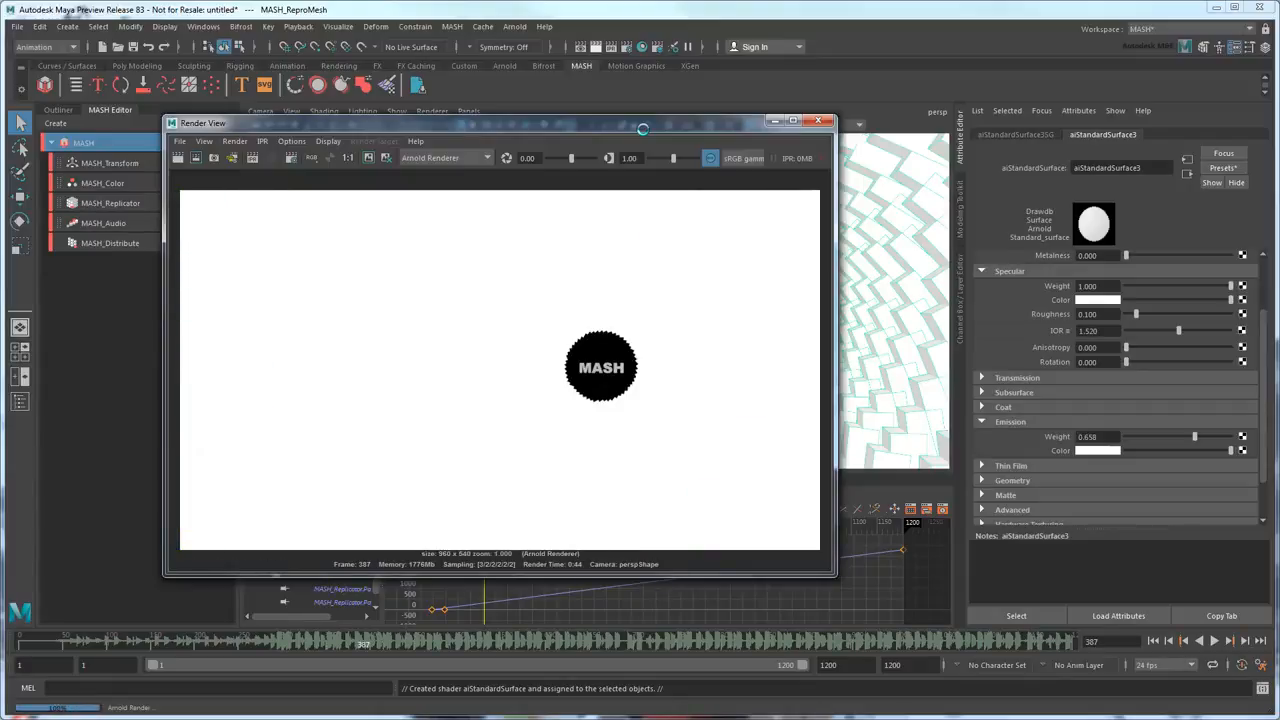
click(819, 121)
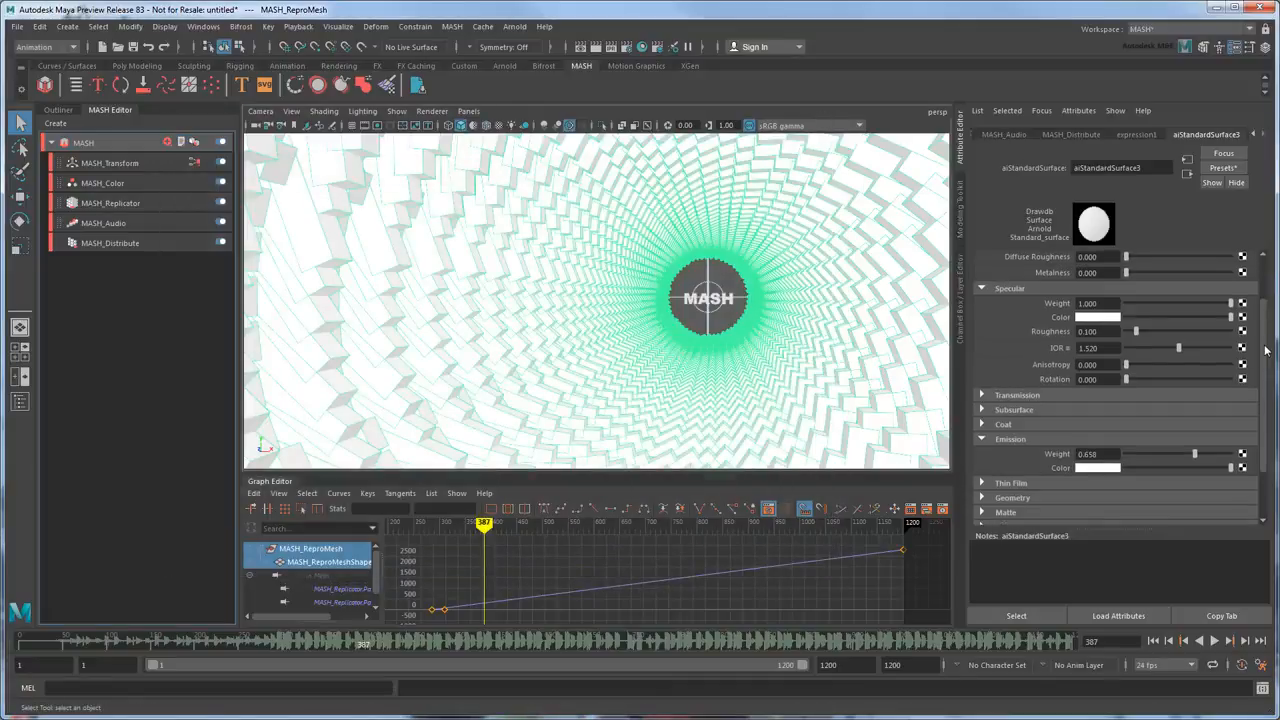
Set the specular weight of aiStandardSurface3 to 0 and look up the color set name on the MASH_Color node
drag(1263, 346, 1275, 276)
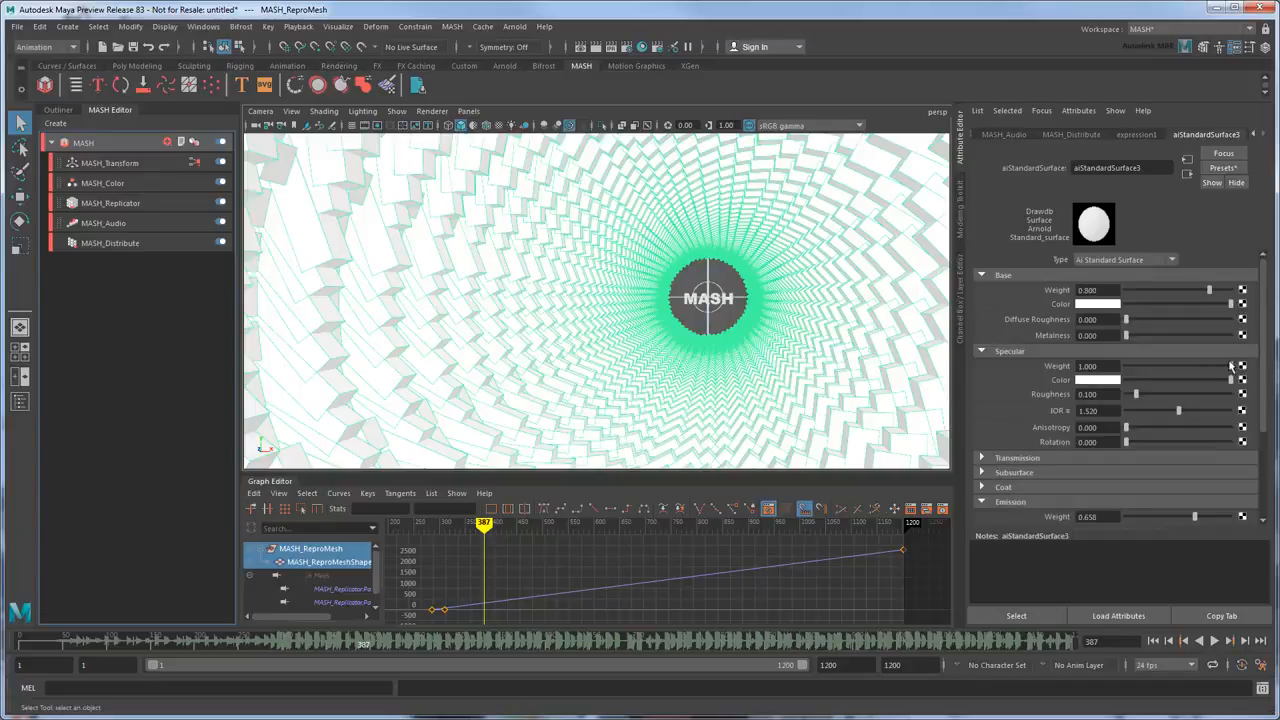
drag(1230, 368, 1114, 377)
click(150, 190)
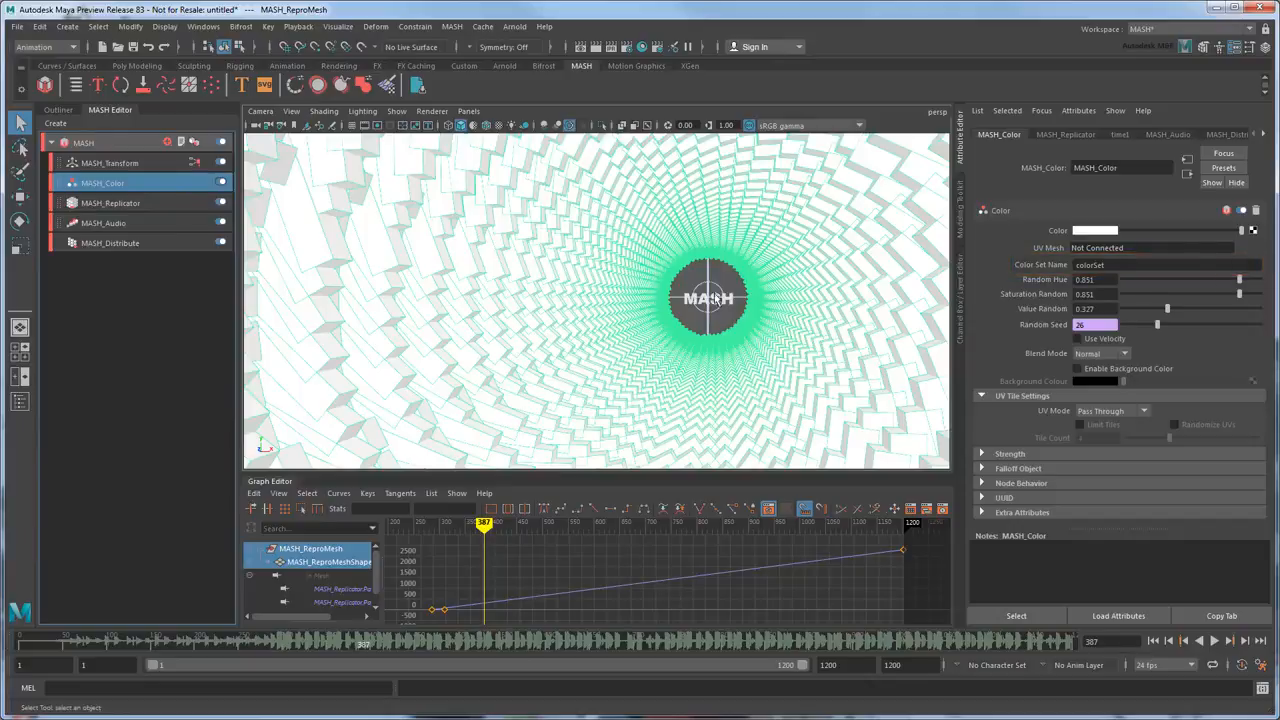
Enable Export Vertex Colors in the Arnold export attributes of MASH_ReproMeshShape
click(845, 362)
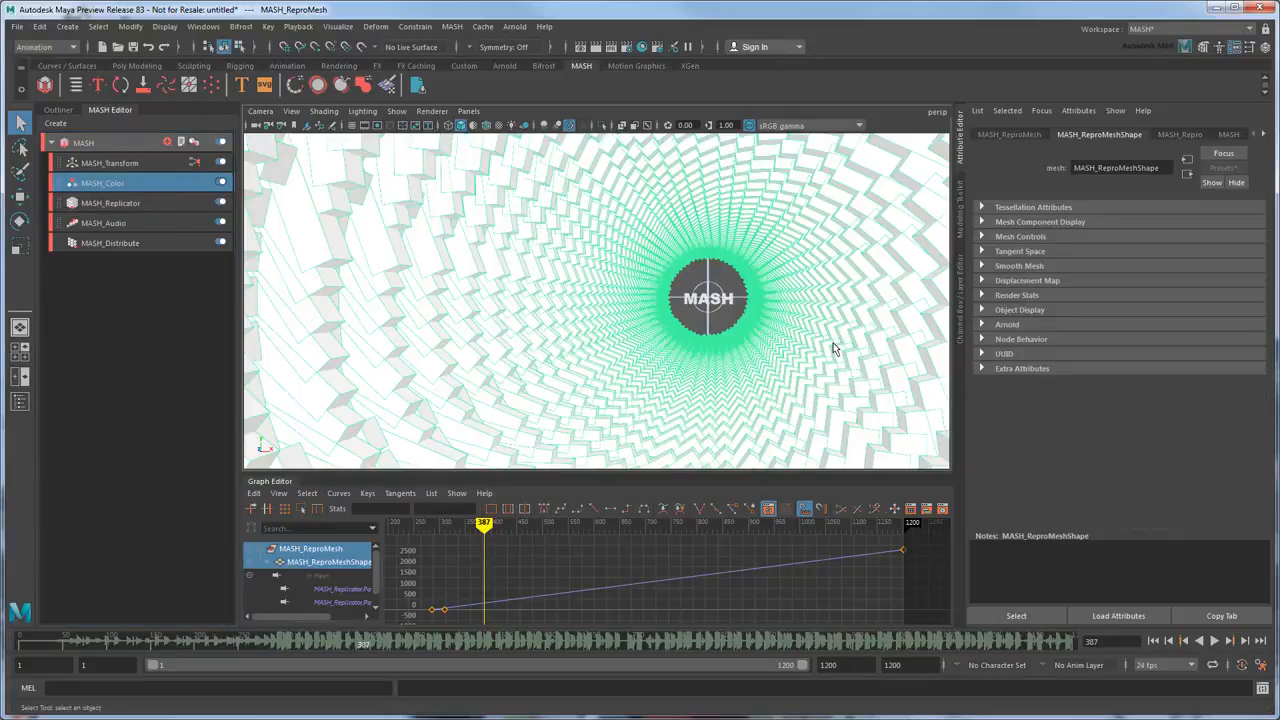
click(1025, 325)
scroll(1267, 327, down, 5)
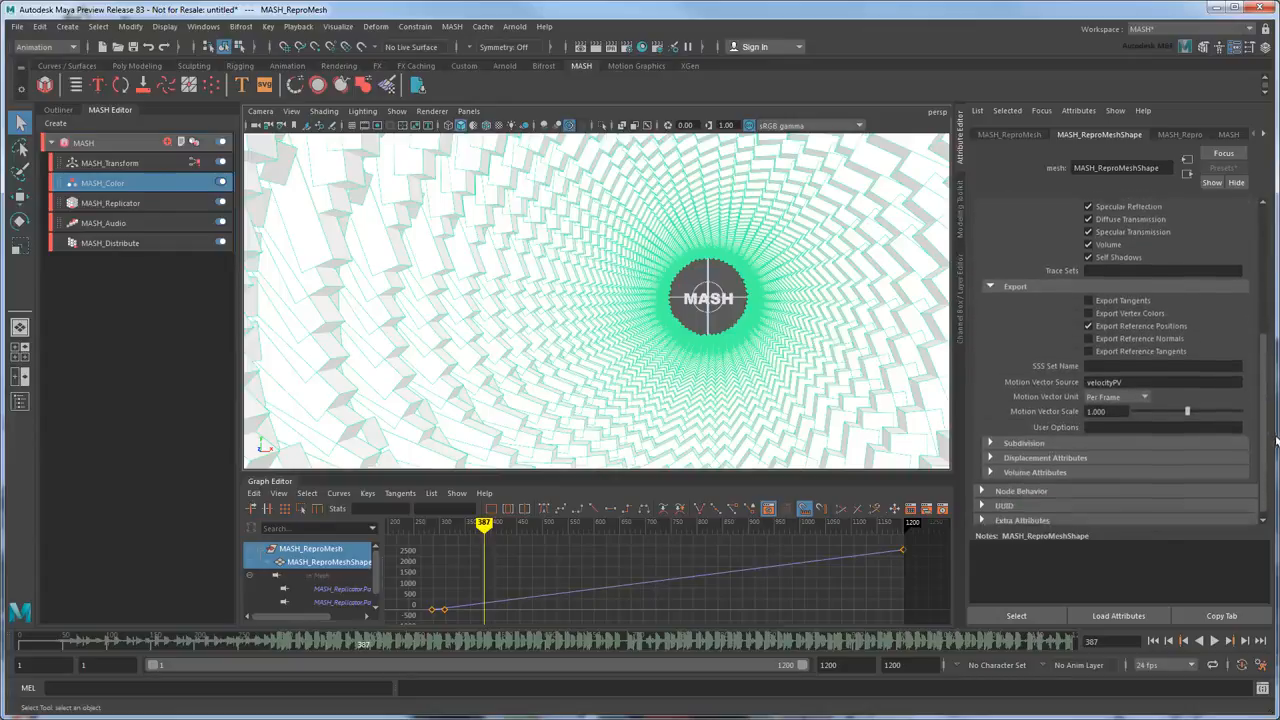
click(1130, 306)
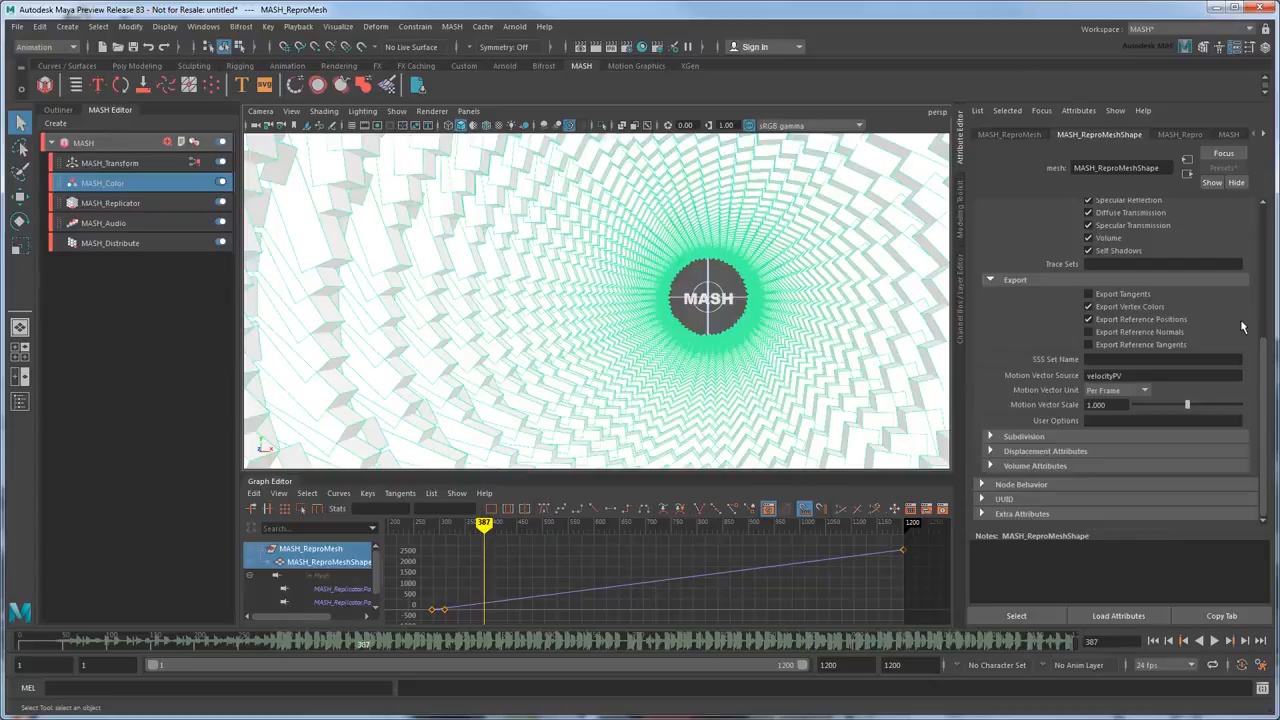
Map a new Arnold utility node, aiUserDataColor, into the base color of aiStandardSurface3
click(1263, 136)
click(1263, 136)
click(1263, 136)
click(1263, 136)
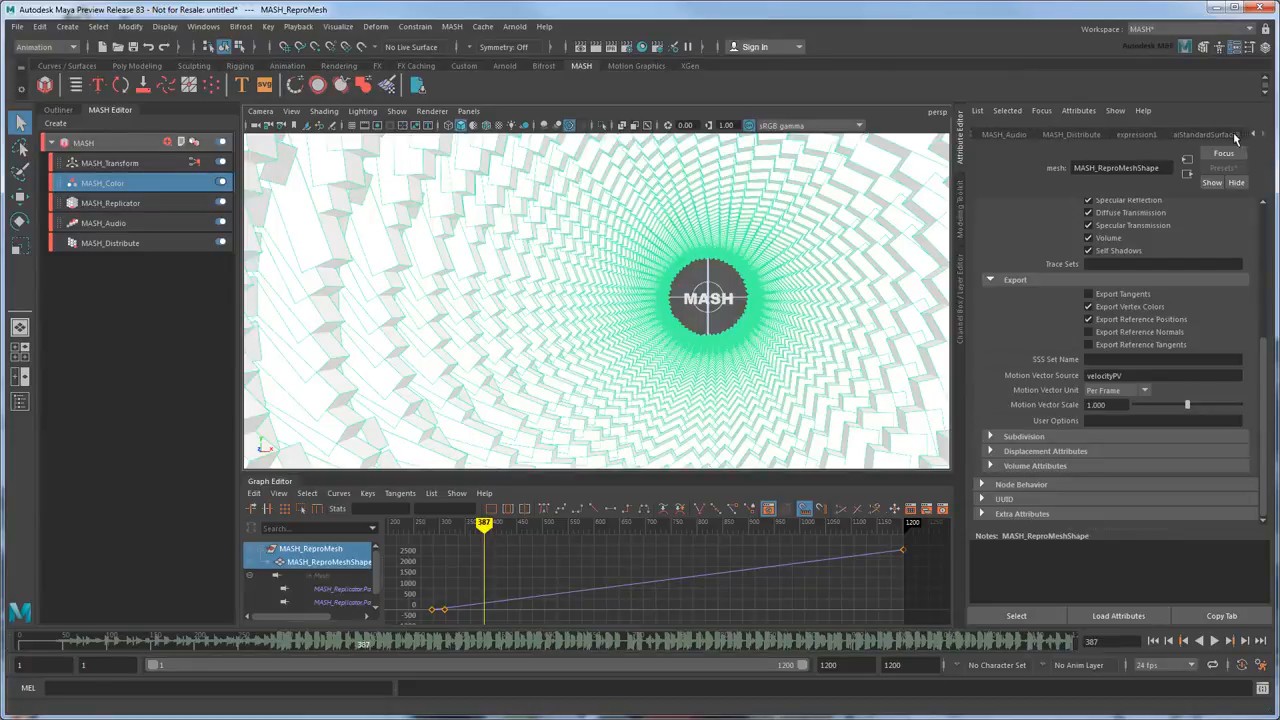
click(1231, 137)
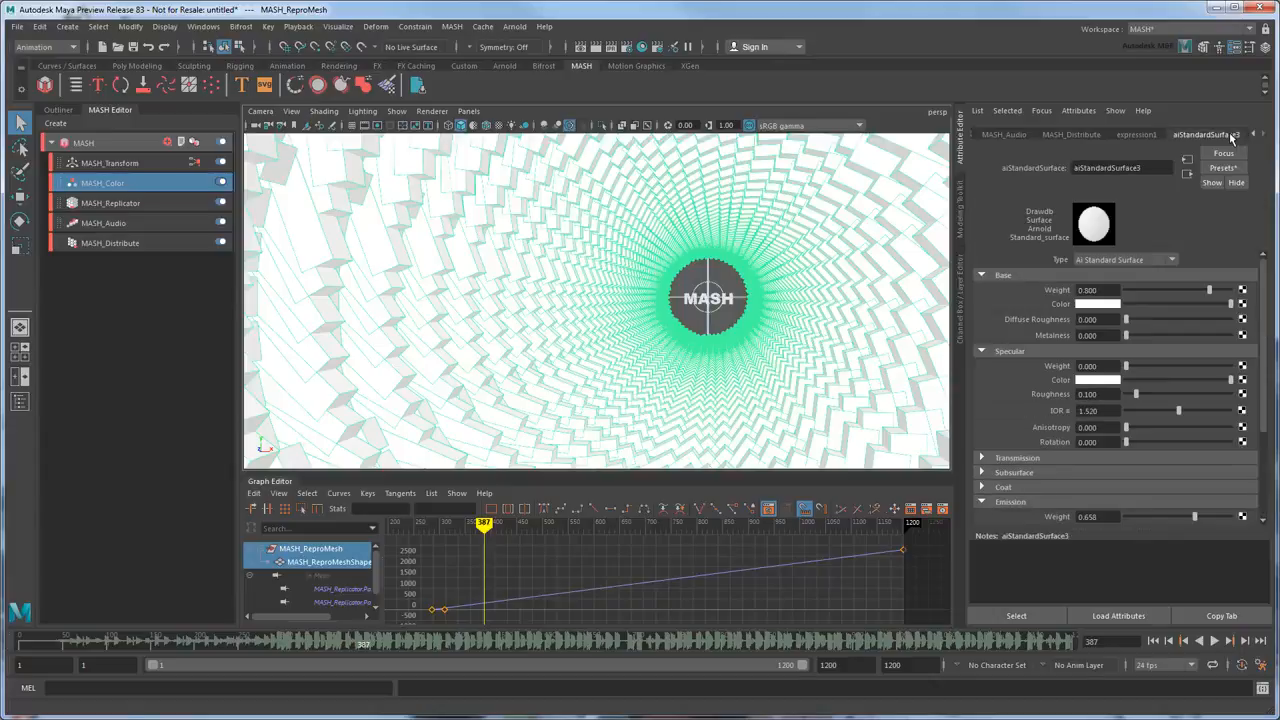
click(1242, 304)
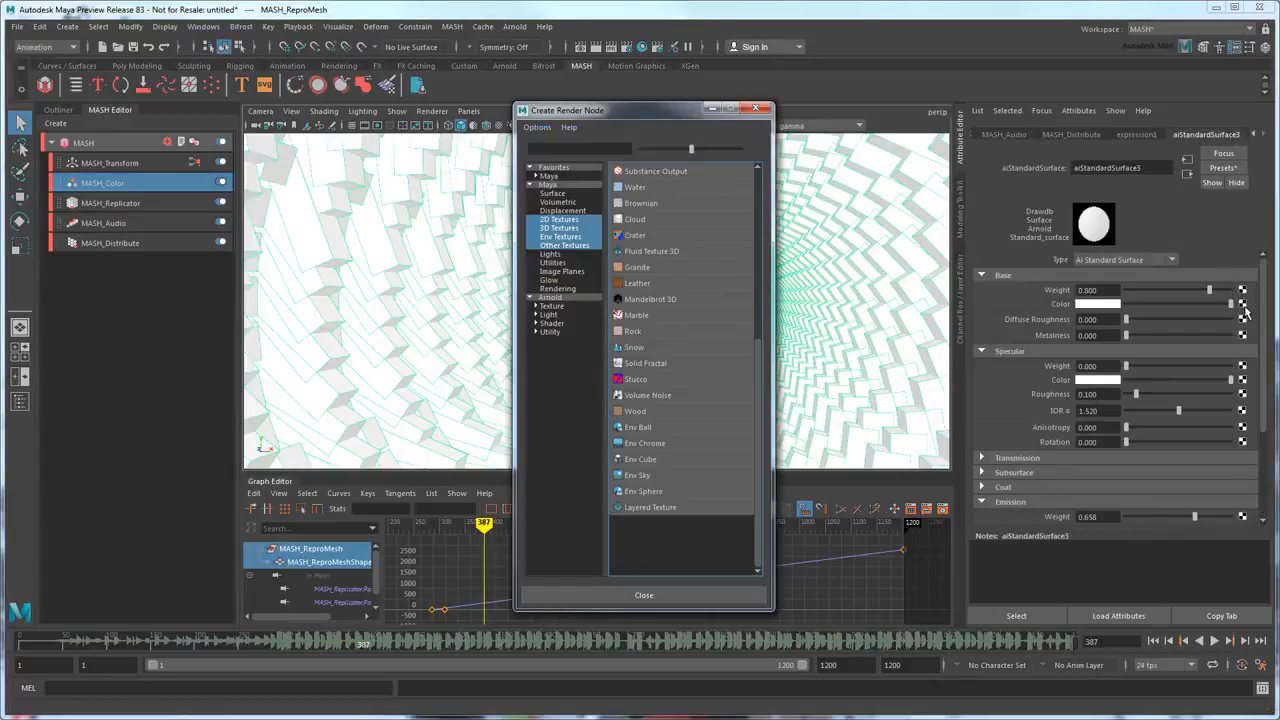
click(551, 332)
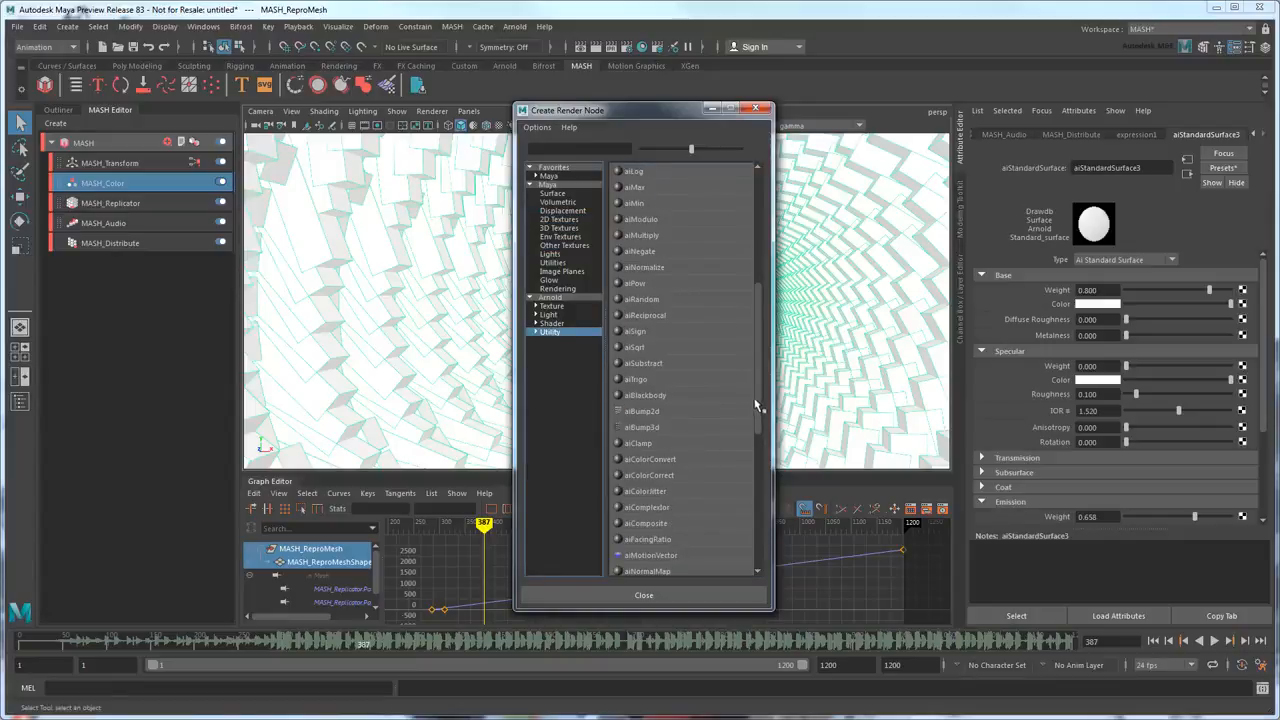
drag(758, 406, 760, 515)
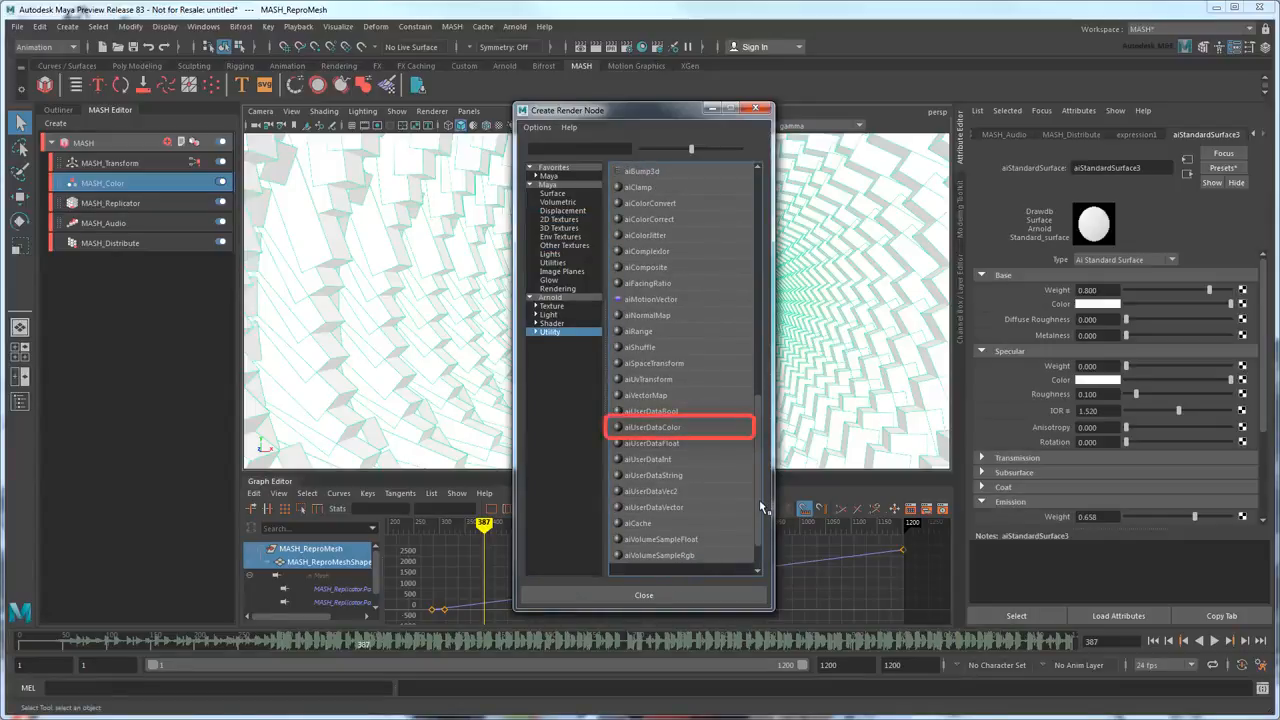
click(681, 431)
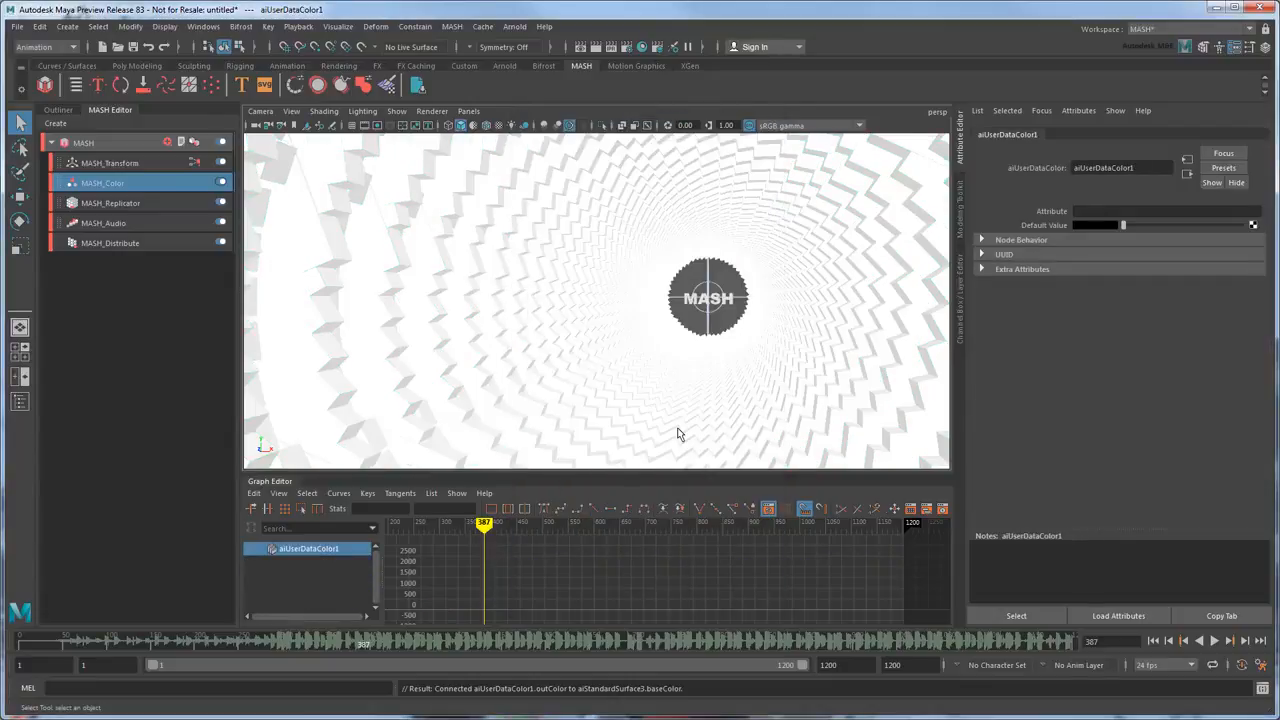
Set the Attribute of the aiUserDataColor node to colorSet and test-render the current frame
click(1078, 212)
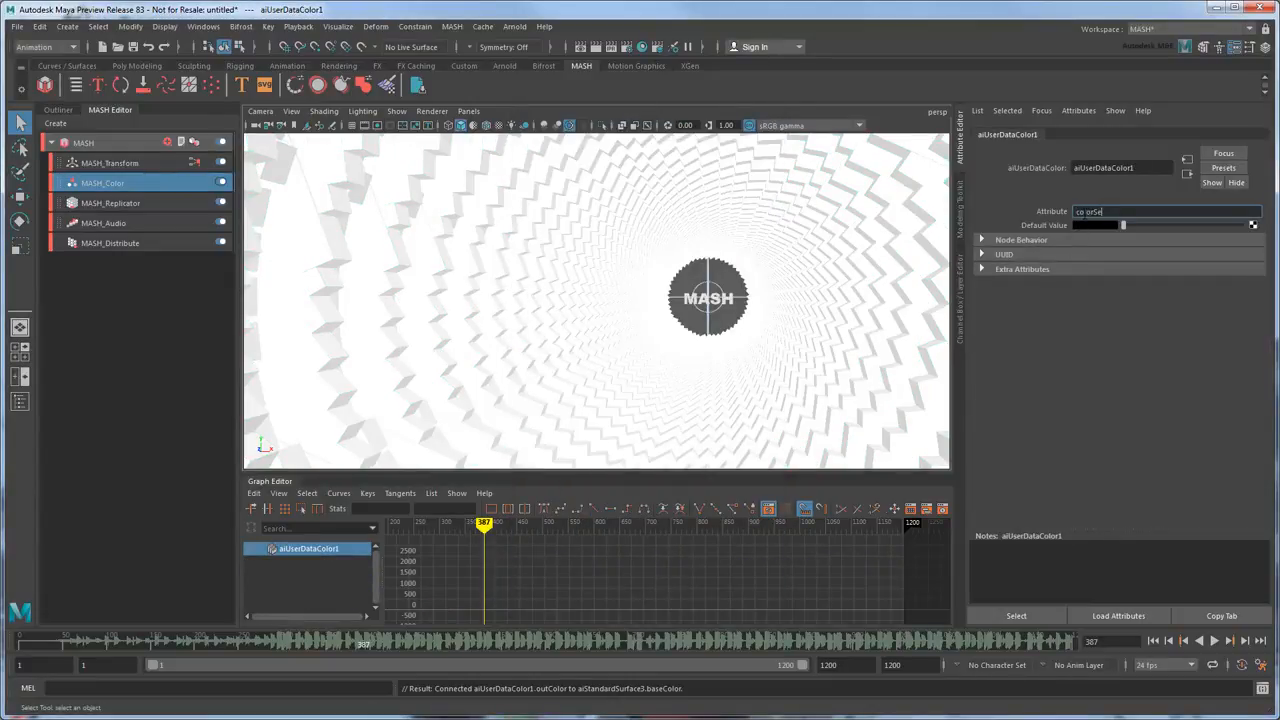
key(Return)
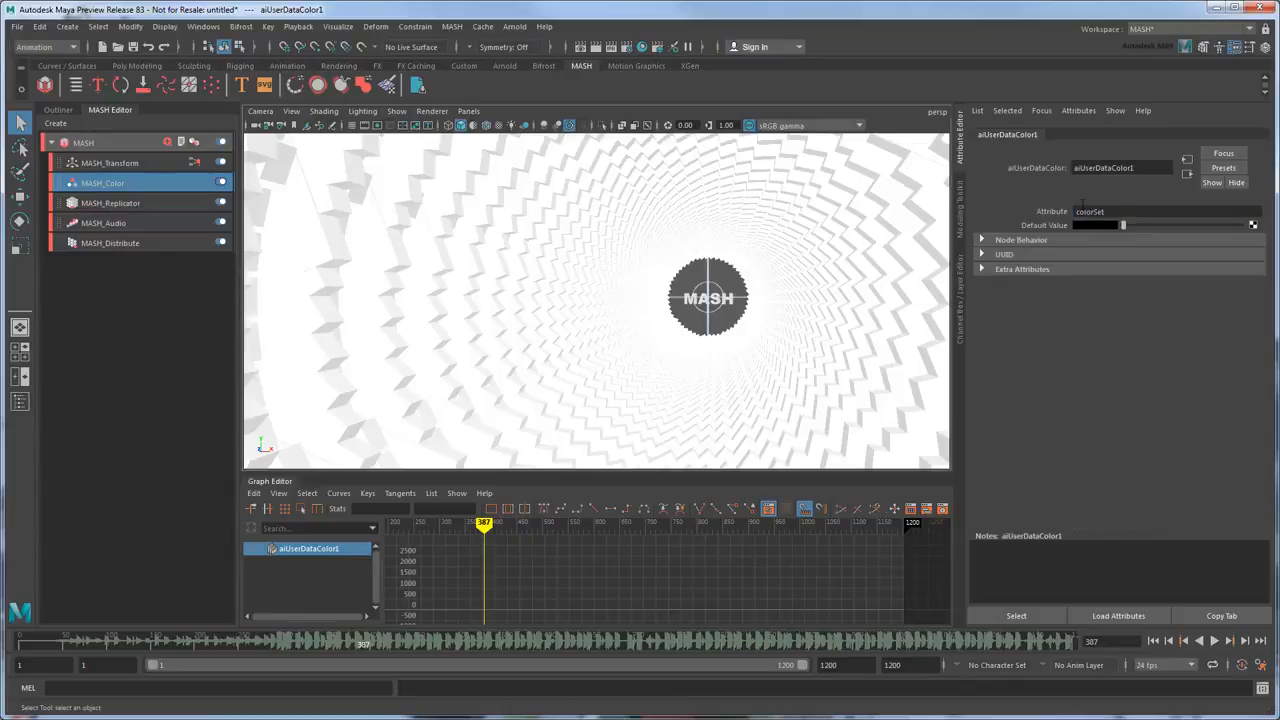
click(596, 47)
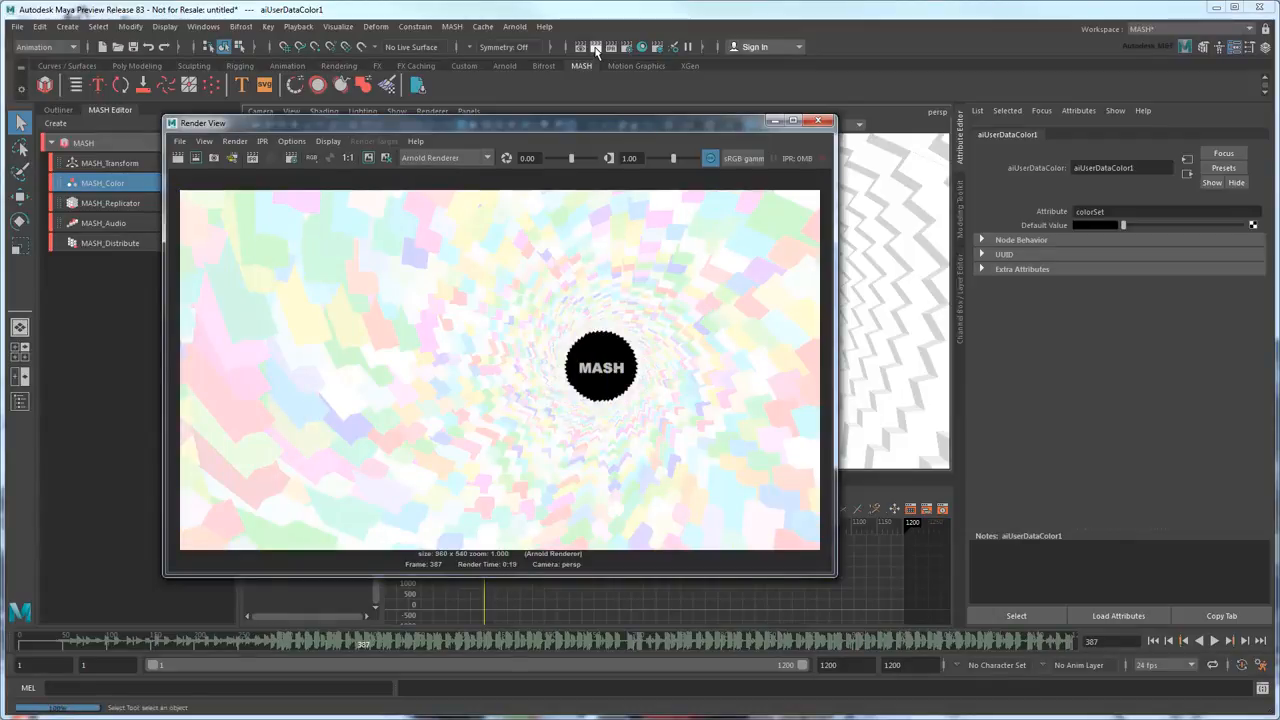
click(819, 122)
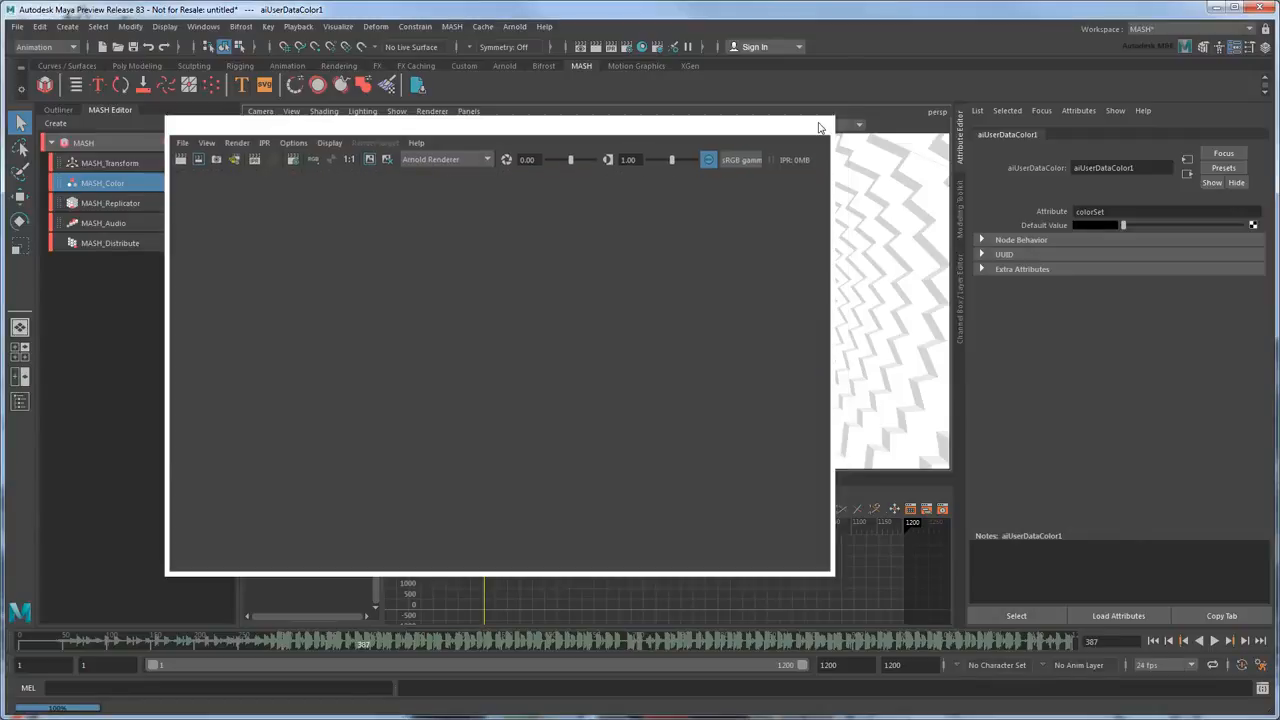
Set the emission weight of the cube mesh's aiStandardSurface3 material to about 0.761
click(855, 251)
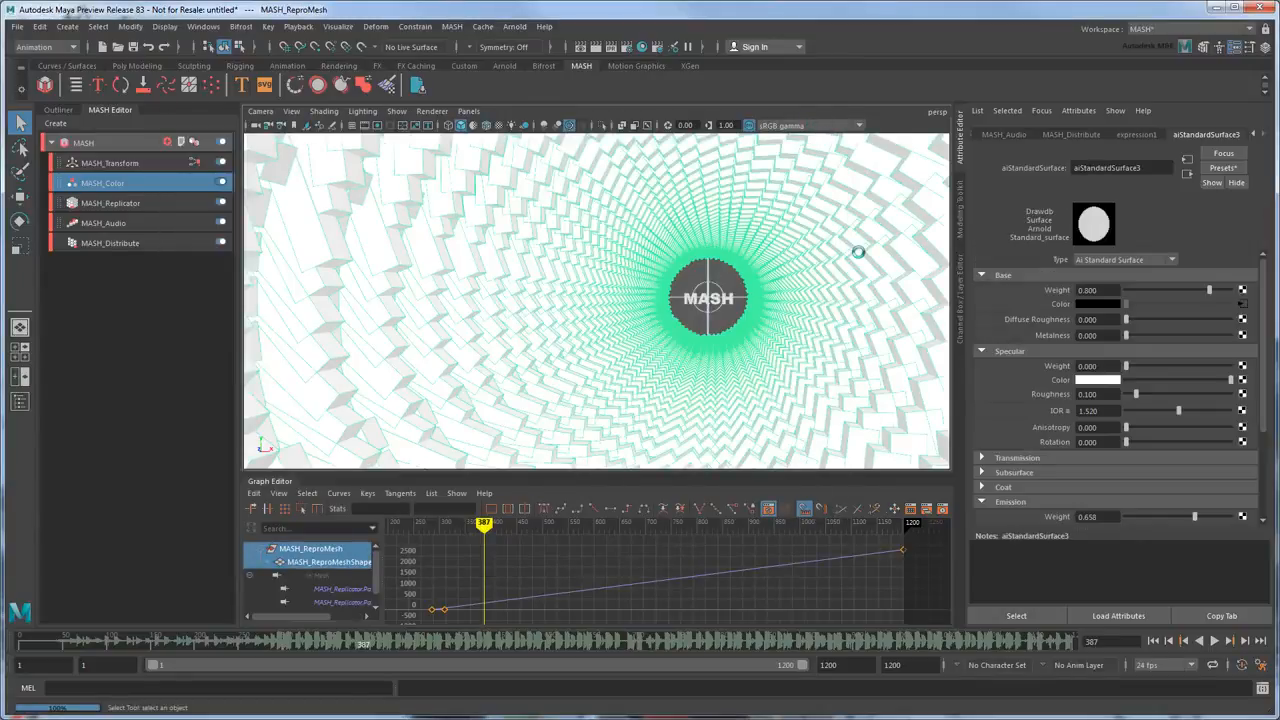
scroll(1265, 373, down, 3)
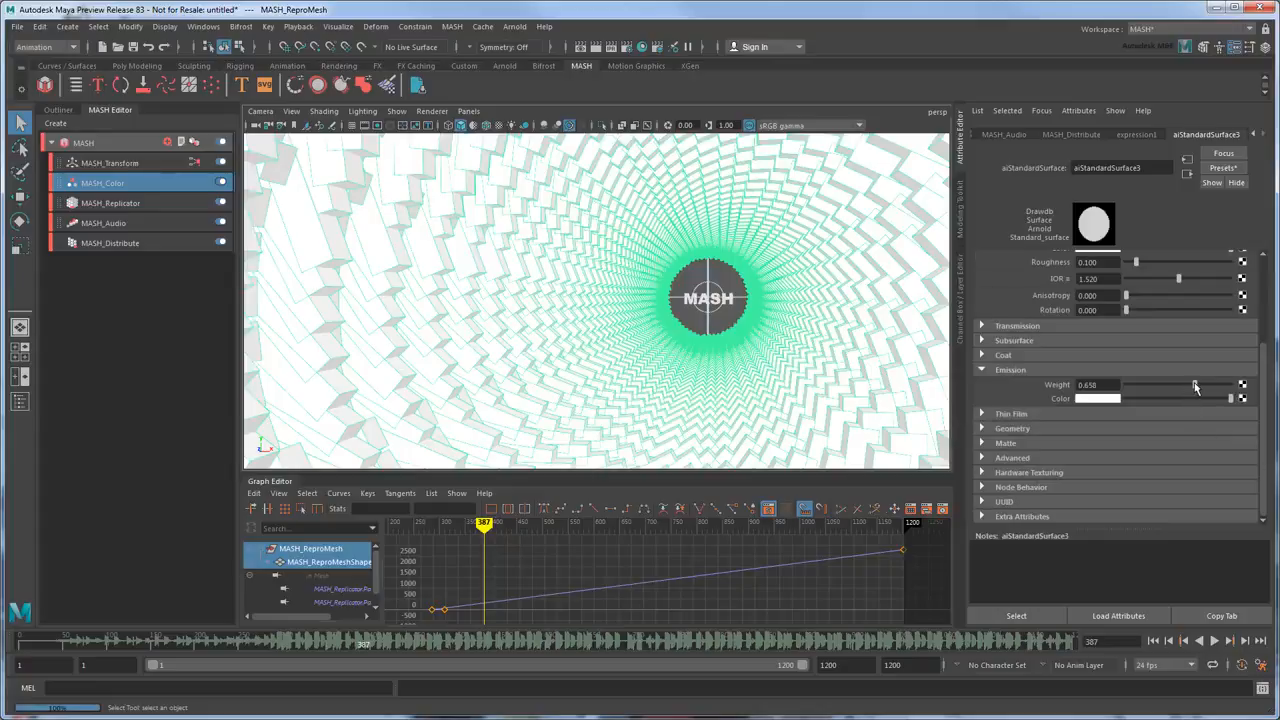
mouse_move(1191, 383)
mouse_down()
mouse_move(1154, 384)
mouse_move(1205, 391)
mouse_up()
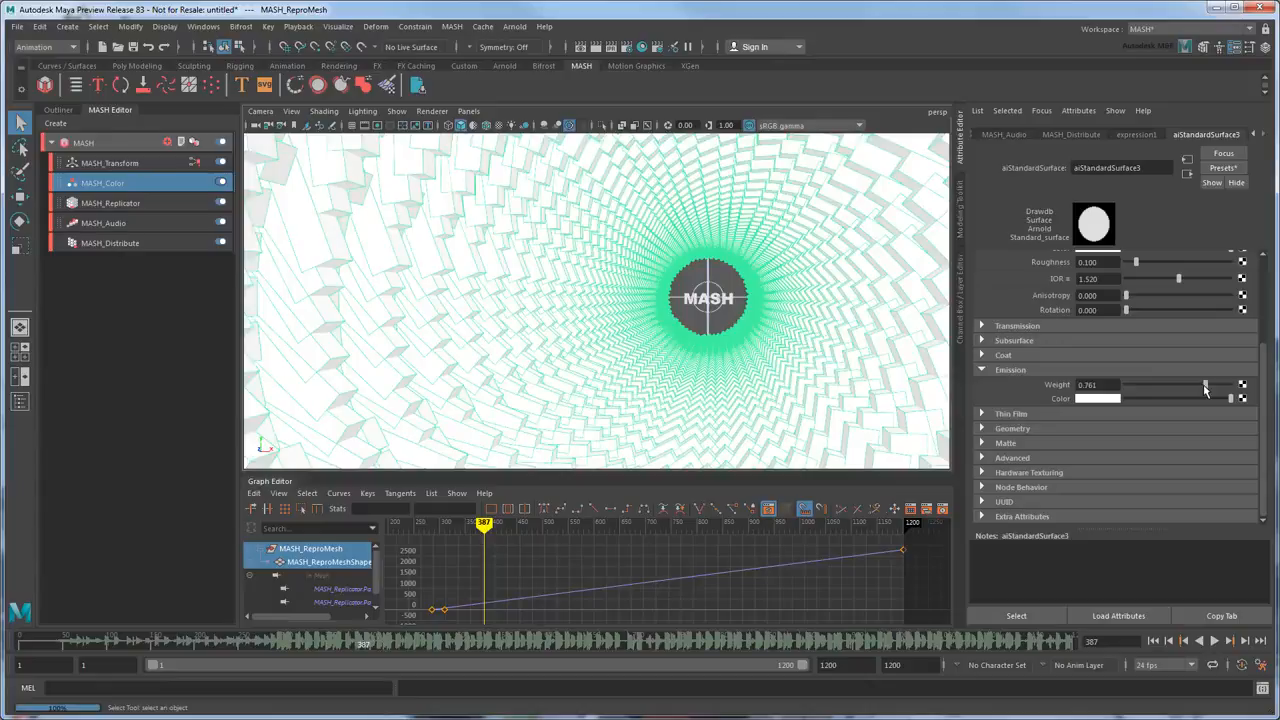
Graph the MASH cube mesh's connections in the Node Editor, and graph the shading network of aiStandardSurface3SG
click(205, 27)
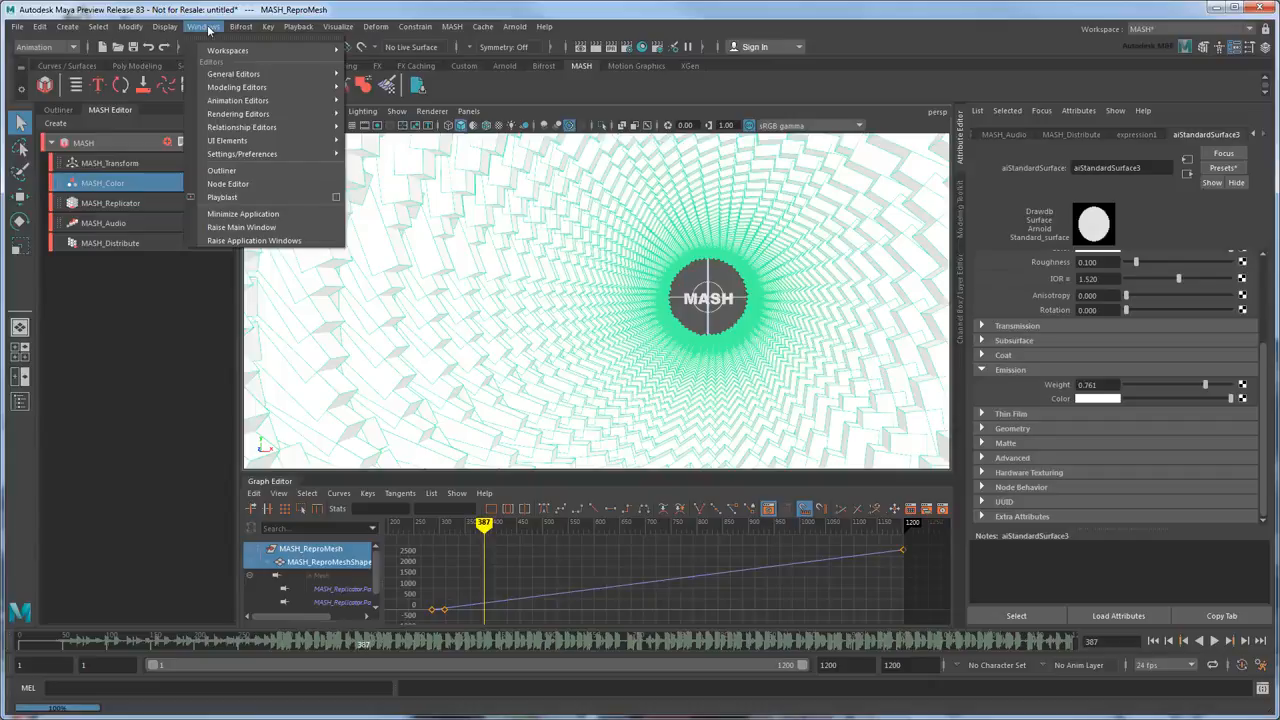
click(261, 183)
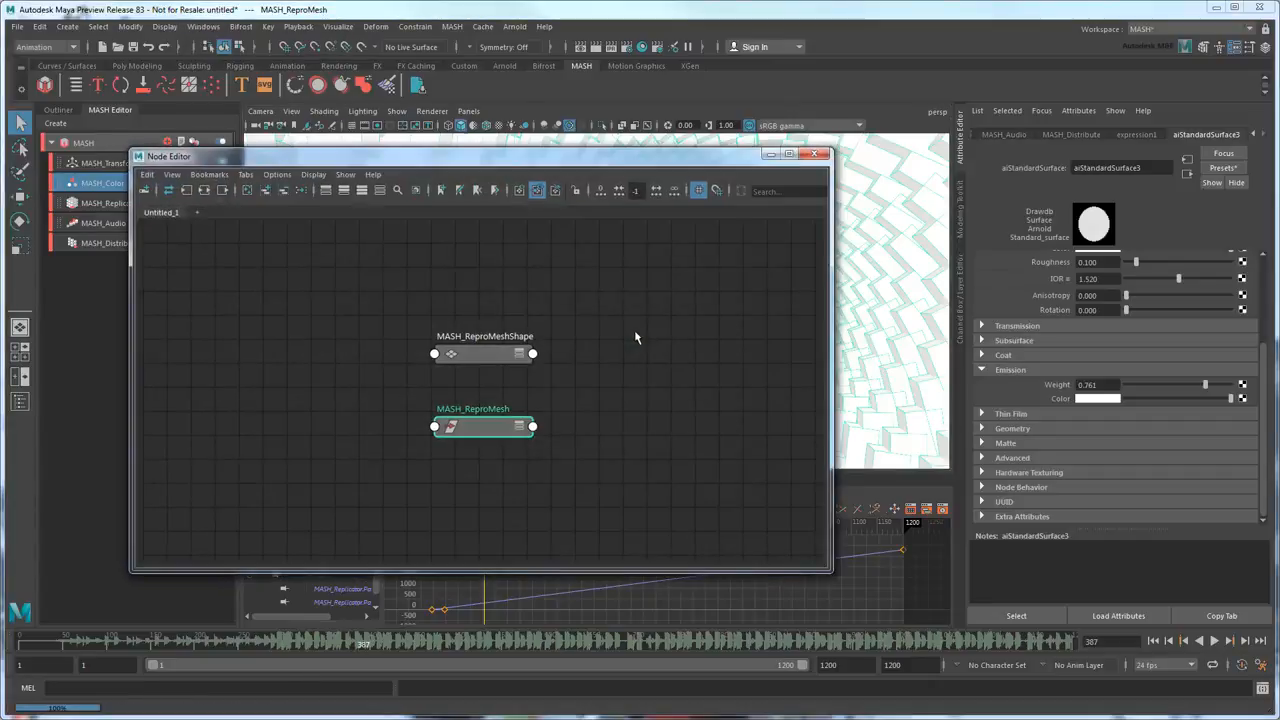
click(207, 193)
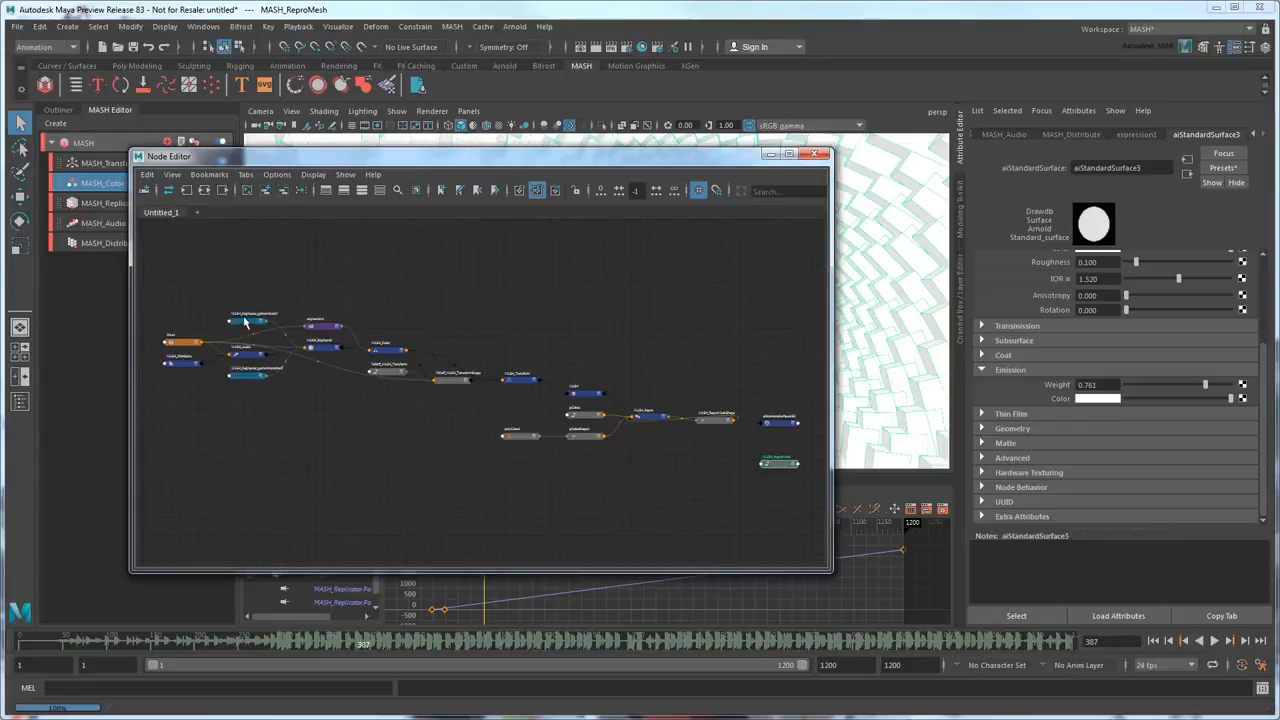
scroll(254, 375, up, 4)
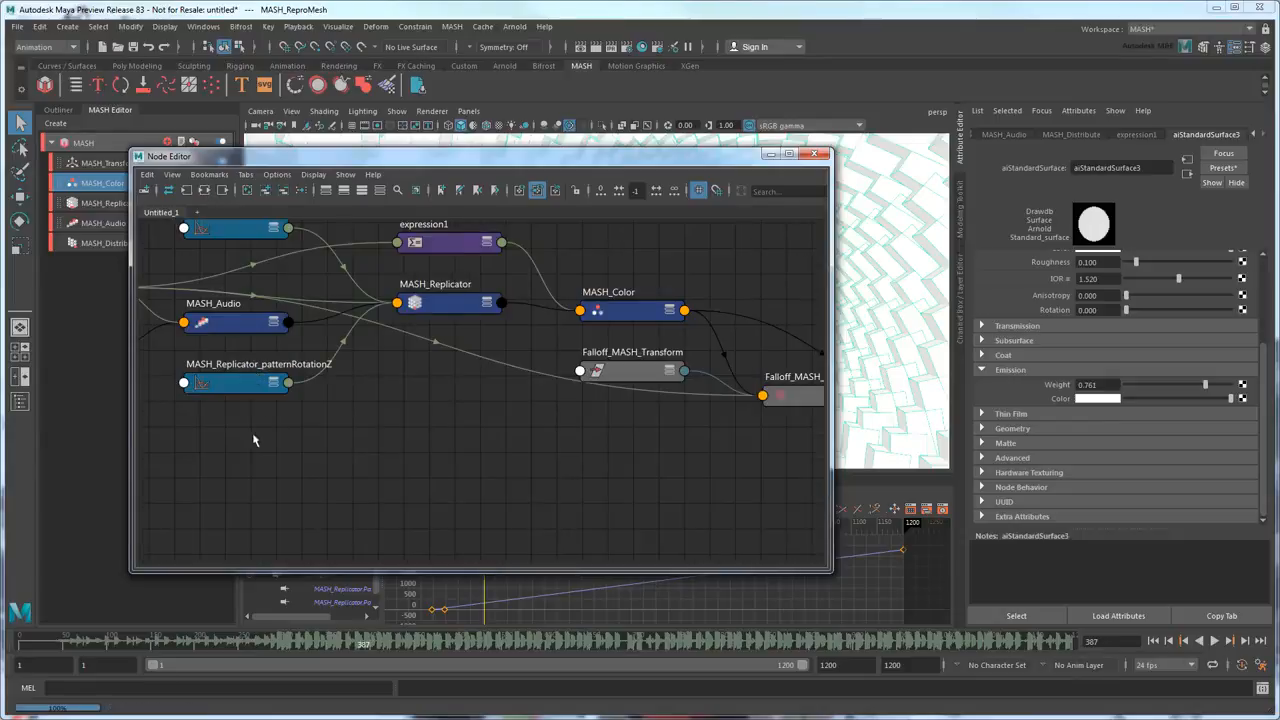
mouse_move(253, 440)
alt+middle_down()
mouse_move(537, 523)
mouse_move(247, 453)
alt+middle_up()
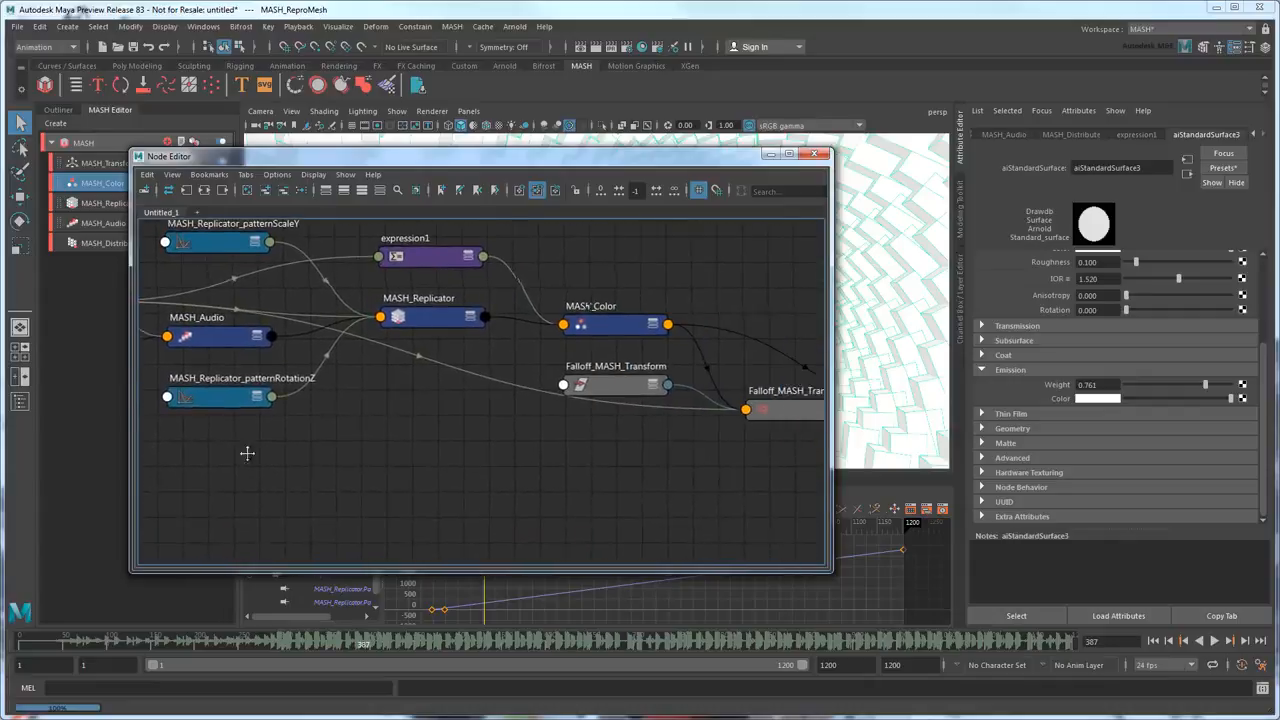
alt+middle_drag(686, 509, 250, 396)
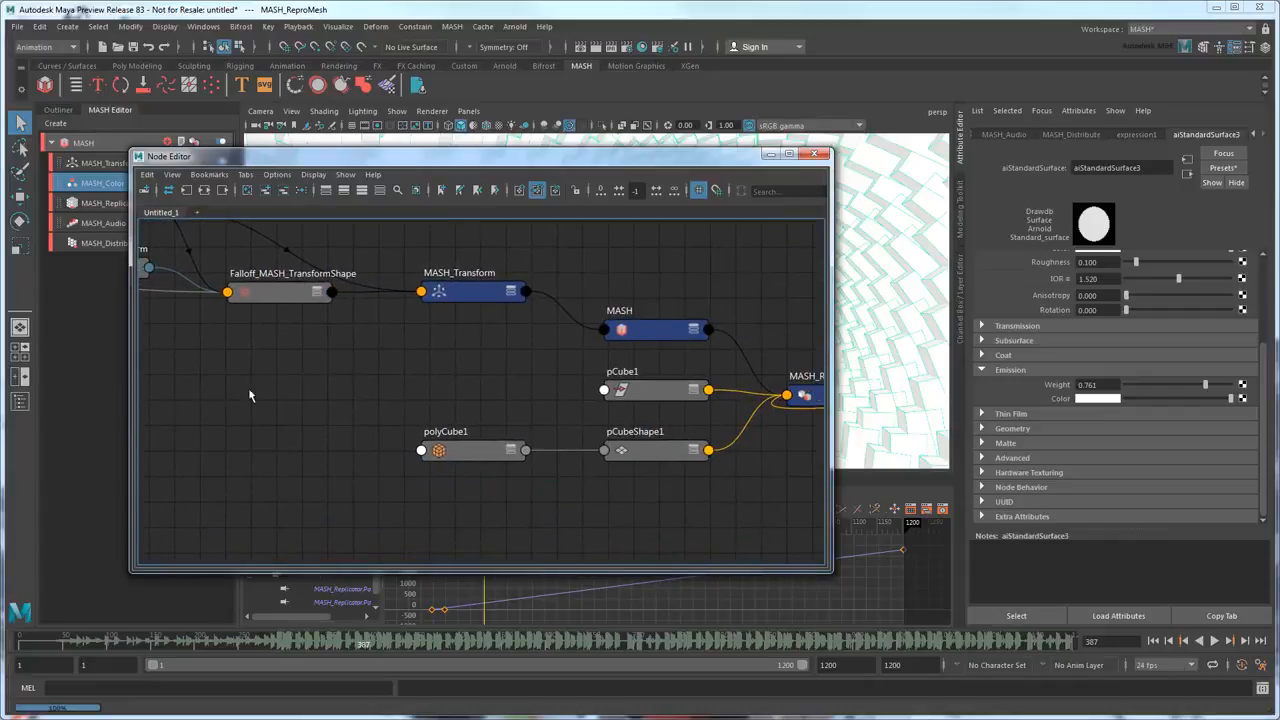
alt+middle_drag(718, 512, 136, 443)
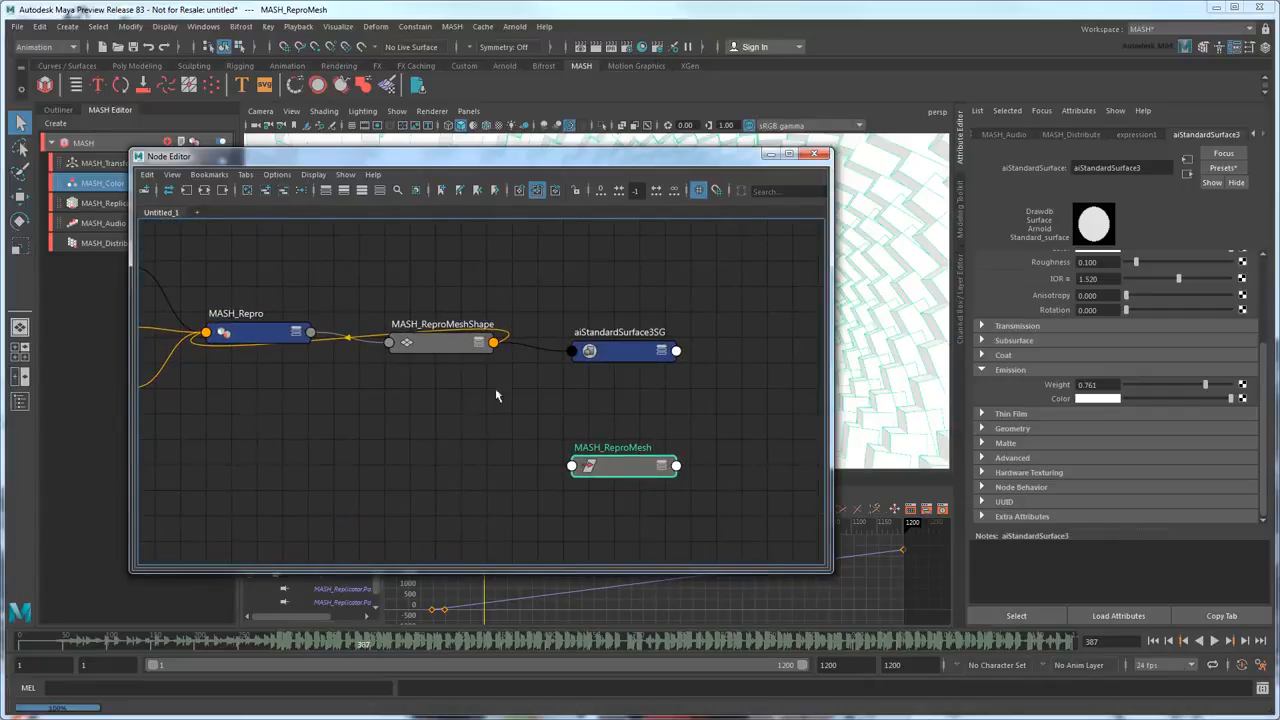
click(606, 352)
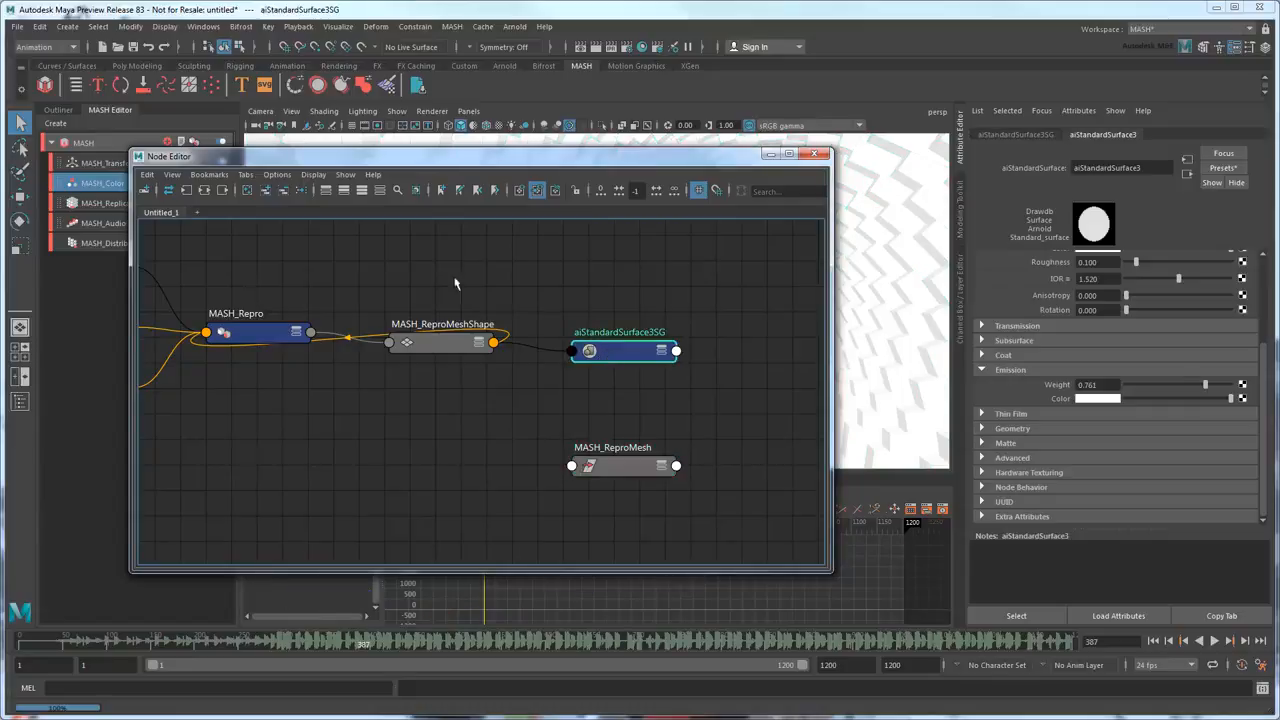
click(204, 190)
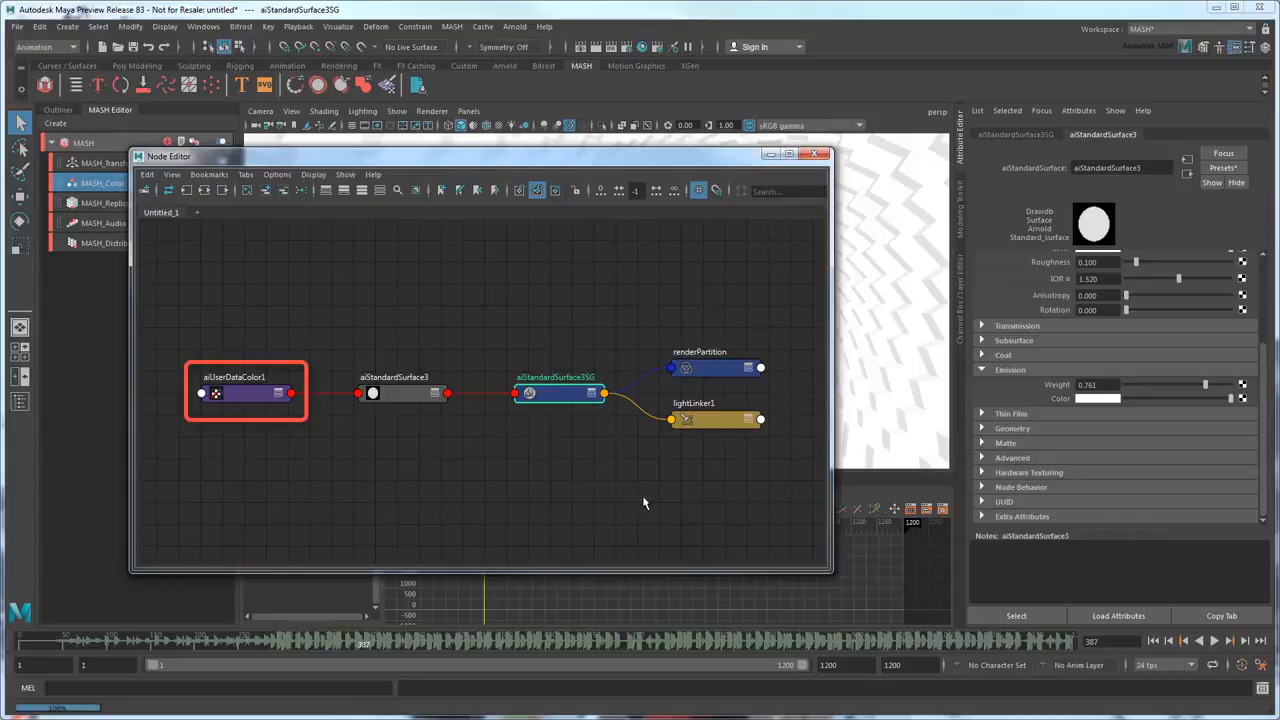
Connect the Out Color of aiUserDataColor1 to the Emission Color of aiStandardSurface3 and test-render the current frame
click(279, 394)
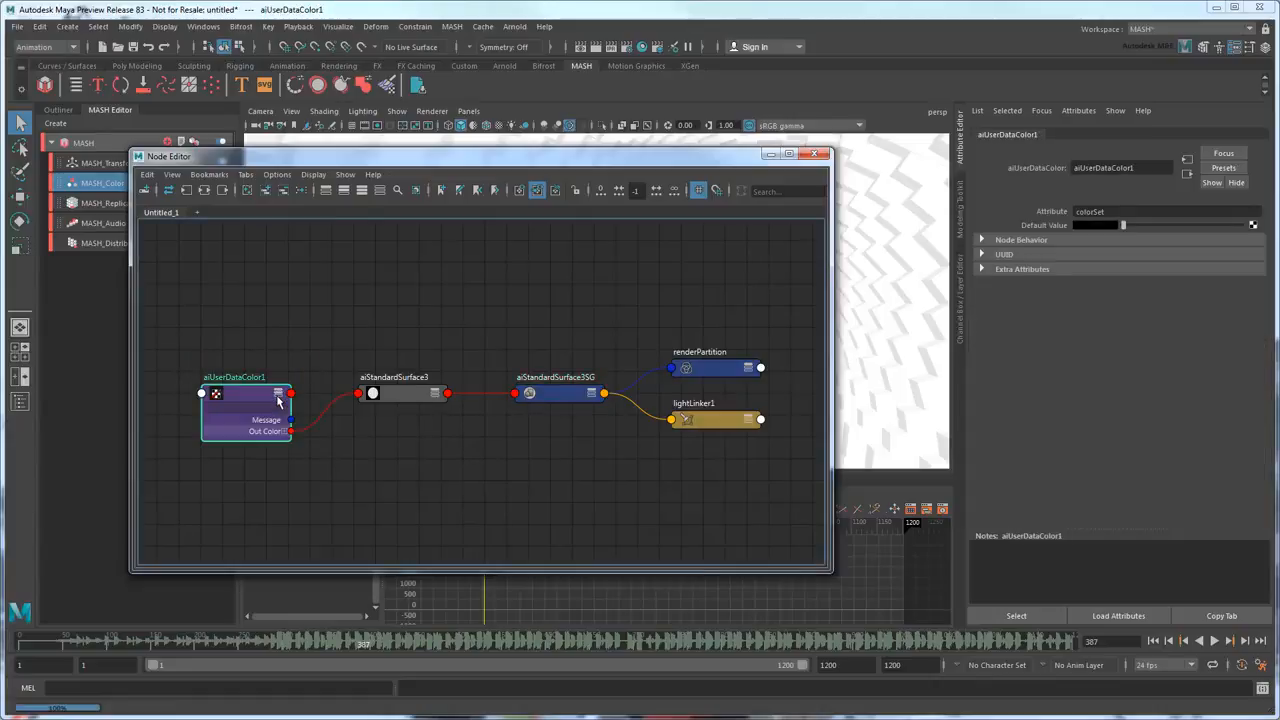
click(434, 394)
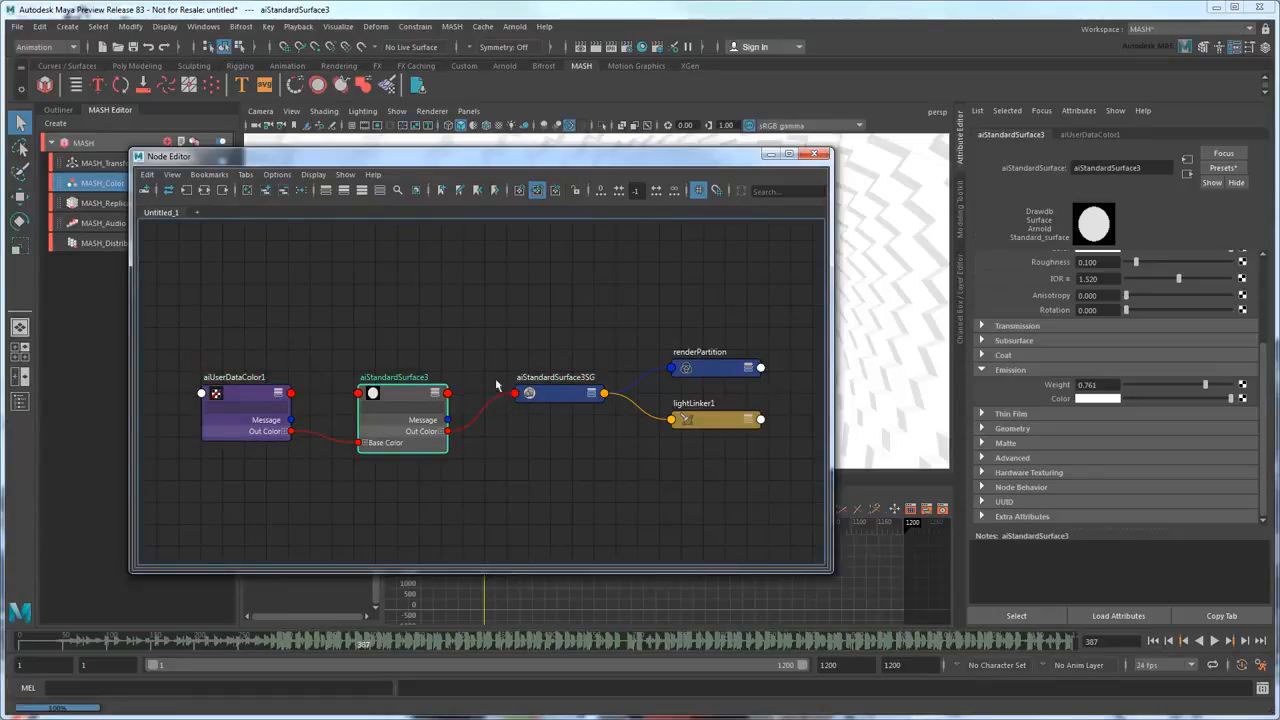
scroll(373, 485, up, 2)
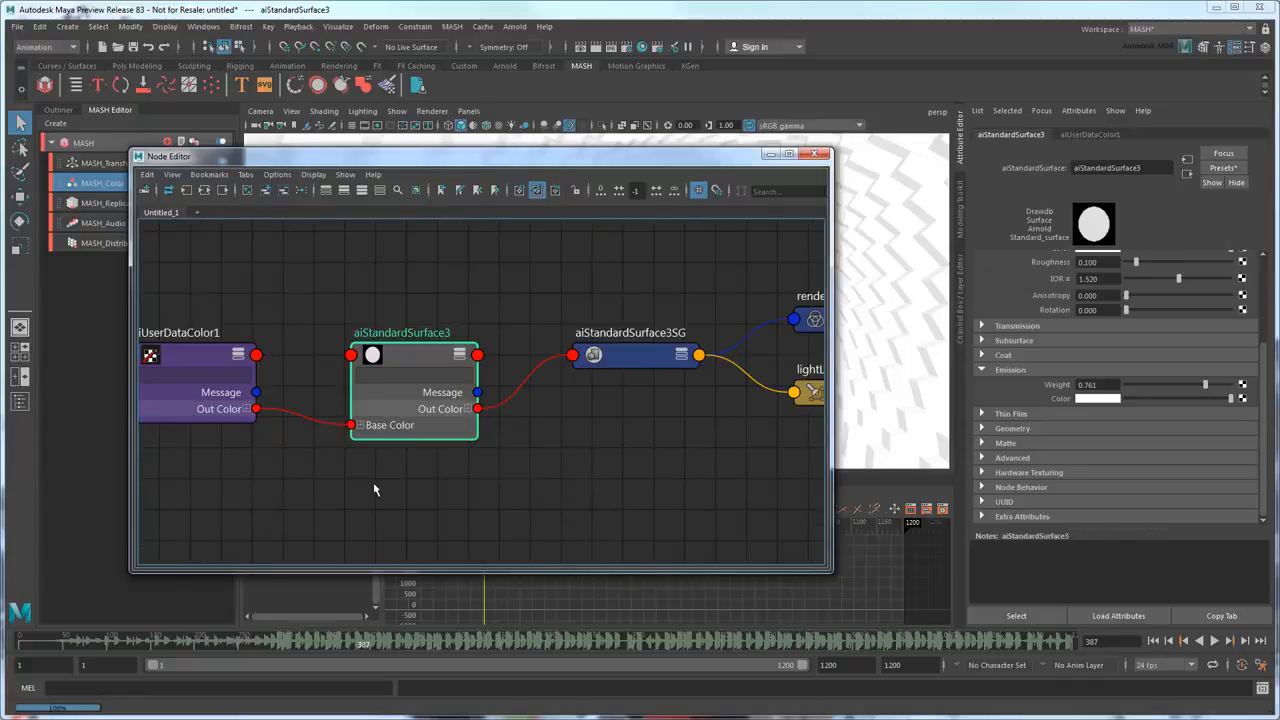
alt+middle_drag(373, 485, 553, 495)
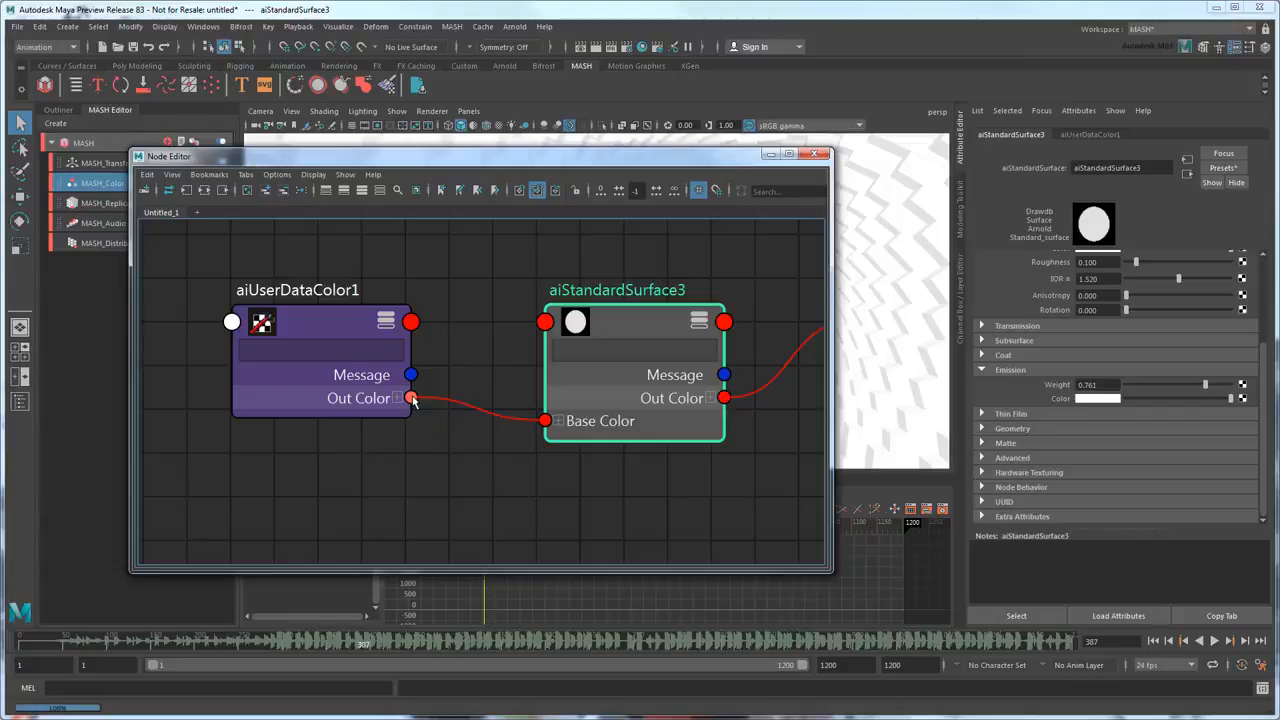
drag(410, 398, 543, 322)
click(570, 327)
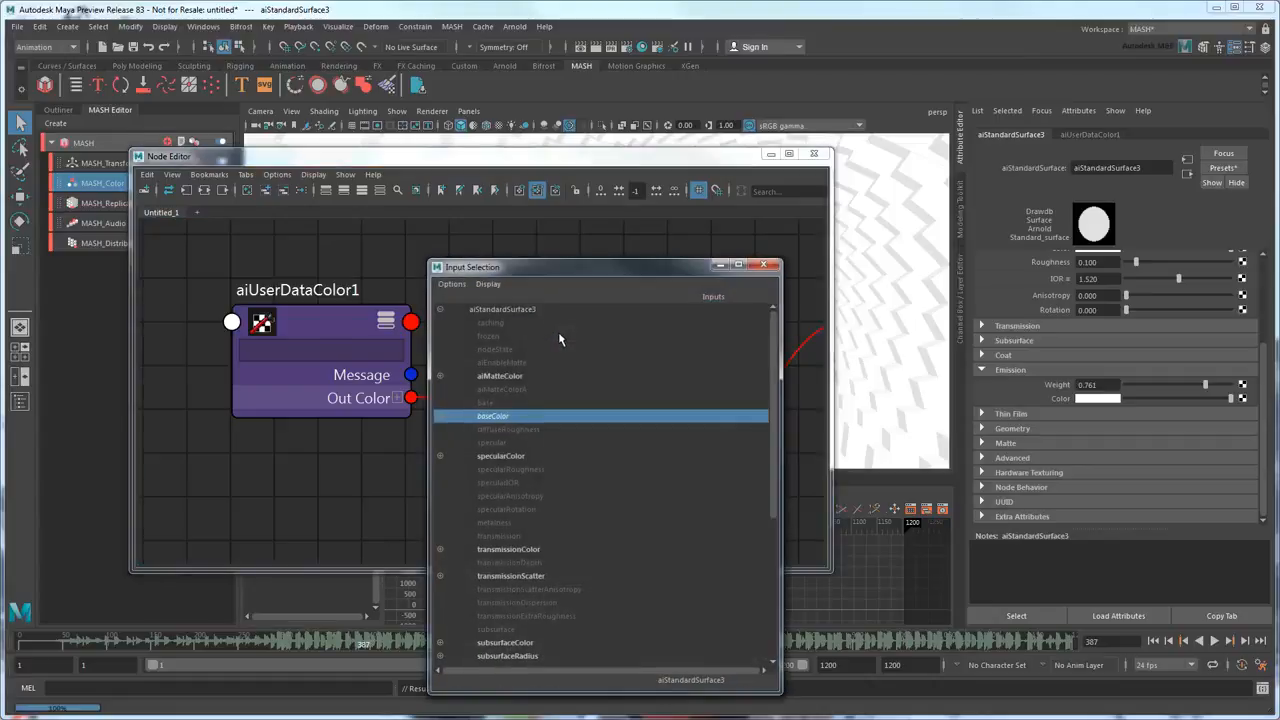
scroll(557, 558, down, 6)
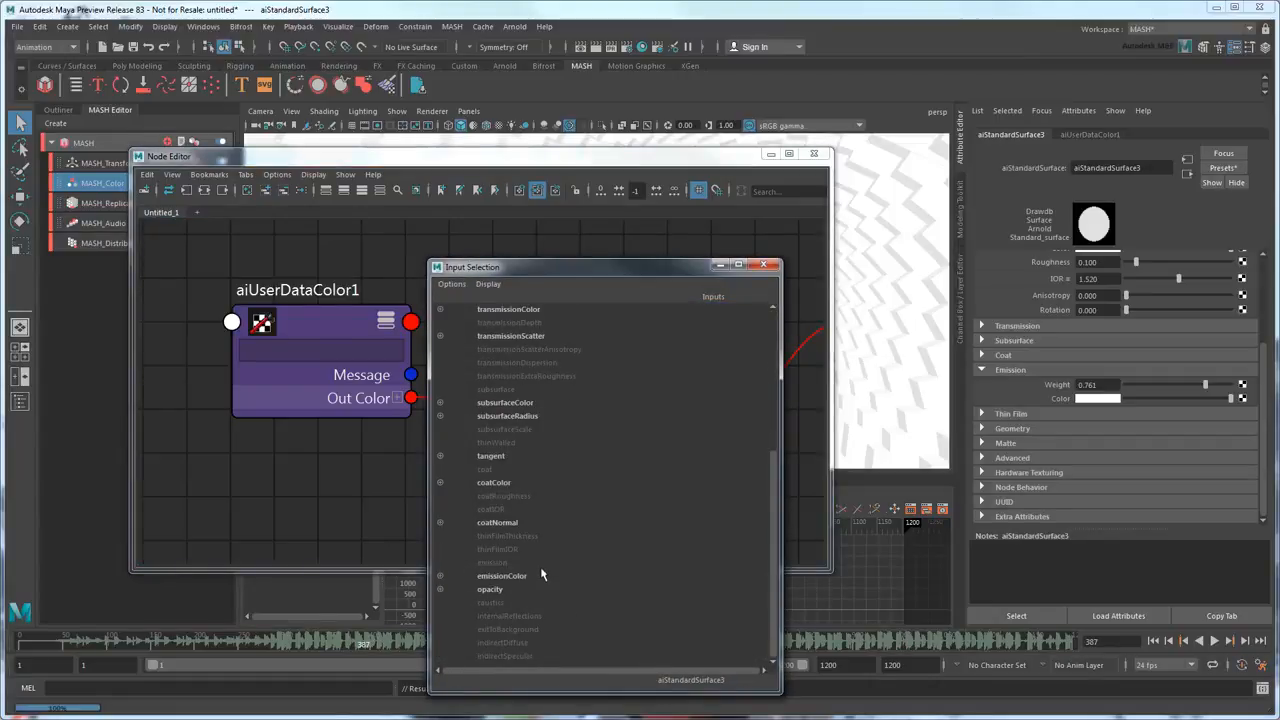
click(528, 576)
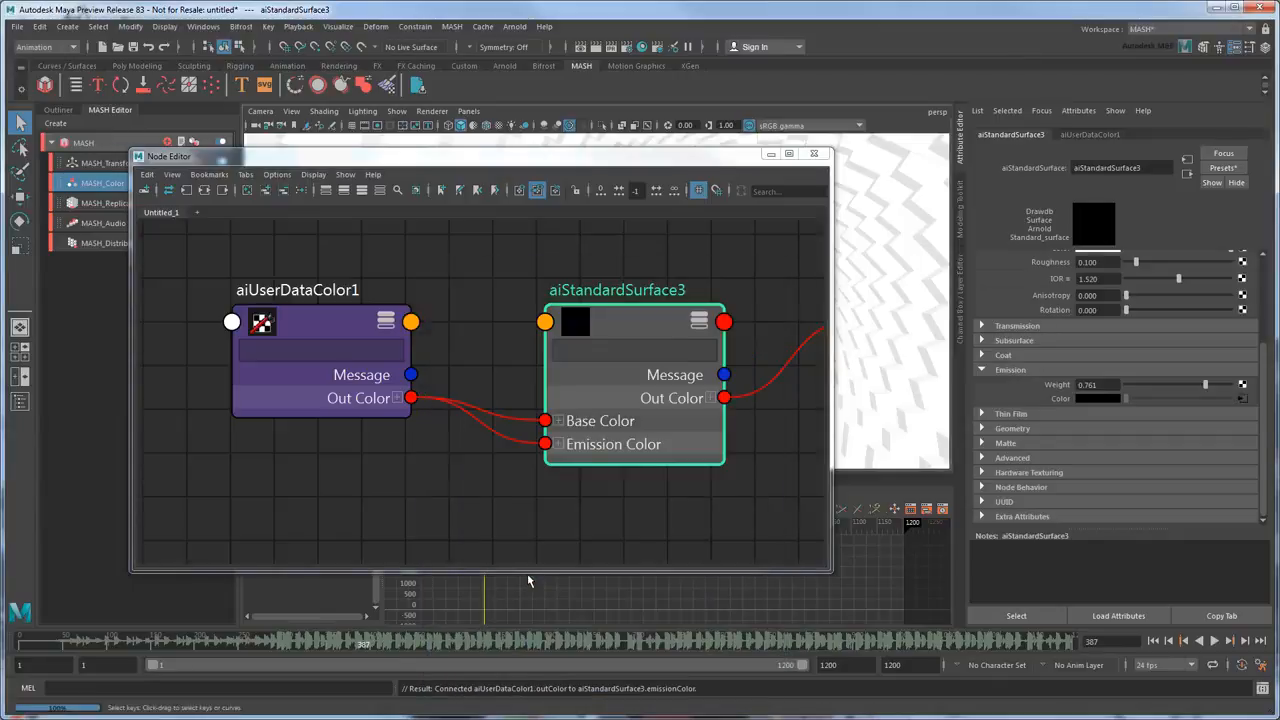
click(815, 155)
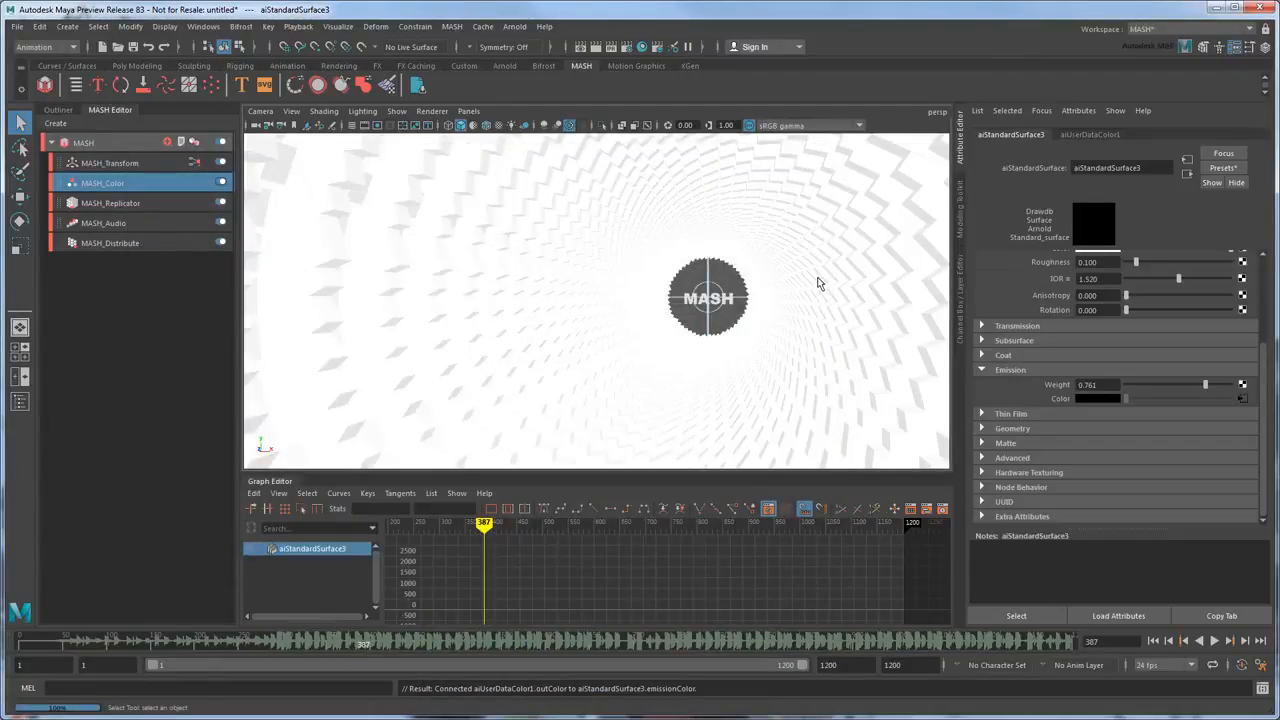
click(596, 47)
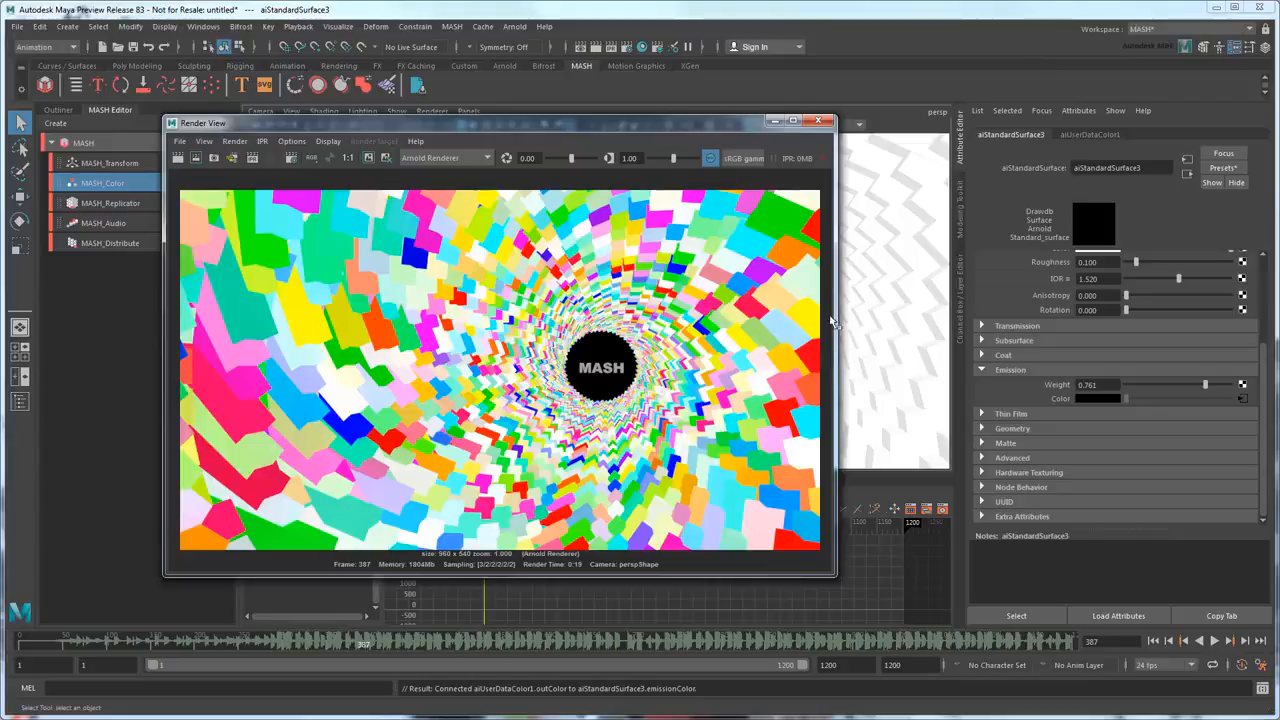
click(818, 122)
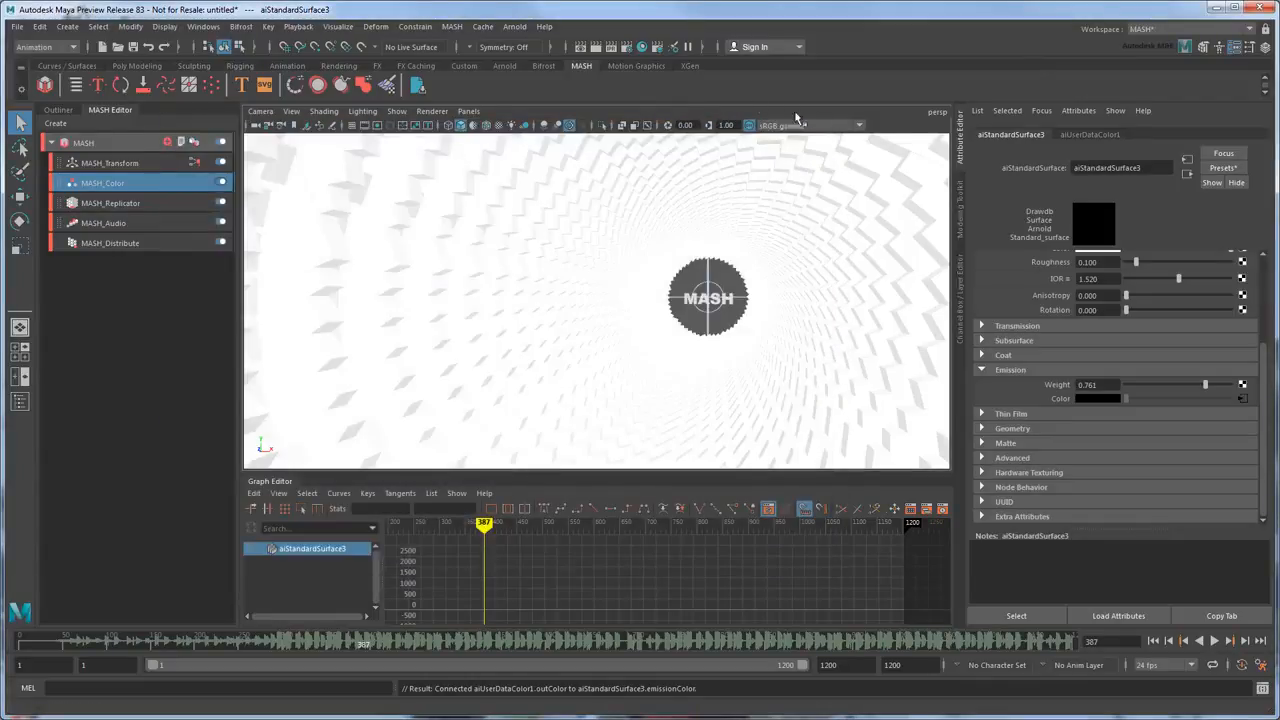
Configure the render settings for sequence output with the name.#.ext frame/animation extension and an end frame of 1200
click(627, 48)
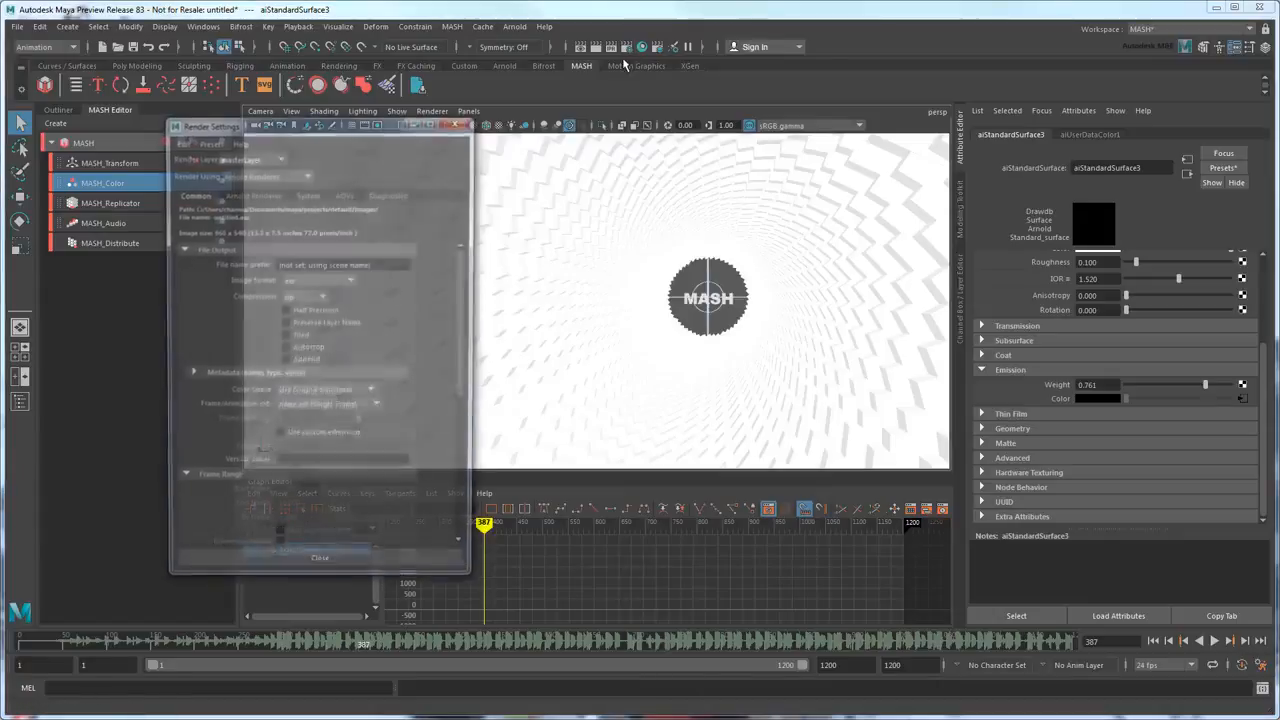
click(336, 408)
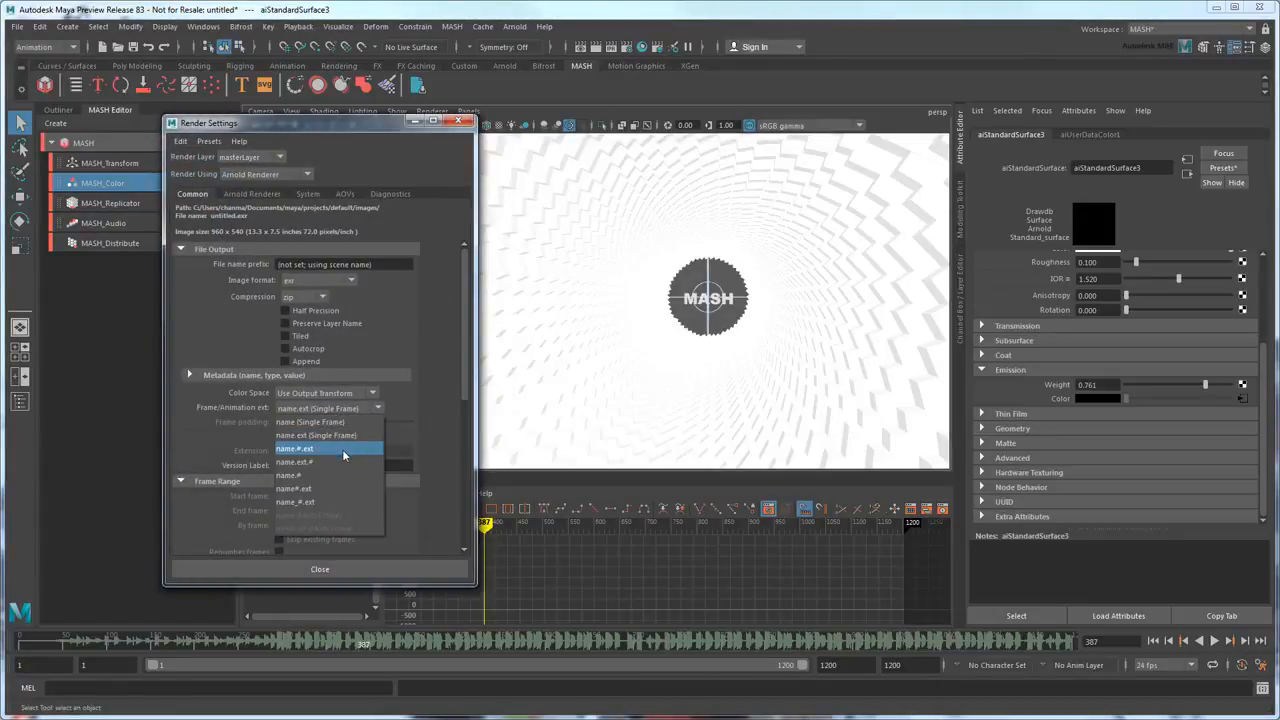
click(342, 449)
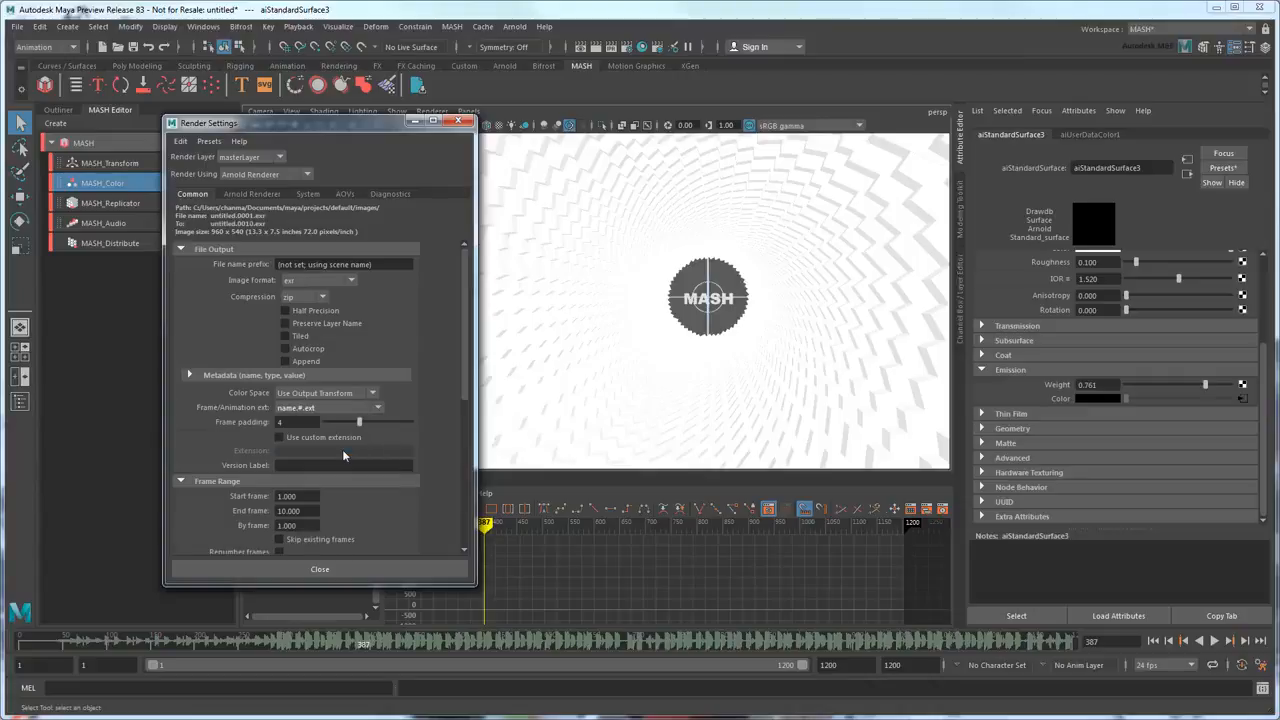
click(307, 511)
text(1200)
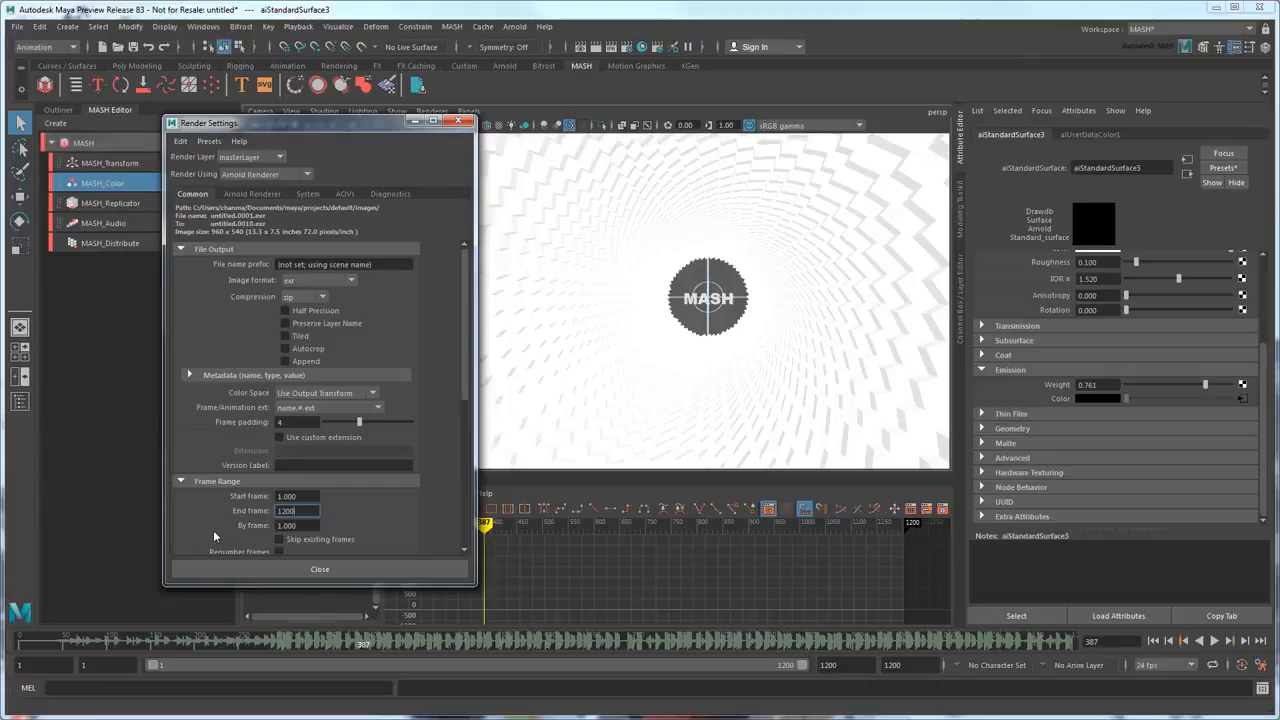
key(Return)
click(244, 566)
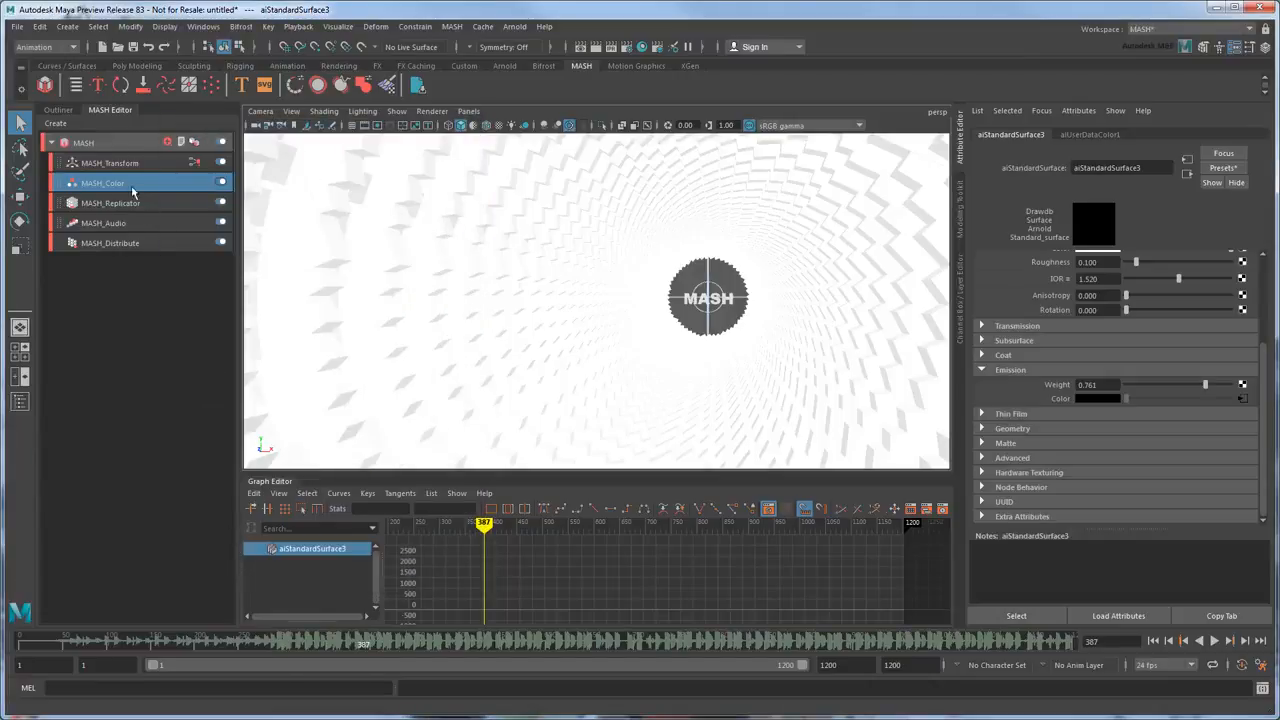
Switch from the Animation to the Rendering menu set and bring up its render commands
click(68, 47)
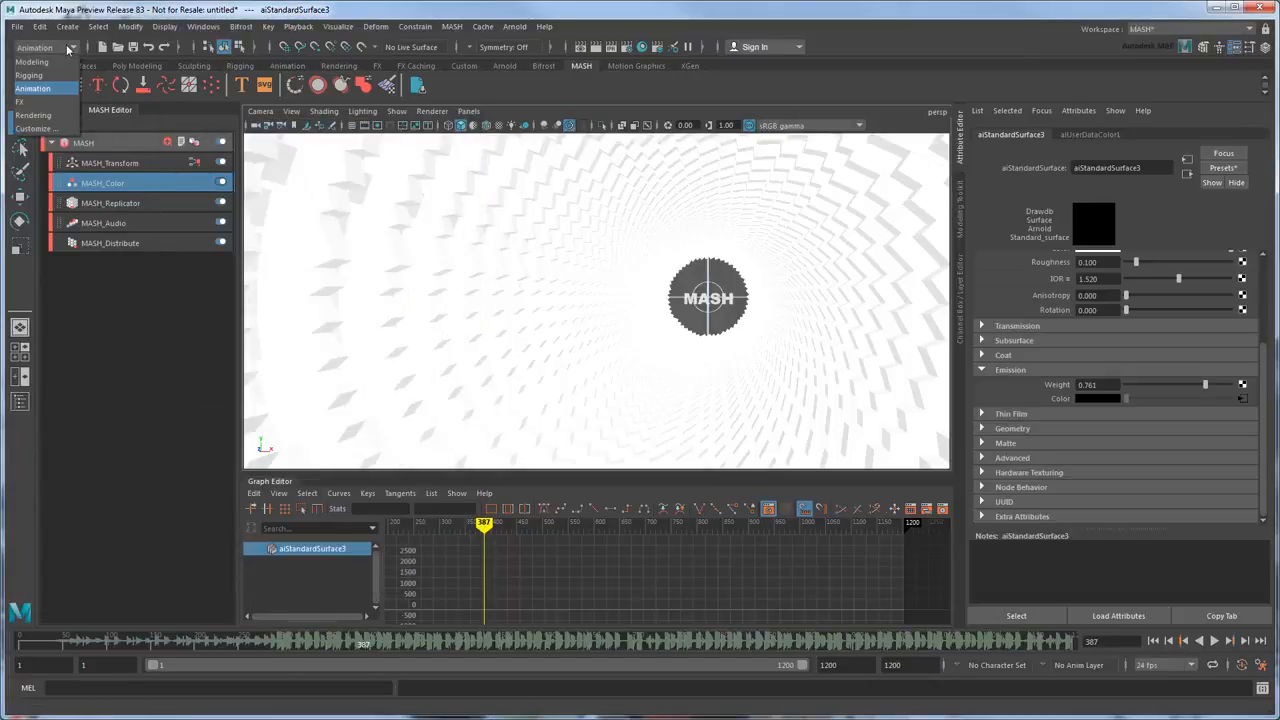
click(63, 115)
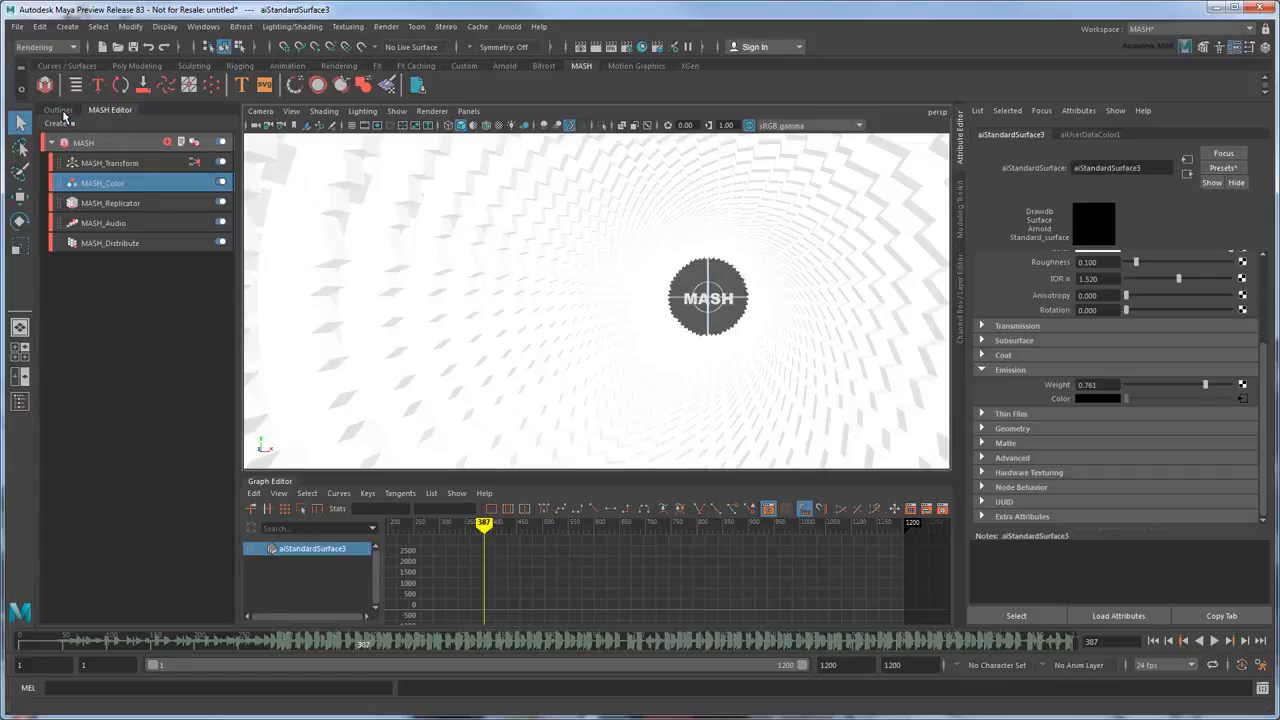
click(387, 27)
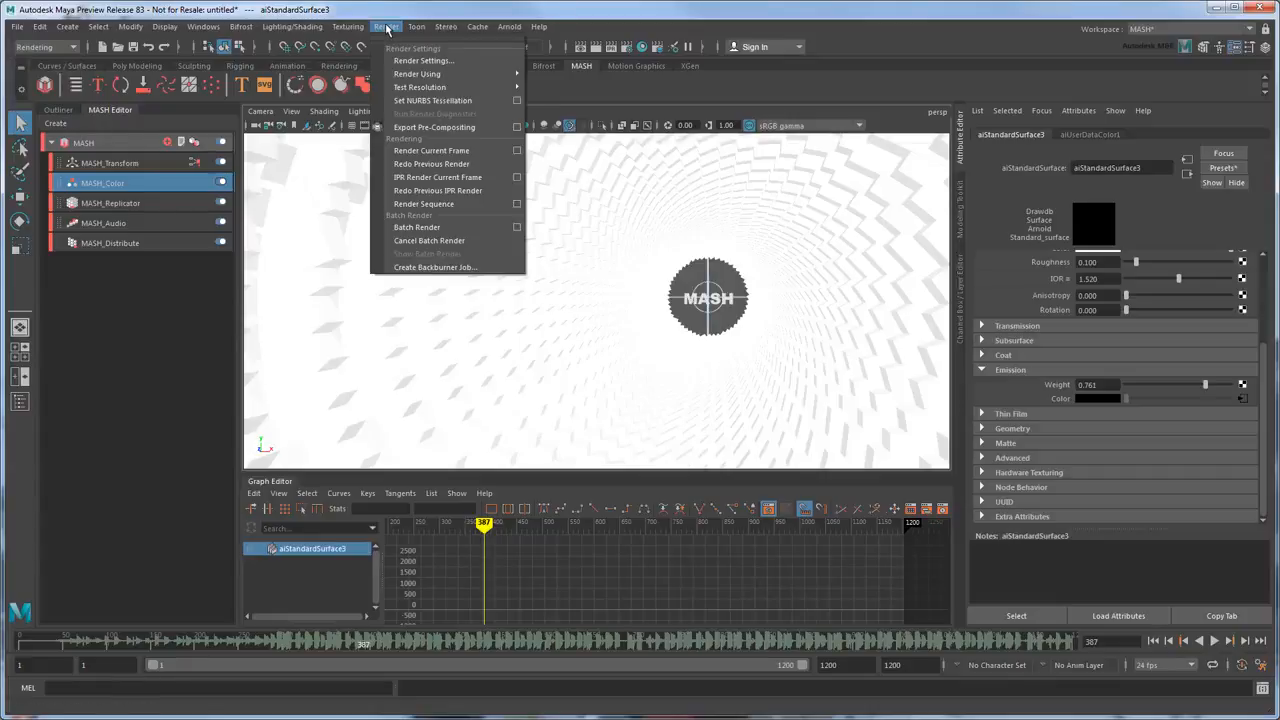